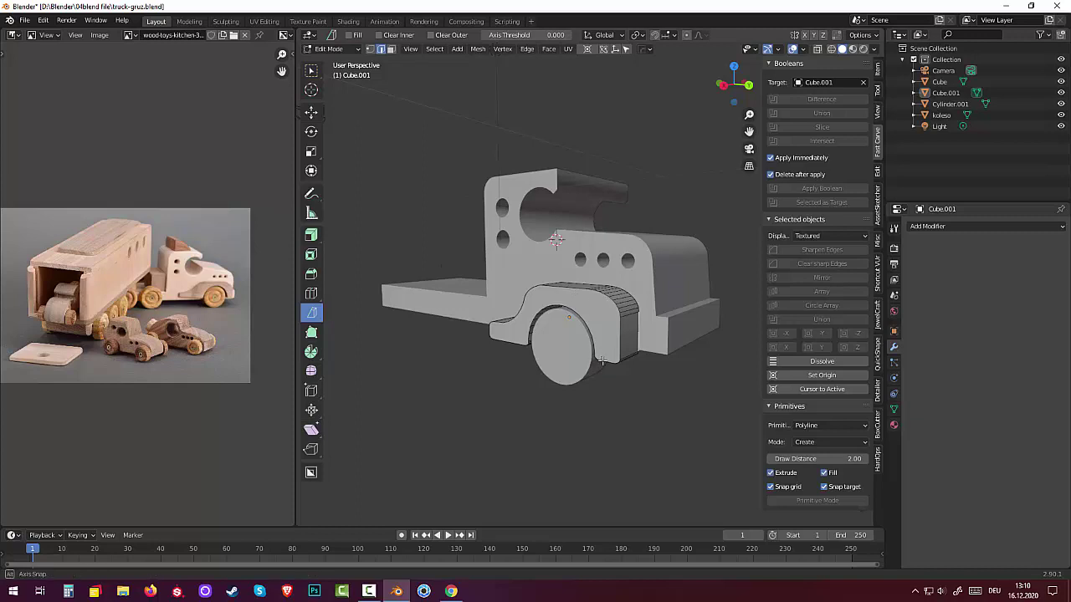
- Leave Edit Mode and select the wheel-arch piece Cube.001 as a whole object
middle_click_drag(604, 312, 362, 197)
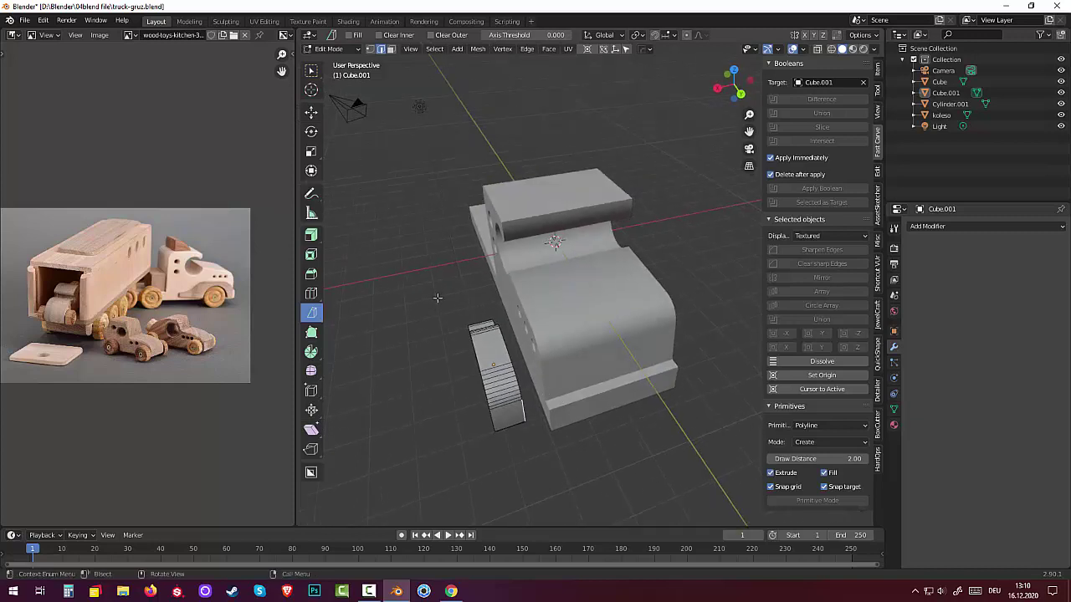
key("Tab")
left_click(486, 348)
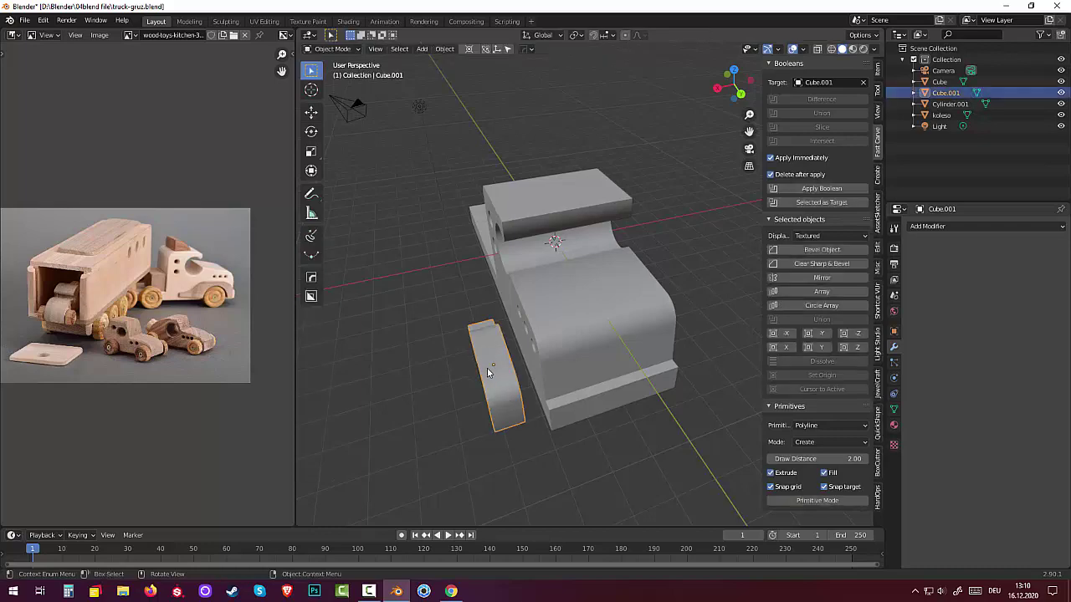
mouse_move(486, 348)
middle_mouse_down()
mouse_move(510, 361)
mouse_move(519, 354)
middle_mouse_up()
key("Tab")
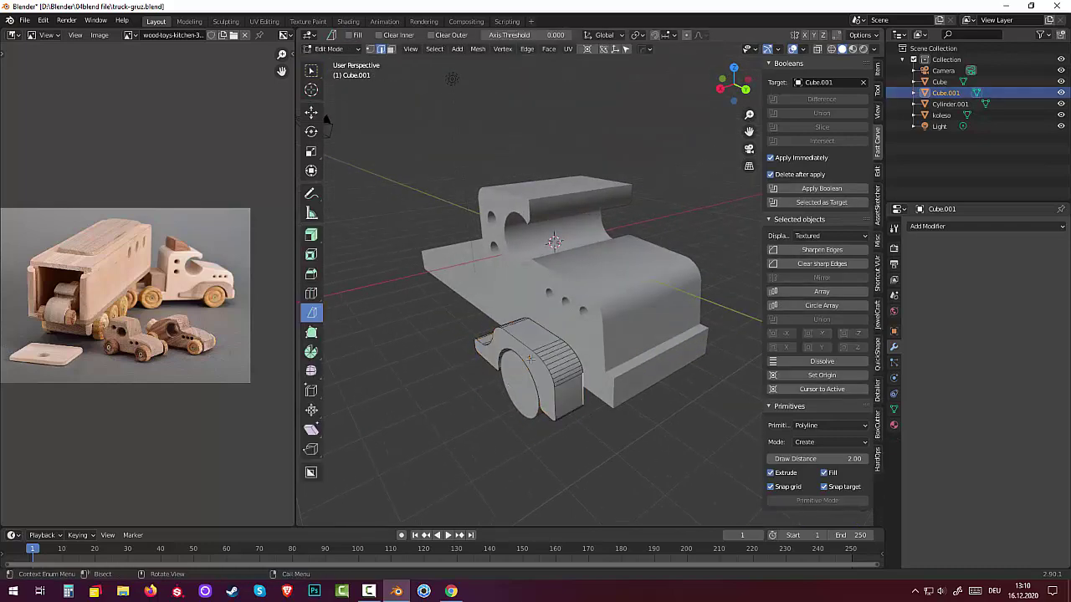
key("Tab")
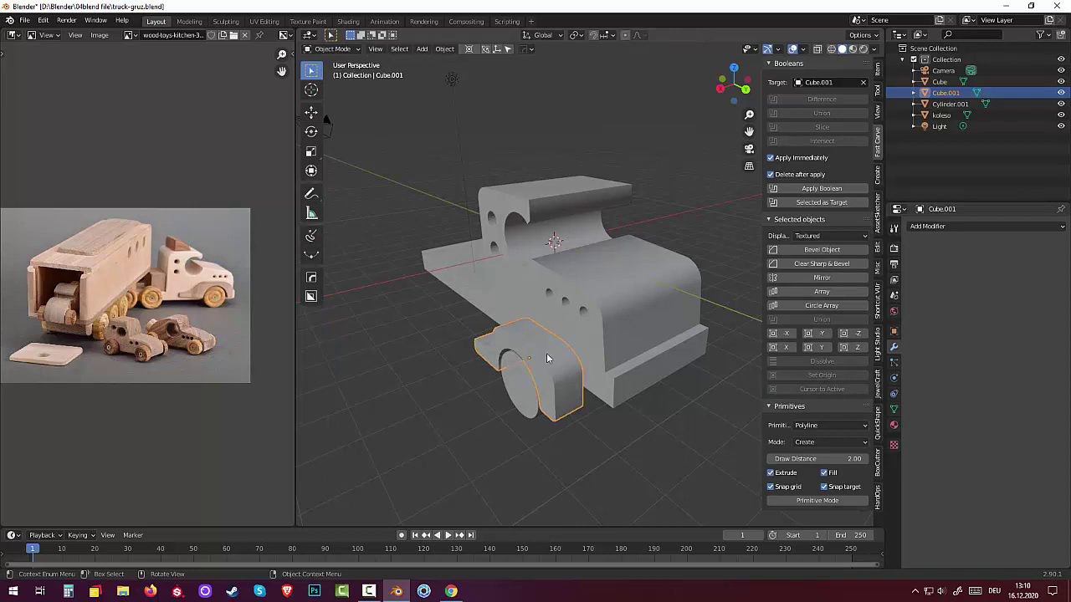
- Frame Cube.001 and switch to front orthographic view
mouse_move(547, 358)
middle_mouse_down()
mouse_move(532, 365)
mouse_move(524, 349)
middle_mouse_up()
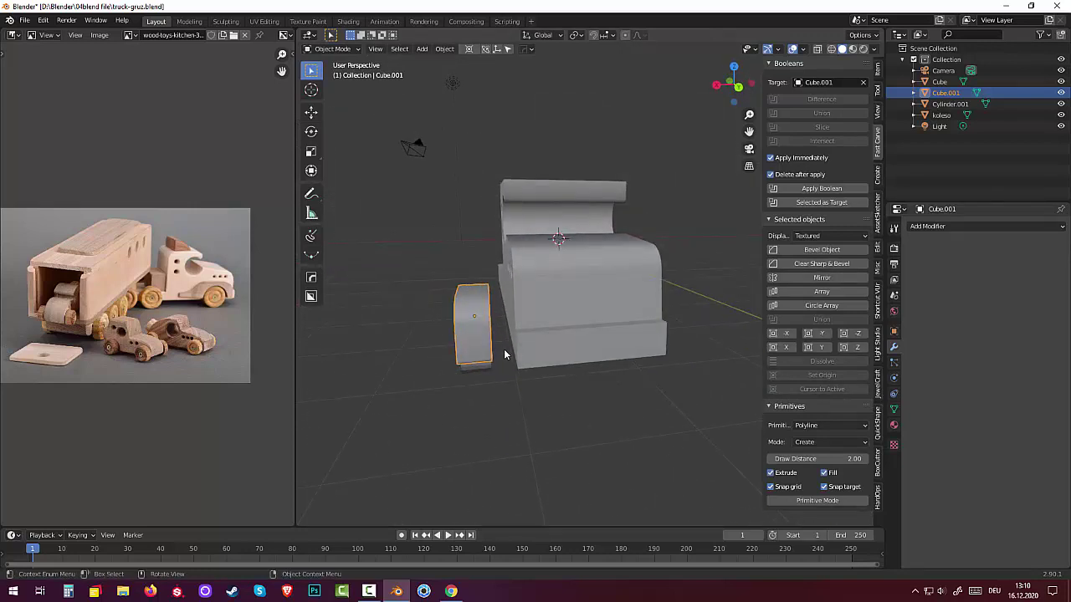
key("KP_Decimal")
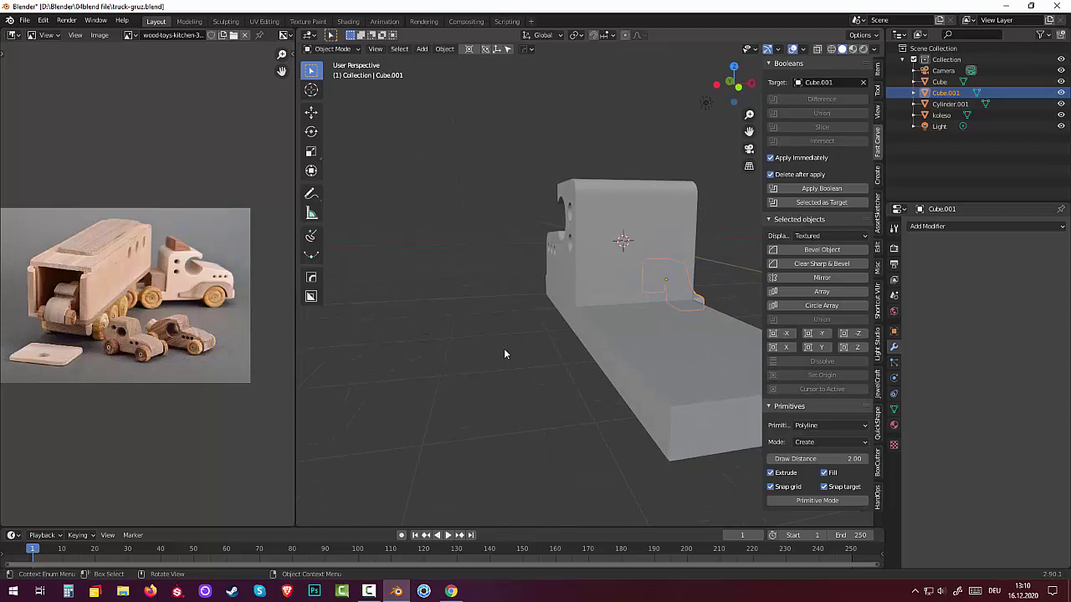
key("KP_1")
- In back orthographic view, move Cube.001 -0.7358 m along X against the cab side
key("ctrl+KP_1")
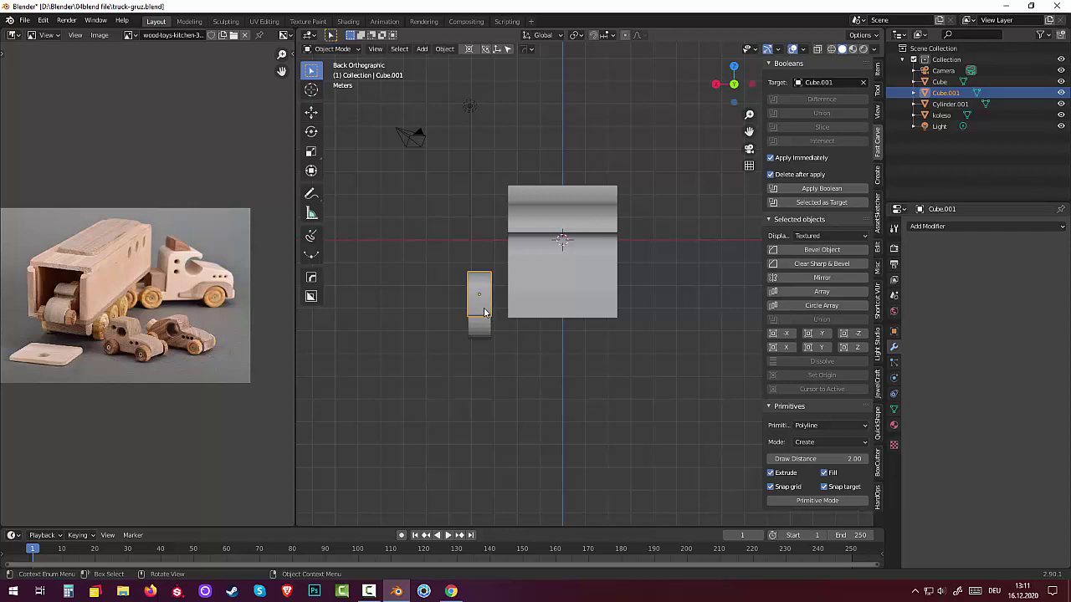
key("g")
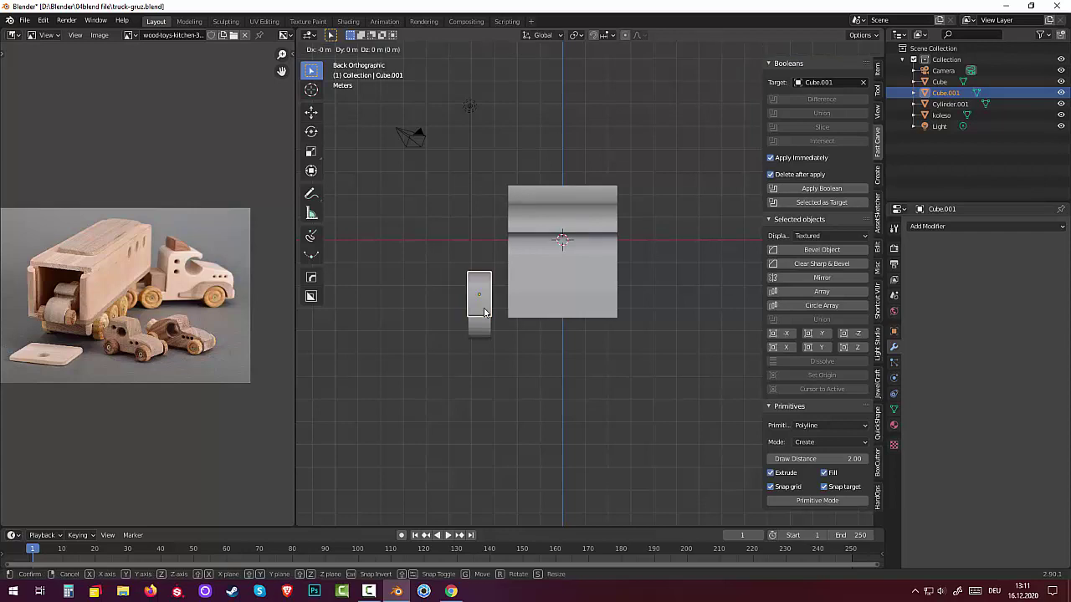
key("x")
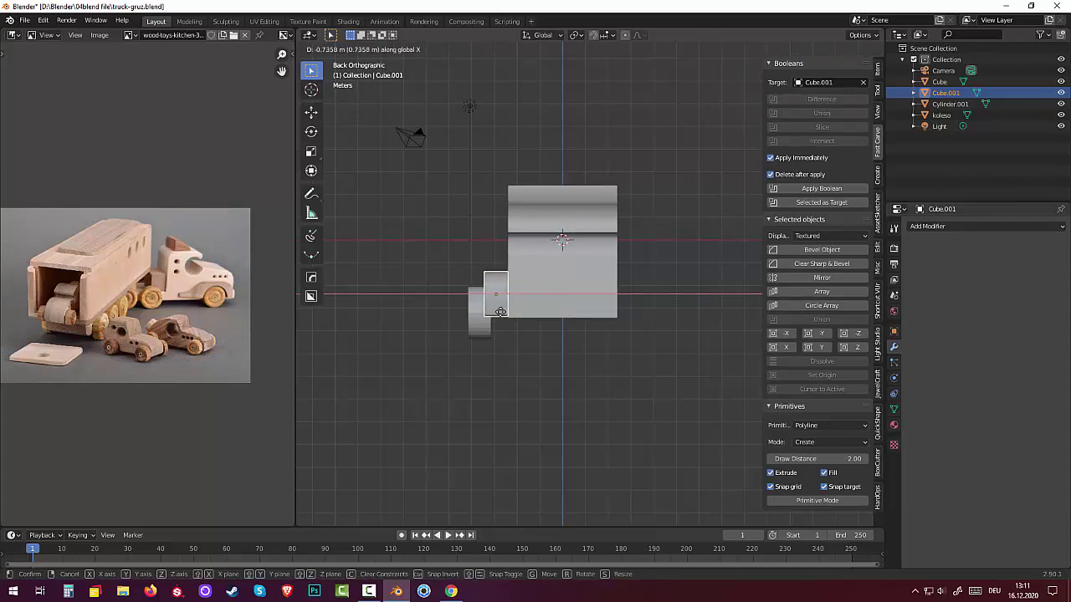
left_click(500, 312)
left_click(440, 53)
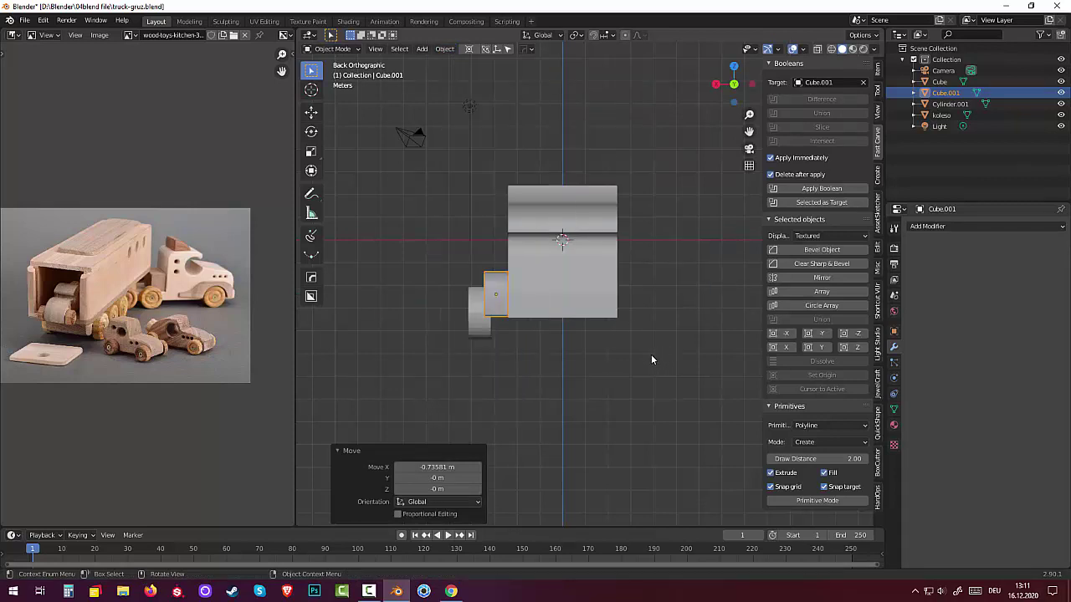
mouse_move(651, 359)
middle_mouse_down()
mouse_move(764, 421)
mouse_move(769, 371)
mouse_move(685, 441)
mouse_move(650, 409)
mouse_move(665, 348)
mouse_move(657, 380)
mouse_move(644, 387)
middle_mouse_up()
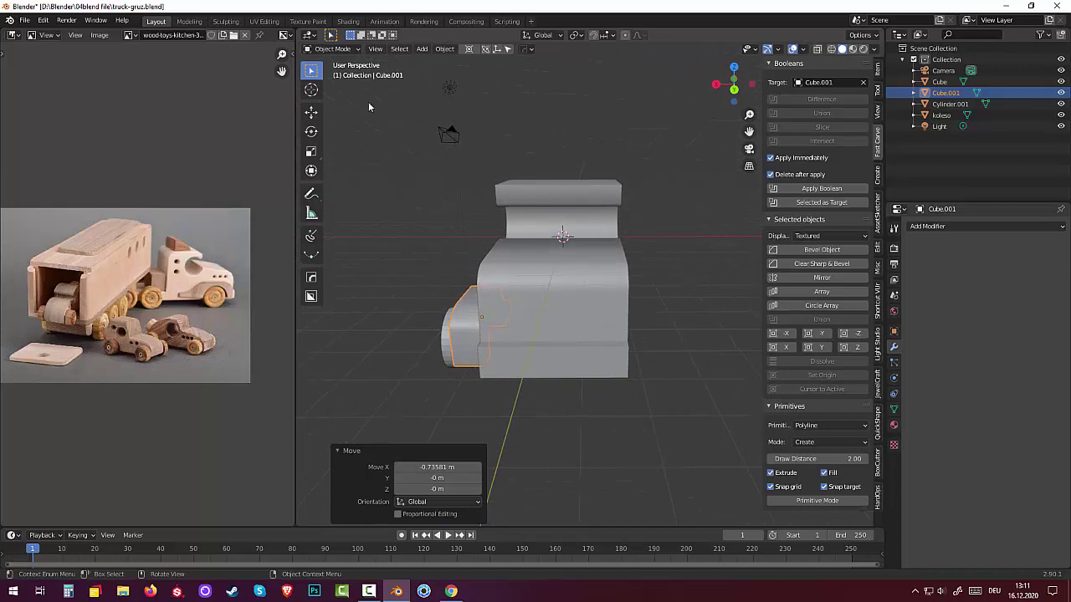
- Set Cube.001's origin to the 3D cursor and apply its scale to 1.000
left_click(450, 50)
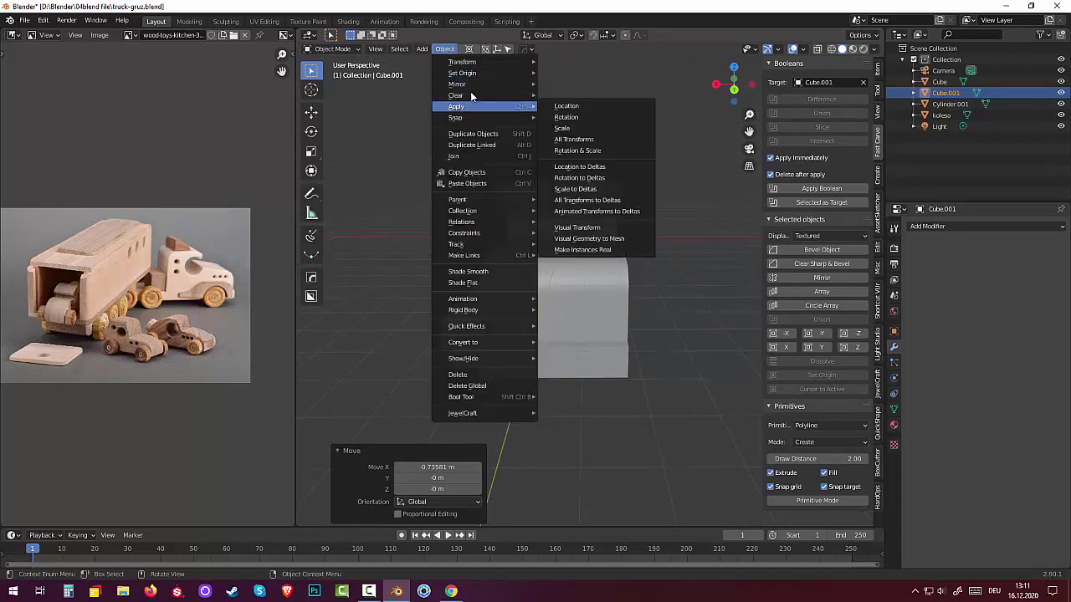
mouse_move(481, 73)
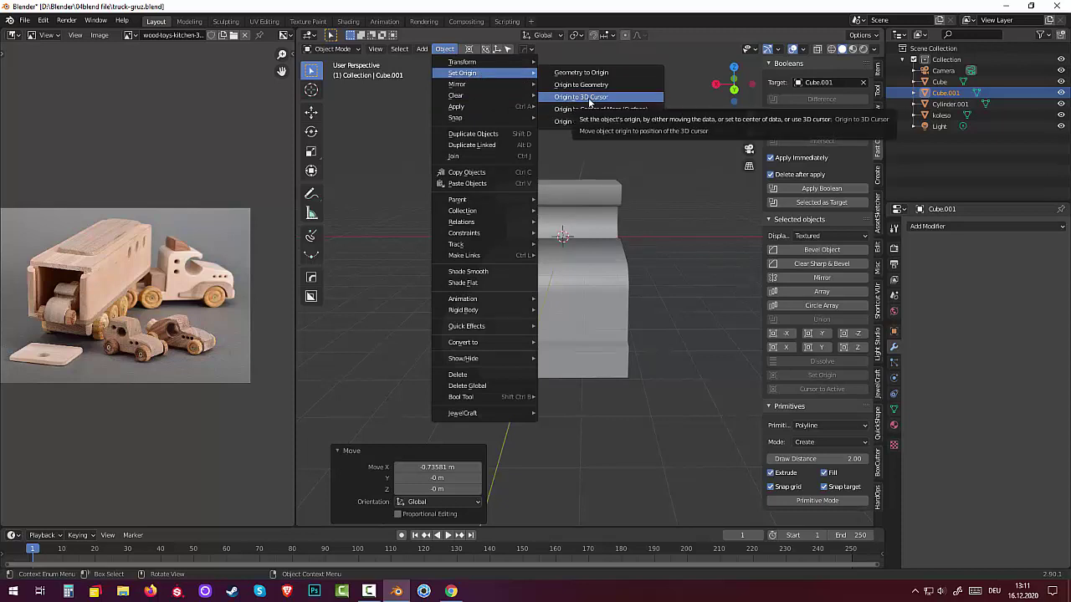
left_click(588, 99)
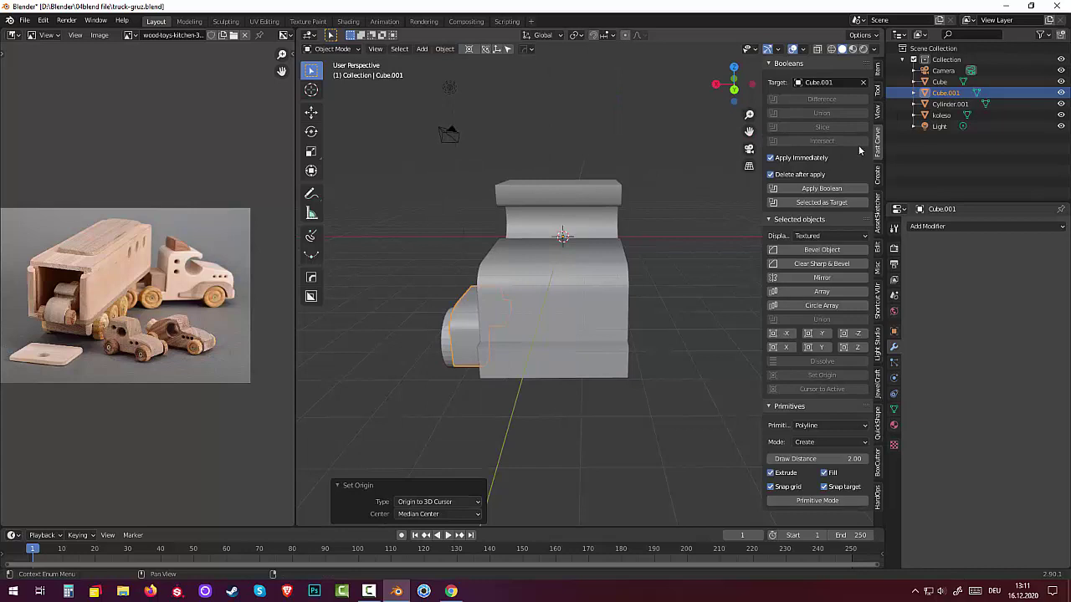
left_click(878, 76)
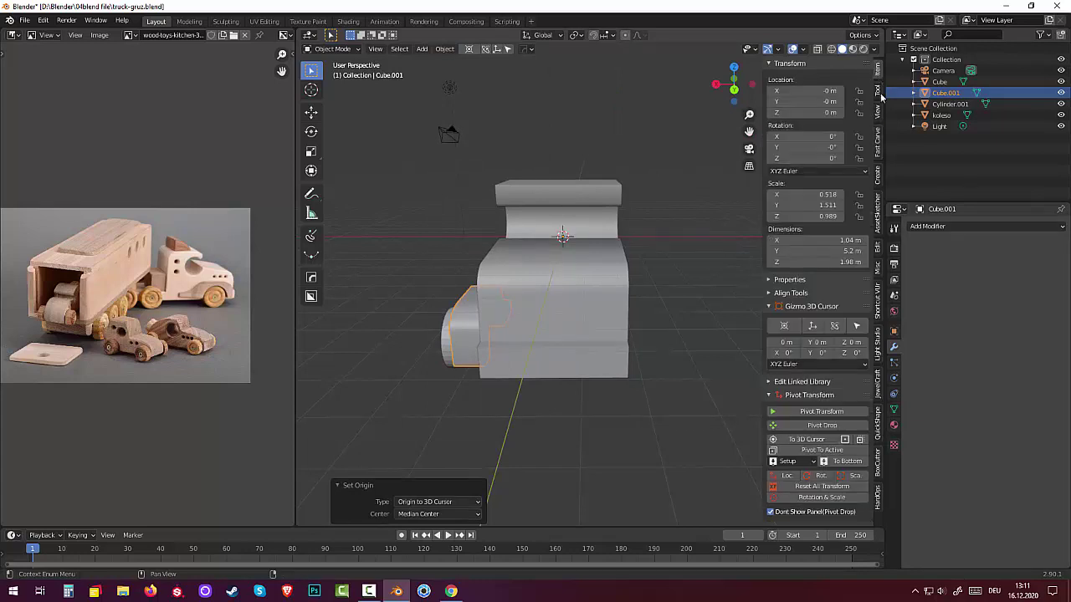
left_click(801, 487)
- Add an X-axis Mirror modifier to Cube.001, then select the Cube cab object
left_click(923, 227)
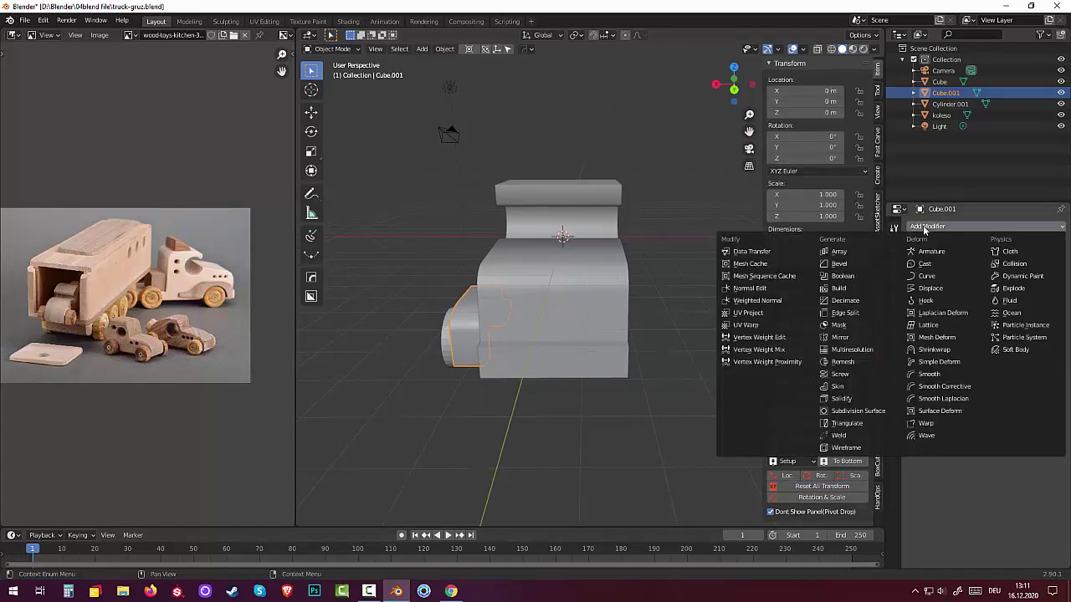
left_click(845, 337)
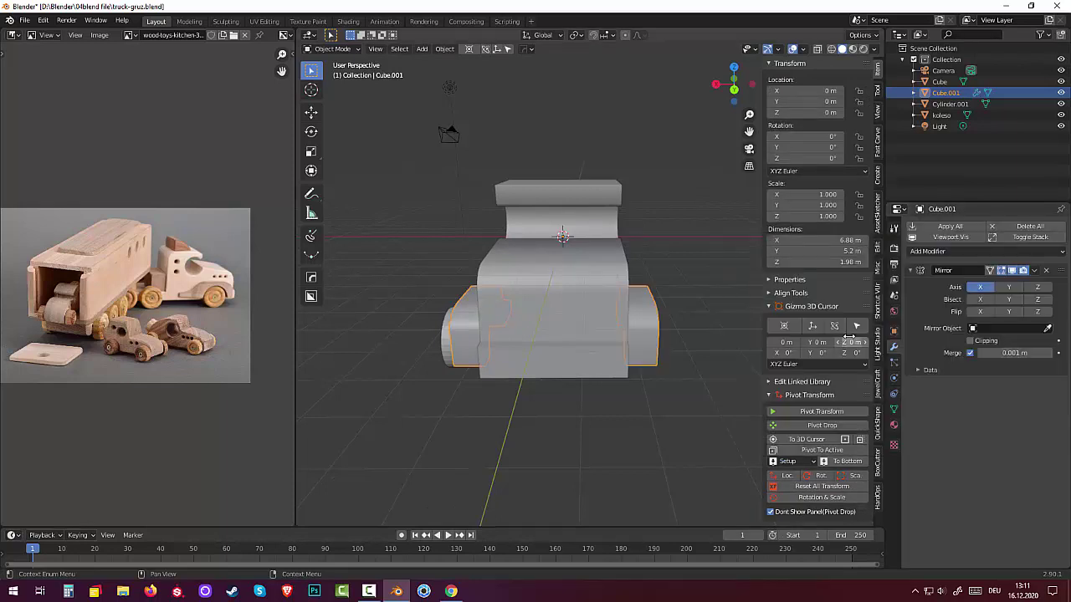
left_click(589, 484)
mouse_move(595, 471)
middle_mouse_down()
mouse_move(633, 454)
mouse_move(666, 483)
mouse_move(674, 473)
middle_mouse_up()
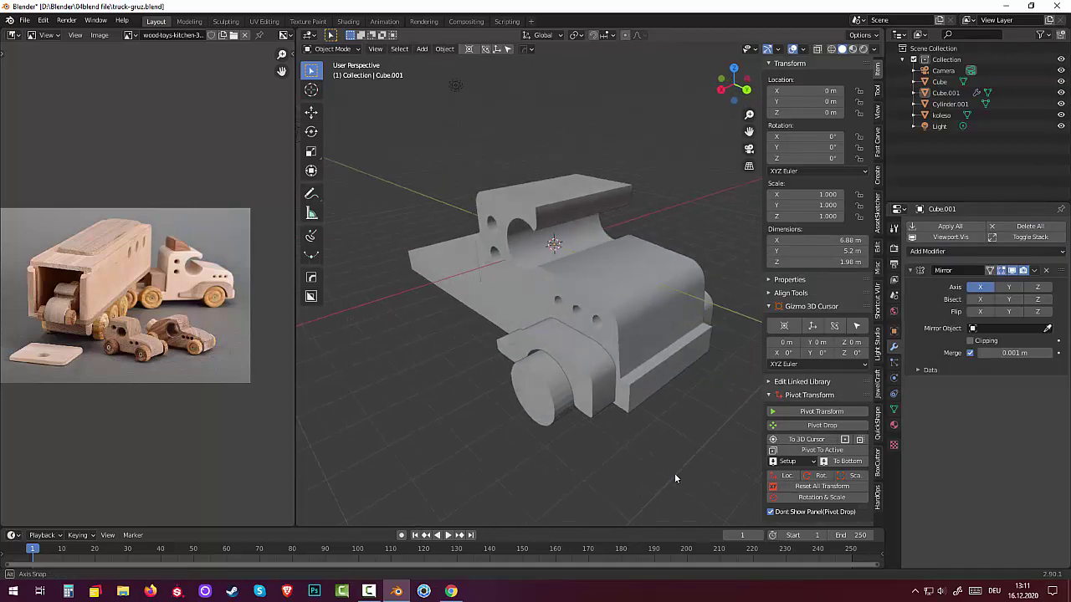
left_click(667, 370)
- Edit the cab mesh and select the small face at its lower front
key("Tab")
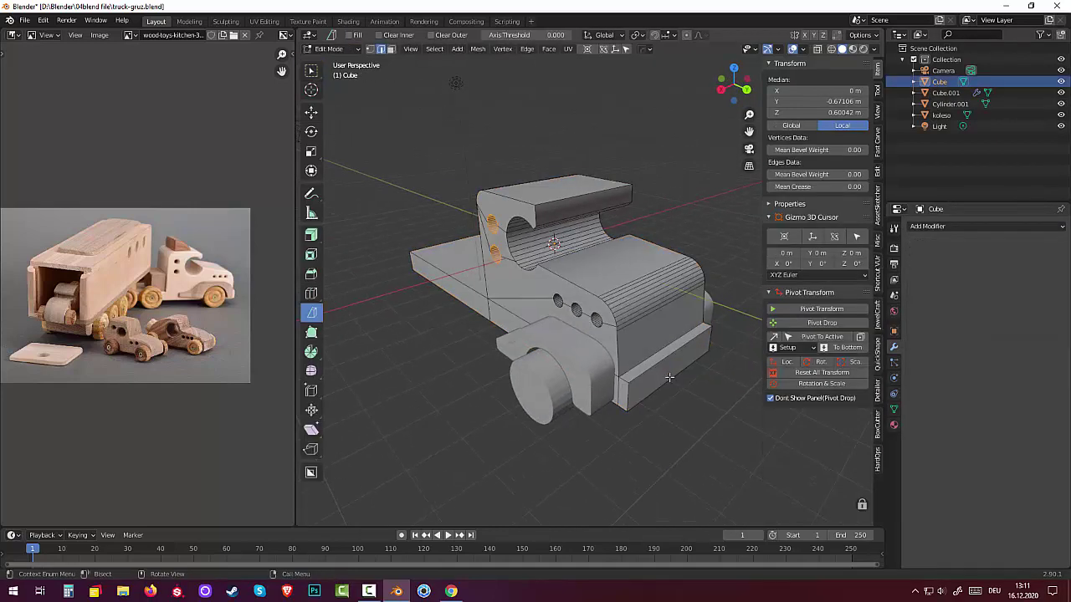
left_click(624, 390)
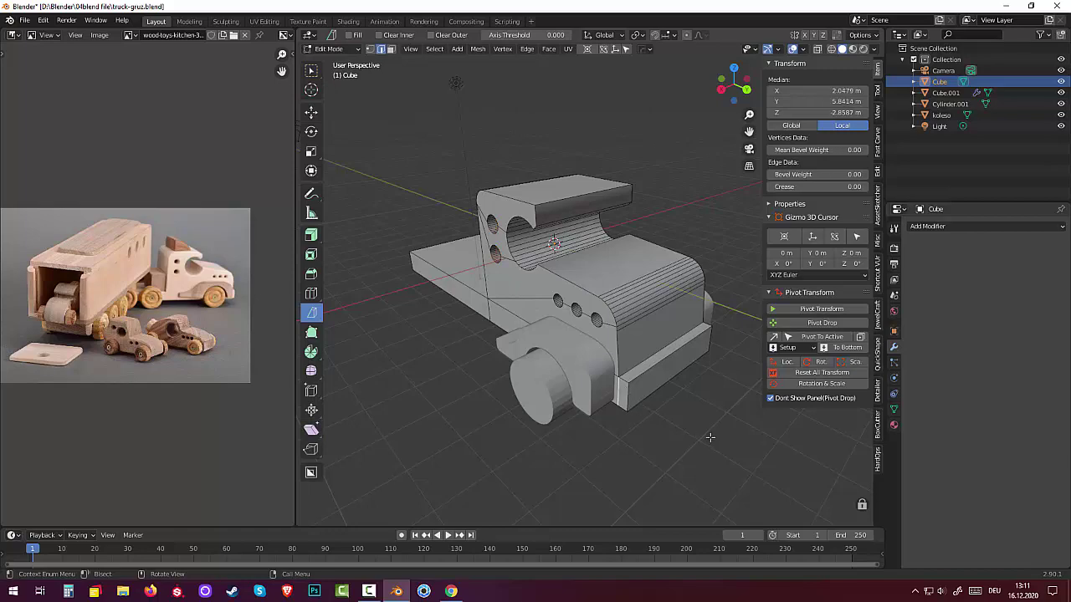
left_click(662, 423)
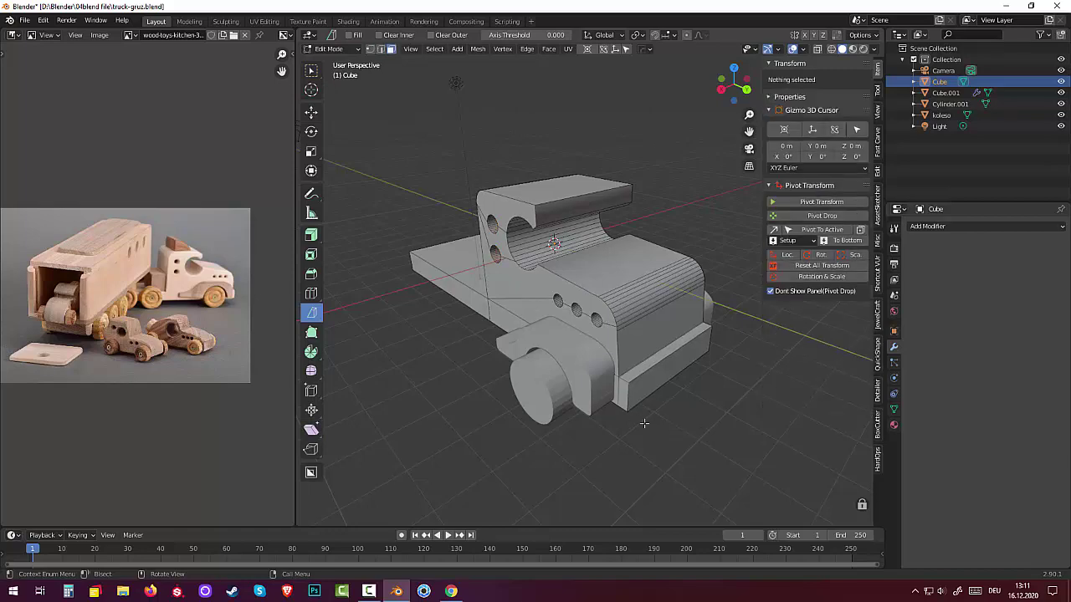
left_click(625, 391)
middle_click_drag(625, 391, 514, 358)
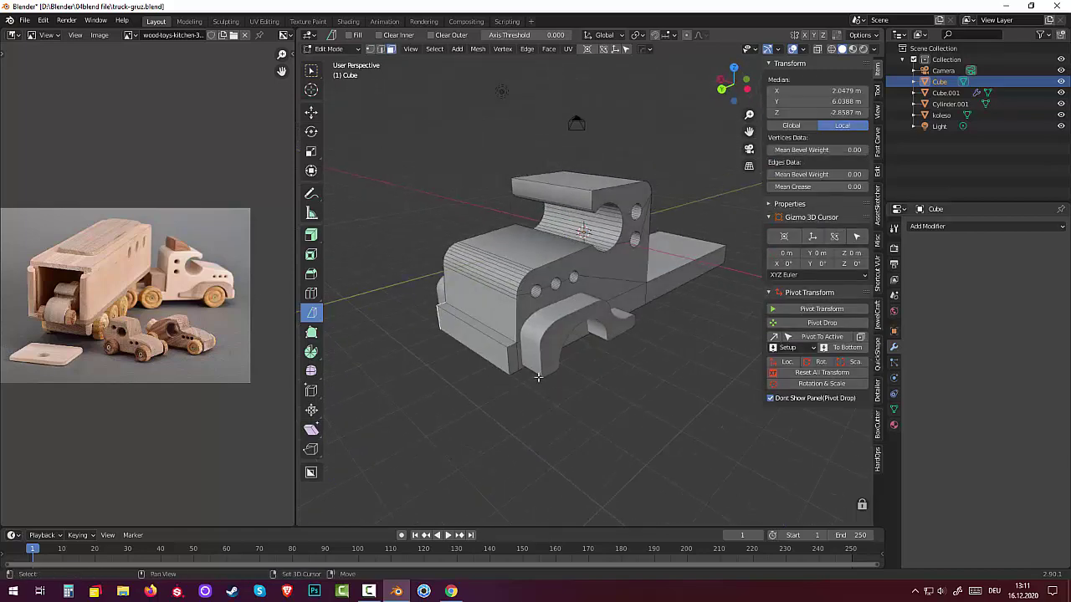
left_click(515, 358)
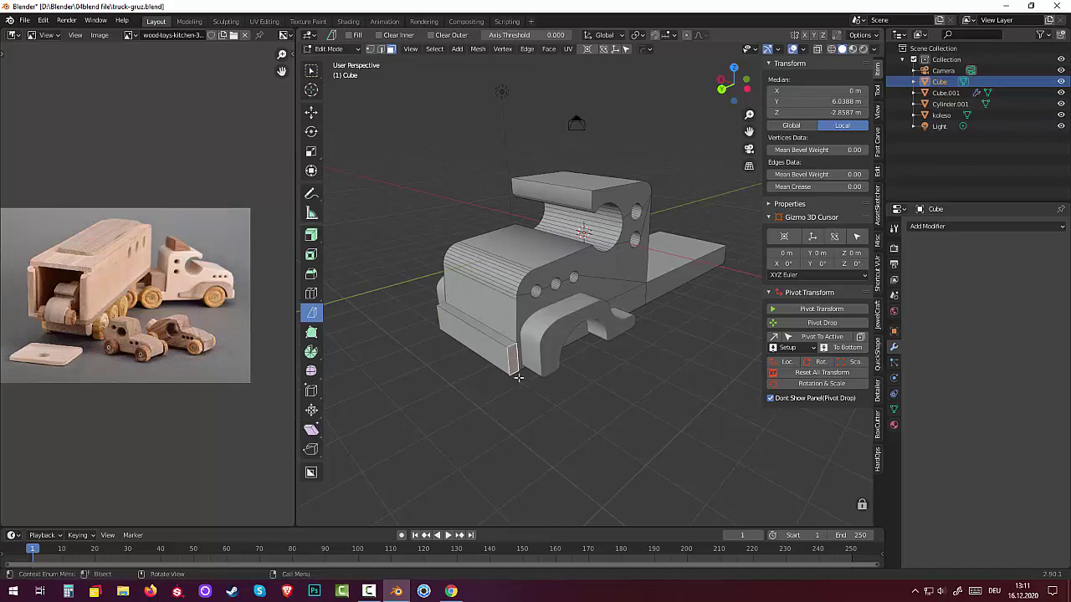
- Move the long bottom front face about 0.147 m along Y
mouse_move(518, 376)
middle_mouse_down()
mouse_move(505, 376)
mouse_move(621, 378)
mouse_move(613, 385)
middle_mouse_up()
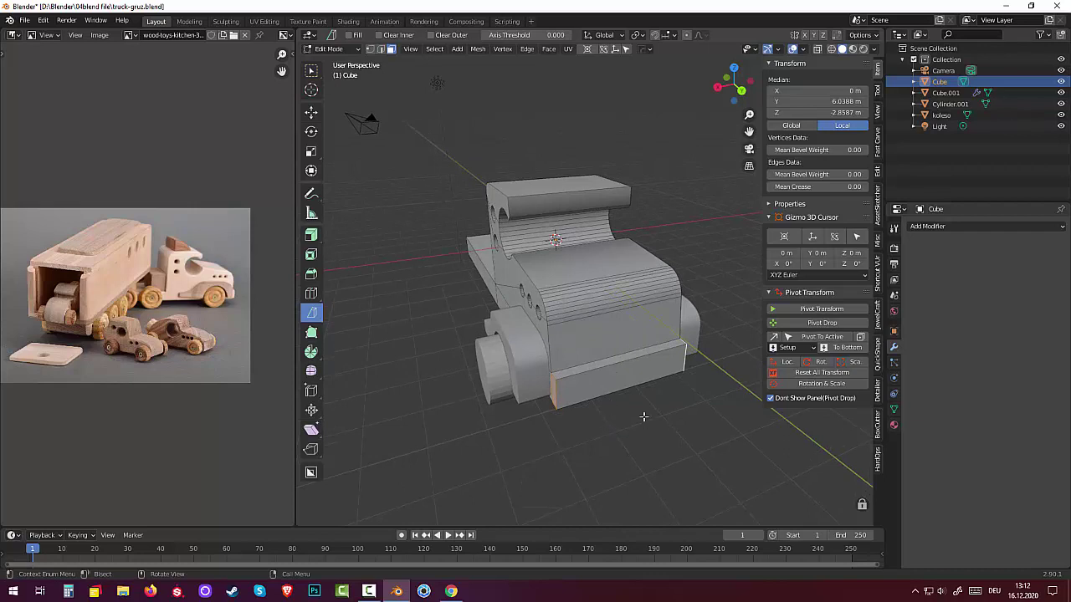
middle_click_drag(646, 414, 676, 400)
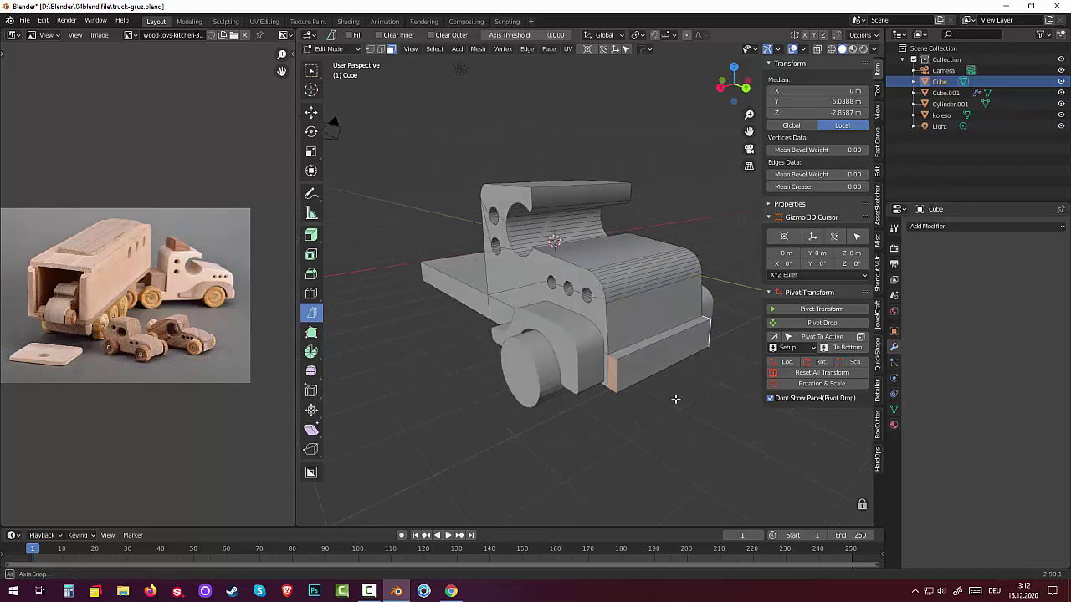
left_click(665, 345)
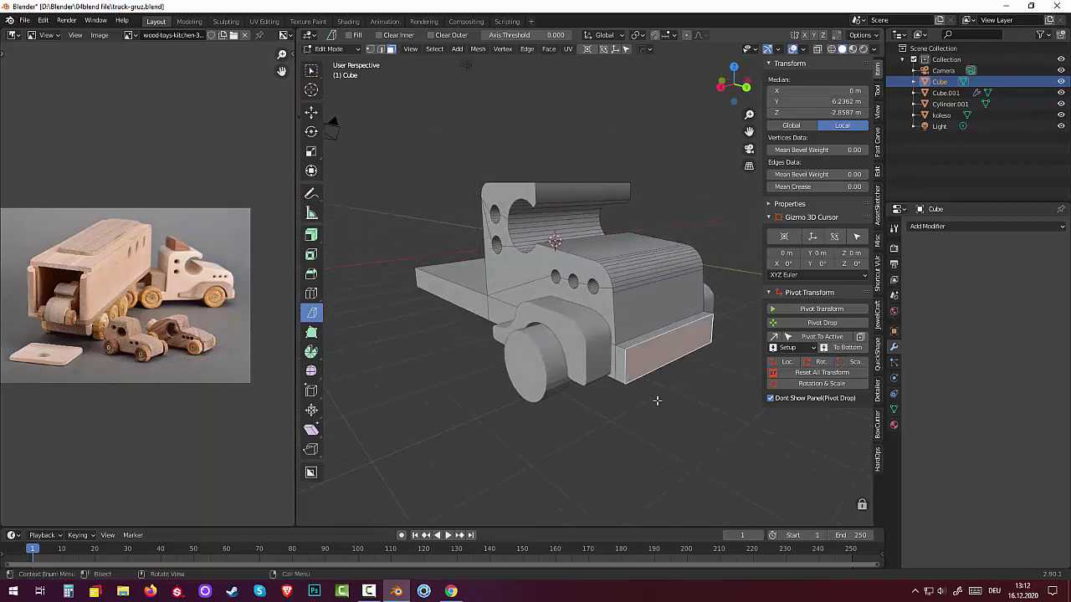
key("g")
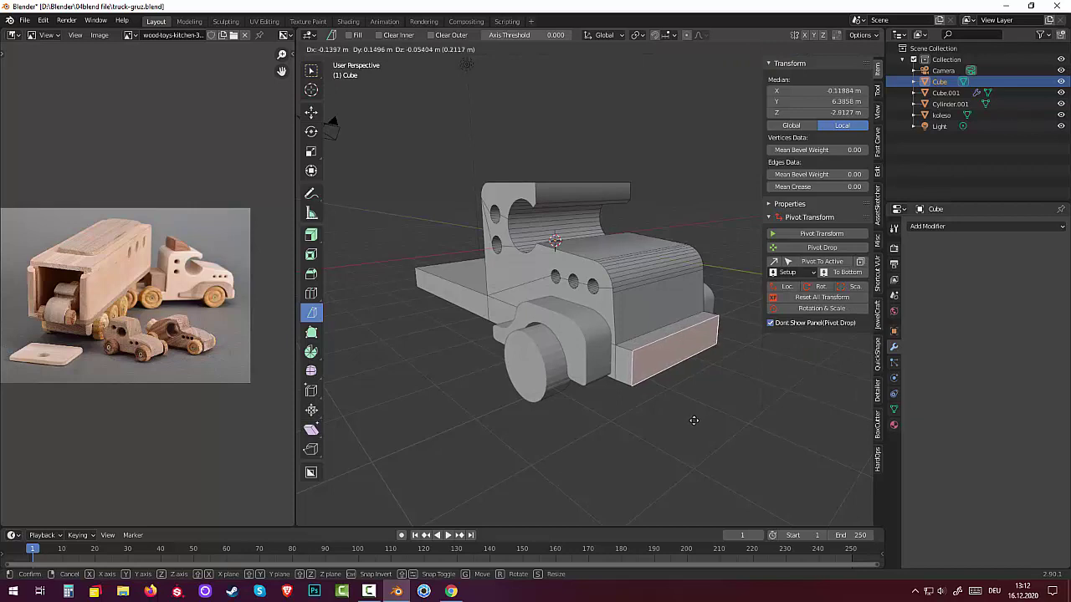
key("y")
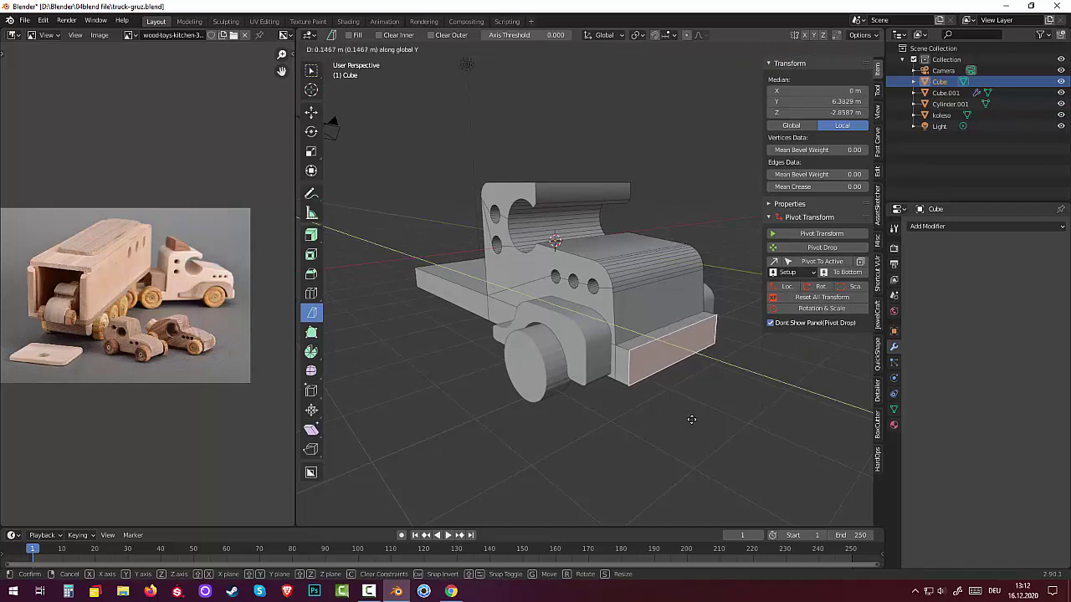
left_click(691, 419)
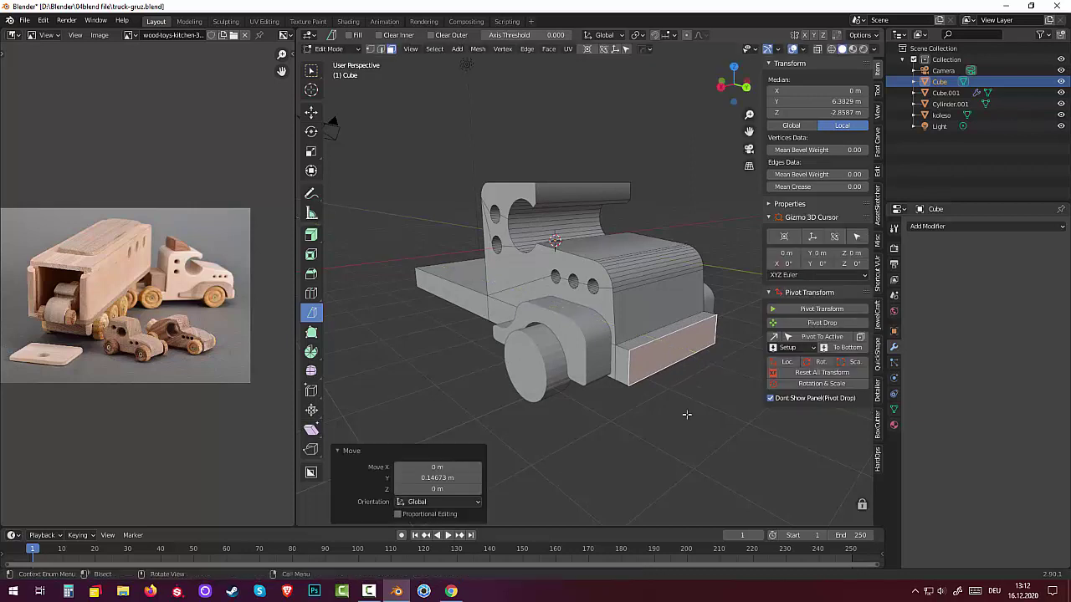
- Select an edge on the lower front block from a front-left view
left_click(617, 362)
mouse_move(638, 398)
middle_mouse_down()
mouse_move(584, 387)
mouse_move(520, 395)
middle_mouse_up()
left_click(580, 383)
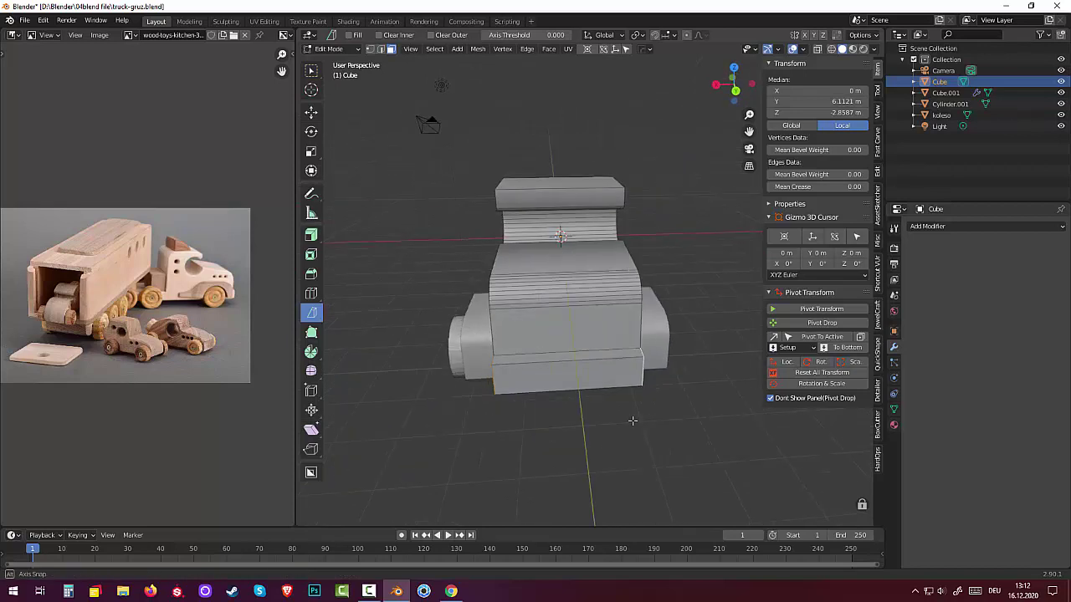
- Shrink/Fatten the lower front block outward with Extrude Region to form the bumper
left_click(311, 235)
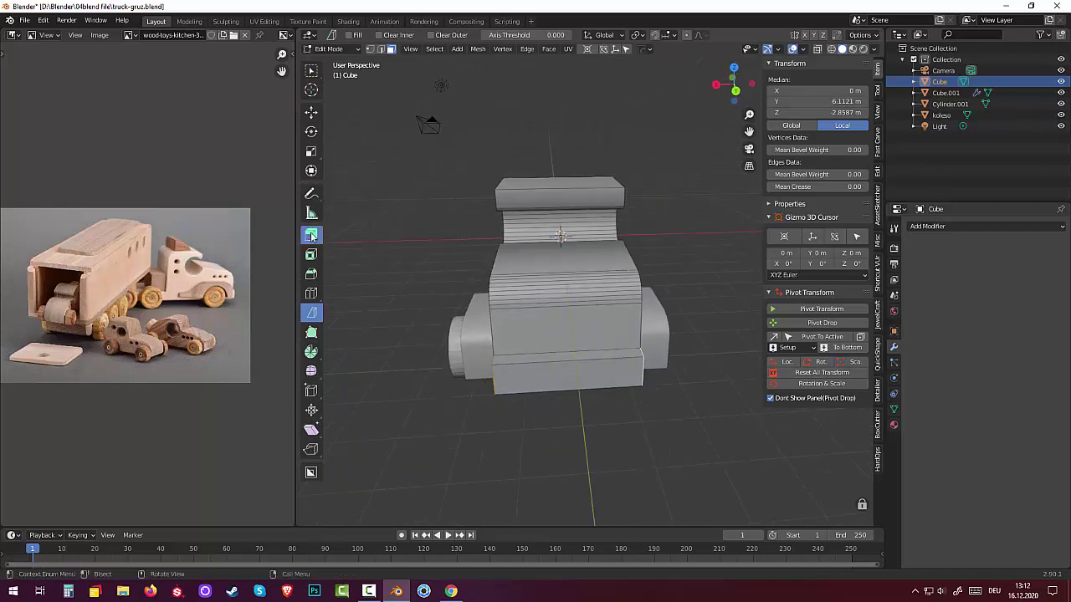
left_click_drag(567, 317, 568, 314)
left_click(592, 438)
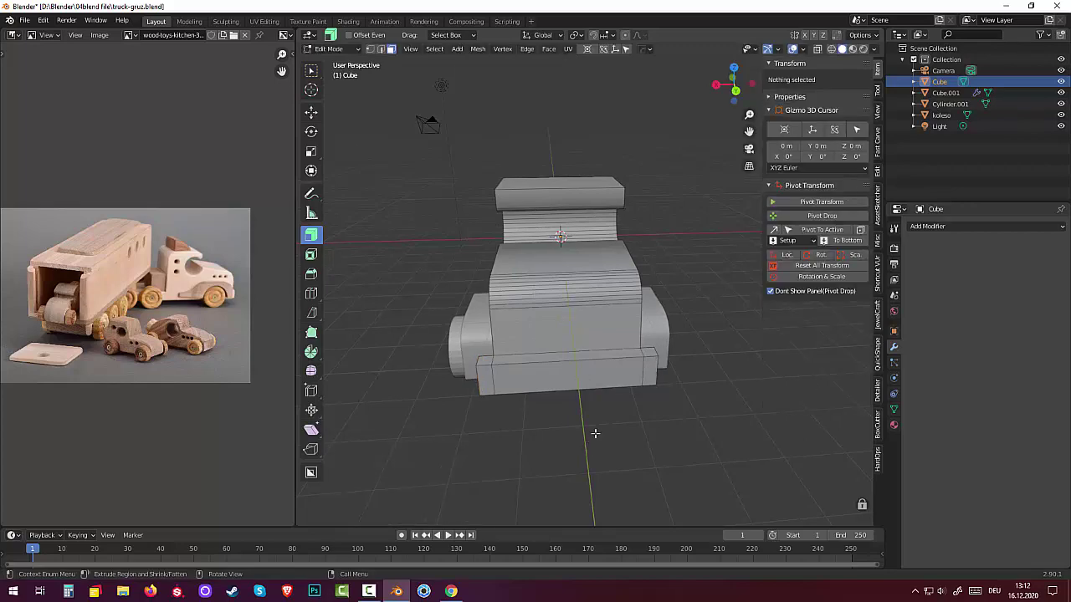
mouse_move(595, 432)
middle_mouse_down()
mouse_move(750, 430)
mouse_move(703, 406)
mouse_move(602, 449)
mouse_move(604, 432)
middle_mouse_up()
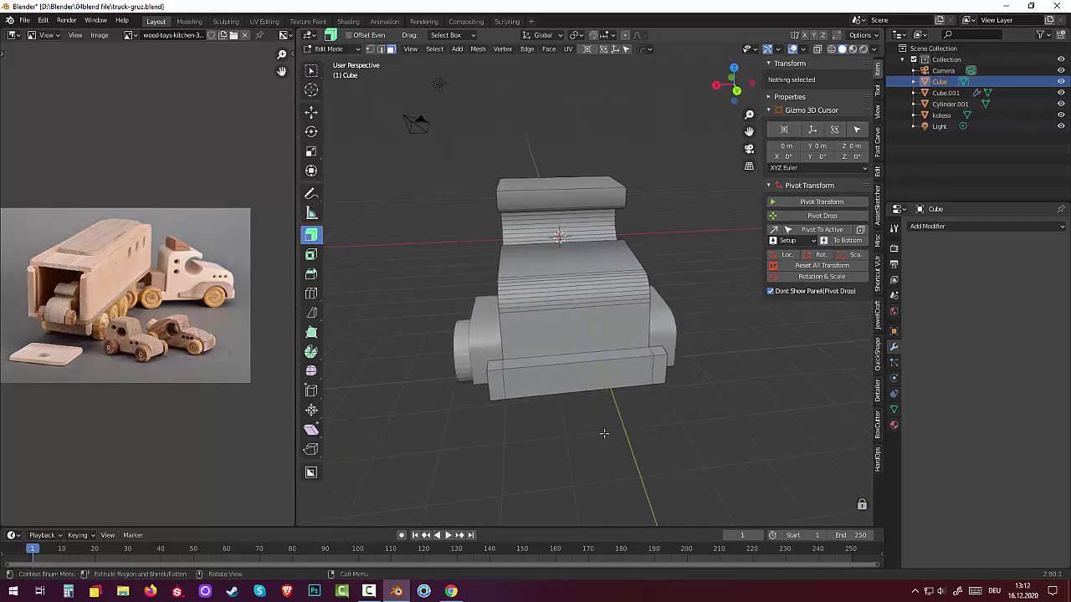
- In edge select mode, pick the bumper's bottom front edge loop
left_click(578, 361)
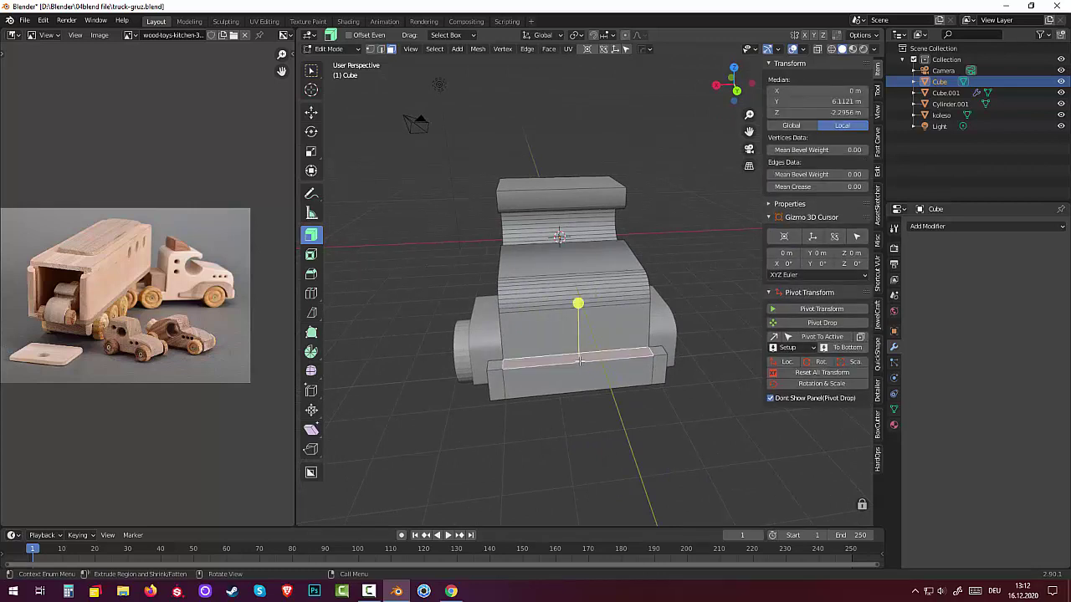
key("2")
left_click(594, 361)
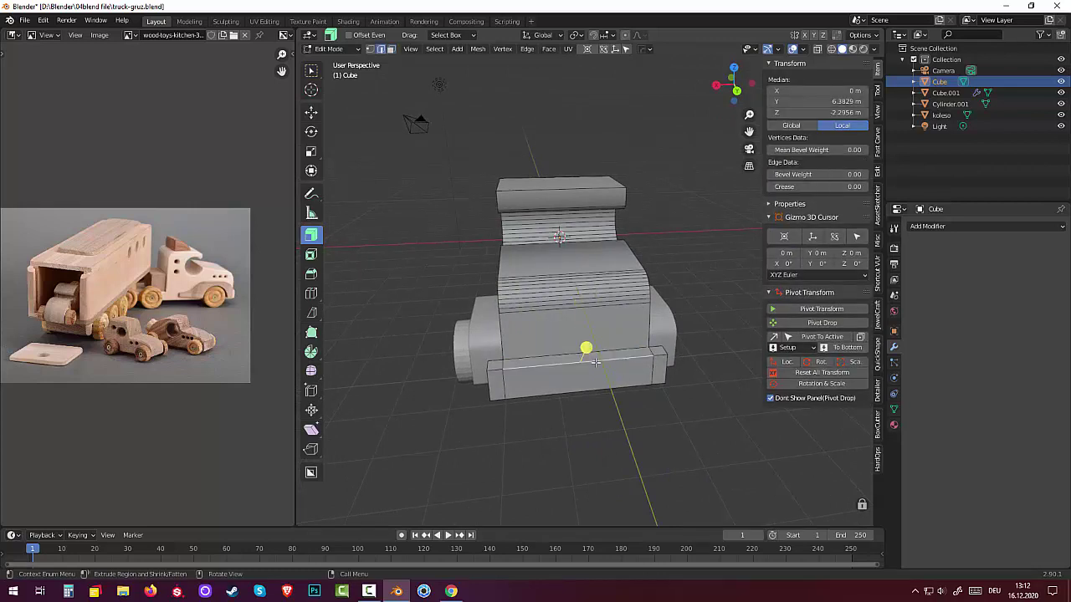
left_click(655, 358, "alt")
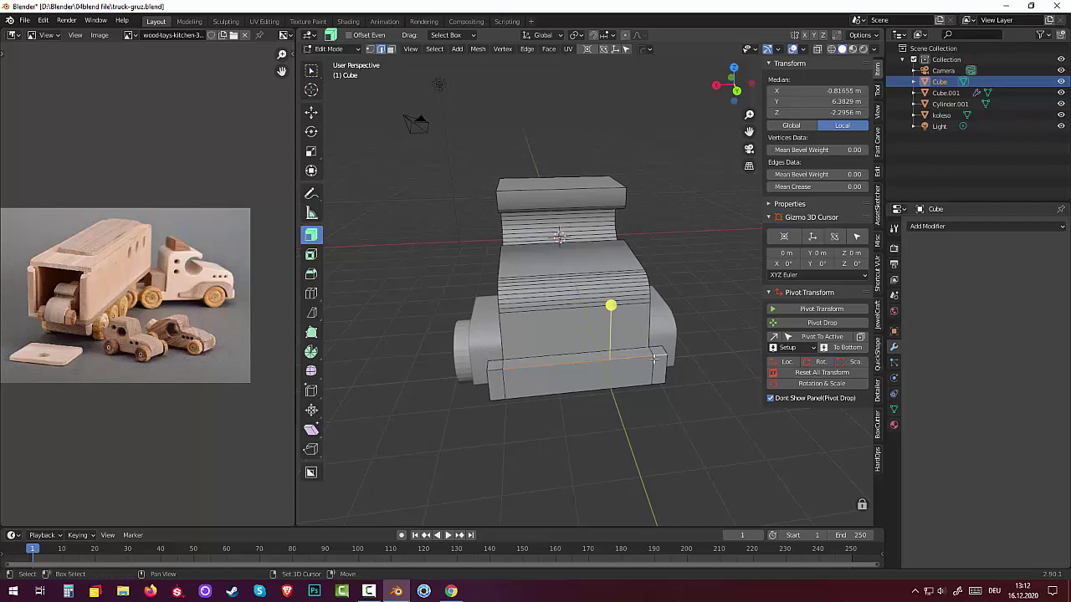
left_click(498, 369, "alt")
left_click(500, 400, "alt")
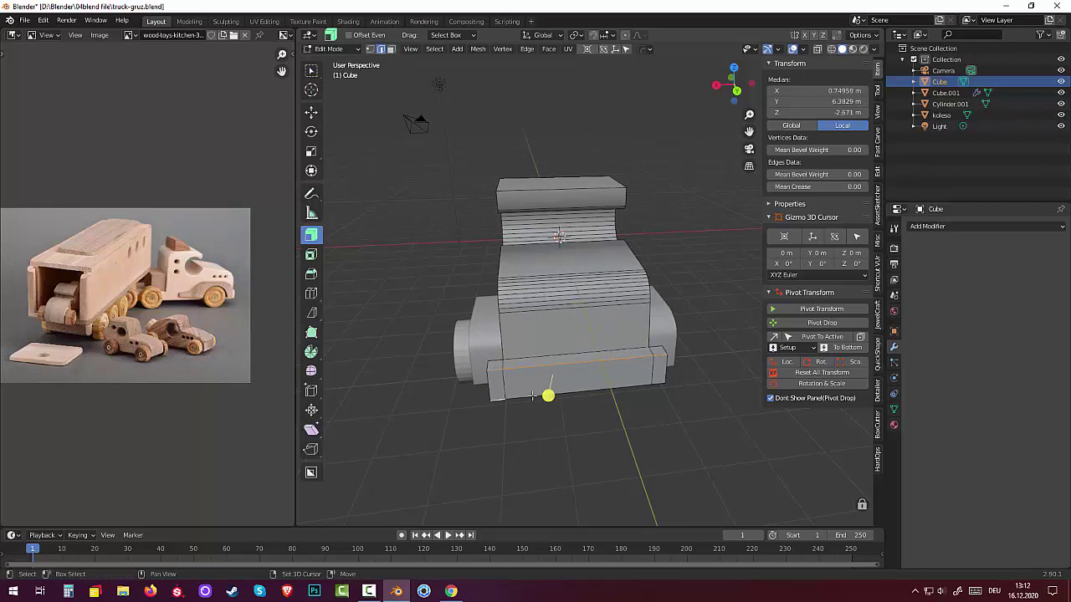
left_click(658, 389, "alt")
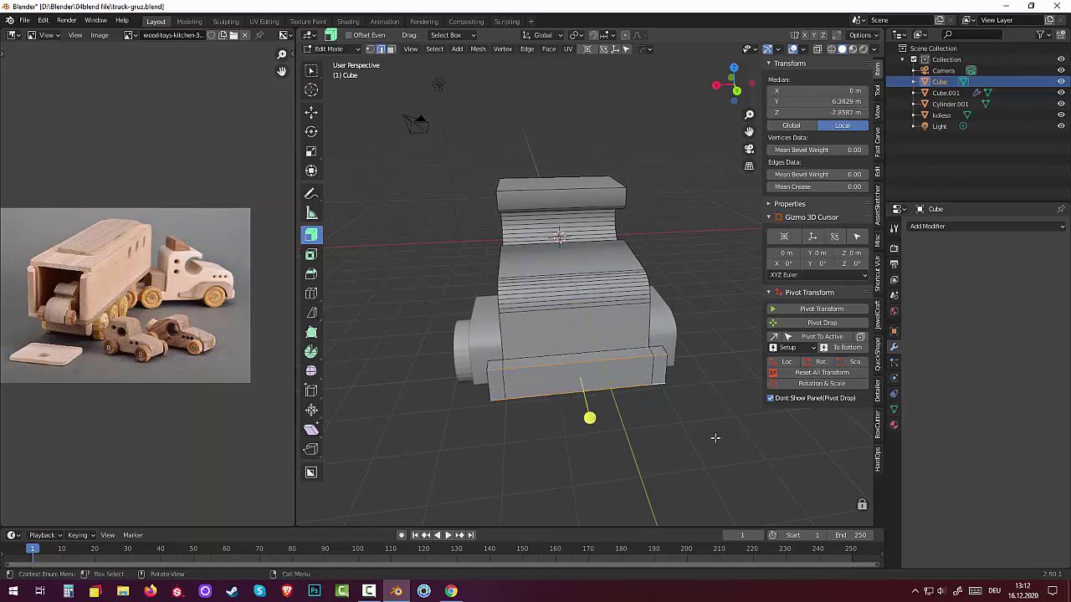
- Bevel the bumper's bottom front edge with 3 segments
key("ctrl+b")
scroll(706, 429, "up", 2)
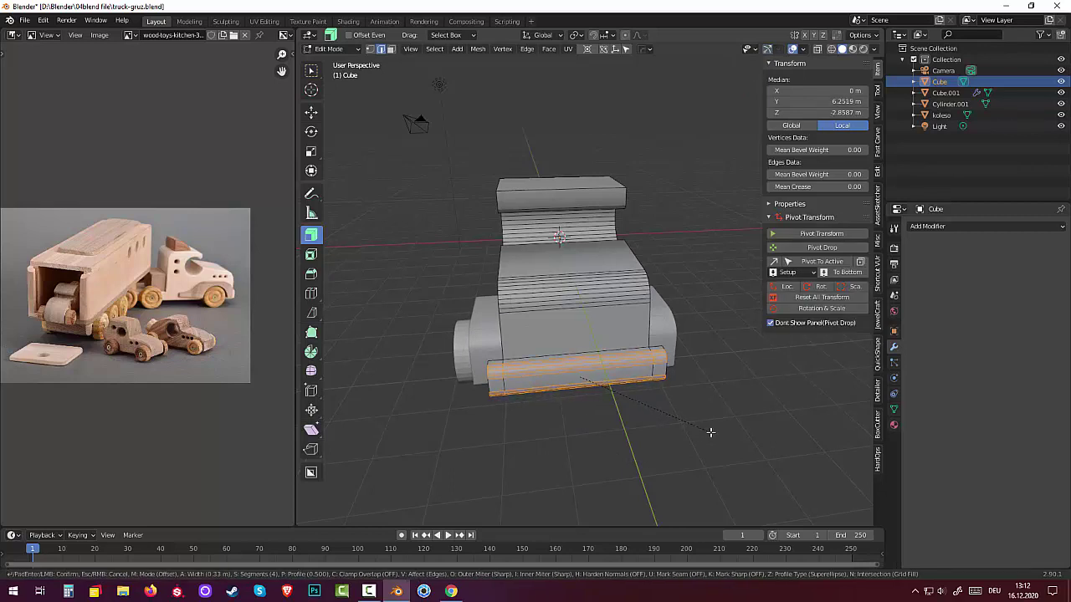
scroll(707, 432, "down", 2)
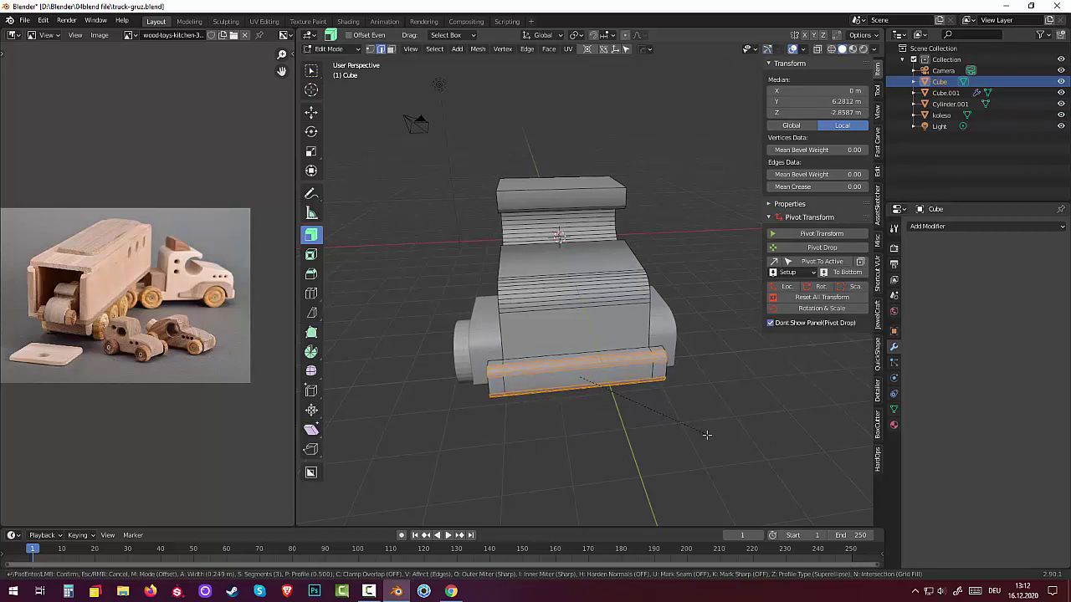
scroll(704, 435, "down", 1)
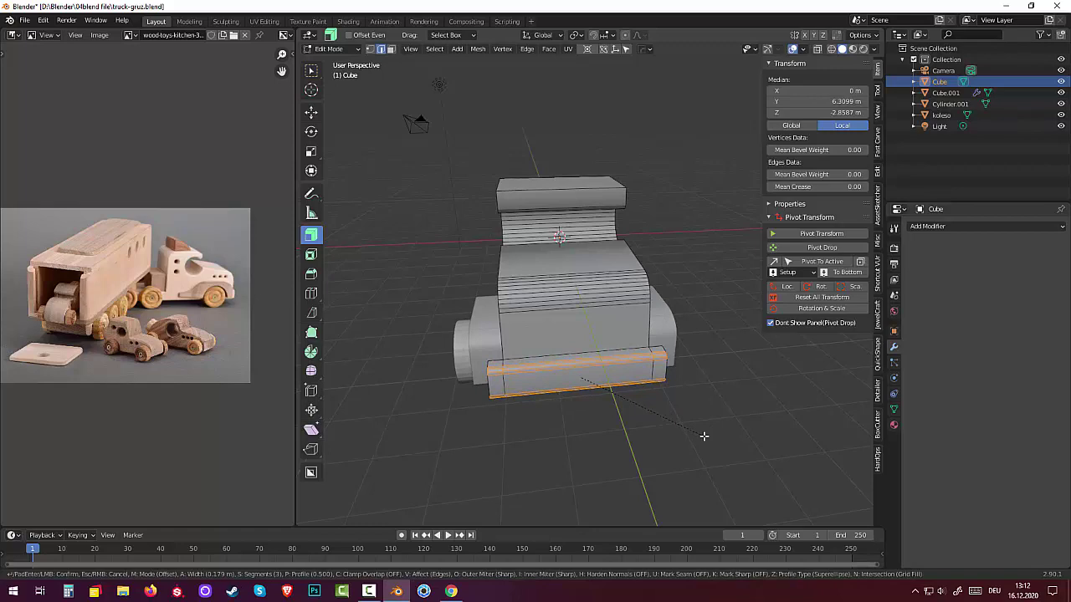
left_click(704, 435)
- Select an edge on the cab top and bevel it
key("alt+a")
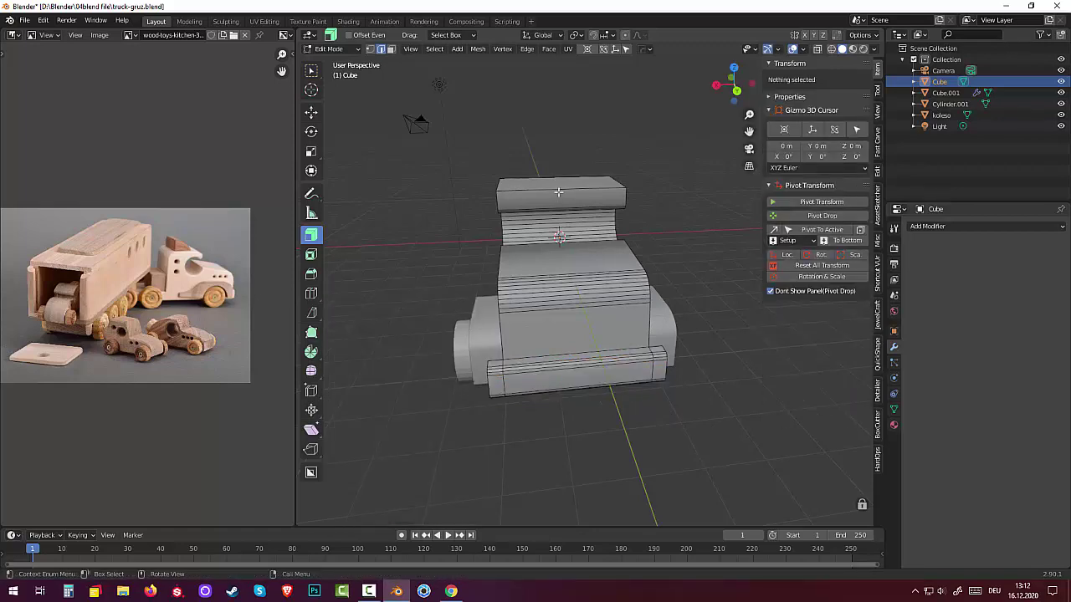
left_click(567, 151)
mouse_move(567, 151)
middle_mouse_down()
mouse_move(623, 219)
mouse_move(607, 233)
middle_mouse_up()
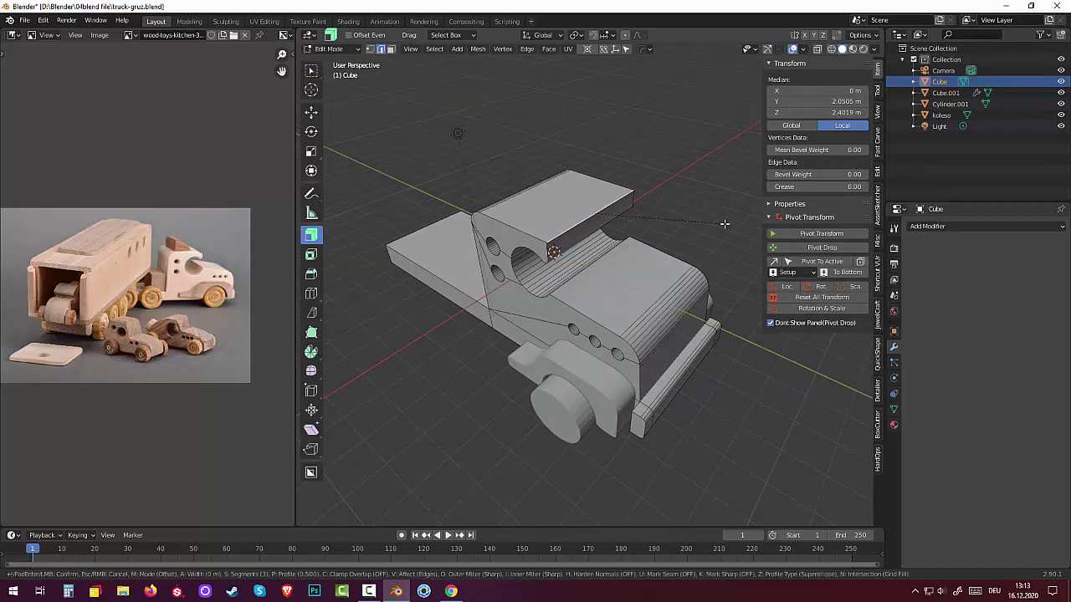
key("ctrl+b")
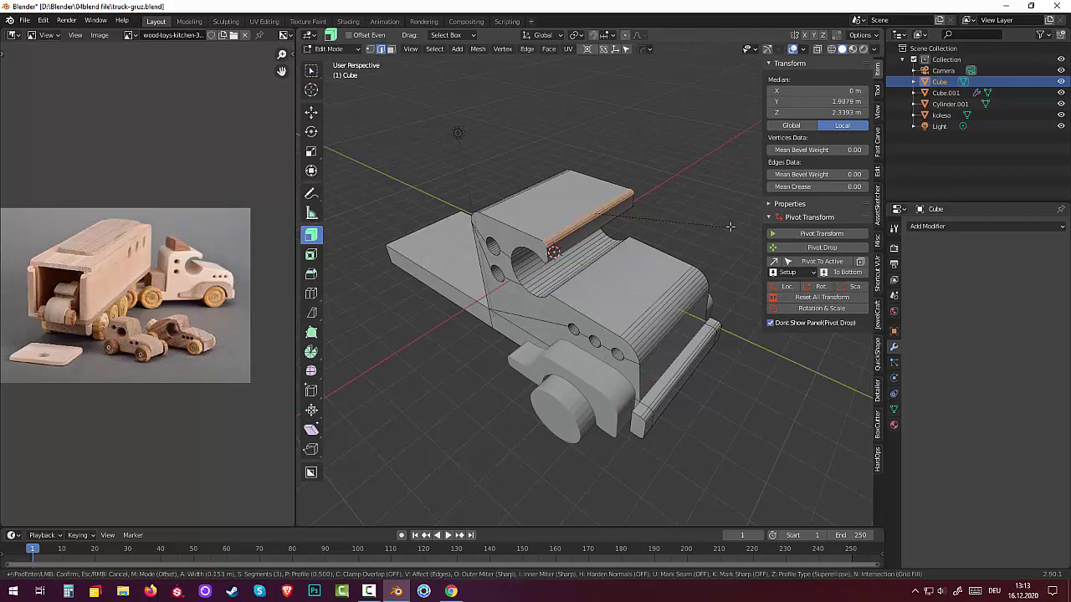
left_click(730, 226)
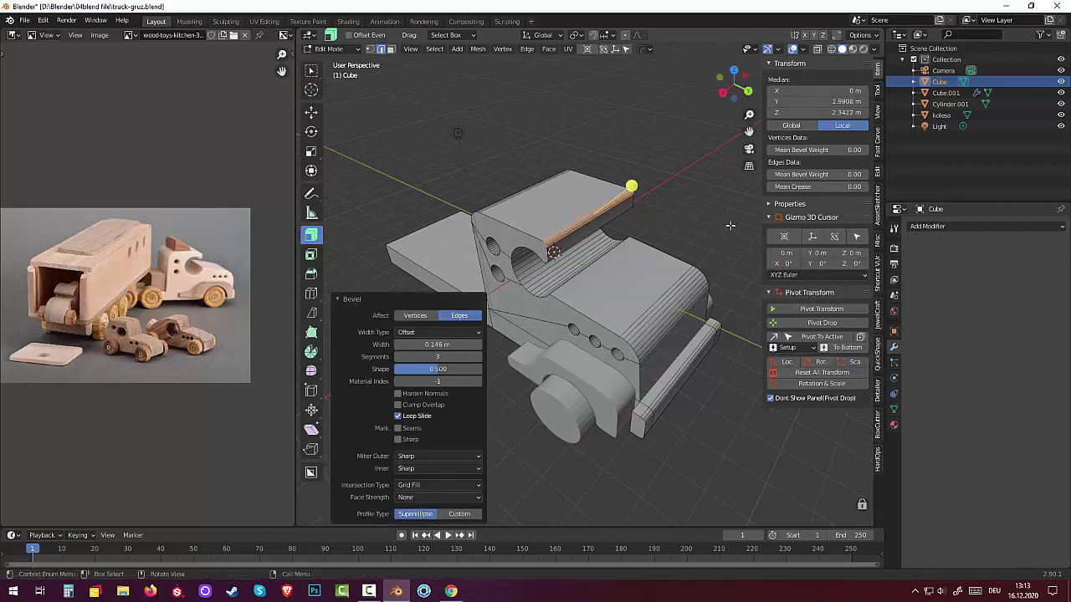
- Bevel the cab edge beside the large hole, then deselect
left_click(714, 185)
mouse_move(705, 230)
middle_mouse_down()
mouse_move(740, 217)
mouse_move(616, 259)
middle_mouse_up()
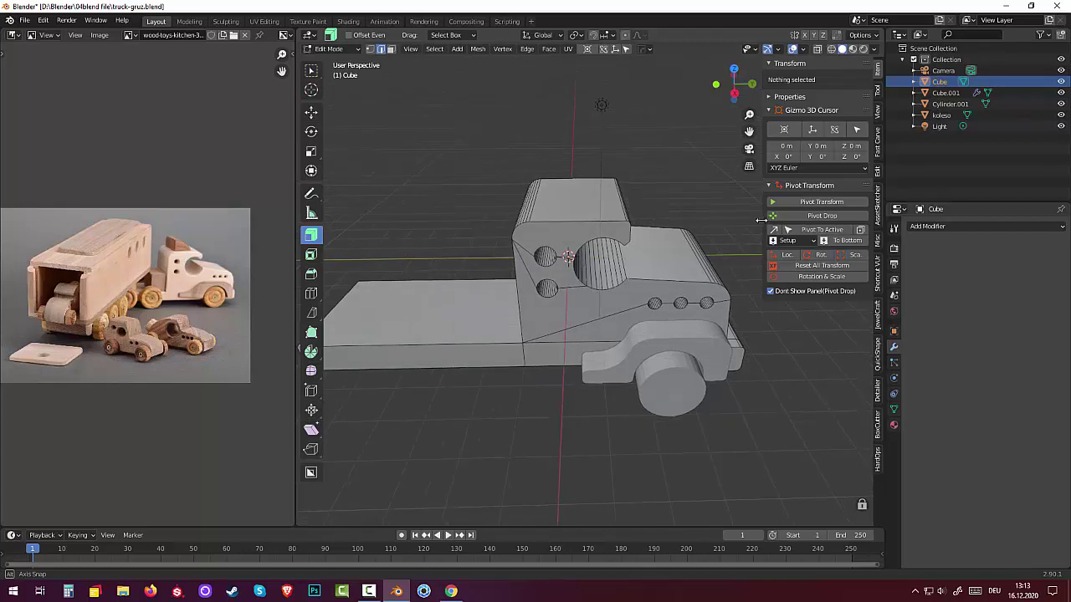
left_click(622, 264)
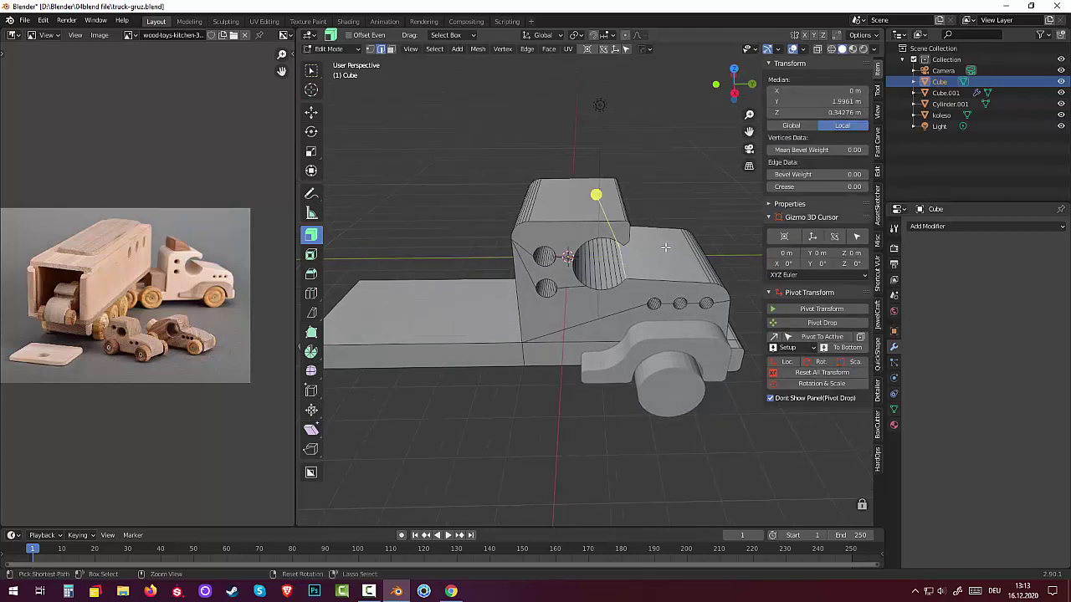
key("ctrl+b")
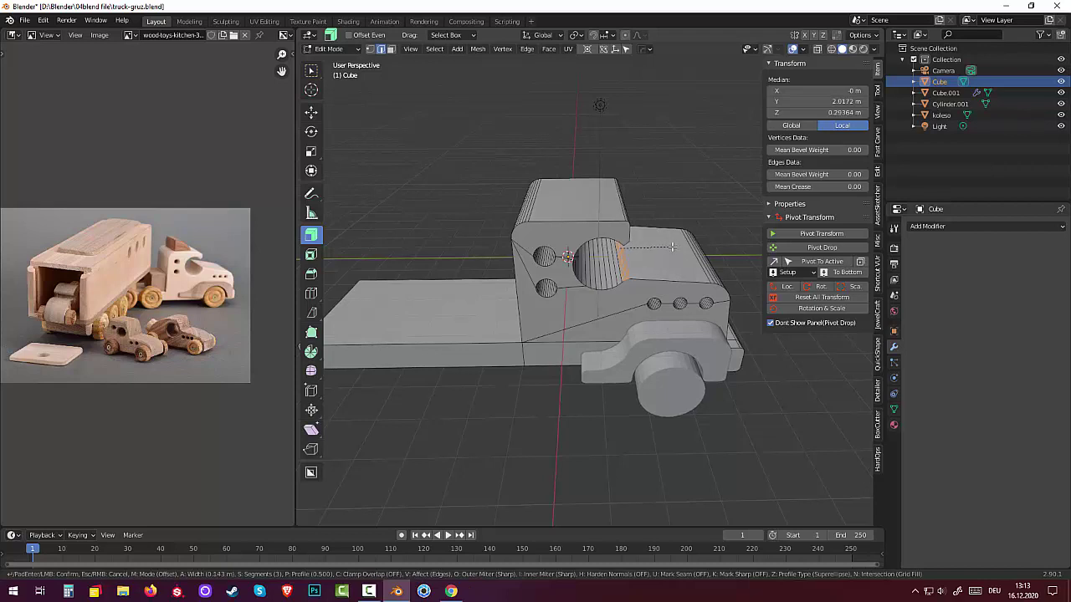
left_click(672, 246)
left_click(689, 169)
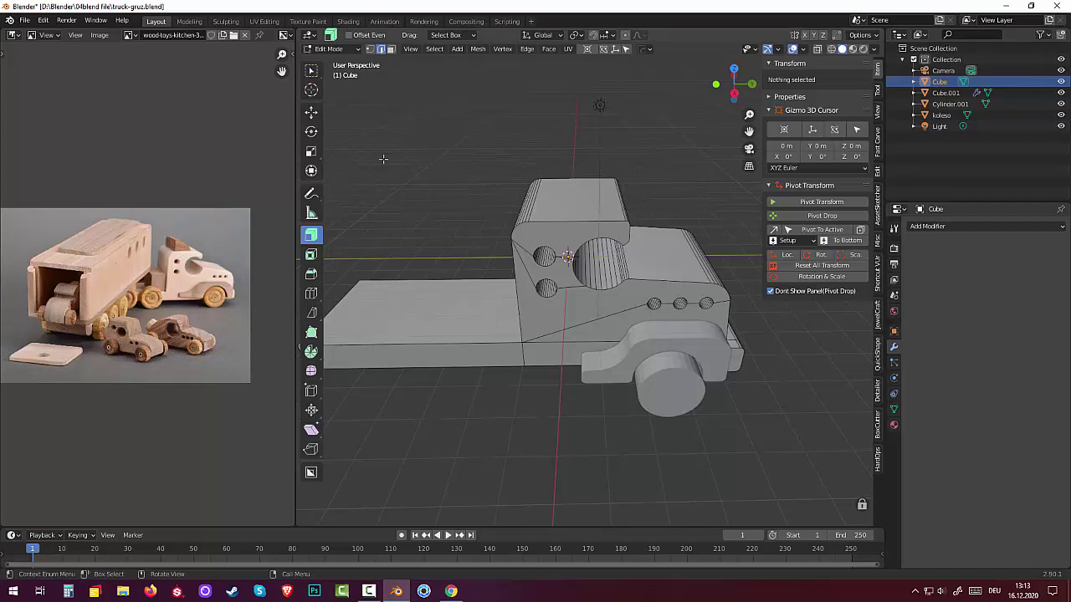
- In Object Mode, add a HardOps bevel to the cab: 0.064 m, 3 segments, 30° limit
key("Tab")
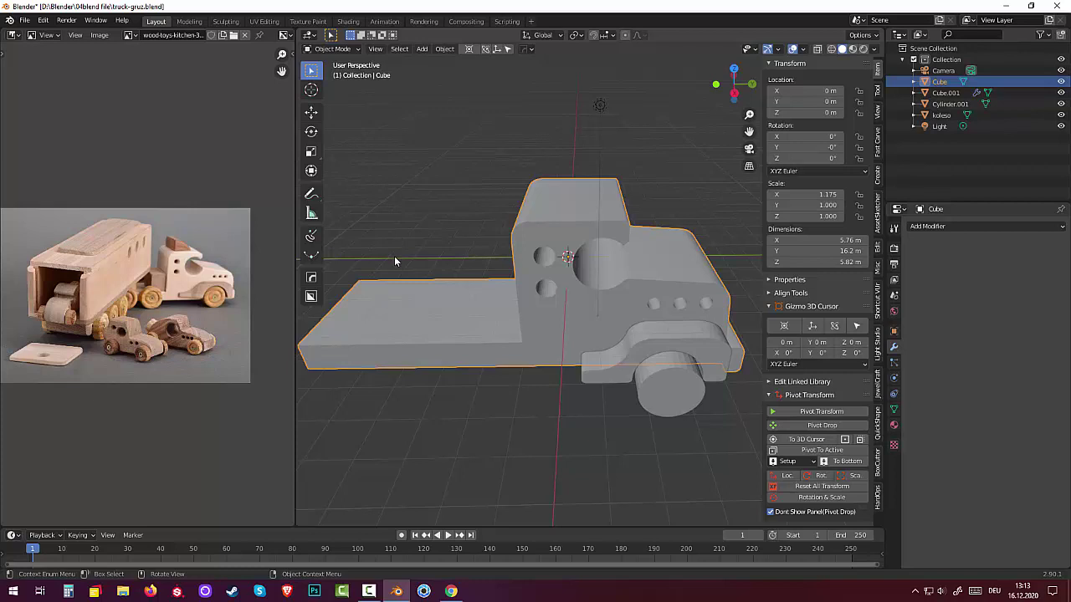
key("q")
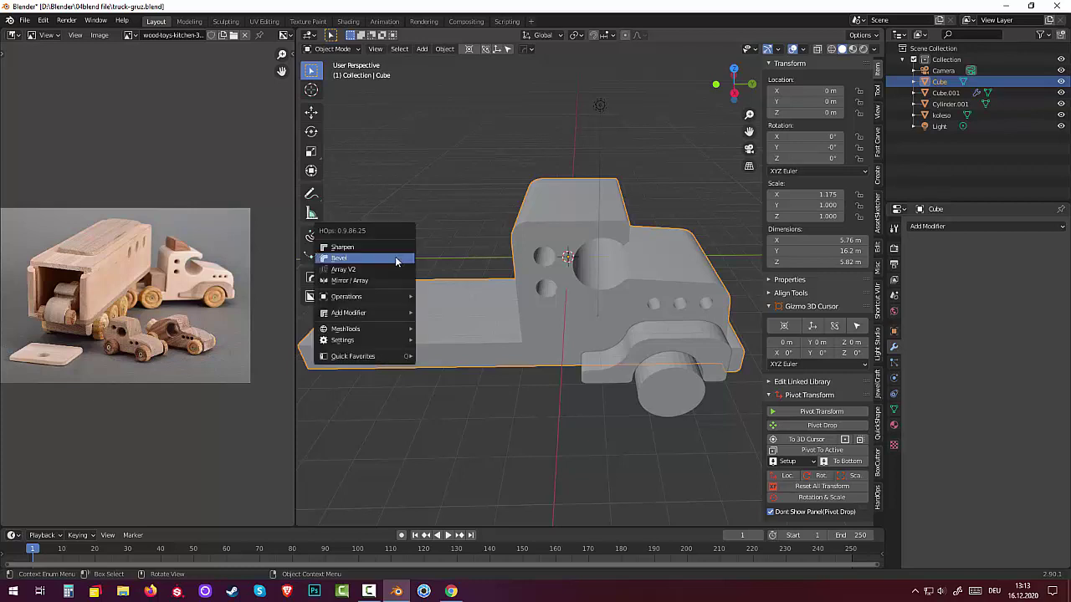
left_click(395, 260)
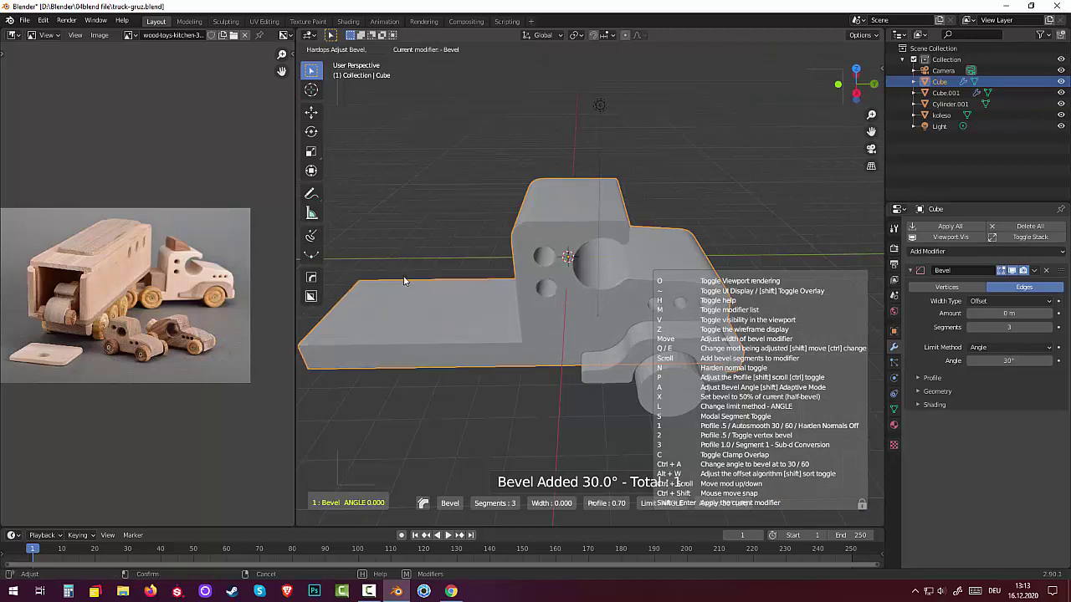
left_click(371, 279)
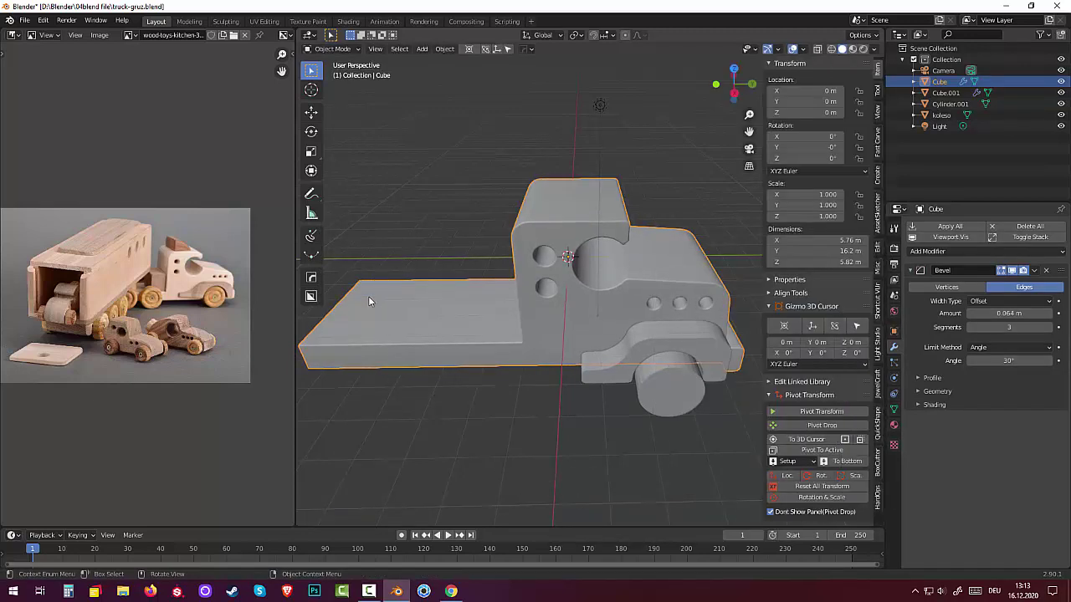
- Give Cube.001 a HardOps Bevel modifier of 0.051 m with 3 segments, then deselect it
left_click(670, 339)
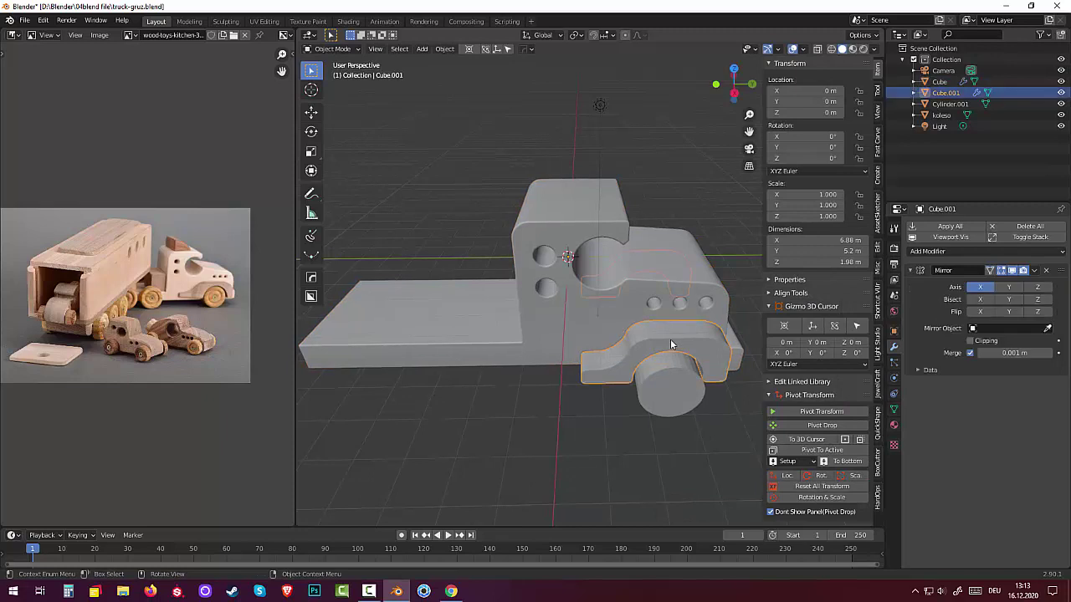
key("q")
left_click(490, 360)
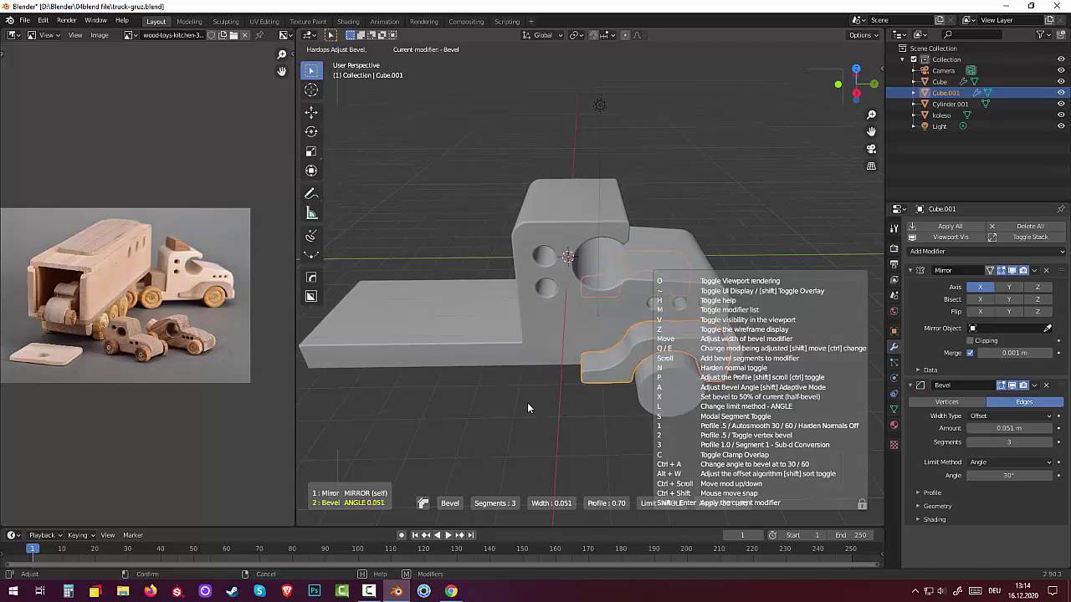
left_click(527, 402)
left_click(482, 415)
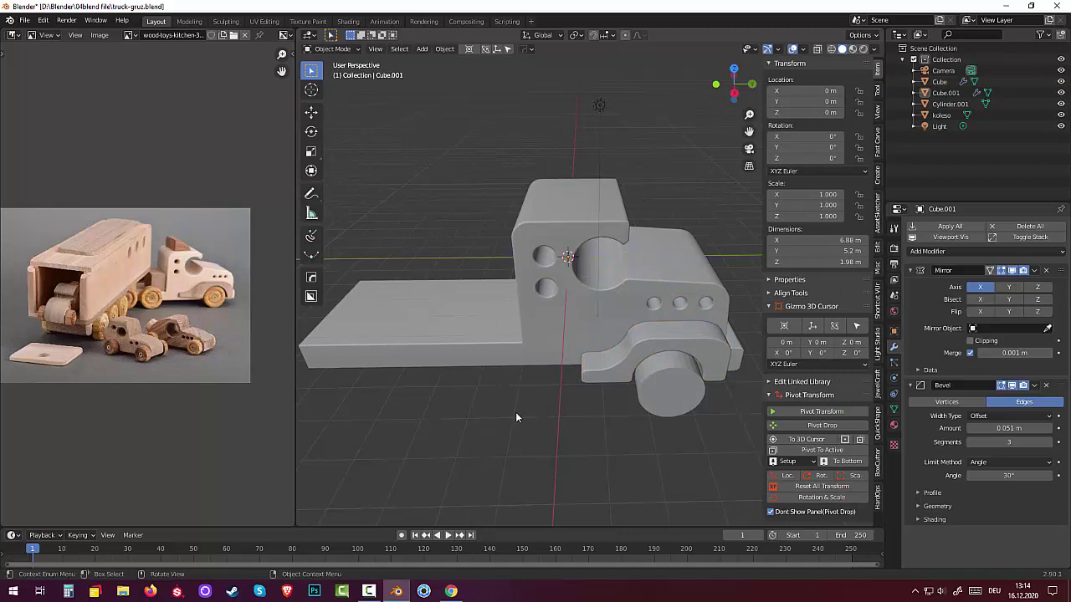
mouse_move(516, 416)
middle_mouse_down()
mouse_move(384, 458)
mouse_move(402, 255)
mouse_move(402, 338)
mouse_move(427, 408)
mouse_move(411, 418)
middle_mouse_up()
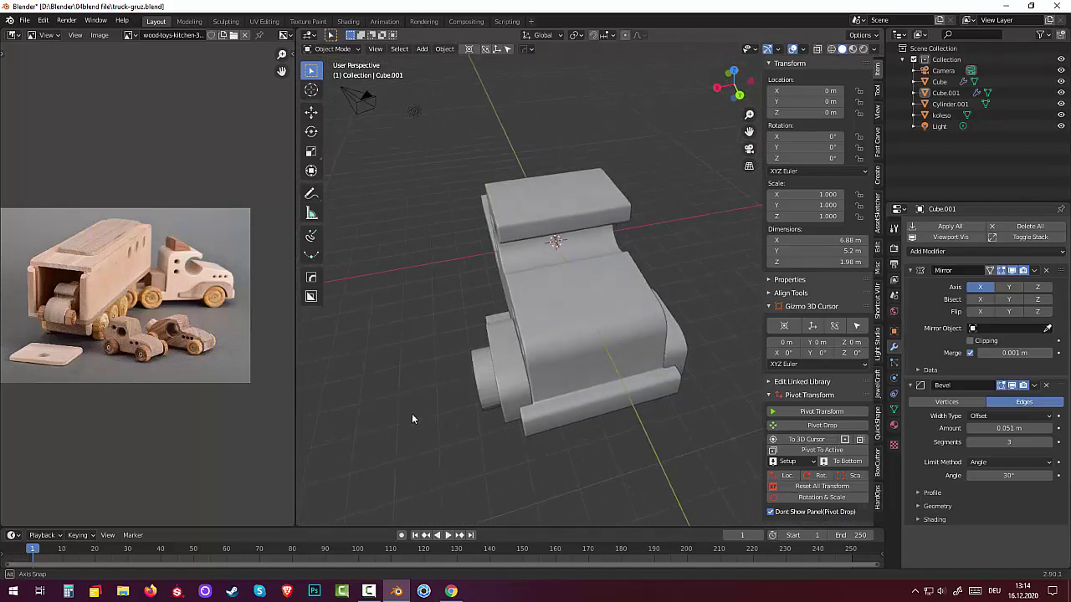
- In cab Edit Mode, select the front grille block, check it from top view, then deselect
key("Tab")
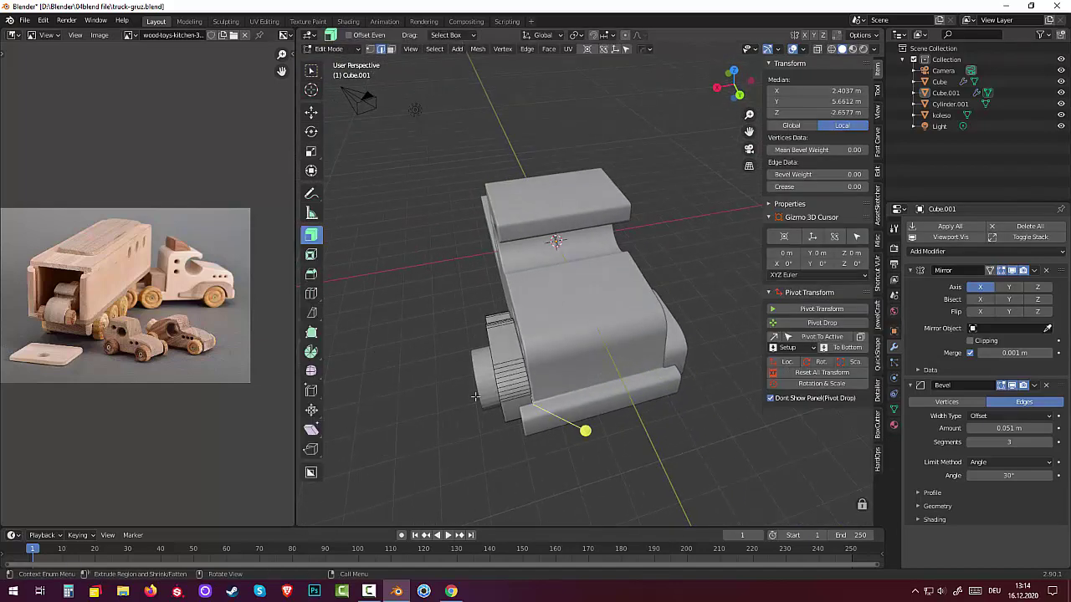
left_click(501, 351)
key("l")
mouse_move(522, 421)
middle_mouse_down()
mouse_move(507, 452)
mouse_move(509, 437)
middle_mouse_up()
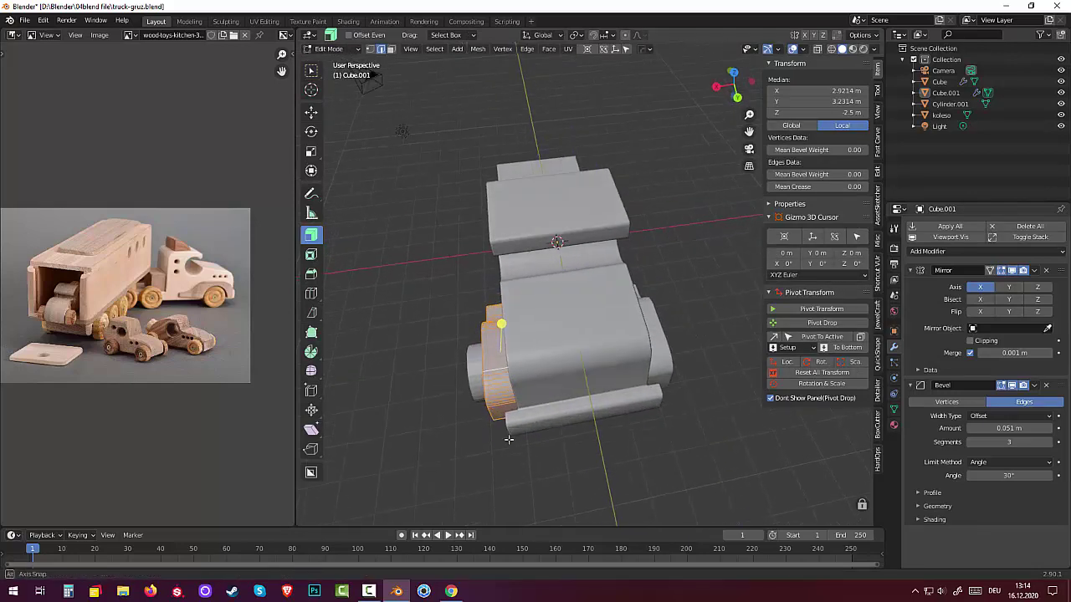
key("KP_7")
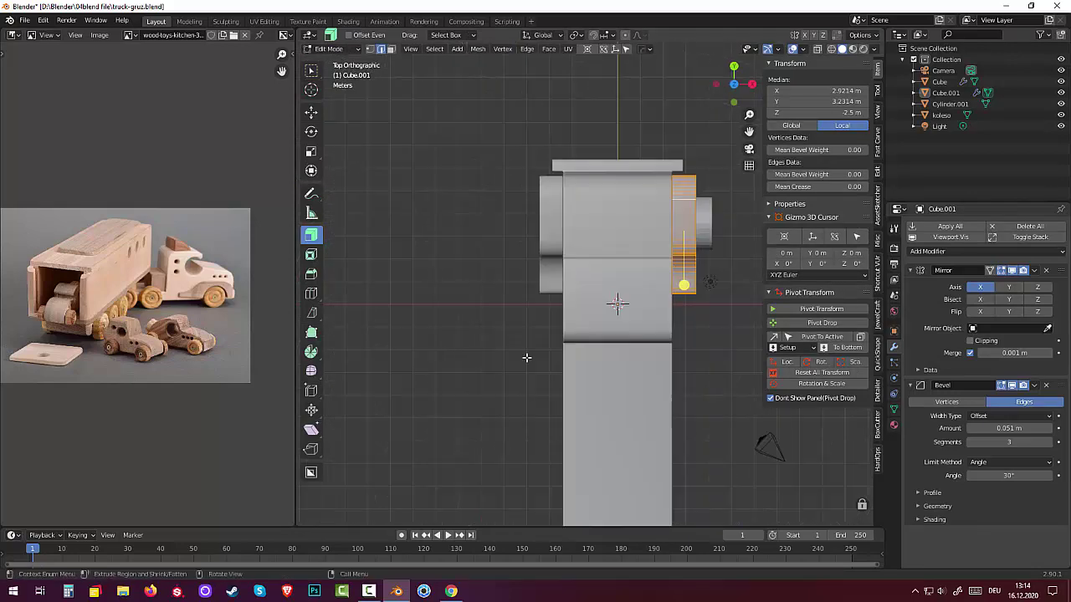
left_click(723, 294)
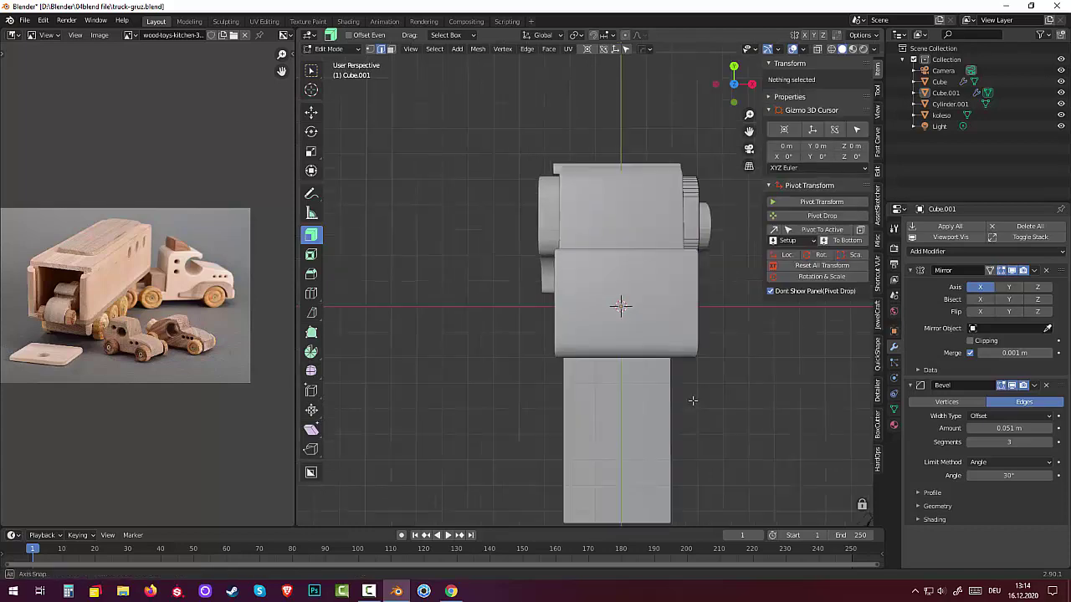
mouse_move(695, 398)
middle_mouse_down()
mouse_move(568, 310)
mouse_move(588, 413)
middle_mouse_up()
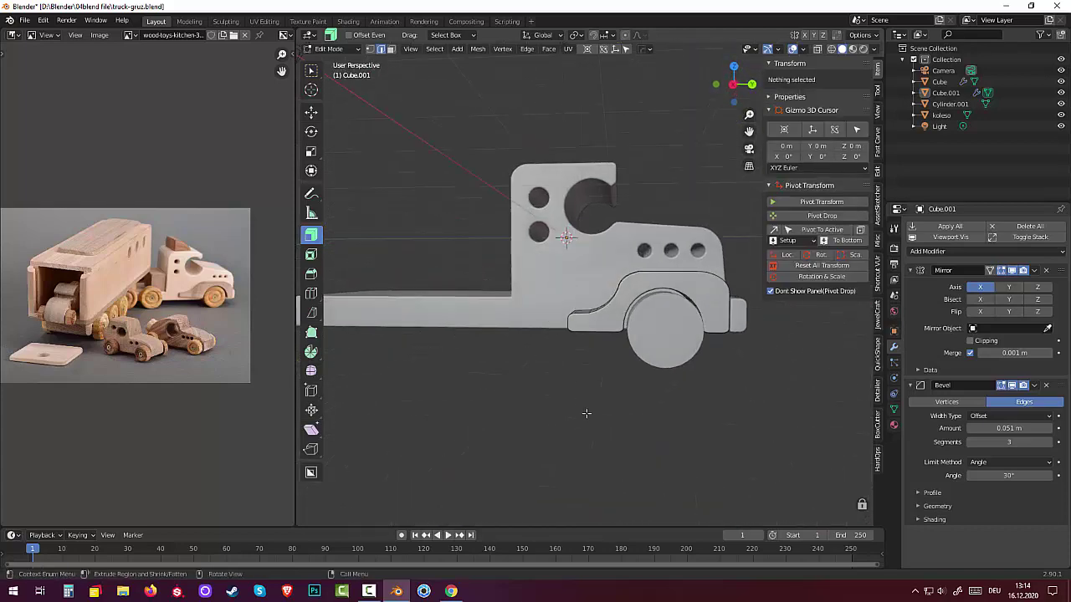
left_click(369, 591)
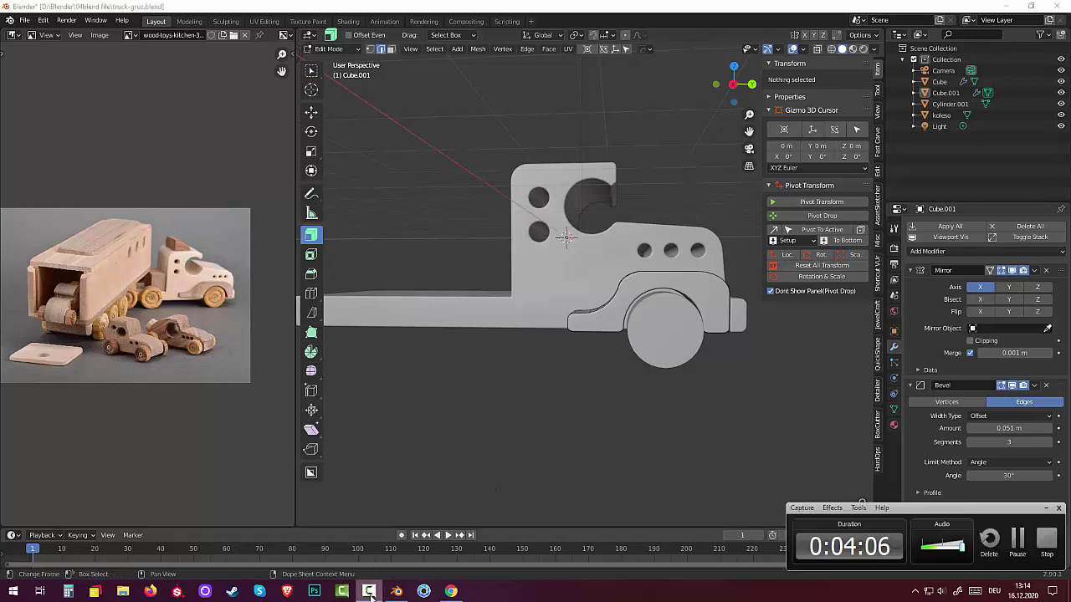
left_click(371, 596)
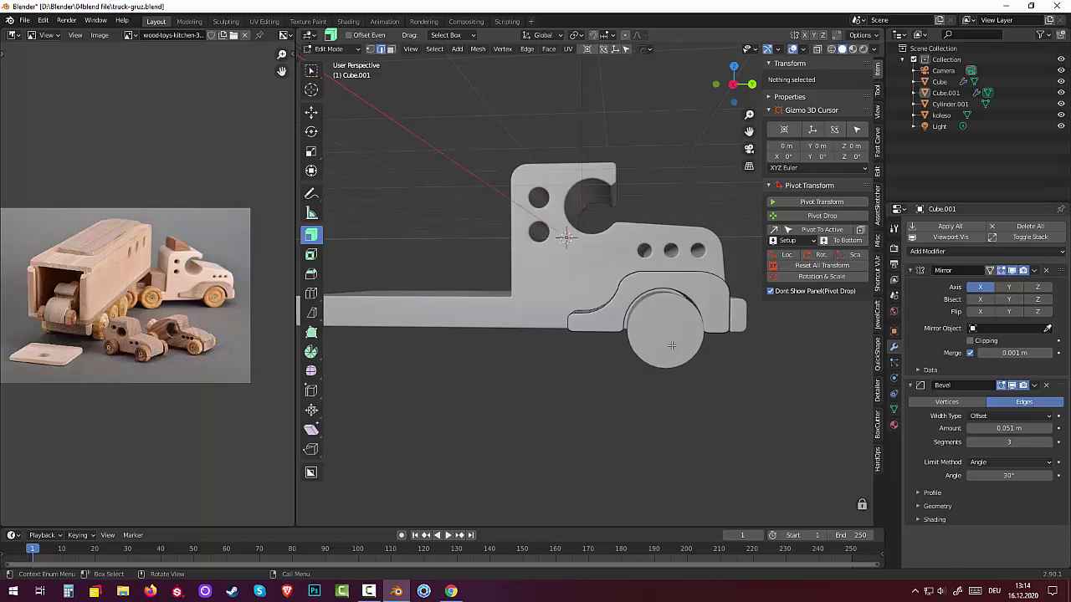
- Return to Object Mode and select the wheel object koleso
key("Tab")
left_click(671, 349)
middle_click_drag(670, 351, 598, 379)
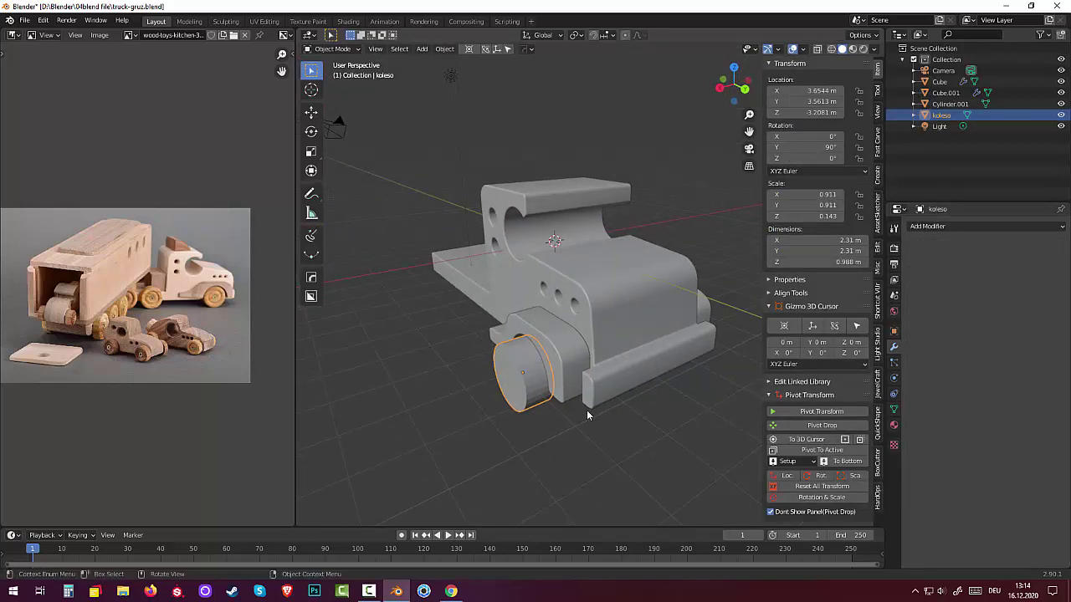
- Enter Edit Mode on the wheel koleso and select its outer cap face
key("Tab")
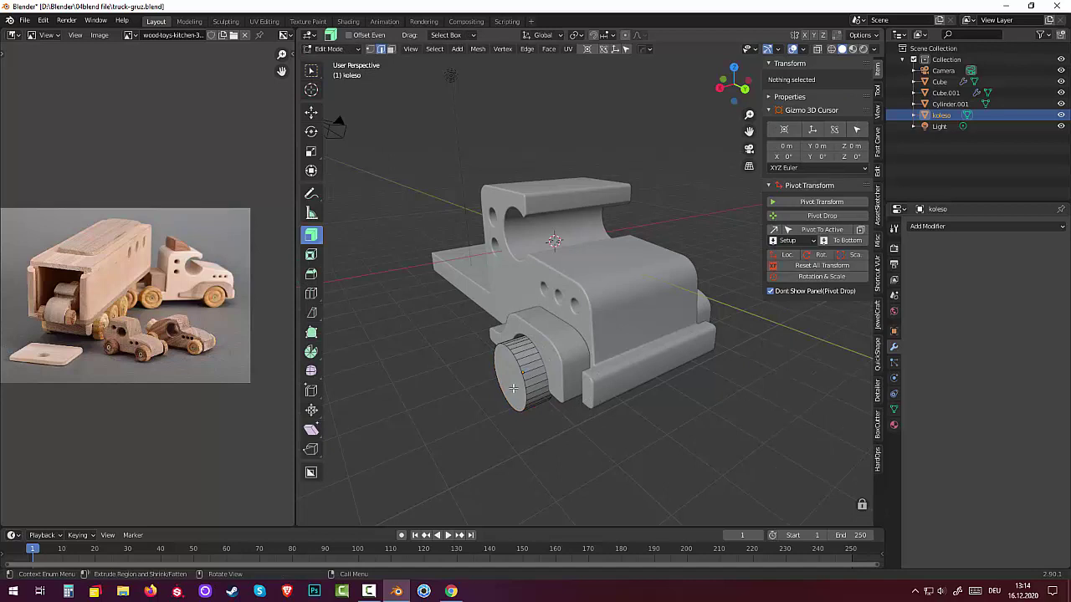
left_click(514, 388)
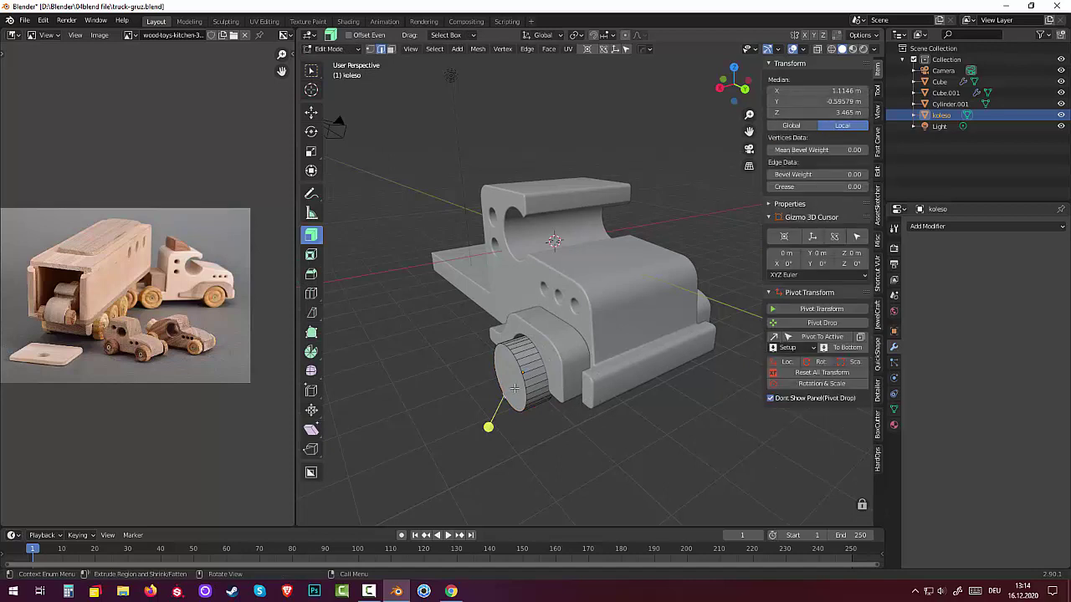
key("3")
left_click(514, 388)
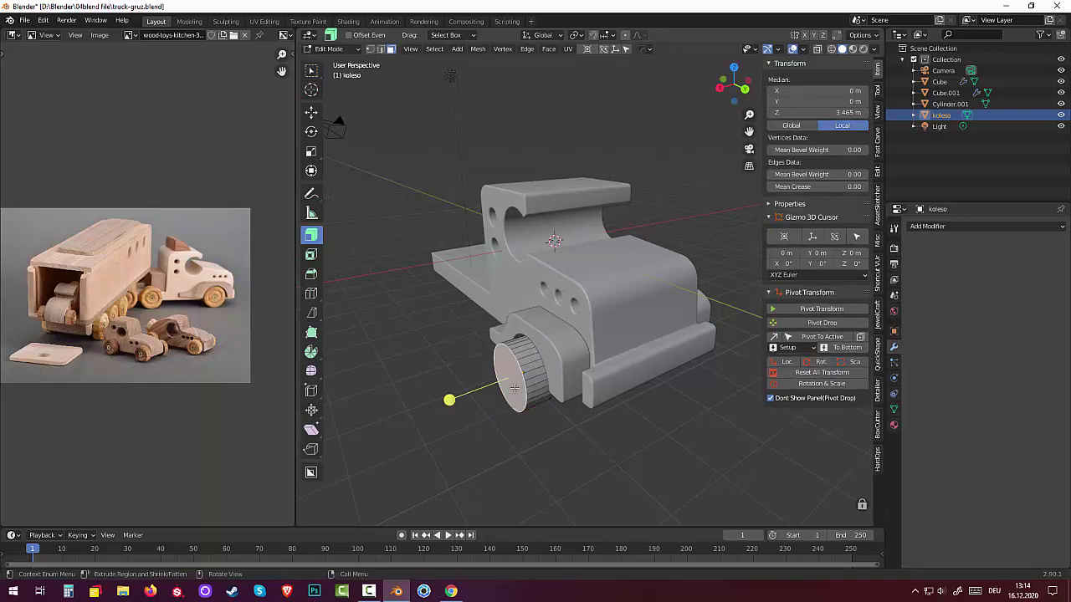
middle_click_drag(548, 393, 463, 318)
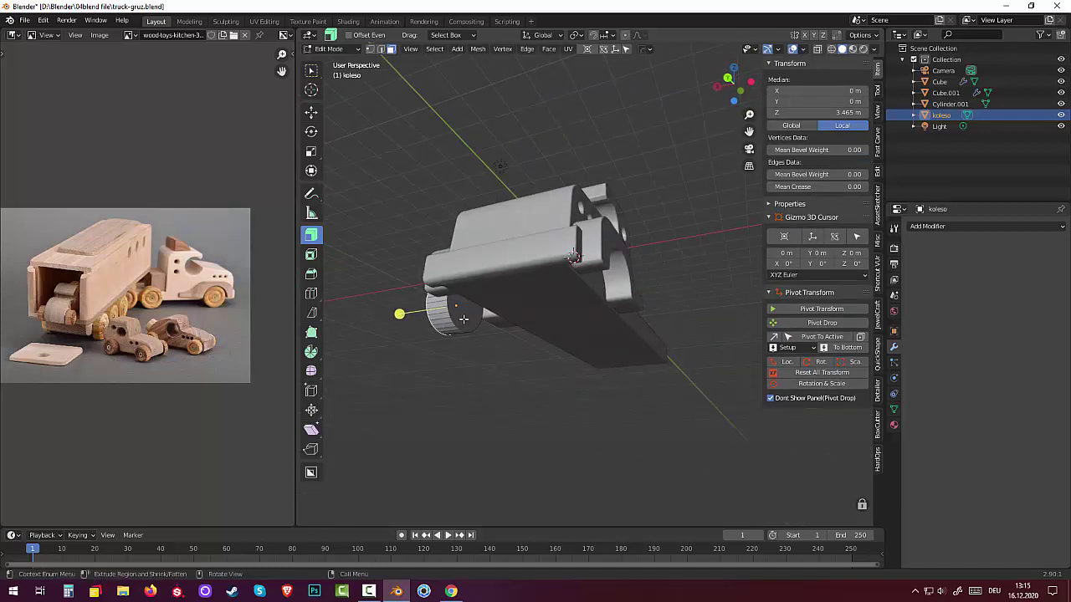
left_click(463, 319)
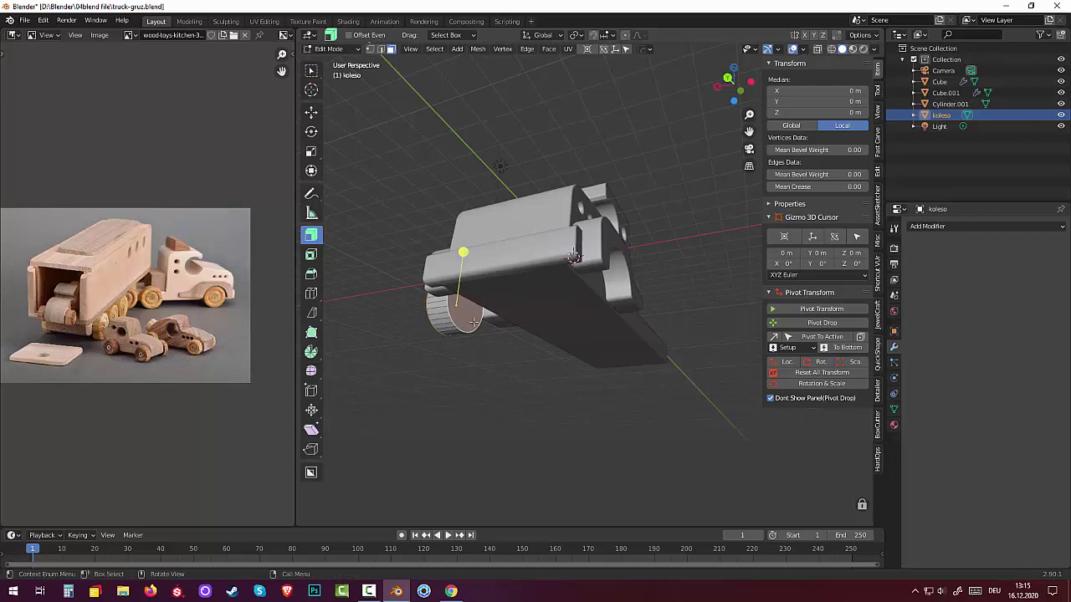
mouse_move(462, 319)
middle_mouse_down()
mouse_move(540, 356)
mouse_move(507, 378)
middle_mouse_up()
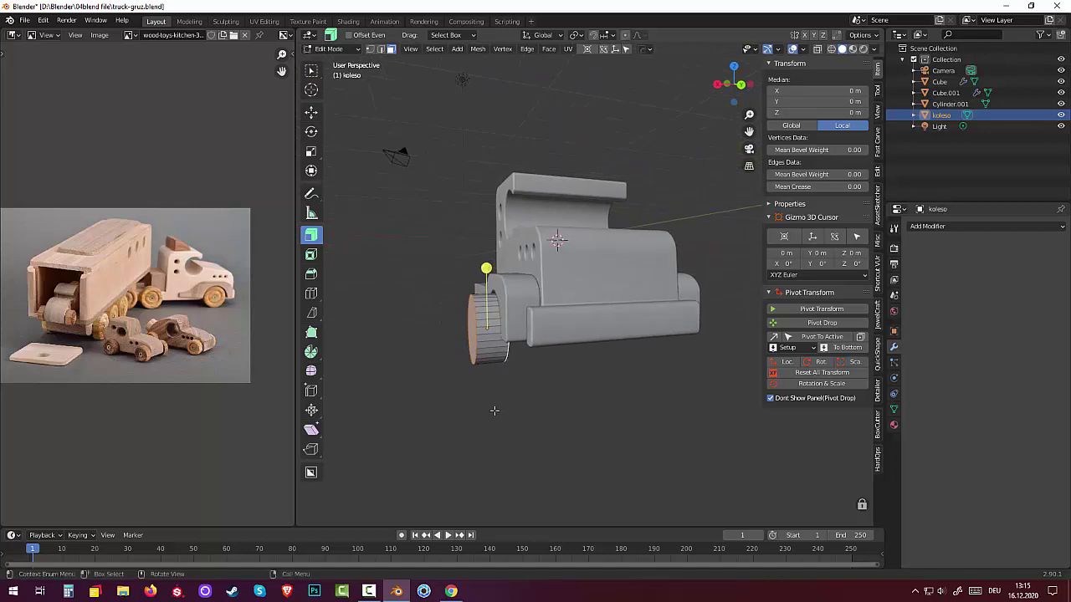
- Bevel the cap's rim edges with four segments about 0.2 m wide, redoing a first attempt
key("ctrl+b")
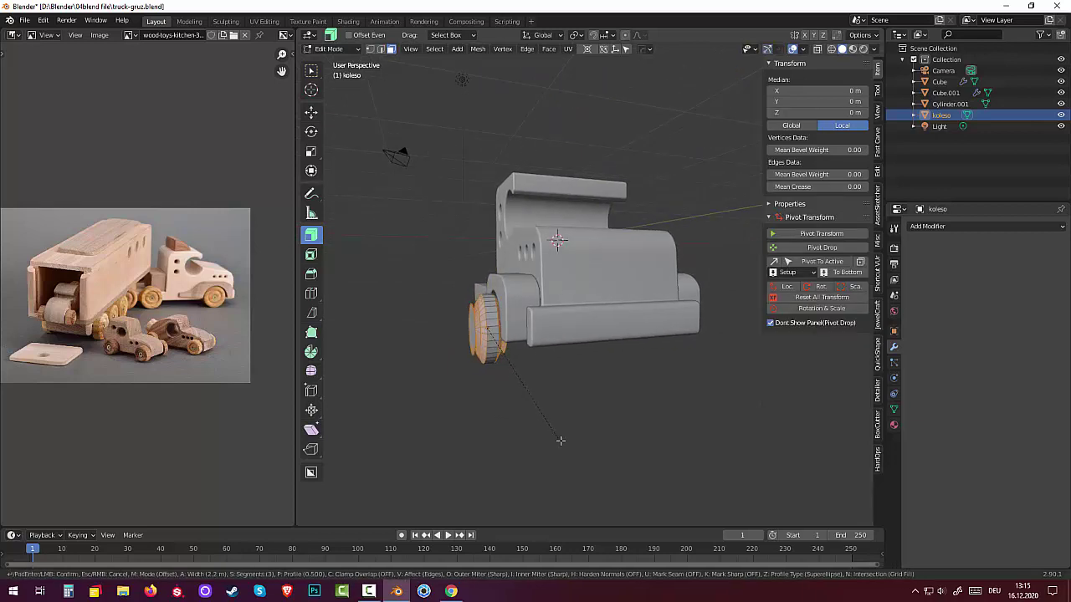
left_click(519, 419)
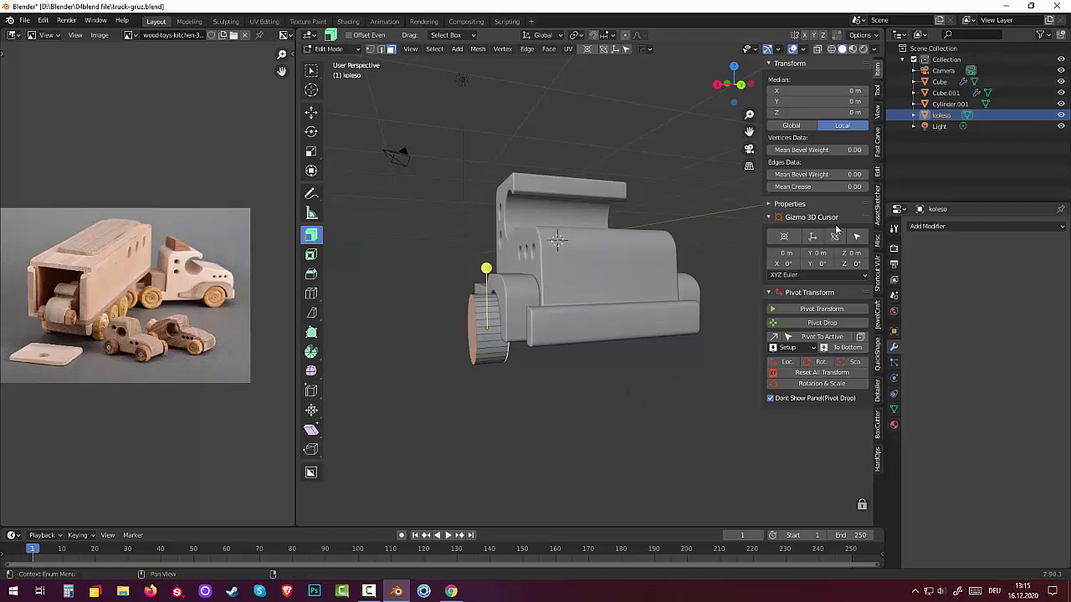
left_click(800, 374)
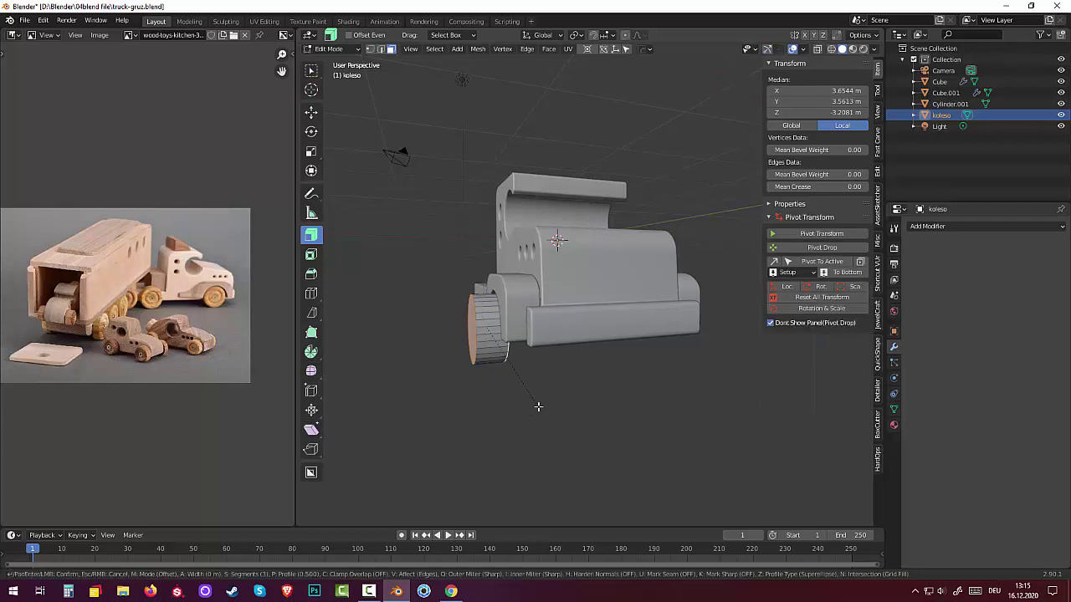
key("ctrl+b")
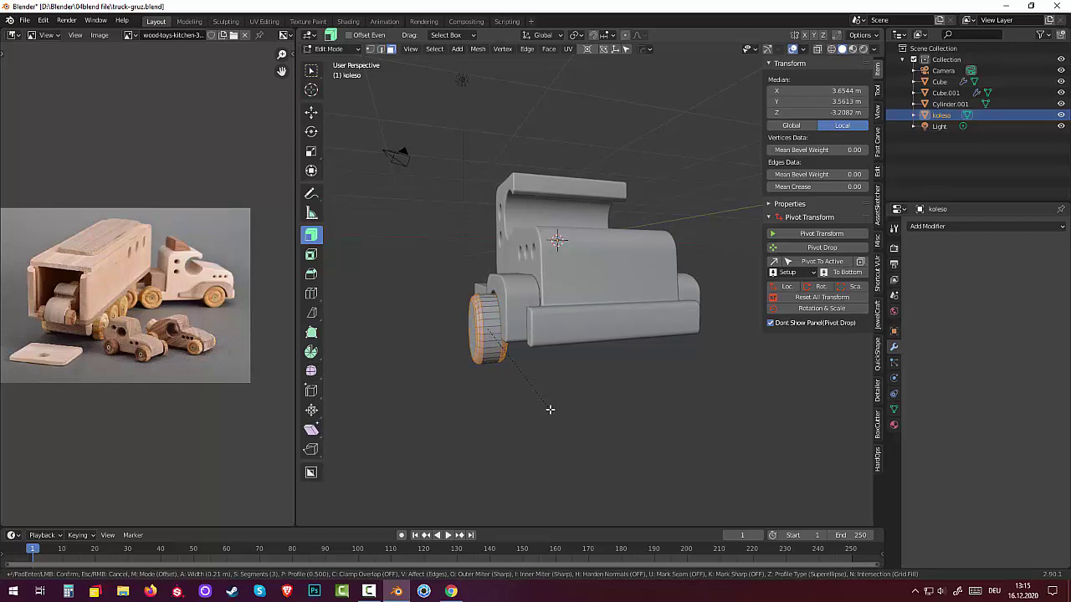
scroll(550, 409, "up", 1)
left_click(549, 409)
- Inset the wheel's outer face by 0.3609 m and push its centre 0.22306 m inward
left_click(531, 423)
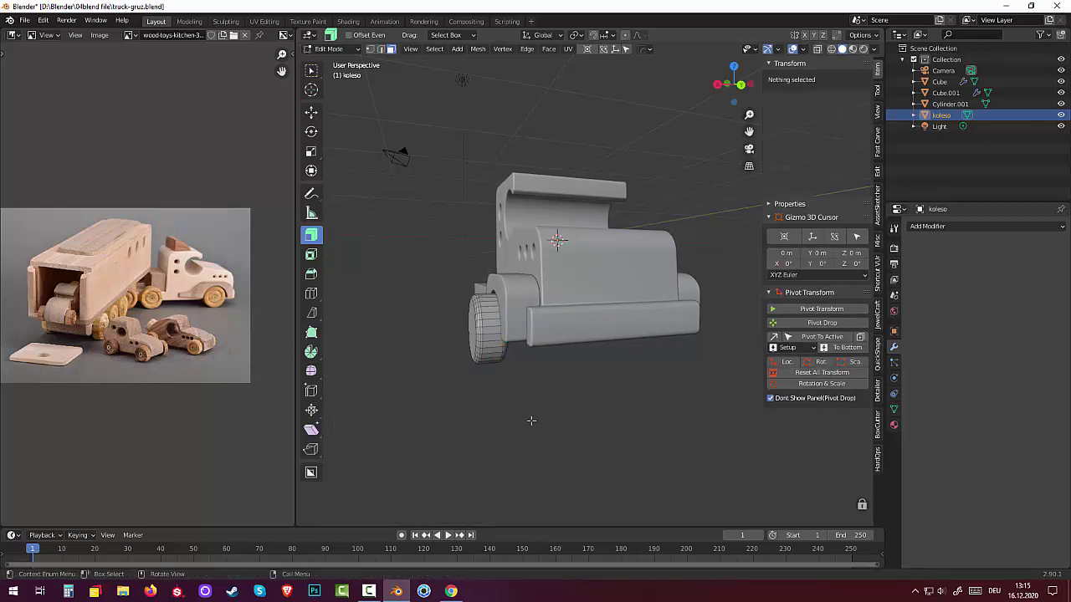
middle_click_drag(521, 426, 588, 430)
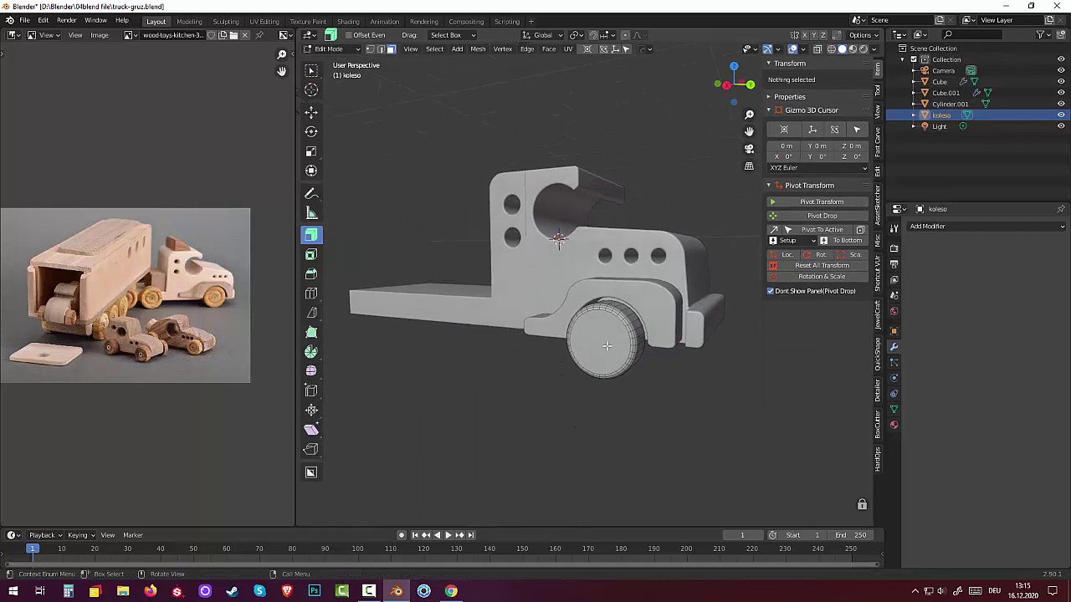
left_click(572, 356)
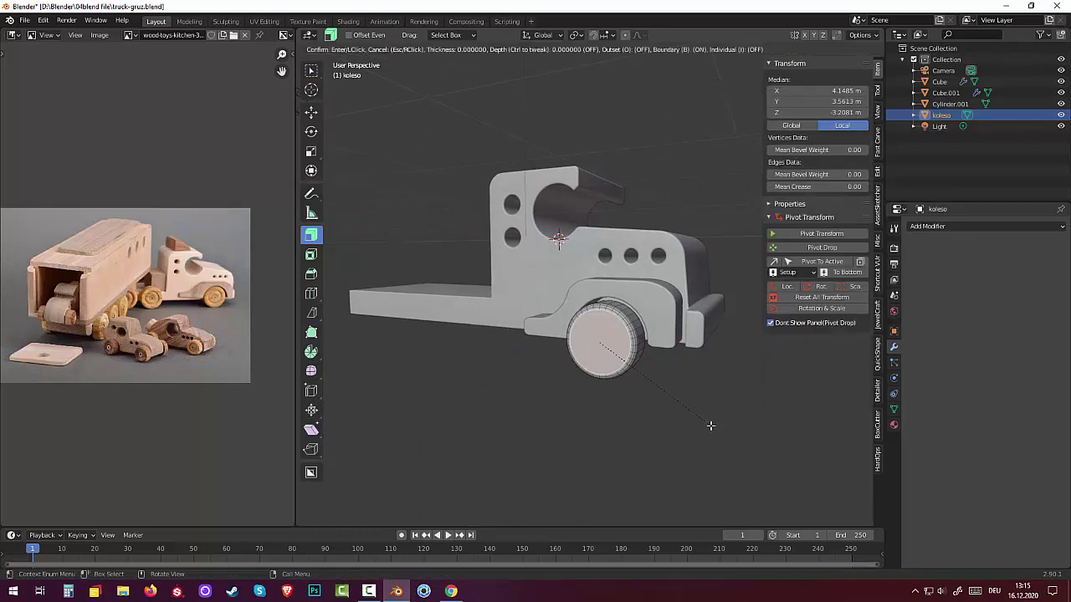
key("i")
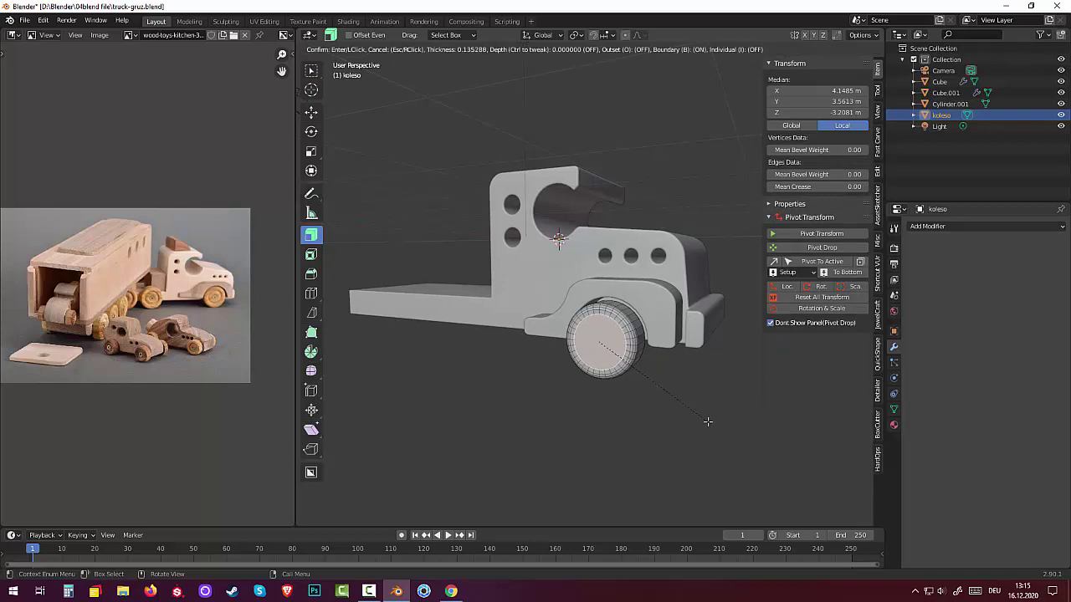
key("b")
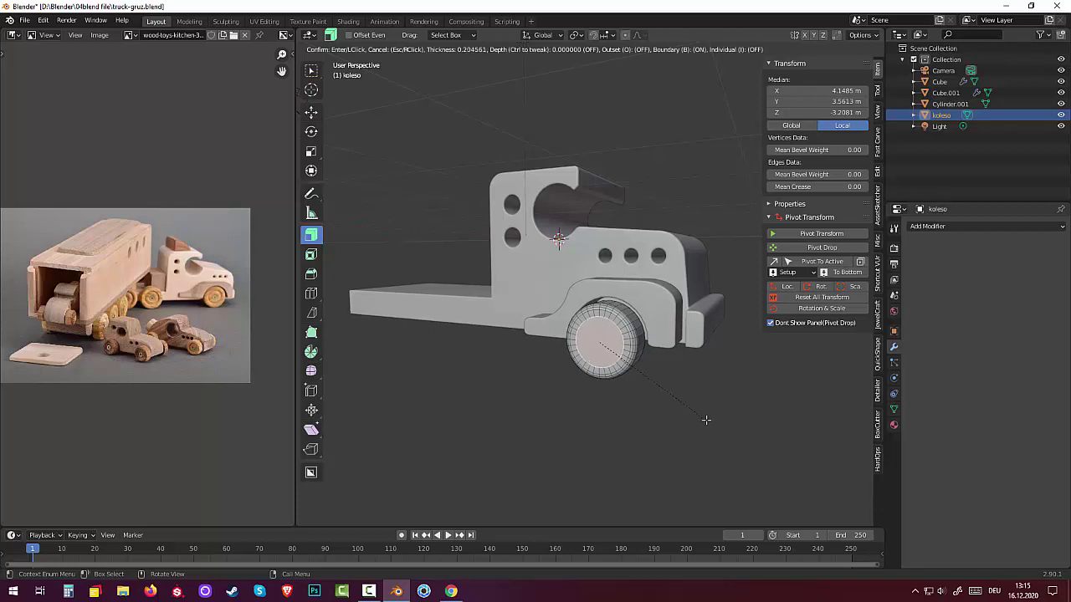
left_click(705, 420)
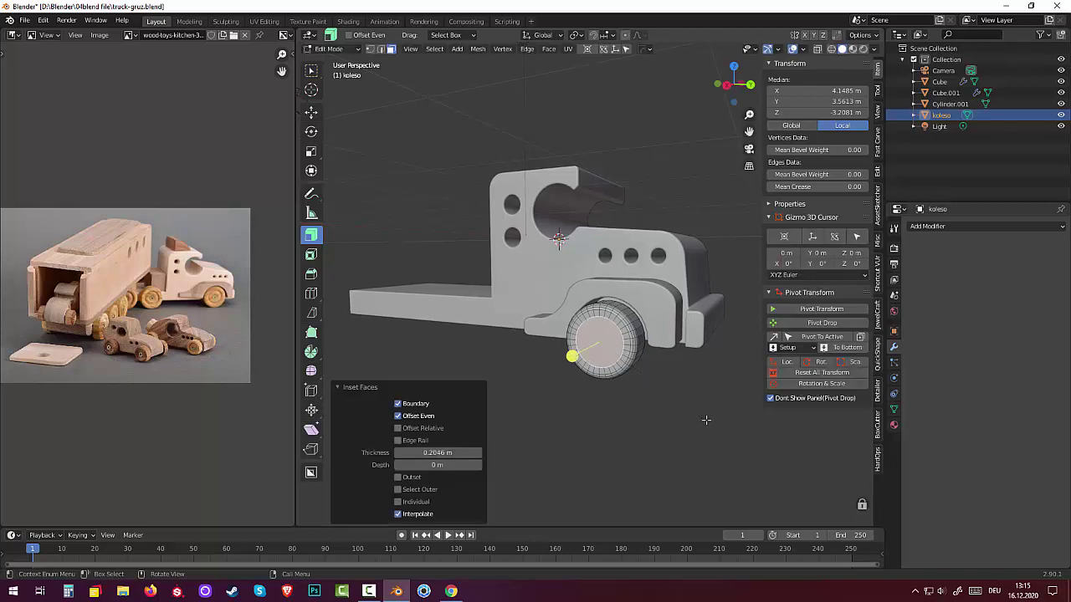
key("g")
key("z")
key("z")
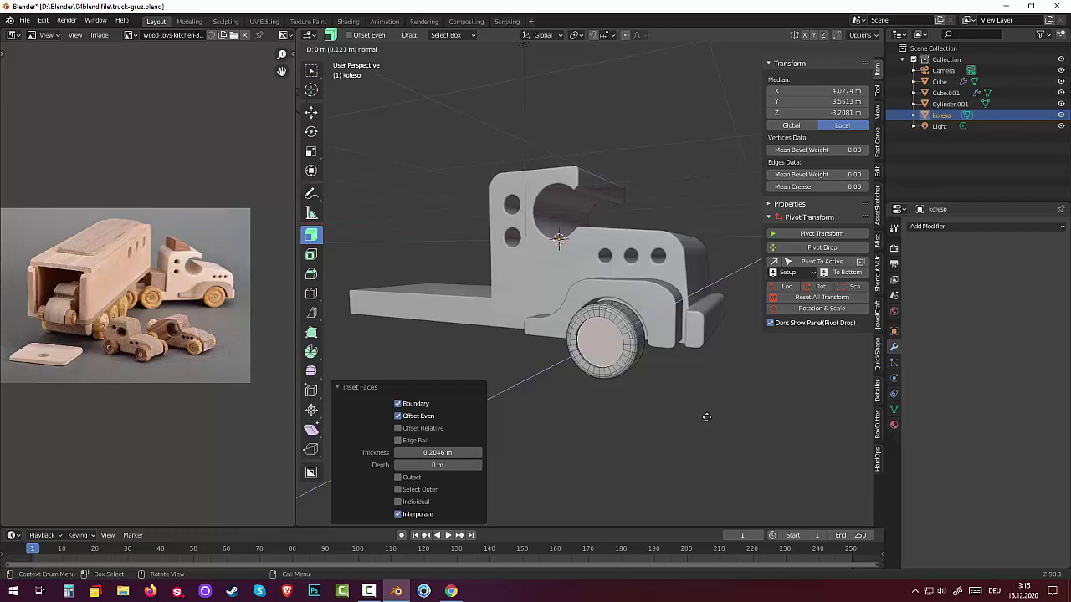
left_click(707, 416)
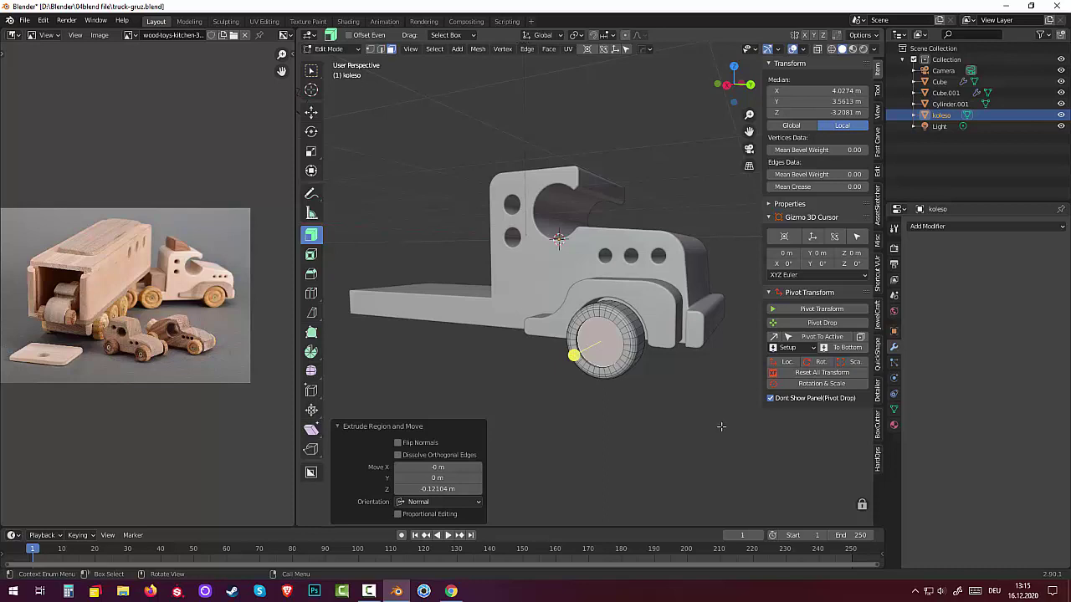
- Inset the hub face by 0.0749 m and extrude it outward as a bolt
key("i")
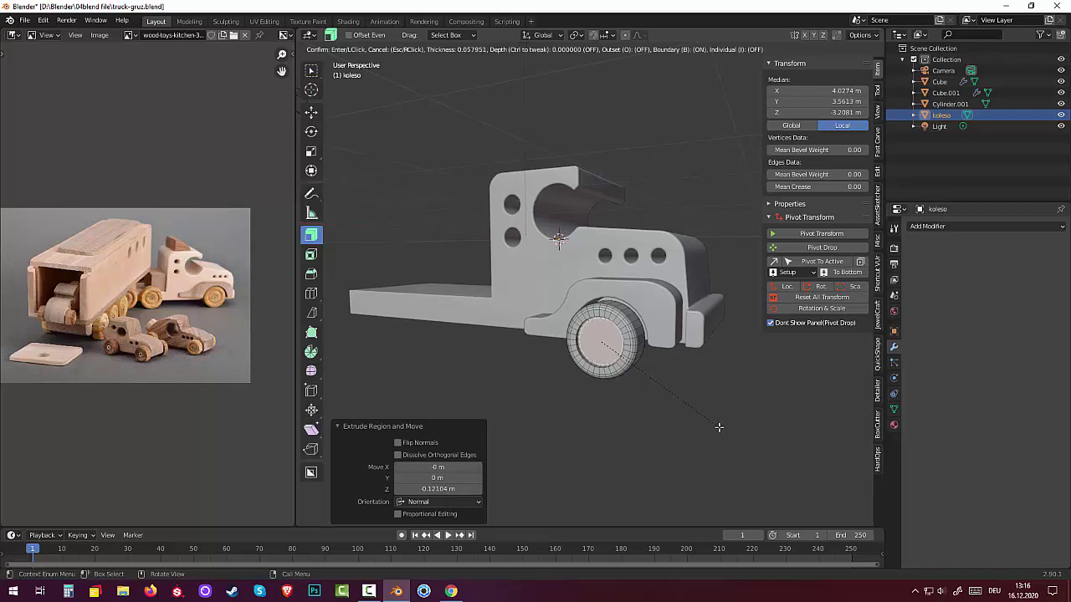
left_click(719, 427)
key("e")
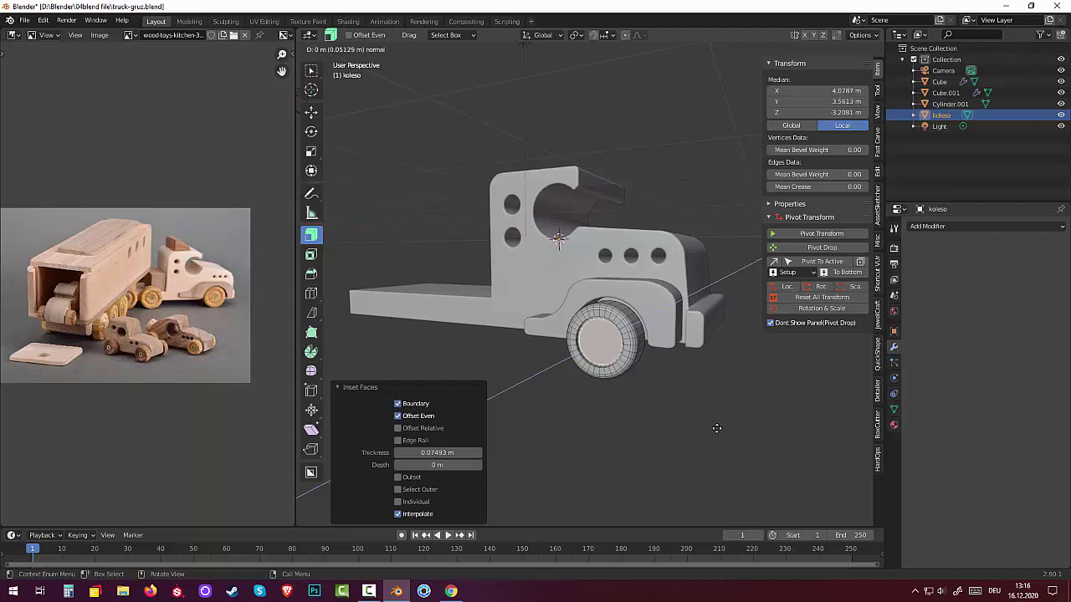
left_click(716, 428)
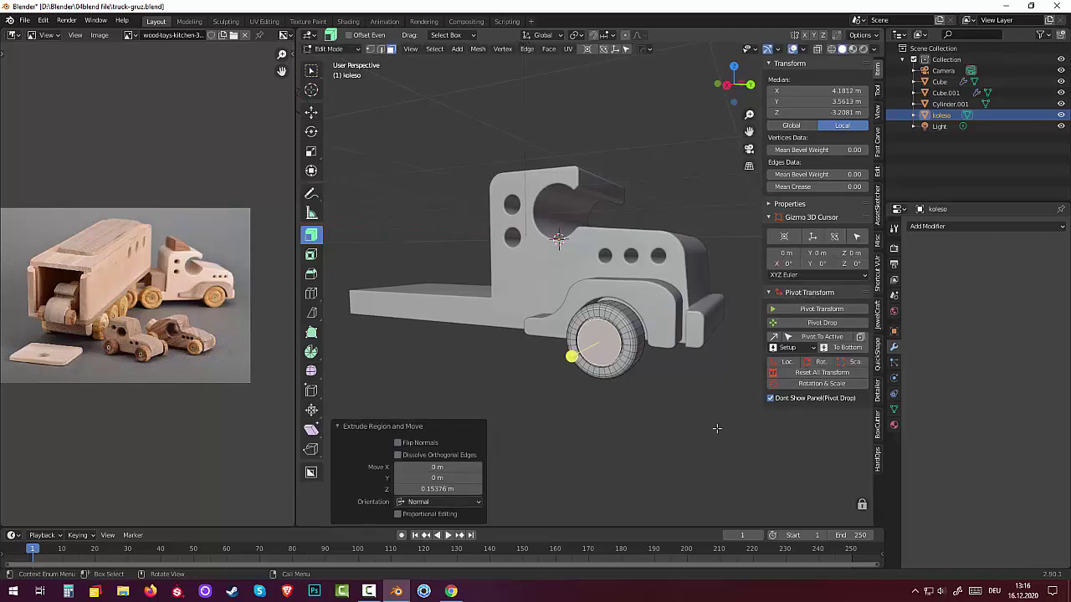
- Inset the bolt face again and push its centre inward along the normal
key("i")
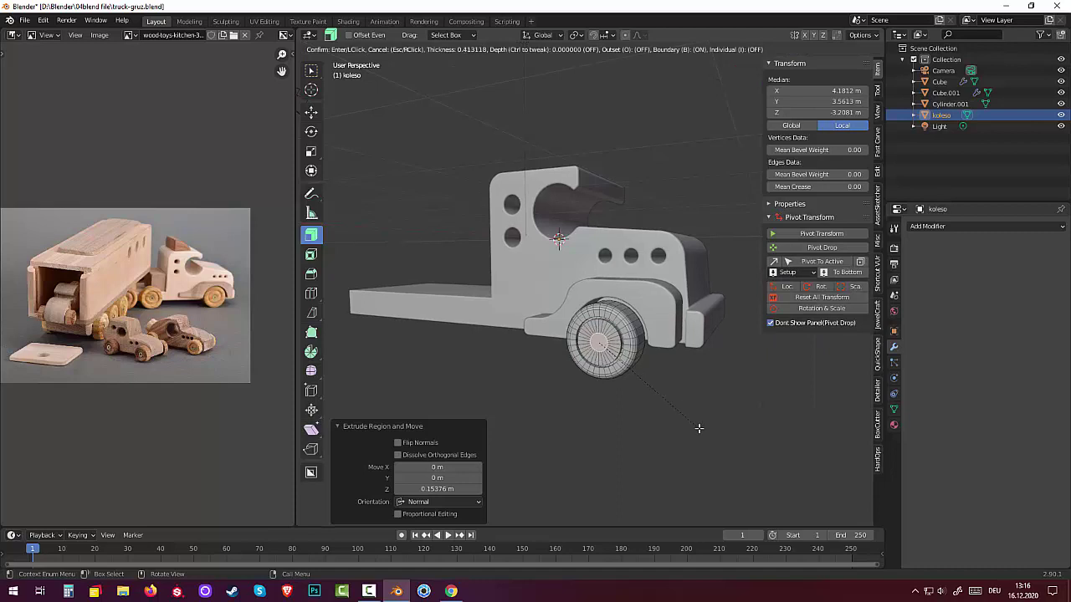
left_click(701, 427)
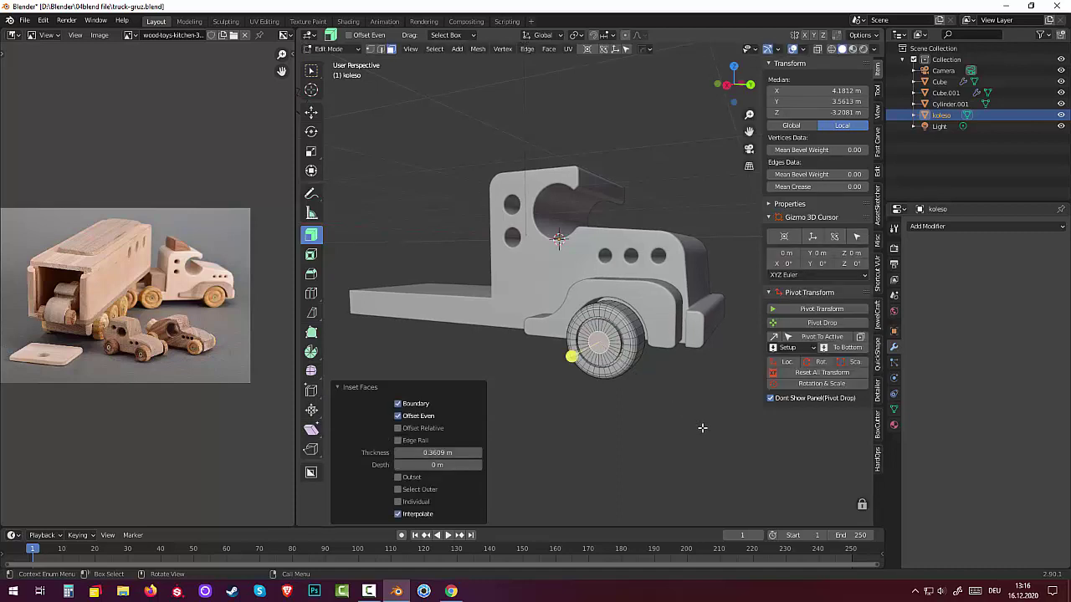
key("e")
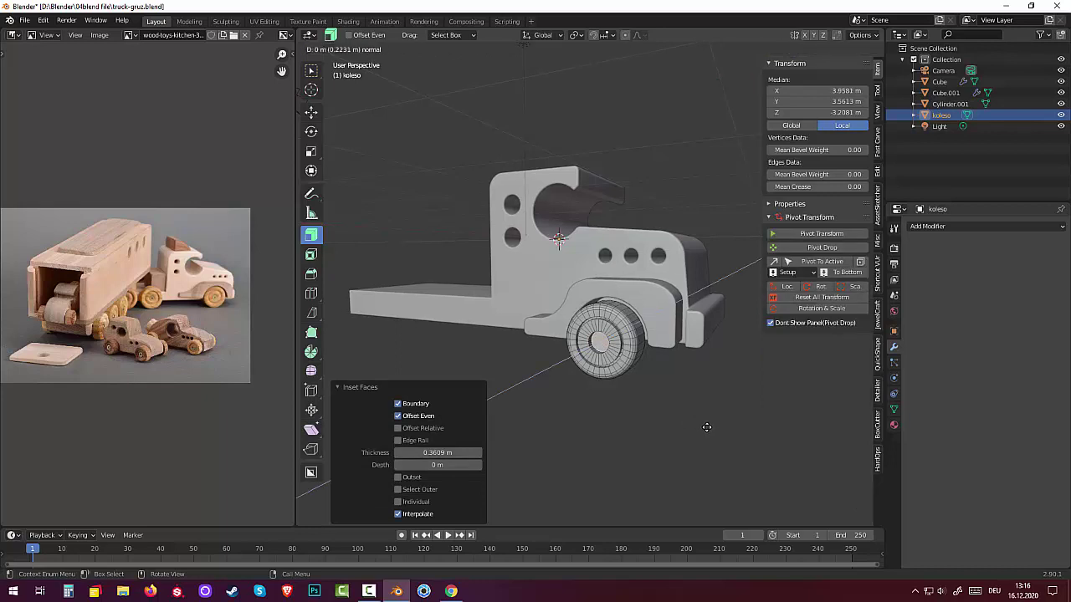
left_click(706, 427)
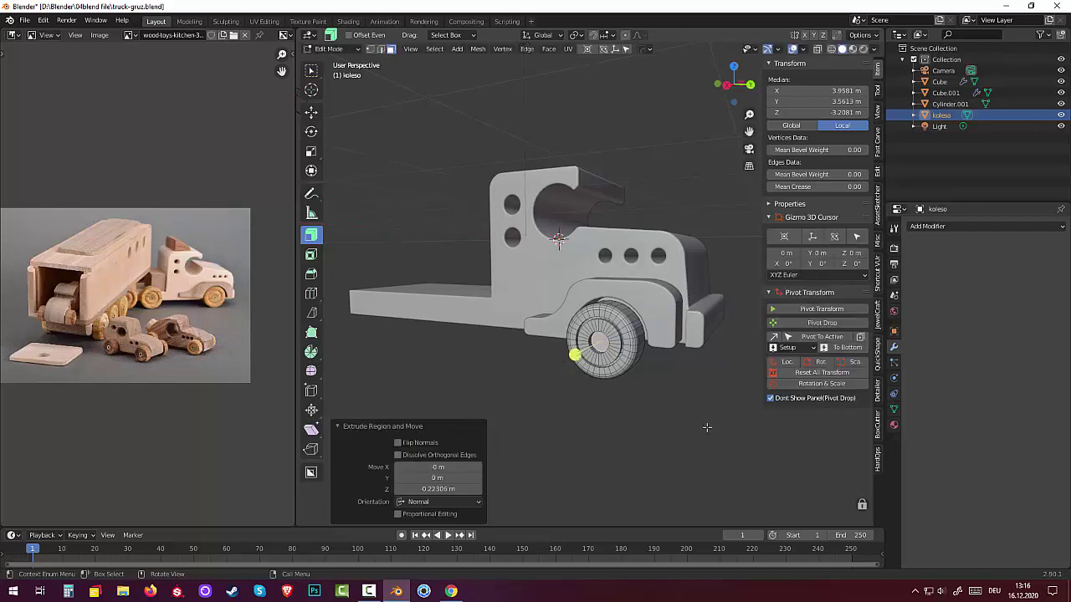
scroll(701, 436, "up", 4)
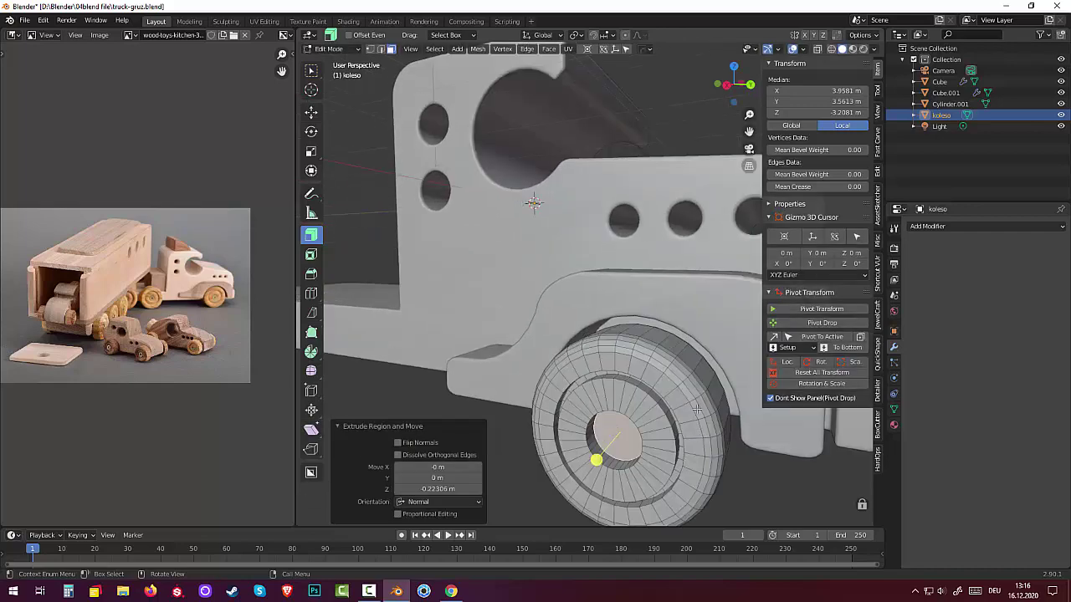
middle_click_drag(697, 409, 668, 348)
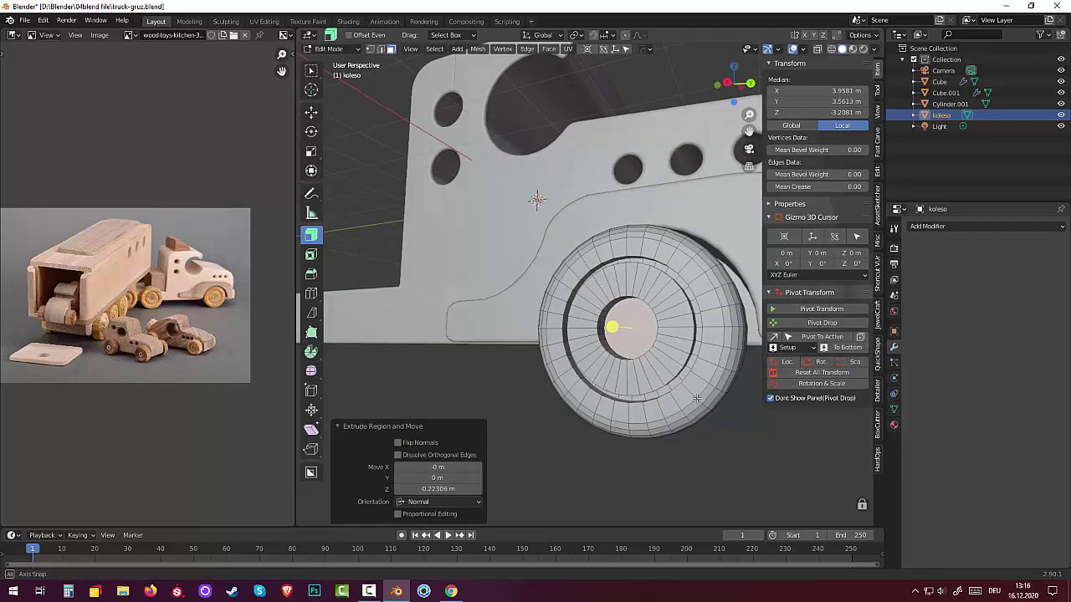
- In edge mode, select the wheel's two rim edge loops and the hub-hole loop
left_click(652, 312)
left_click(672, 281)
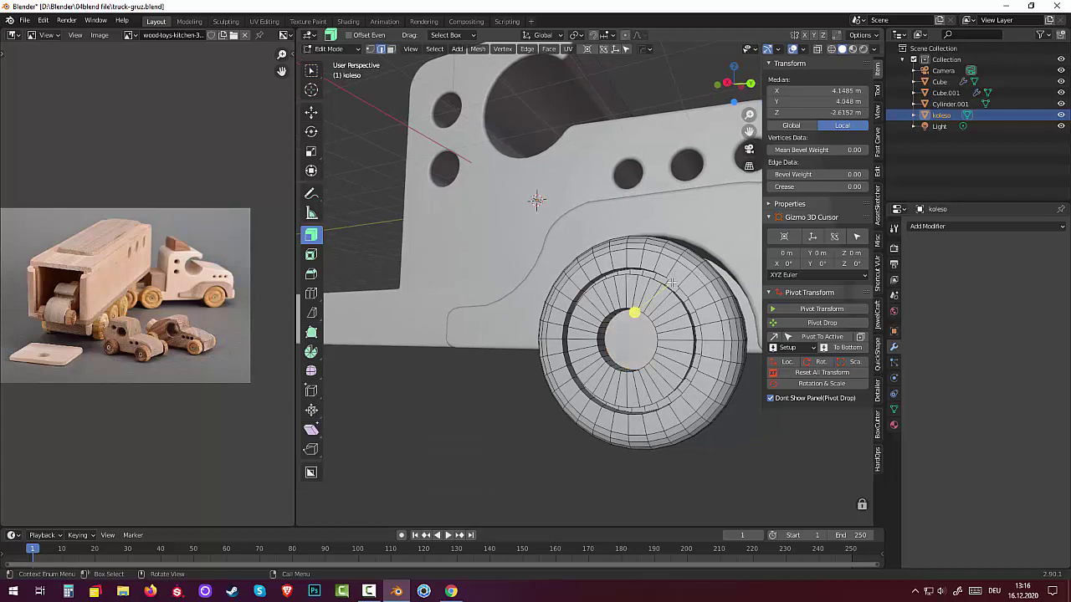
left_click(670, 285, "alt")
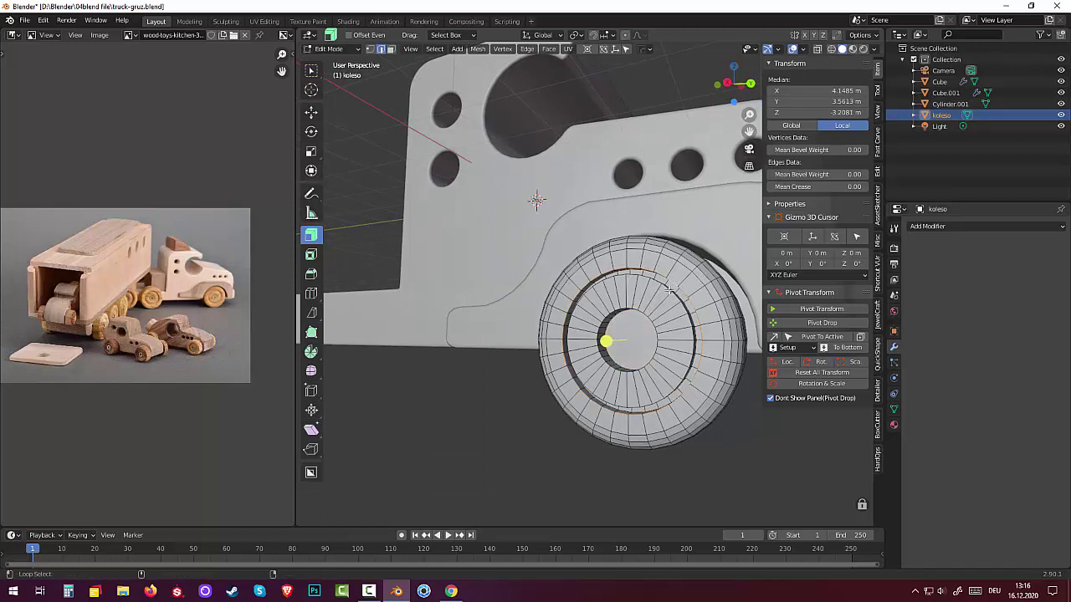
left_click(668, 289, "alt+shift")
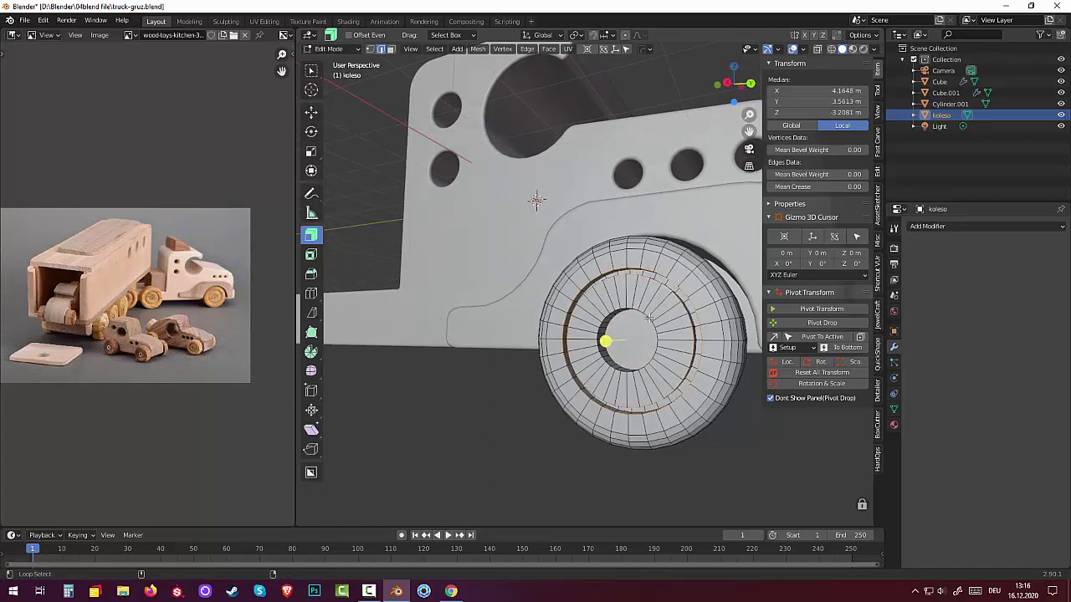
left_click(645, 315, "alt+shift")
scroll(657, 424, "down", 4)
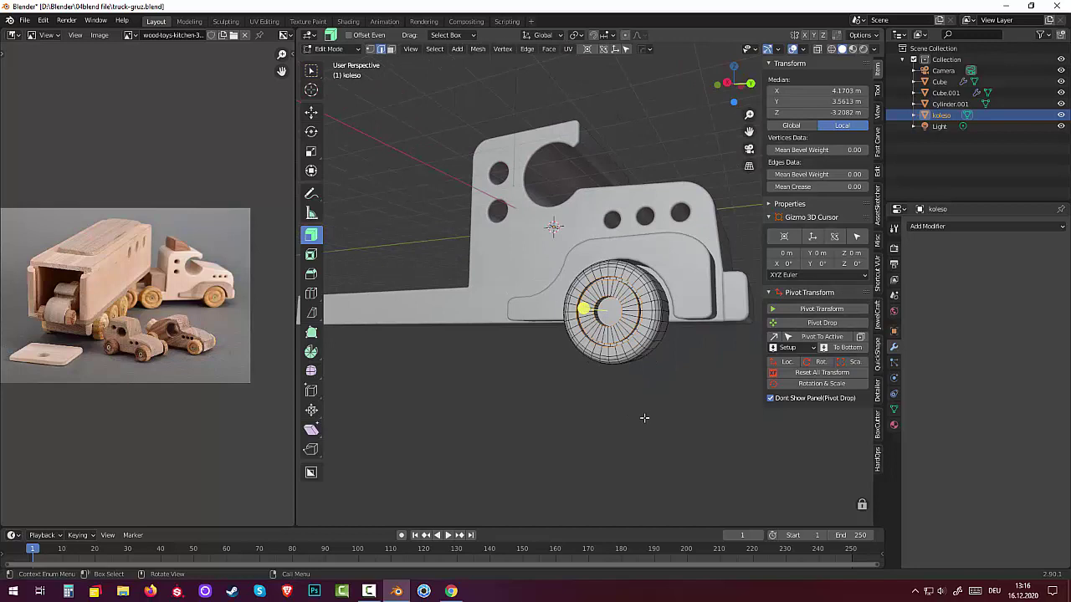
- Bevel the selected loops with four segments about 0.144 m wide, then deselect
key("ctrl+b")
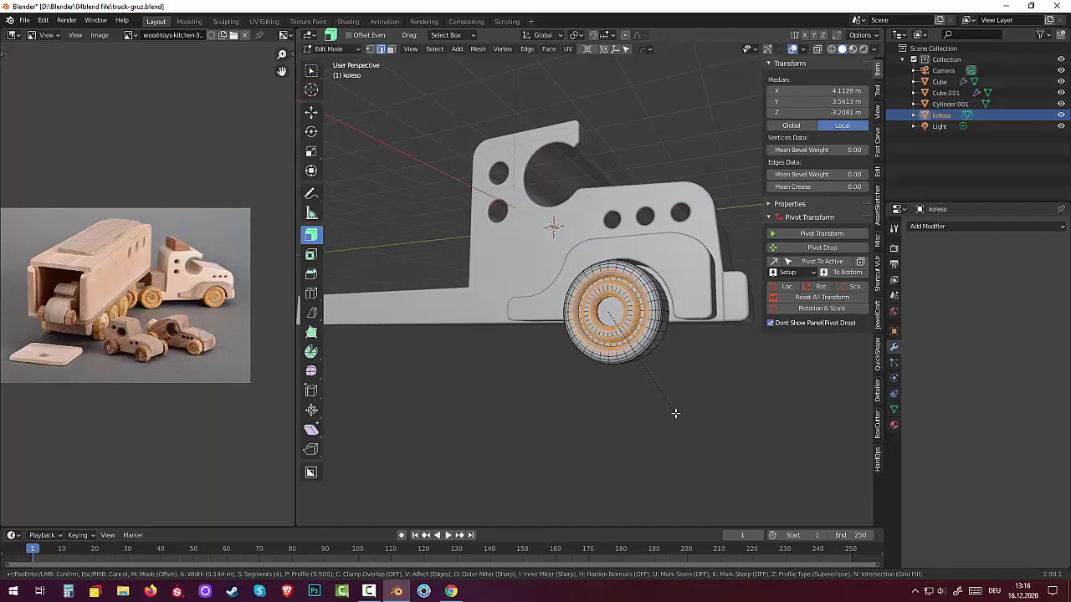
left_click(675, 412)
left_click(606, 420)
mouse_move(606, 420)
middle_mouse_down()
mouse_move(623, 429)
mouse_move(639, 411)
middle_mouse_up()
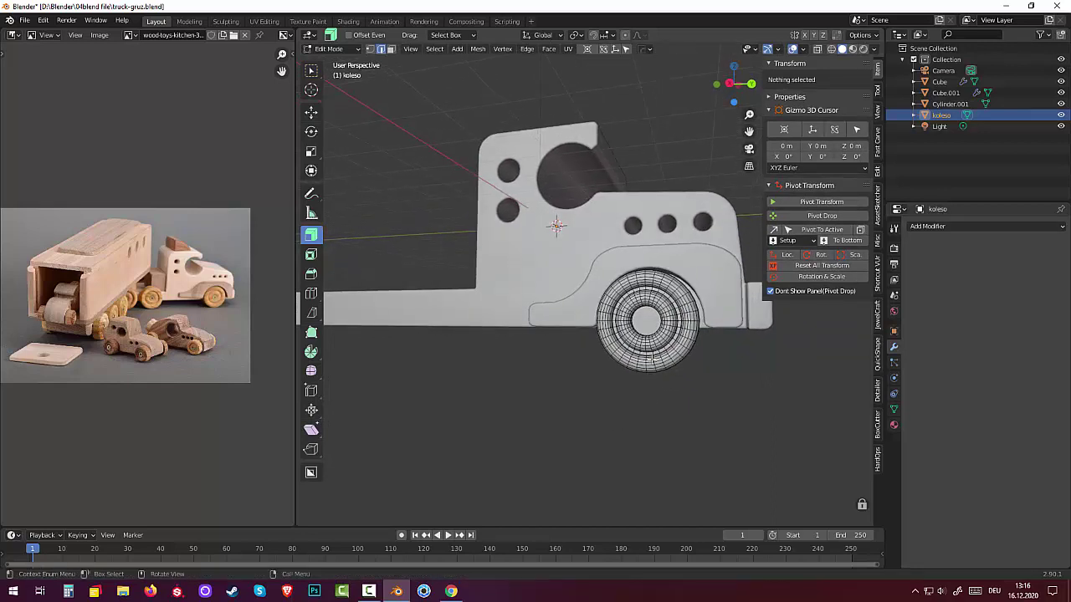
middle_click_drag(638, 349, 657, 360)
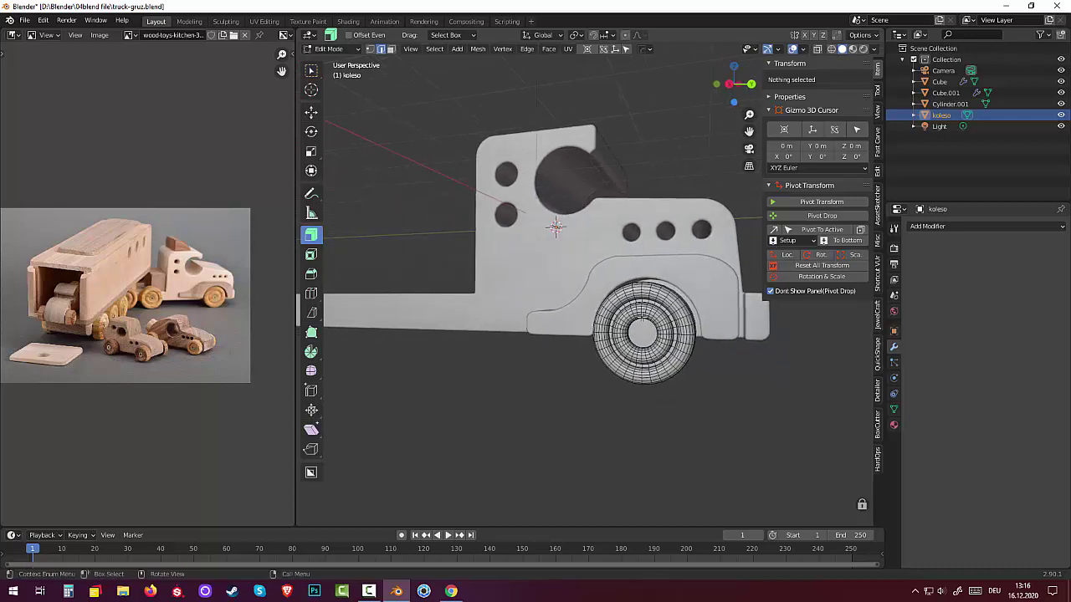
left_click(632, 365)
- Grow a selection three times outward from a hub vertex across the wheel face, then clear it
left_click(633, 322)
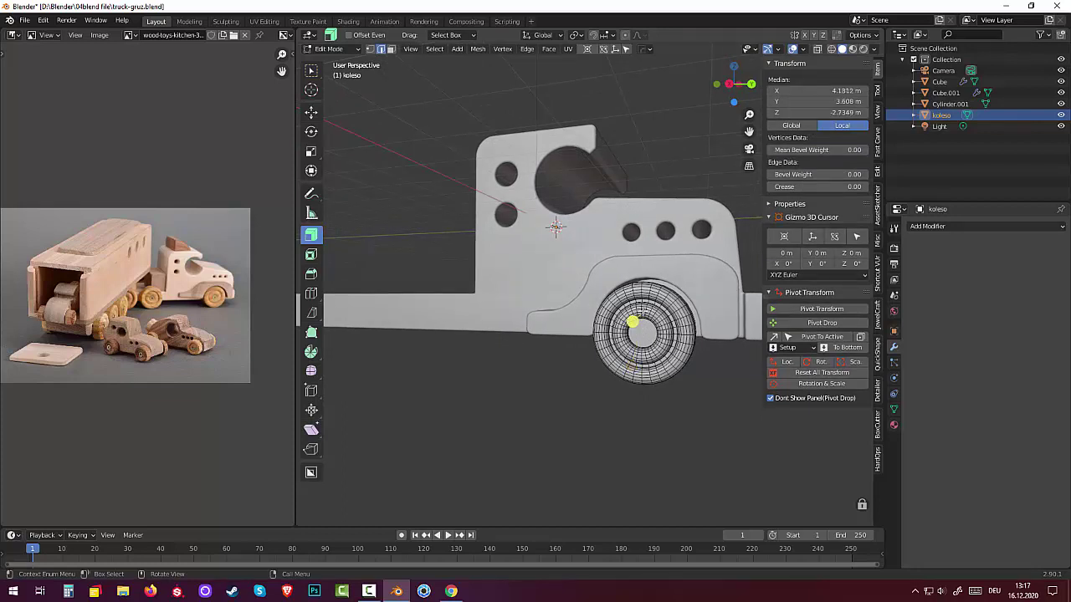
key("ctrl+KP_Add")
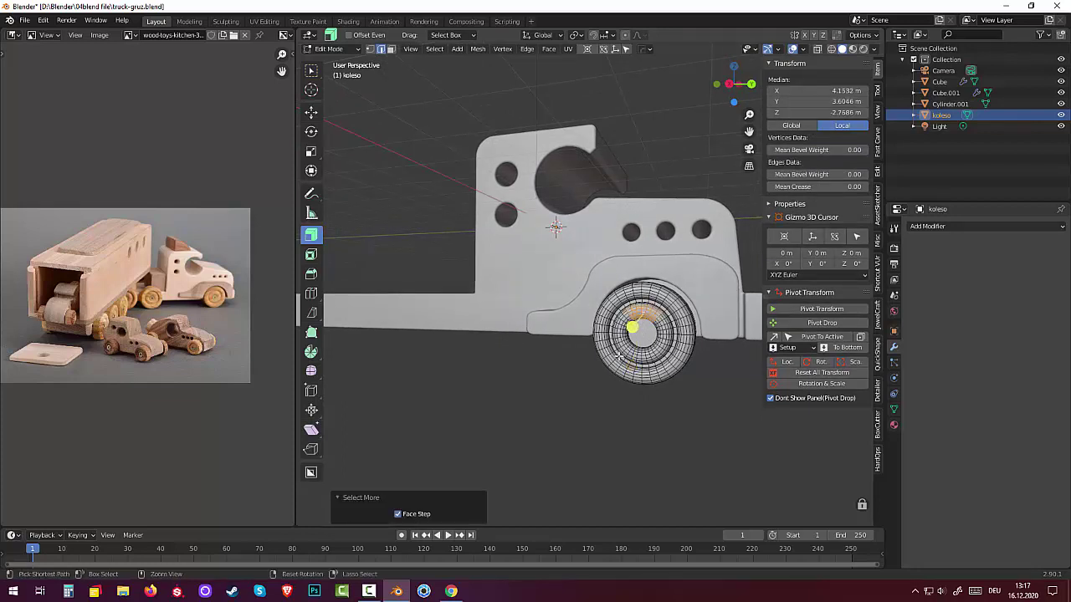
key("ctrl+KP_Add")
key("ctrl+KP_Add")
key("ctrl+KP_Add")
key("ctrl+KP_Add")
key("ctrl+KP_Add")
key("ctrl+KP_Add")
key("ctrl+KP_Add")
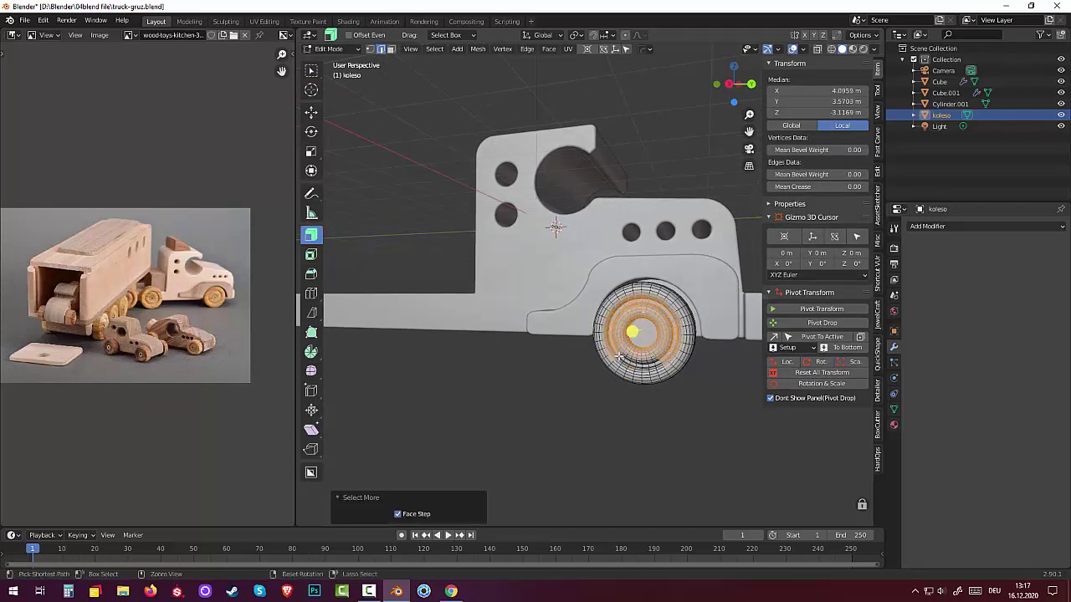
key("ctrl+KP_Add")
key("ctrl+KP_Add")
key("ctrl+KP_Add")
key("ctrl+KP_Add")
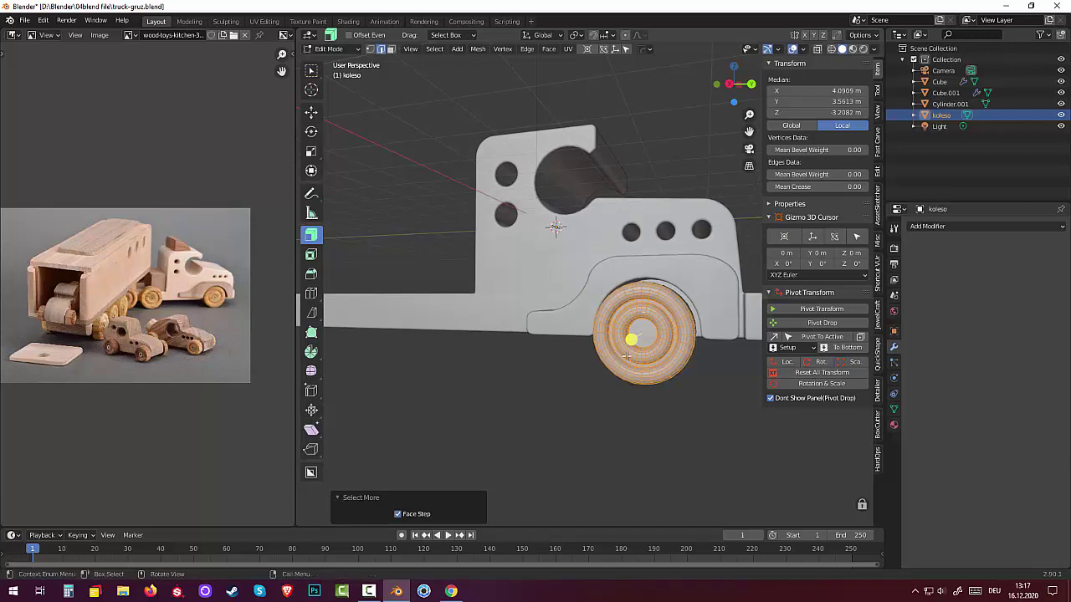
left_click(664, 401)
- From a three-quarter view of the truck, switch to face select and leave Edit Mode
middle_click_drag(659, 404, 686, 412)
scroll(672, 385, "down", 2)
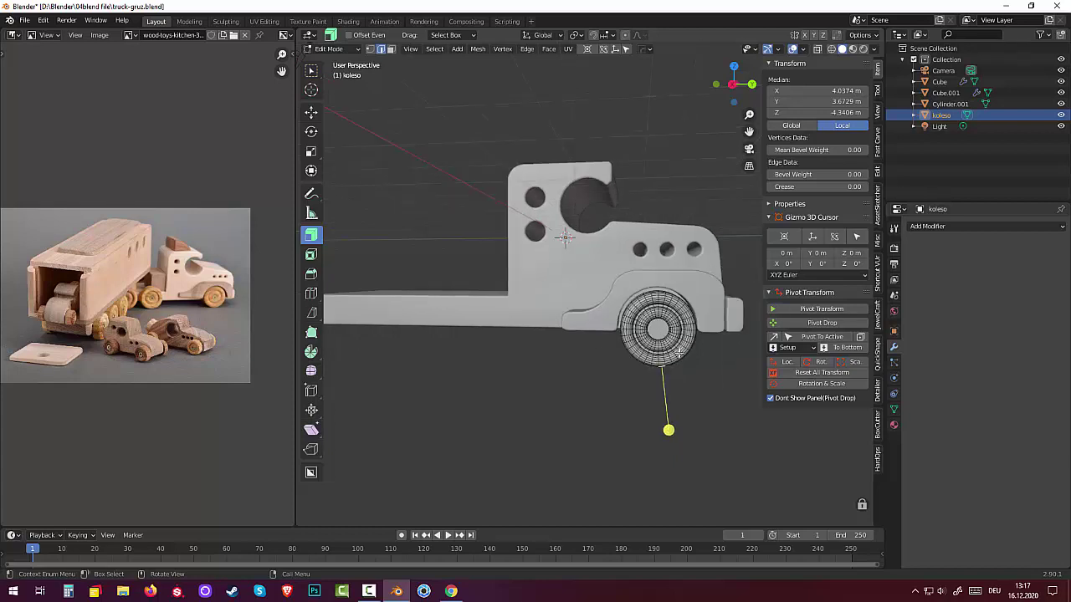
scroll(682, 360, "down", 2)
middle_click_drag(686, 359, 583, 344)
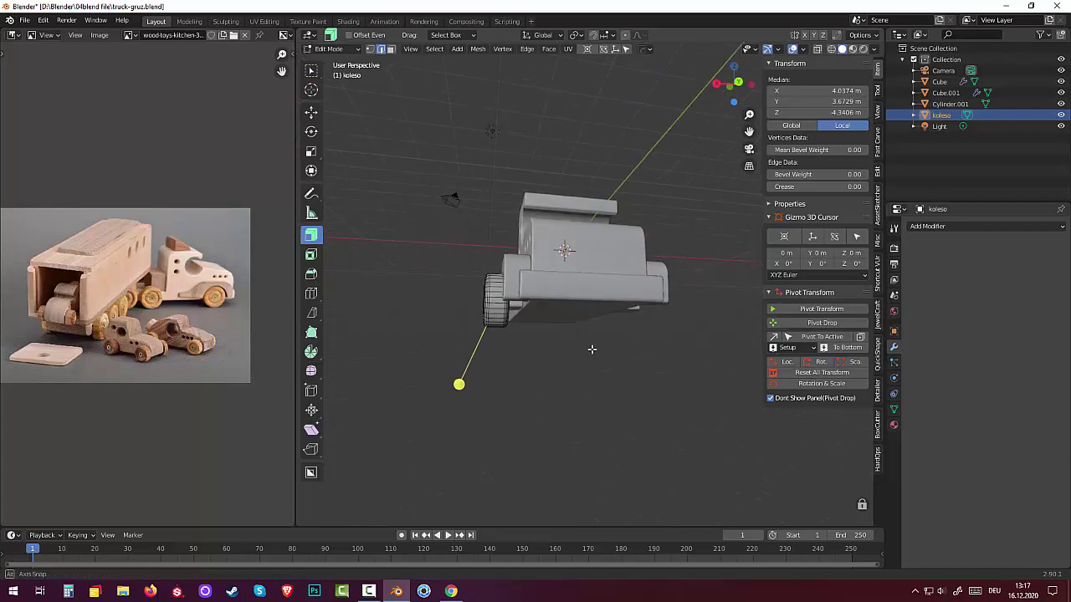
middle_click_drag(584, 344, 442, 209)
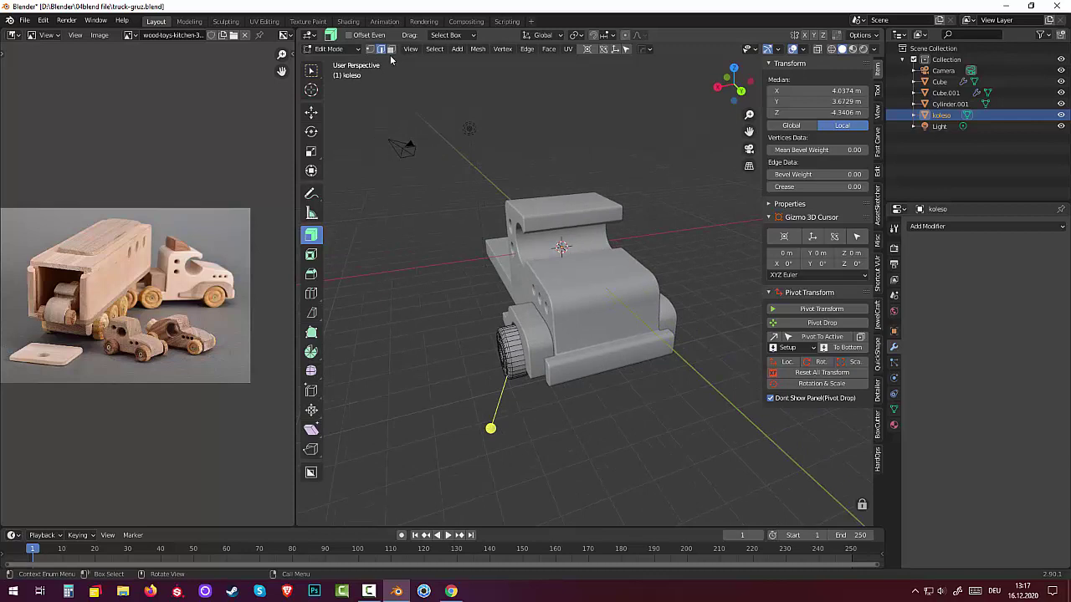
left_click(390, 49)
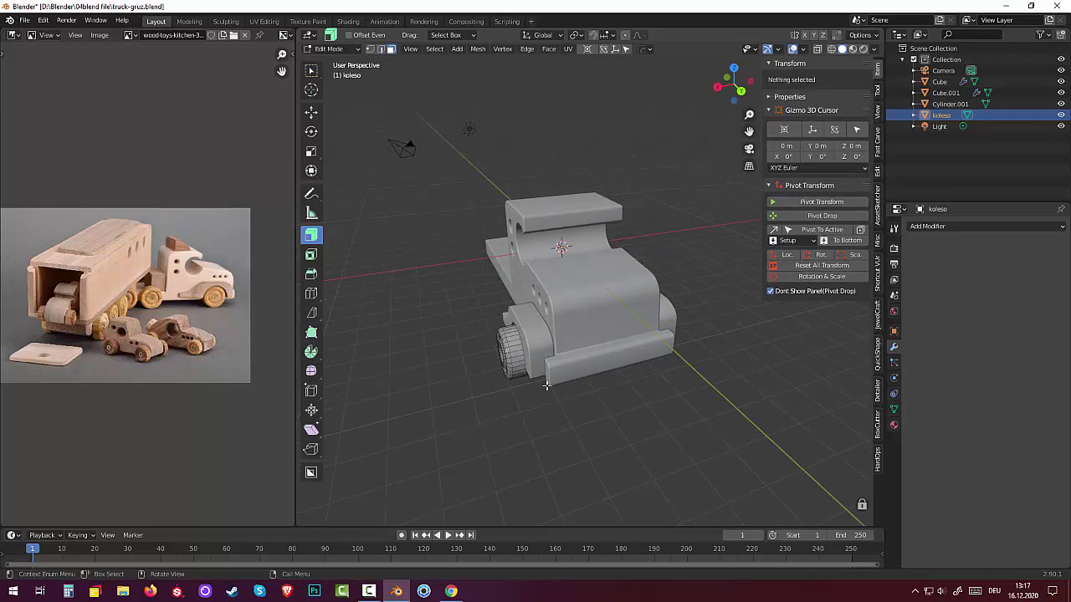
key("Tab")
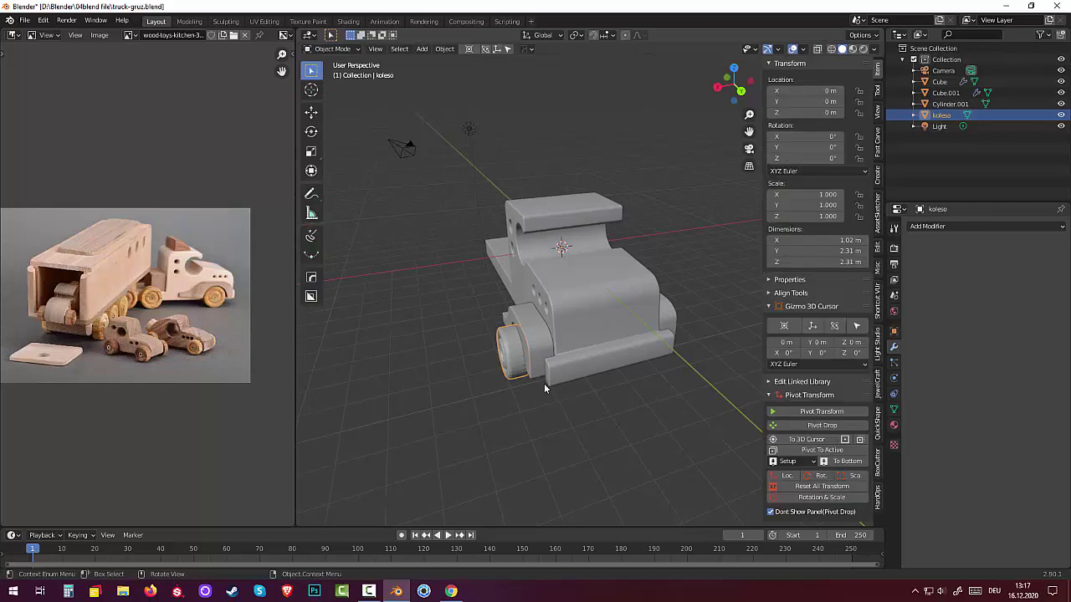
key("ctrl+KP_1")
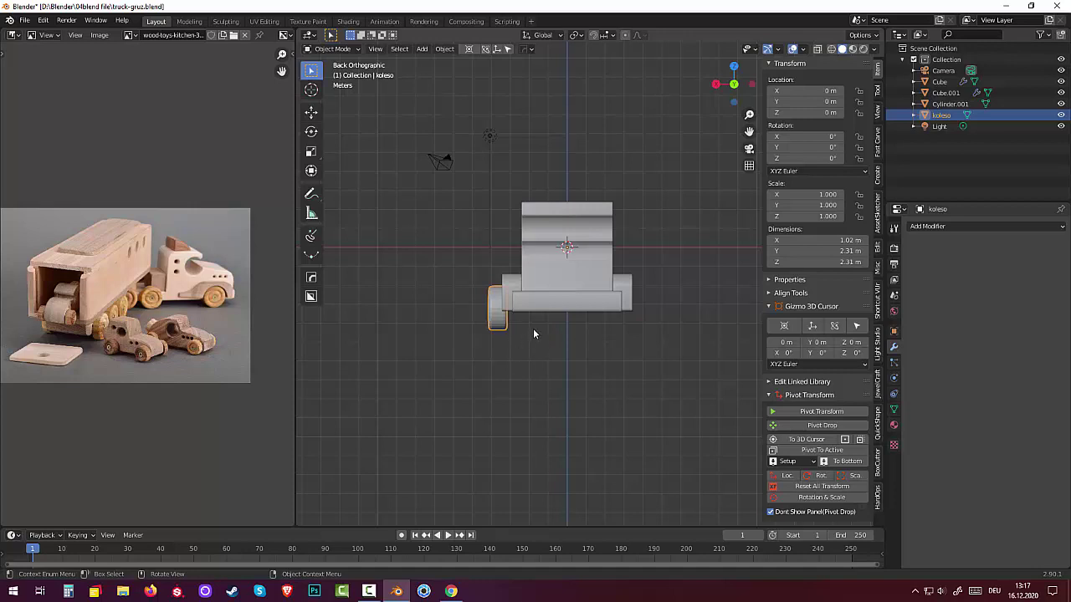
key("s")
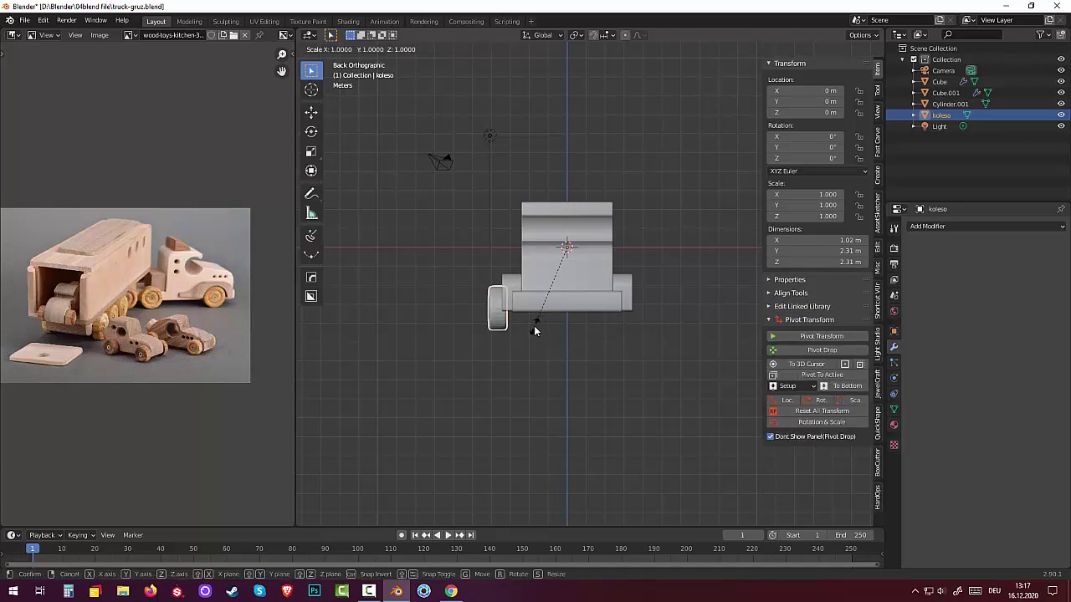
key("x")
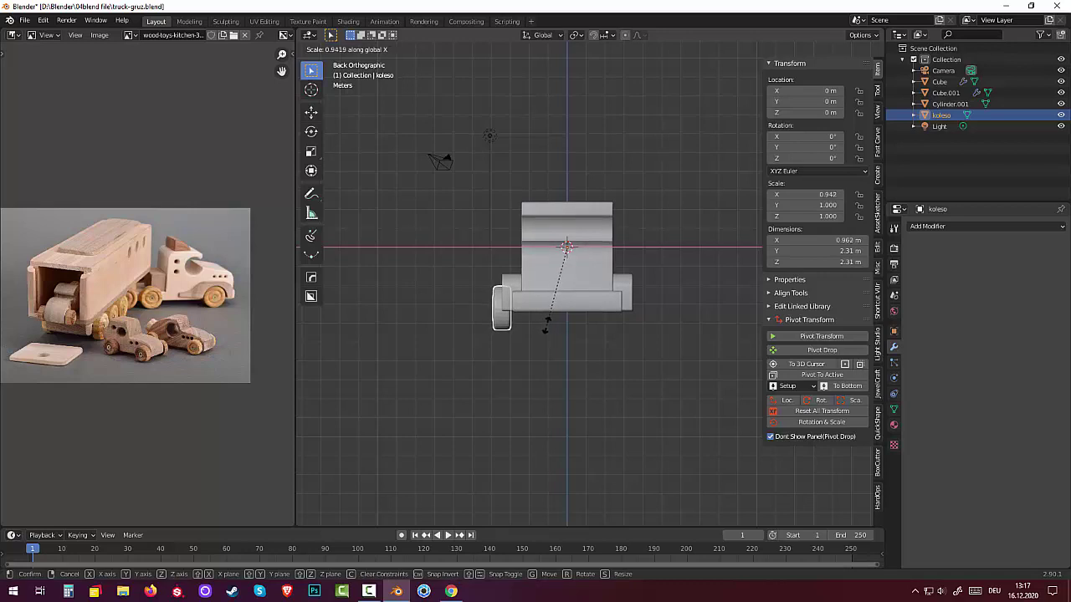
key("Escape")
left_click(441, 51)
mouse_move(462, 73)
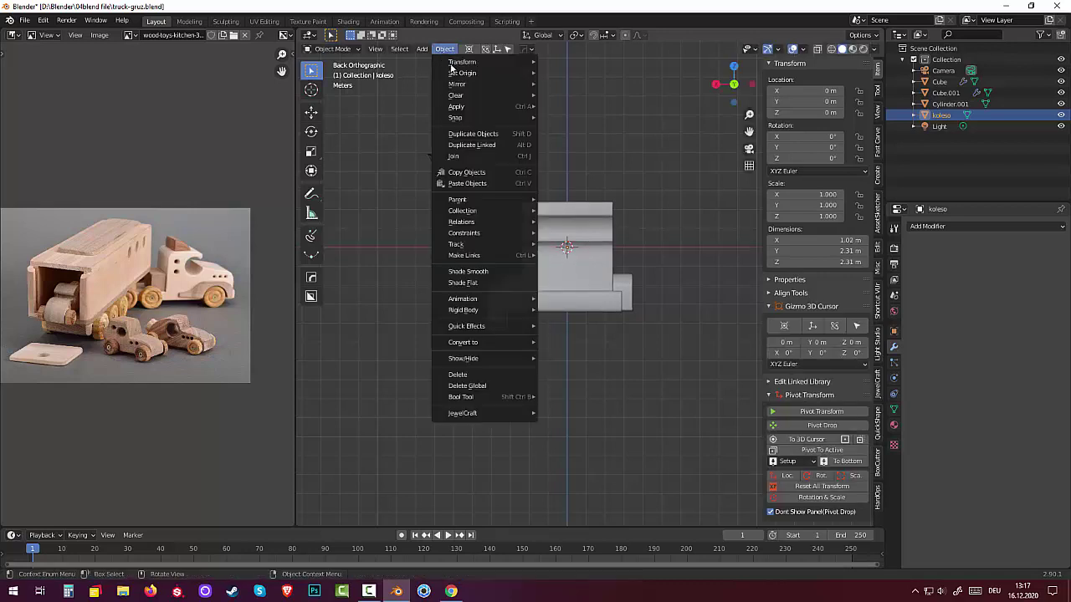
left_click(565, 85)
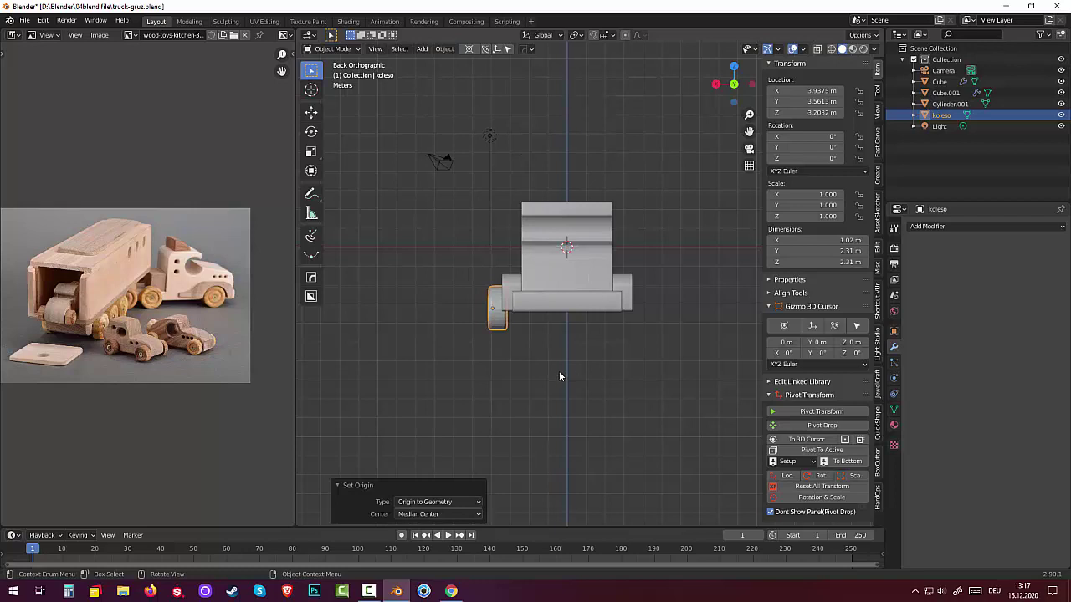
key("s")
key("x")
left_click(565, 371)
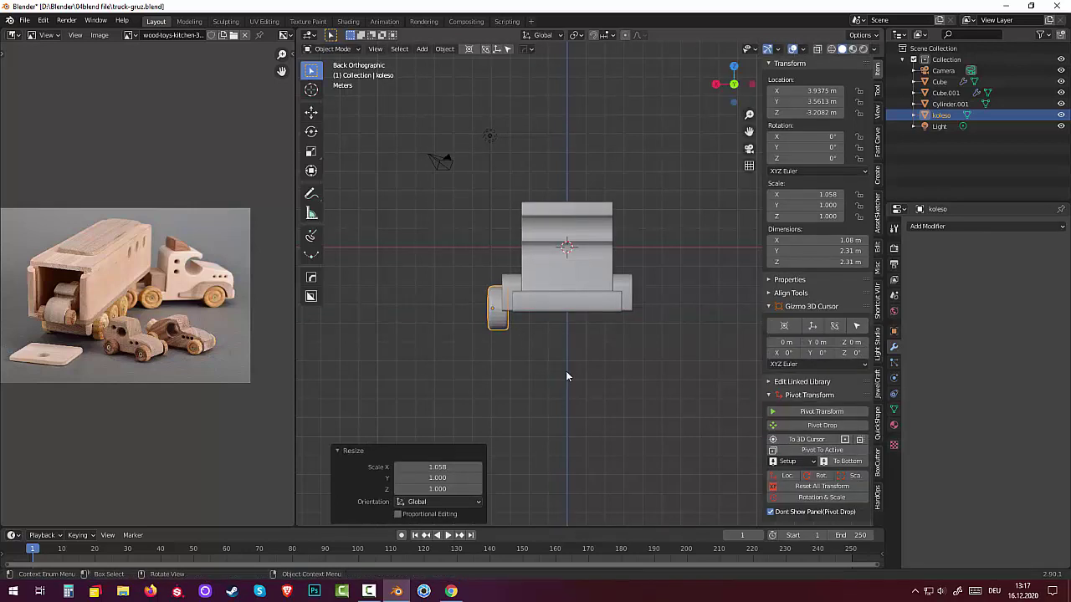
key("g")
key("x")
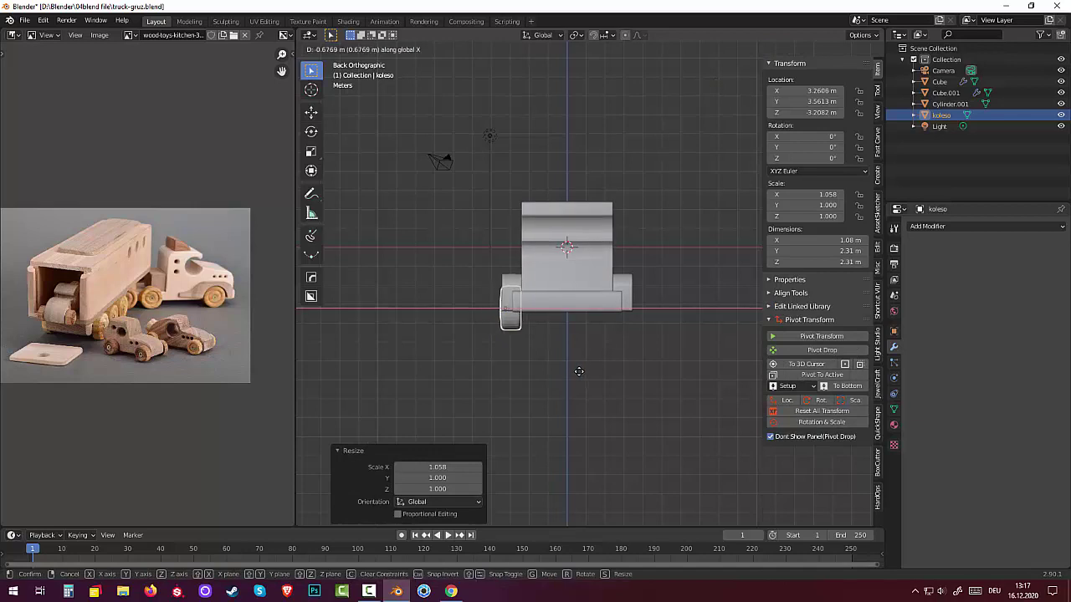
left_click(579, 370)
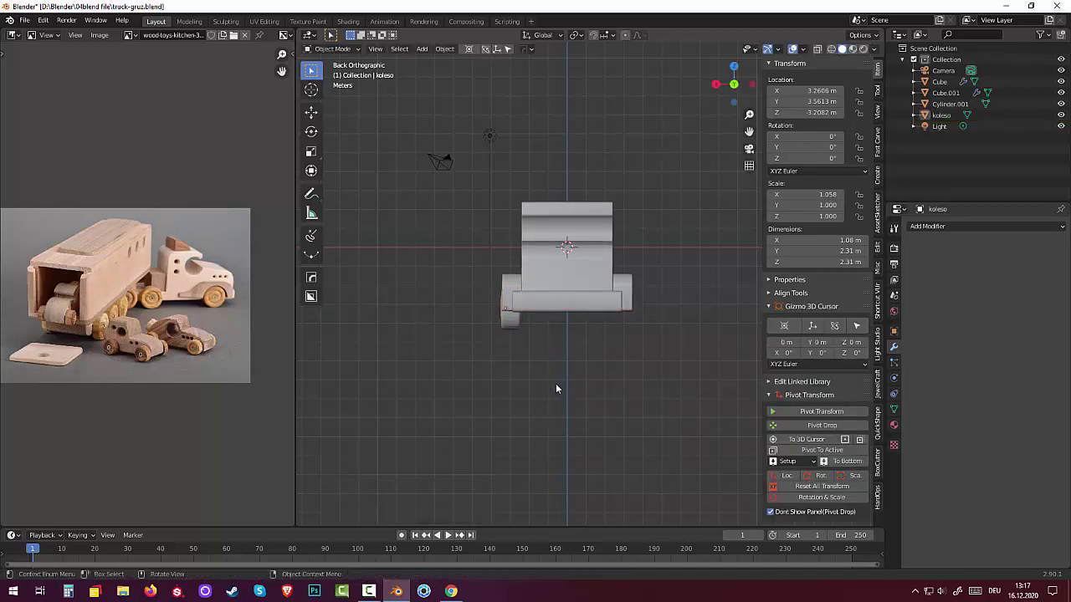
middle_click_drag(555, 383, 666, 382)
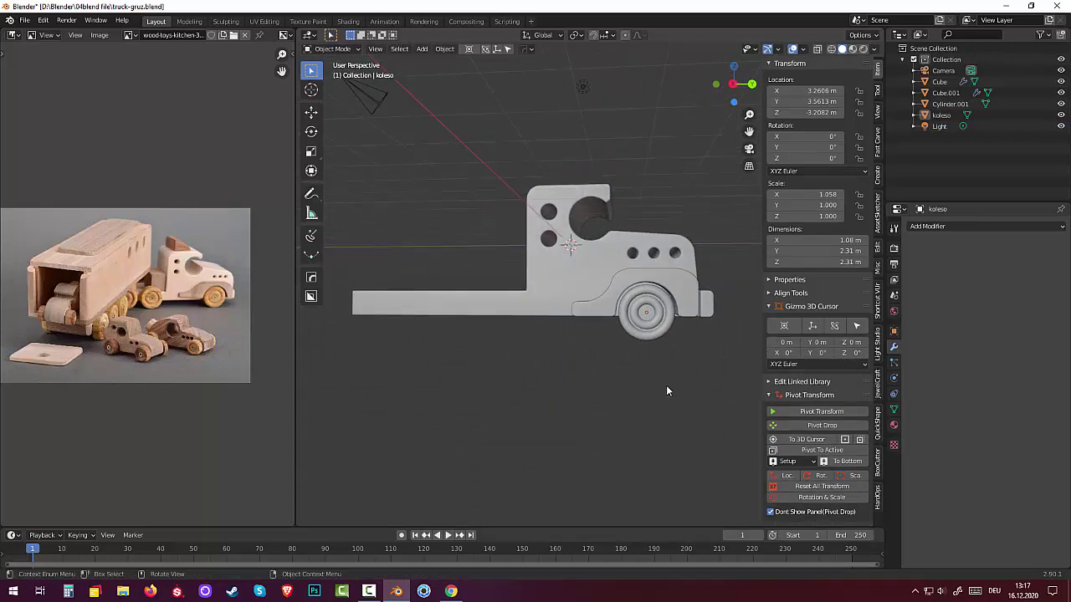
scroll(665, 386, "up", 1)
scroll(663, 381, "up", 3)
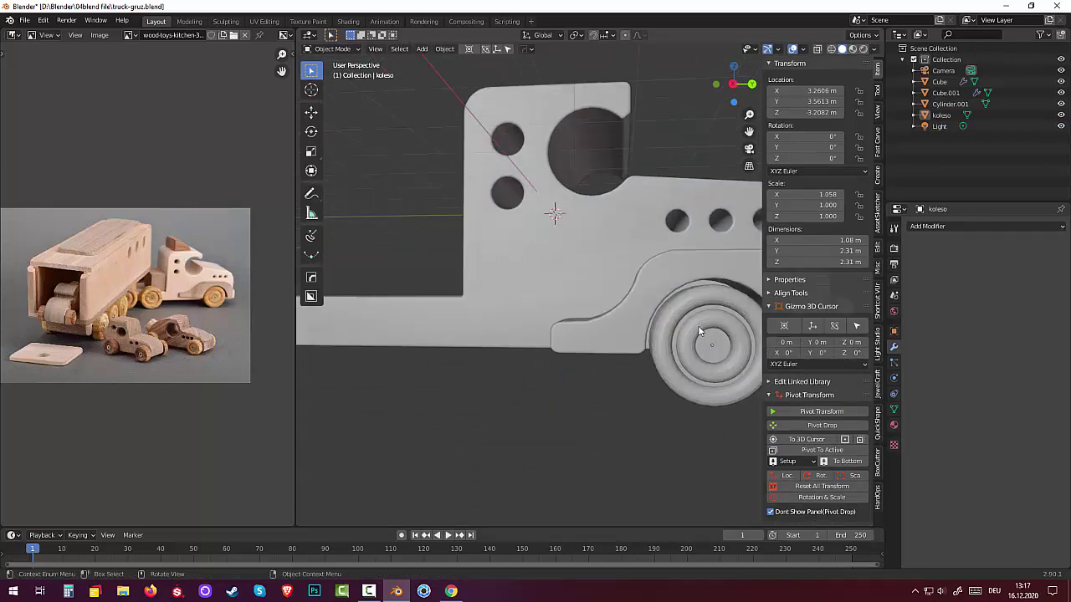
mouse_move(661, 381)
middle_mouse_down()
mouse_move(667, 326)
mouse_move(642, 351)
mouse_move(655, 355)
middle_mouse_up()
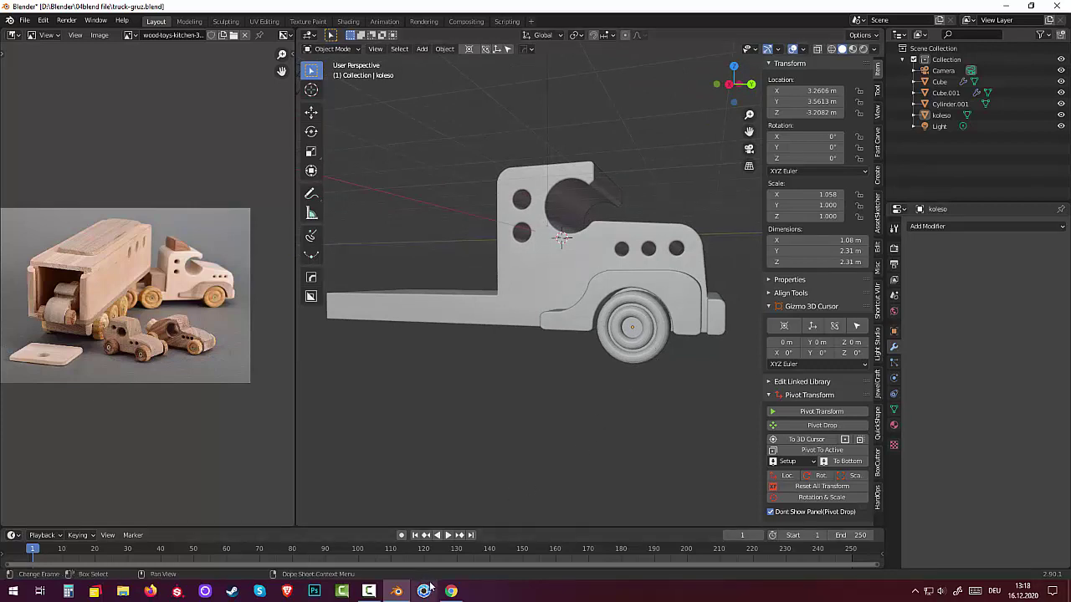
mouse_move(396, 591)
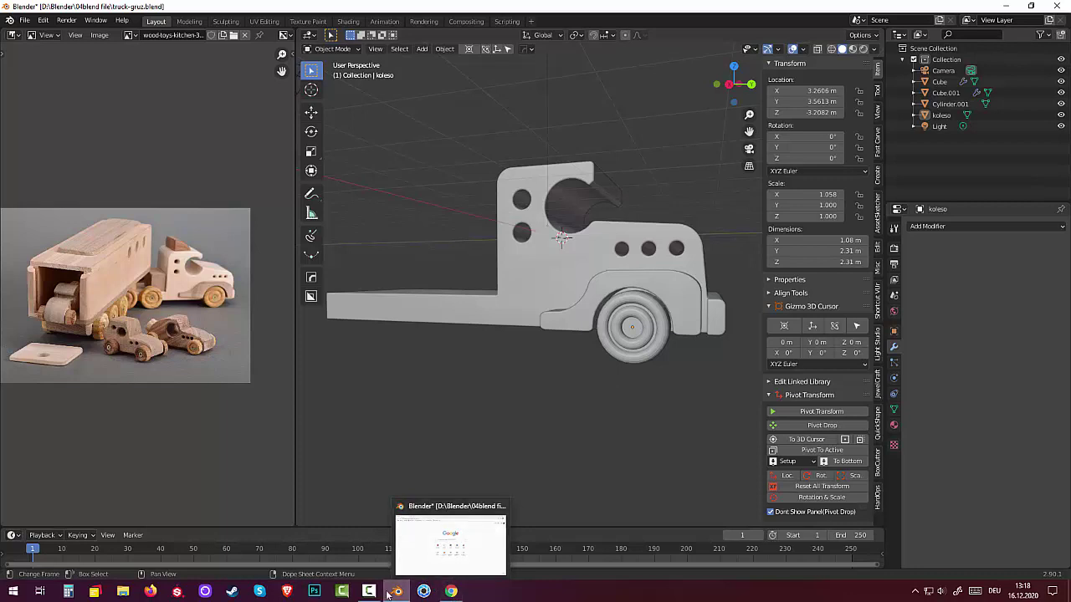
left_click(372, 591)
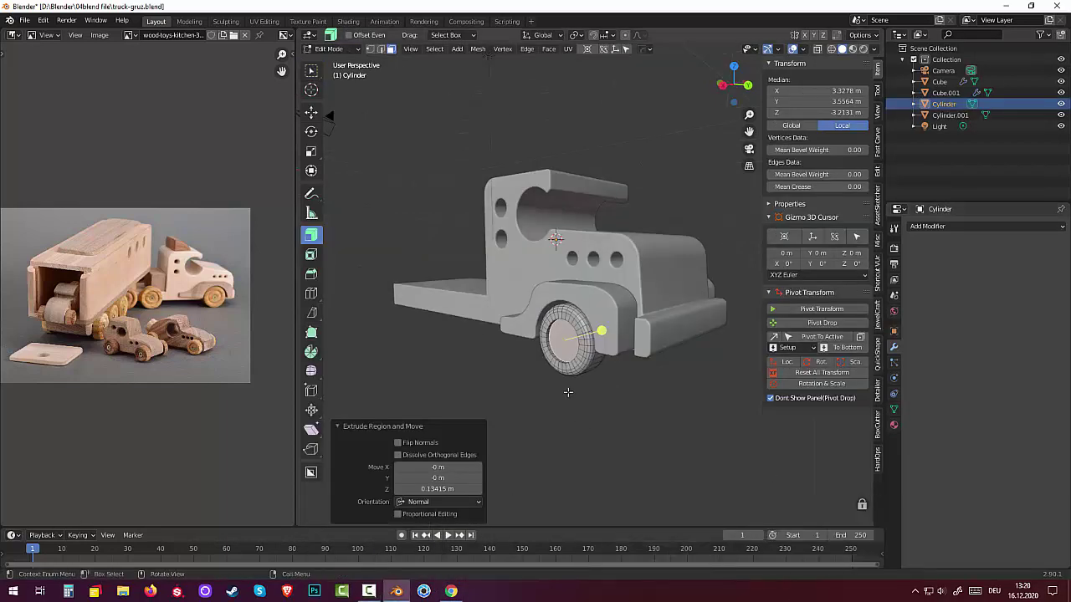
- Extrude the wheel's outer face in place and scale it slightly smaller
middle_click_drag(567, 390, 569, 384)
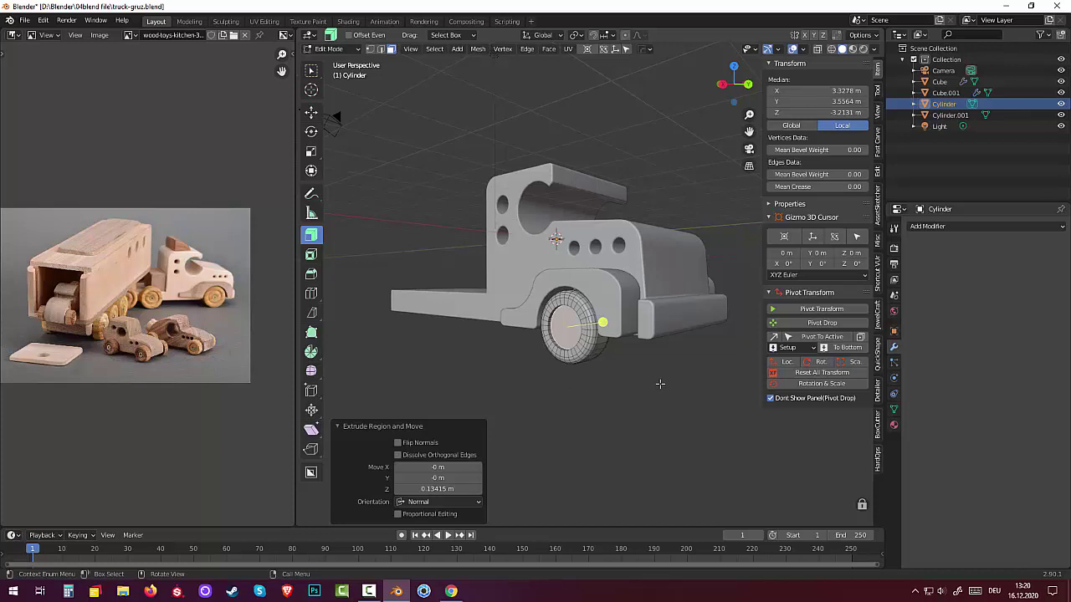
key("e")
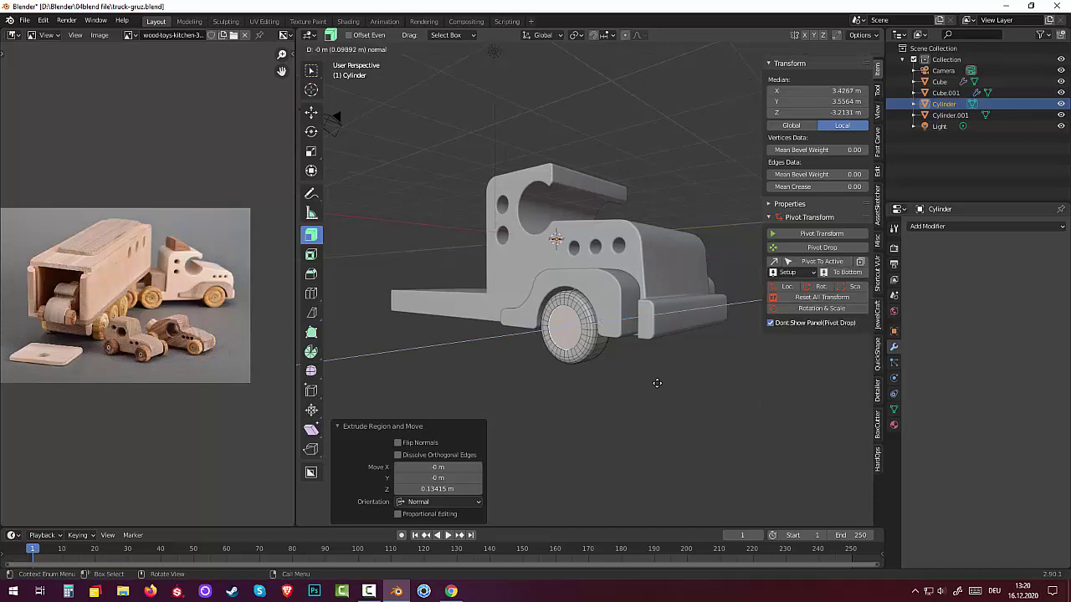
key("Return")
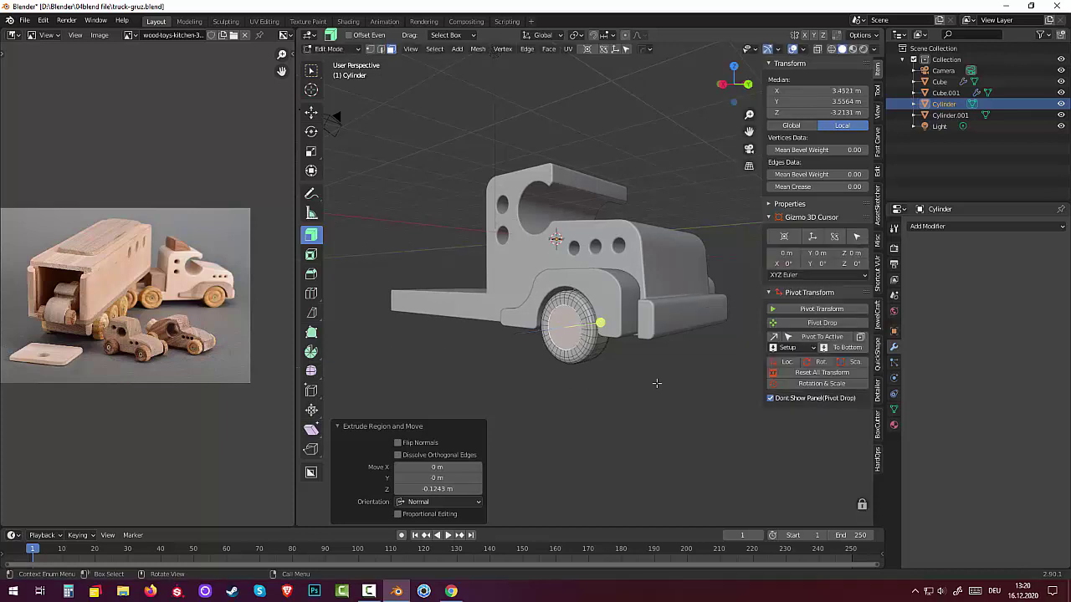
key("s")
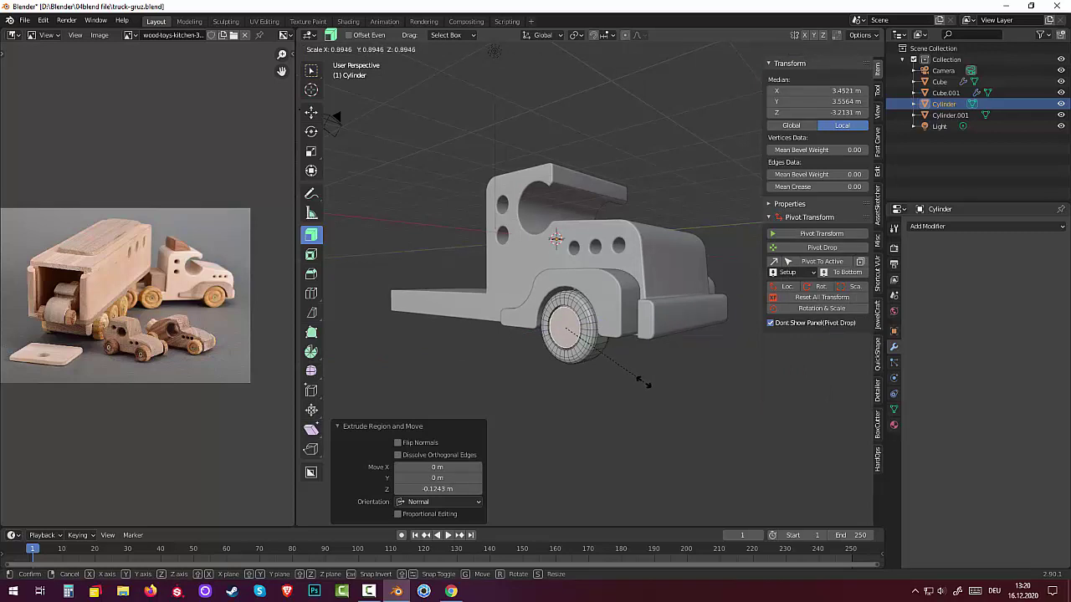
left_click(645, 382)
middle_click_drag(644, 383, 663, 386)
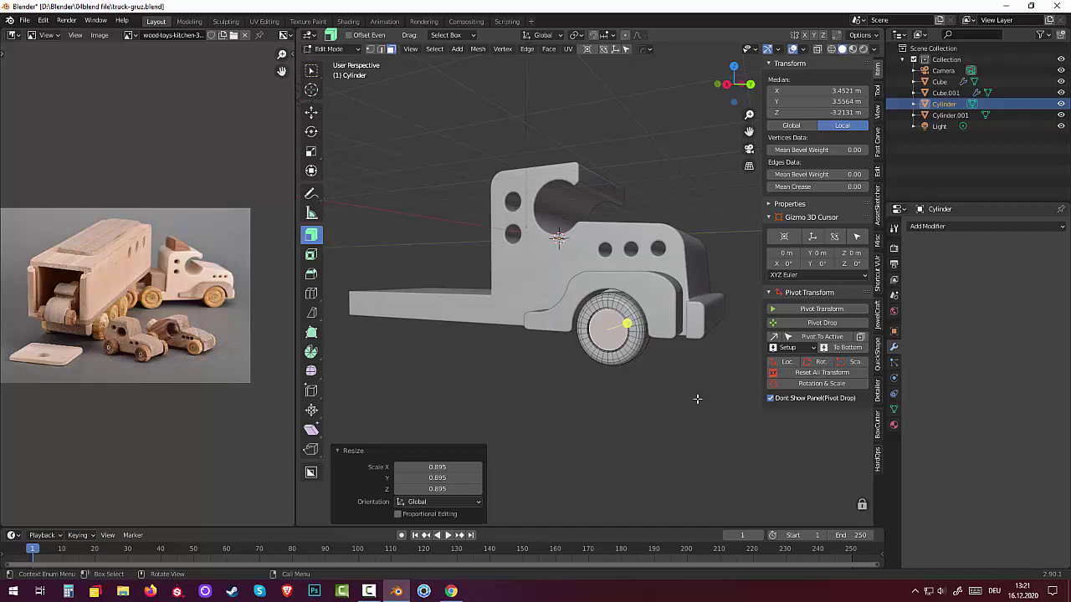
- Inset the face into a ring and push the hub inward along its normal
key("i")
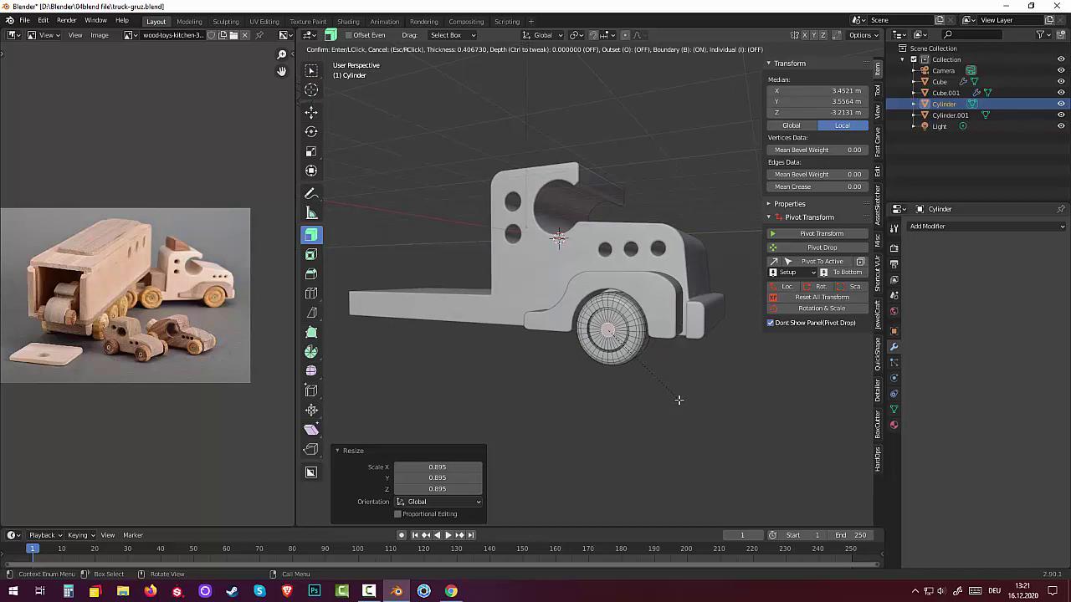
left_click(679, 400)
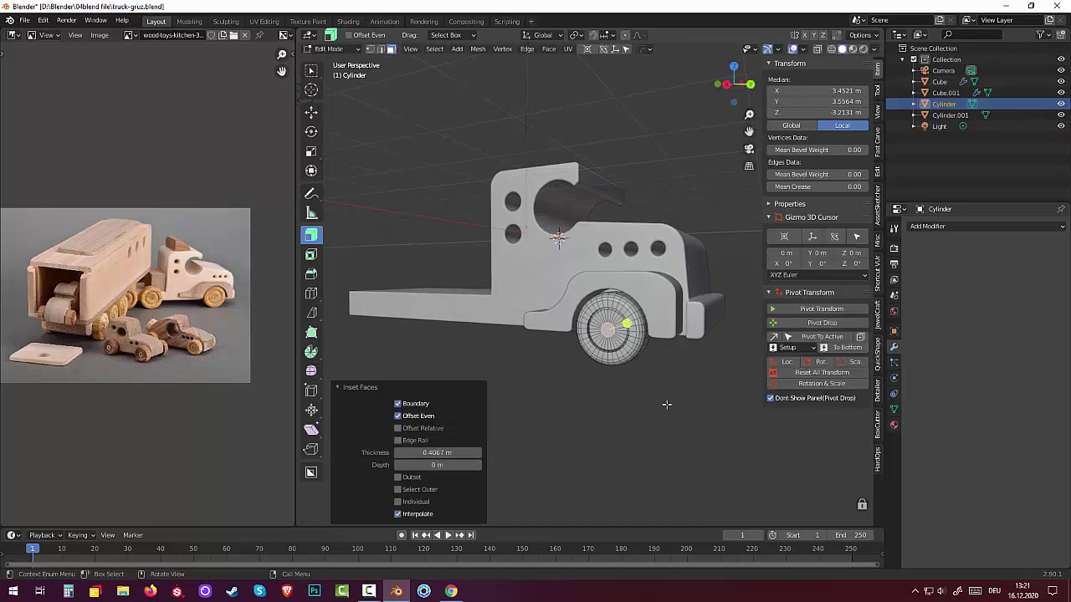
key("g")
key("z")
key("z")
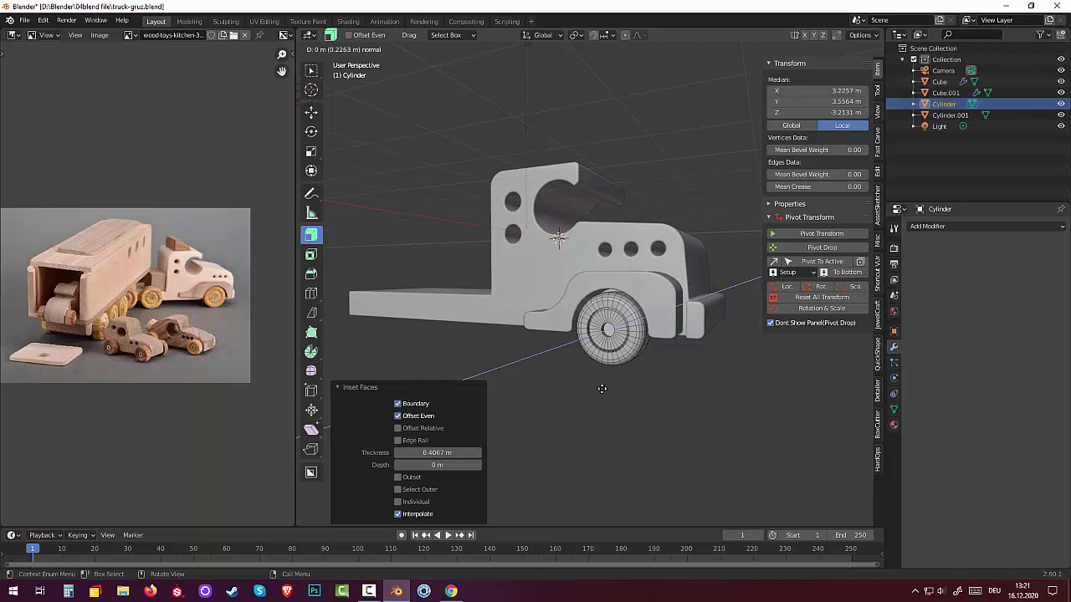
left_click(597, 390)
left_click(597, 394)
middle_click_drag(598, 394, 615, 398)
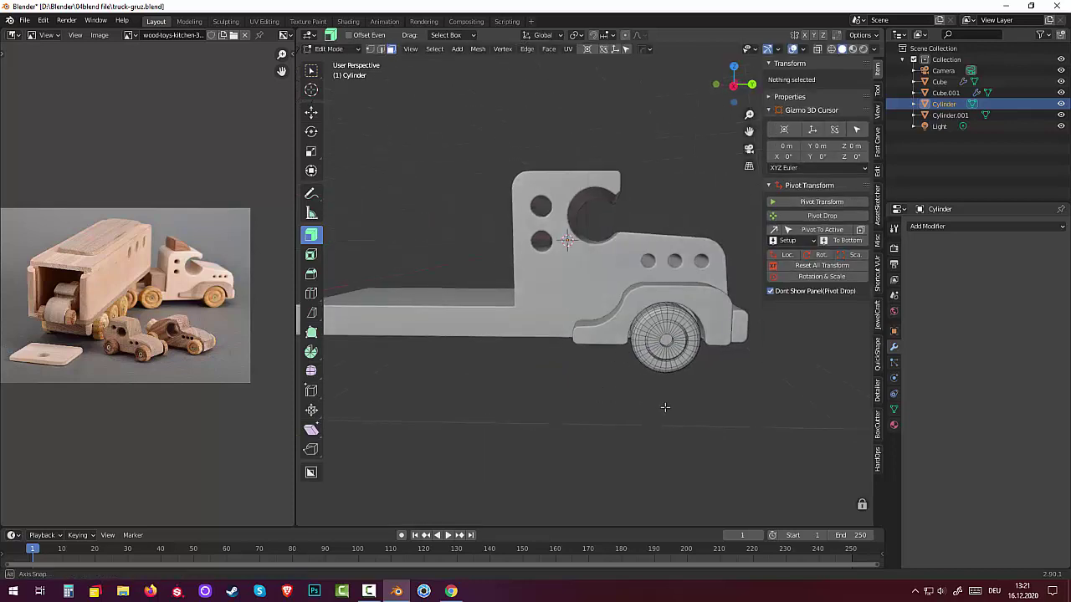
- Zoom in and select the circular edge loops around the hub in edge mode
scroll(615, 399, "up", 1)
scroll(614, 393, "up", 1)
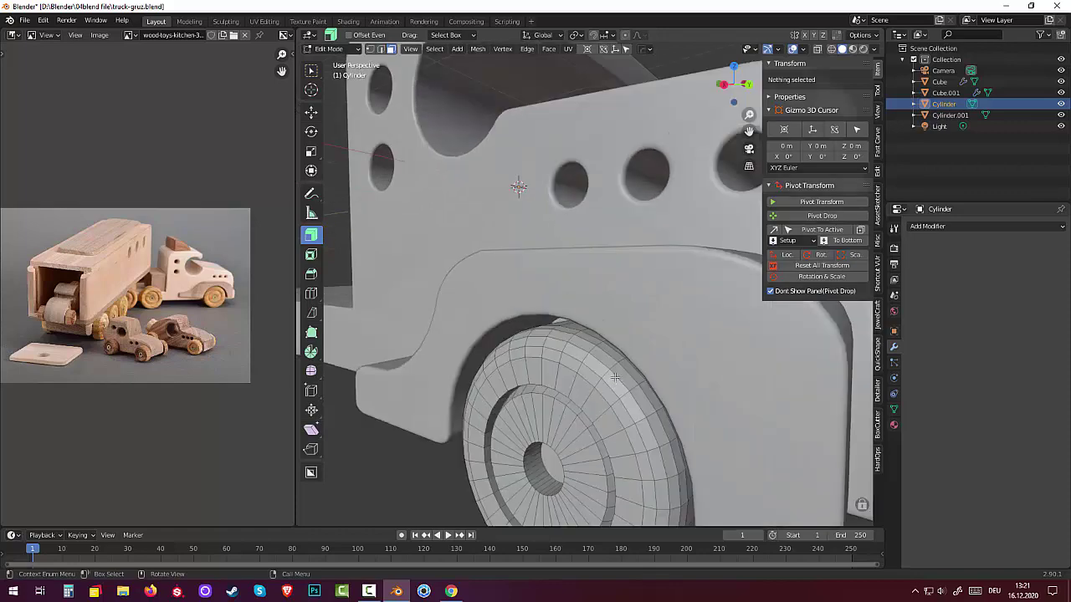
scroll(617, 379, "up", 1)
scroll(640, 343, "up", 2)
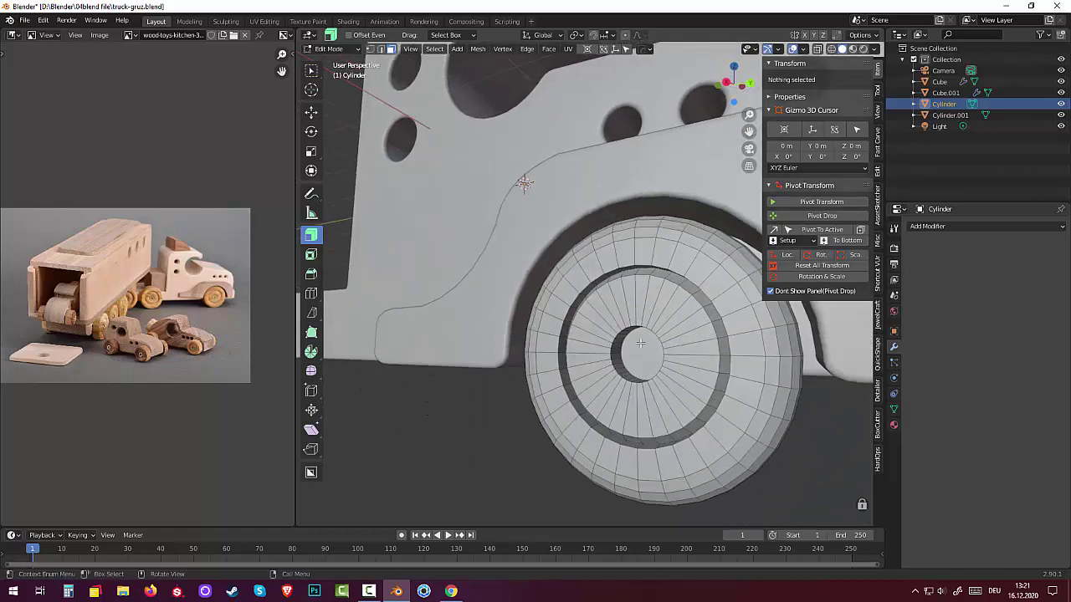
left_click(686, 268)
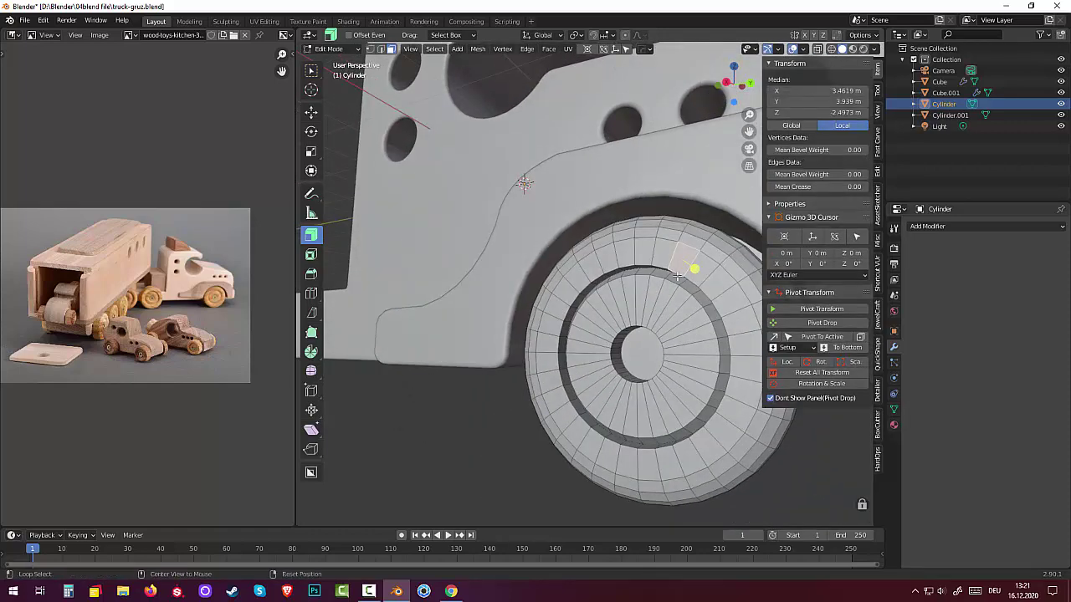
left_click(678, 306, "alt")
key("2")
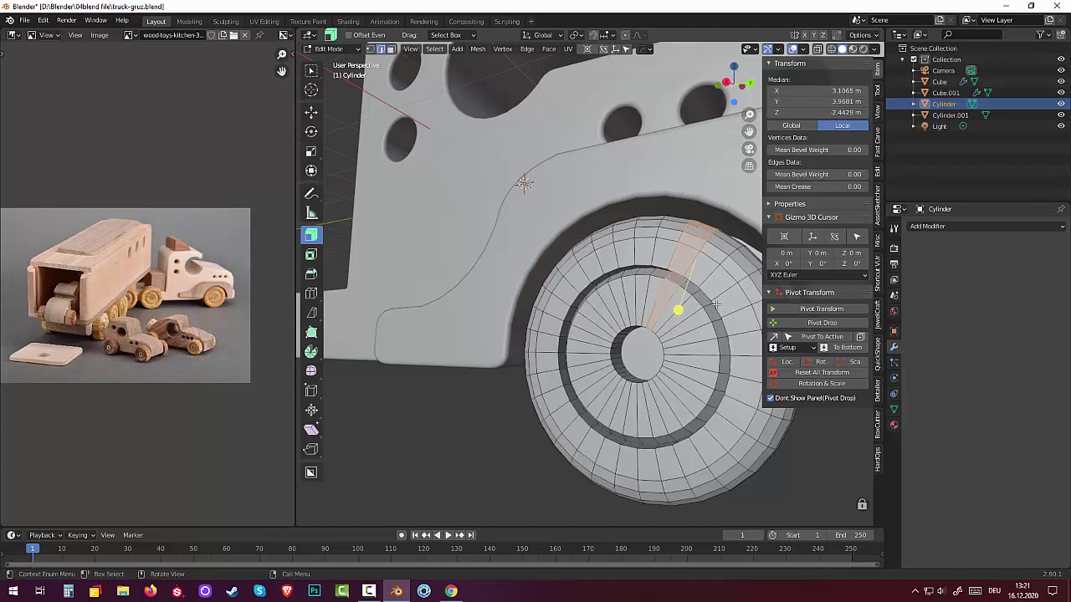
left_click(694, 285)
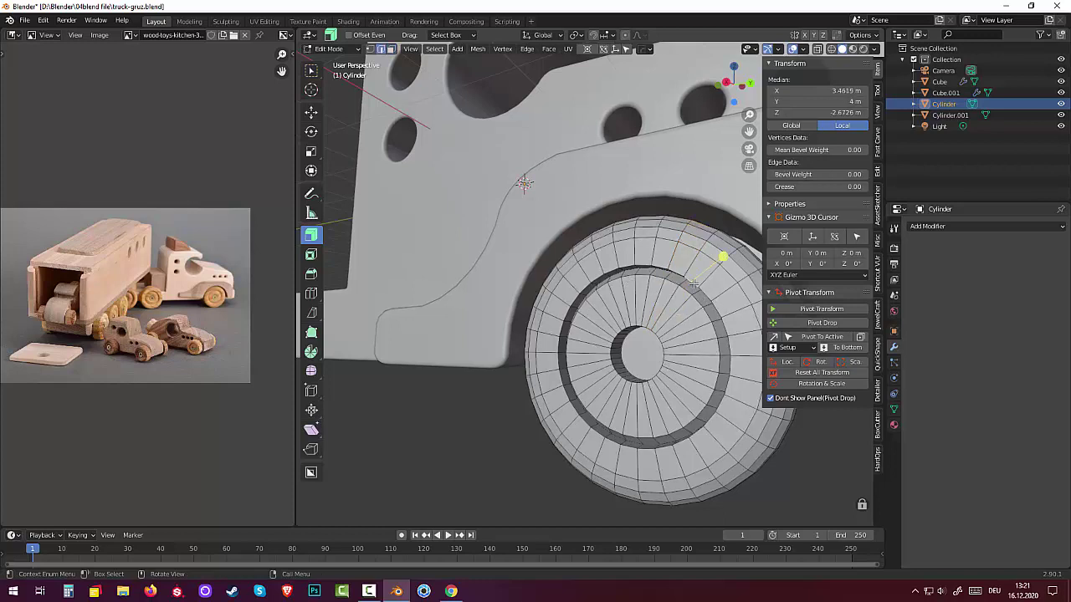
left_click(694, 284, "alt")
left_click(650, 330, "alt+shift")
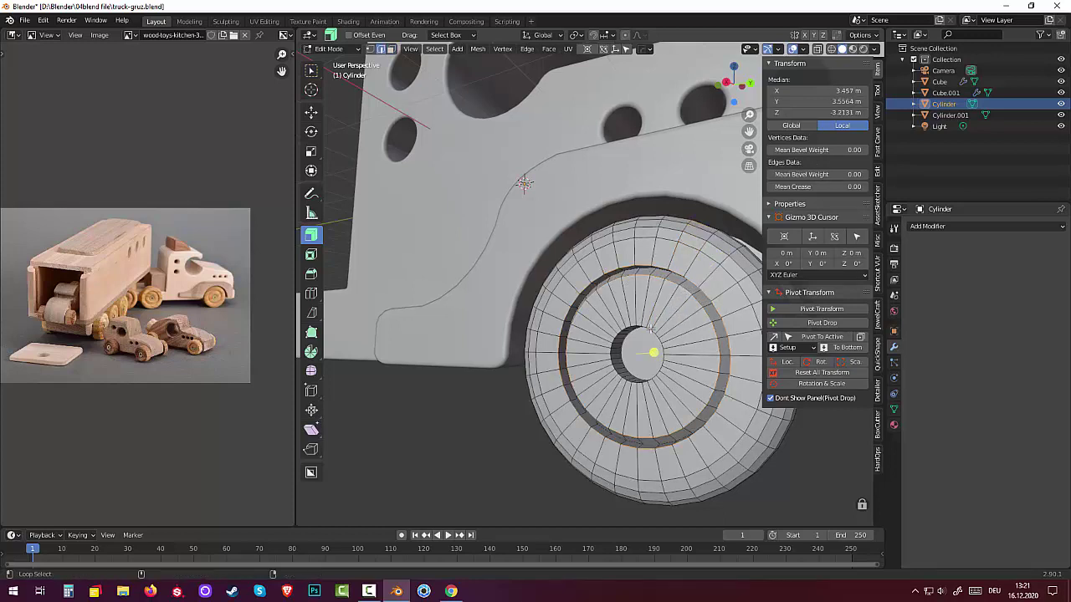
left_click(665, 337, "shift")
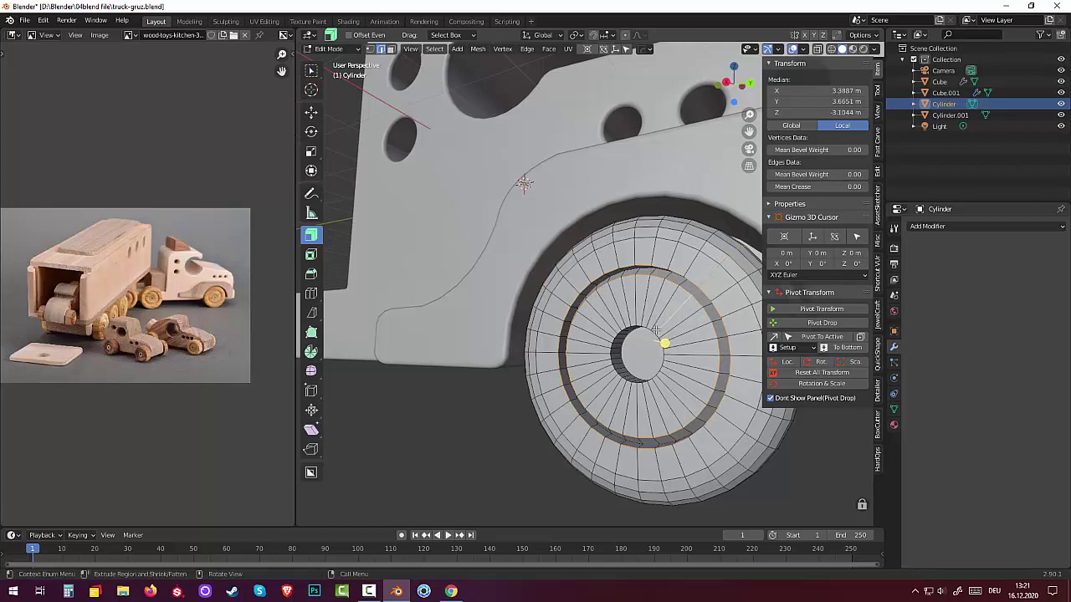
left_click(655, 327, "shift")
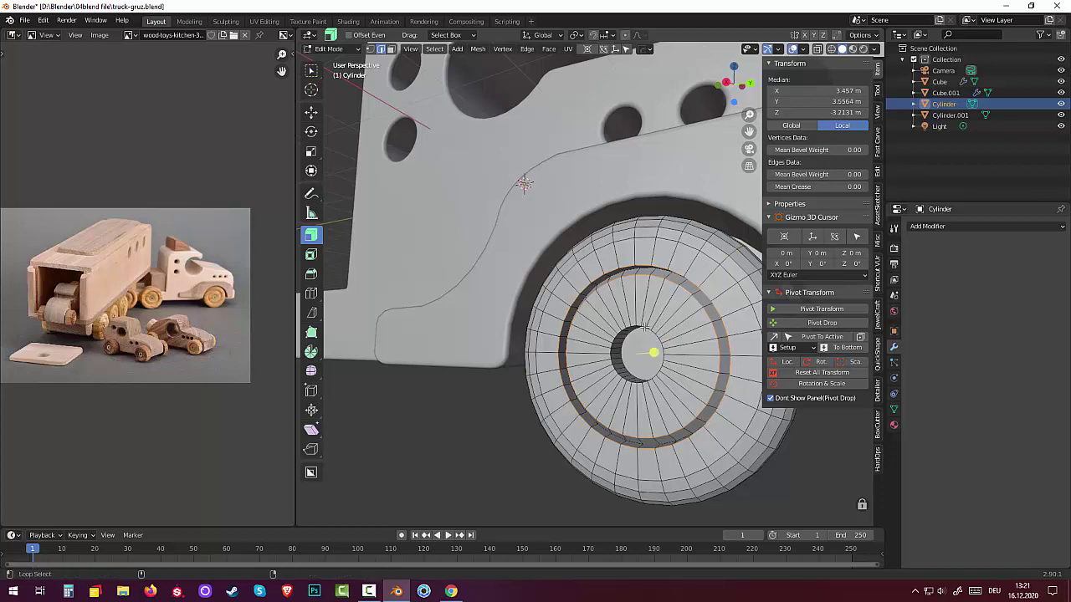
left_click(644, 327, "alt+shift")
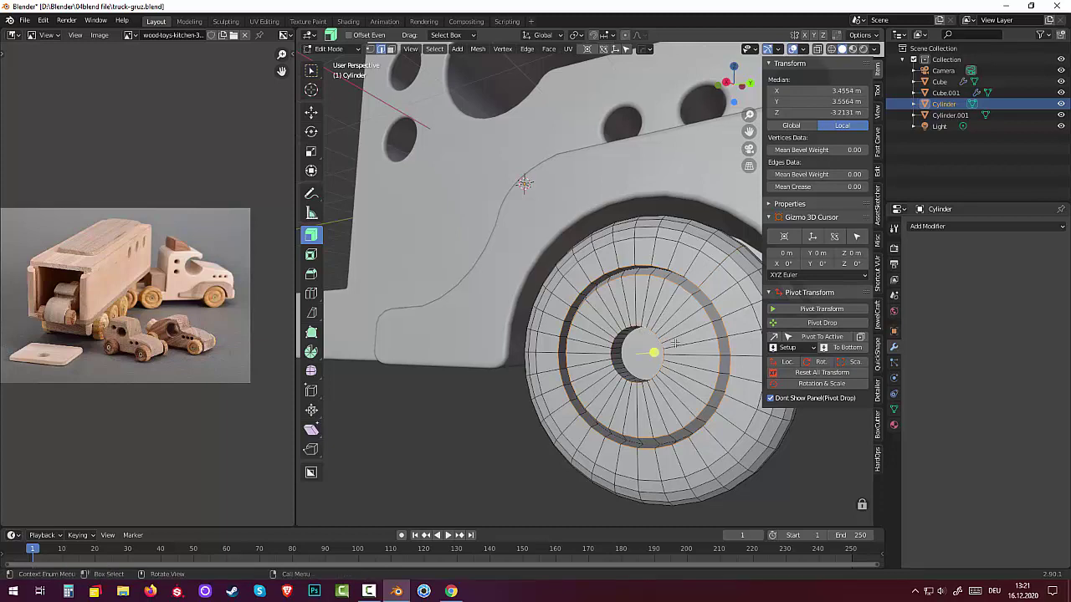
- Bevel the hub edge loops with 4 segments about 0.112 m wide, then deselect
key("ctrl+b")
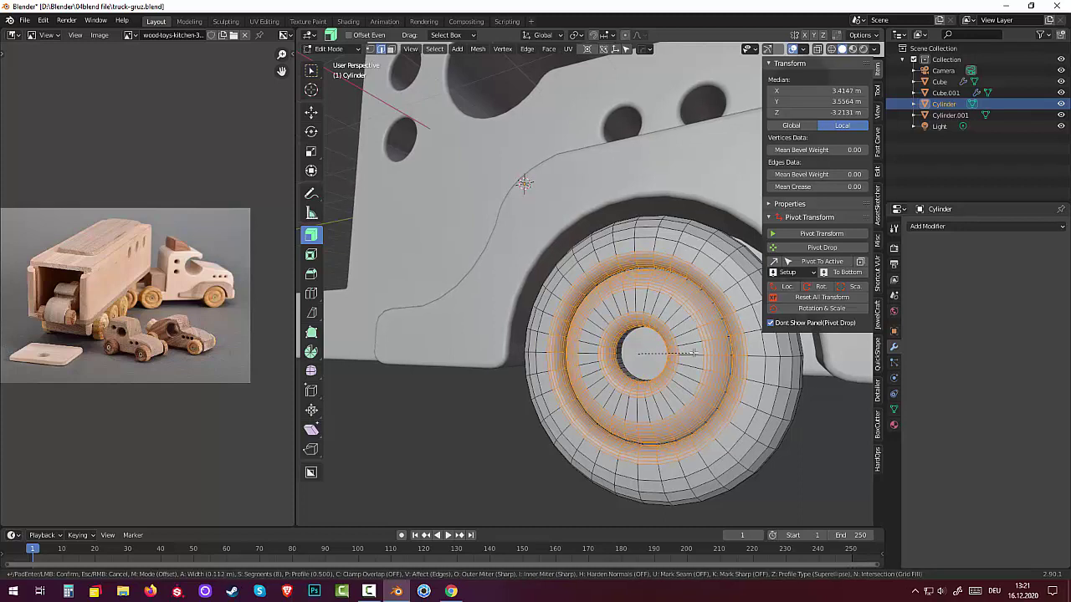
scroll(694, 353, "down", 1)
scroll(694, 353, "down", 2)
scroll(694, 353, "down", 1)
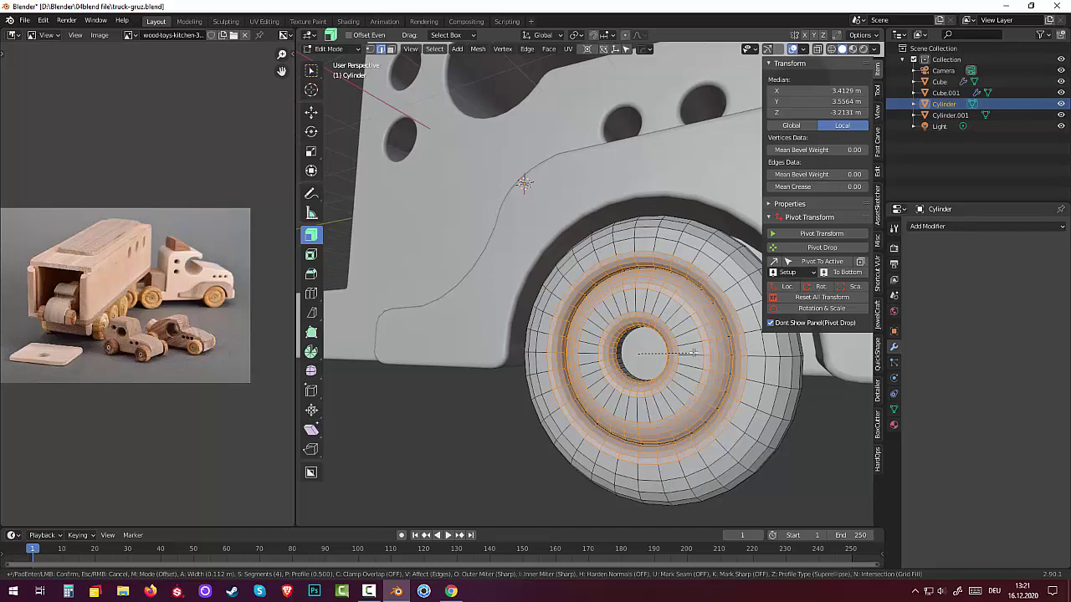
left_click(693, 353)
left_click(535, 473)
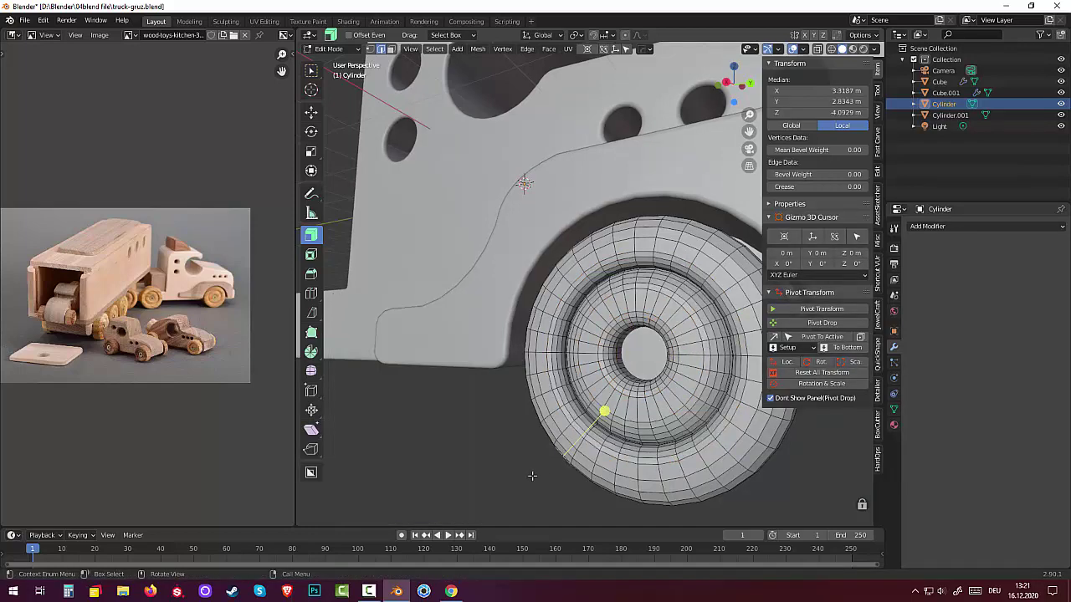
mouse_move(532, 477)
middle_mouse_down()
mouse_move(567, 463)
mouse_move(550, 462)
middle_mouse_up()
left_click(529, 445)
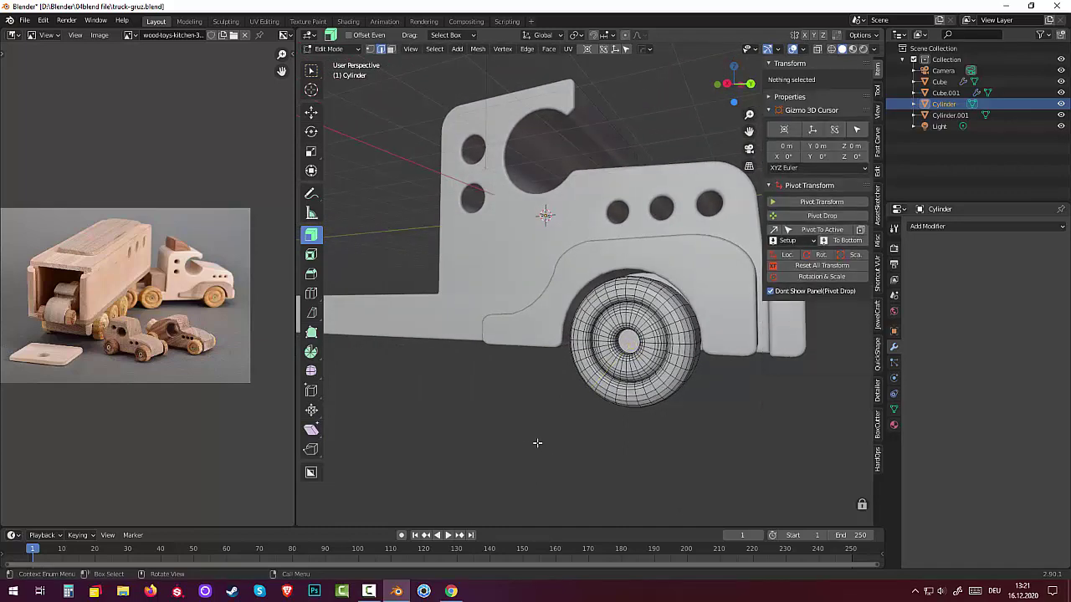
- Back in Object Mode, apply Shade Smooth to the wheel
key("Tab")
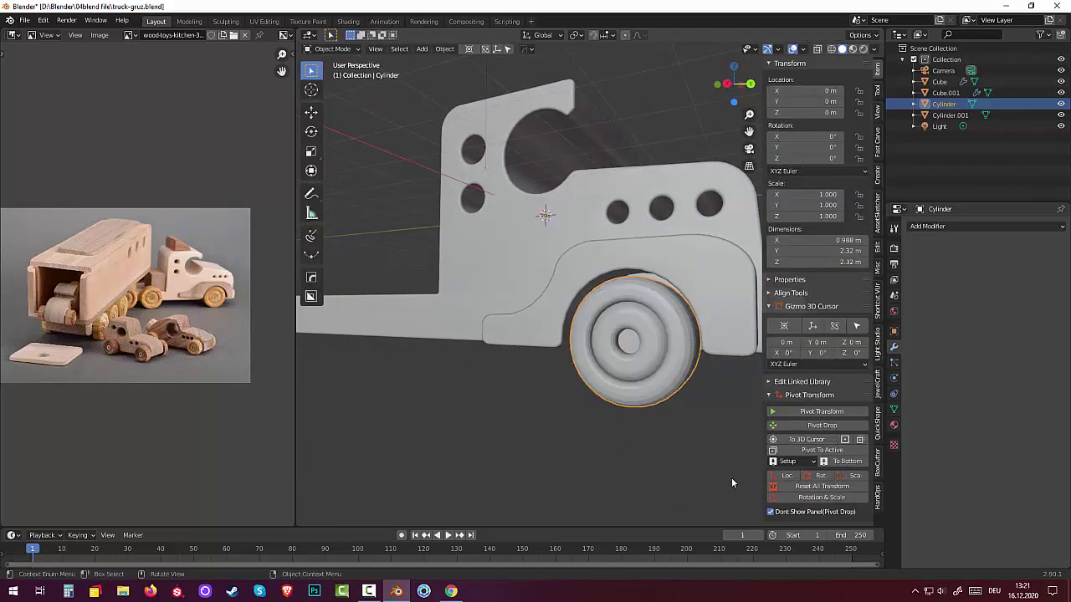
right_click(670, 378)
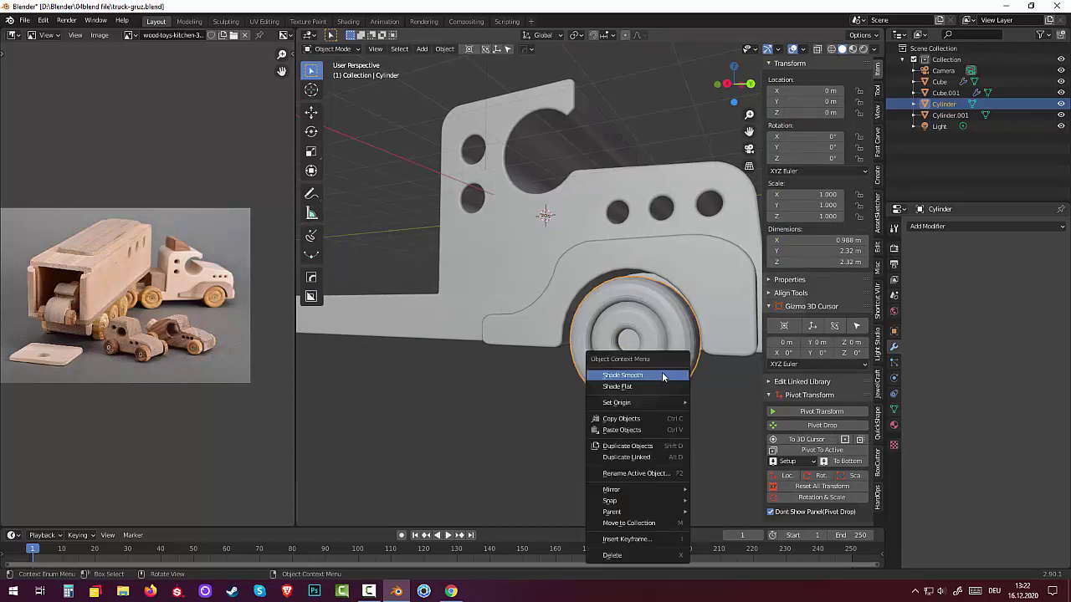
left_click(656, 374)
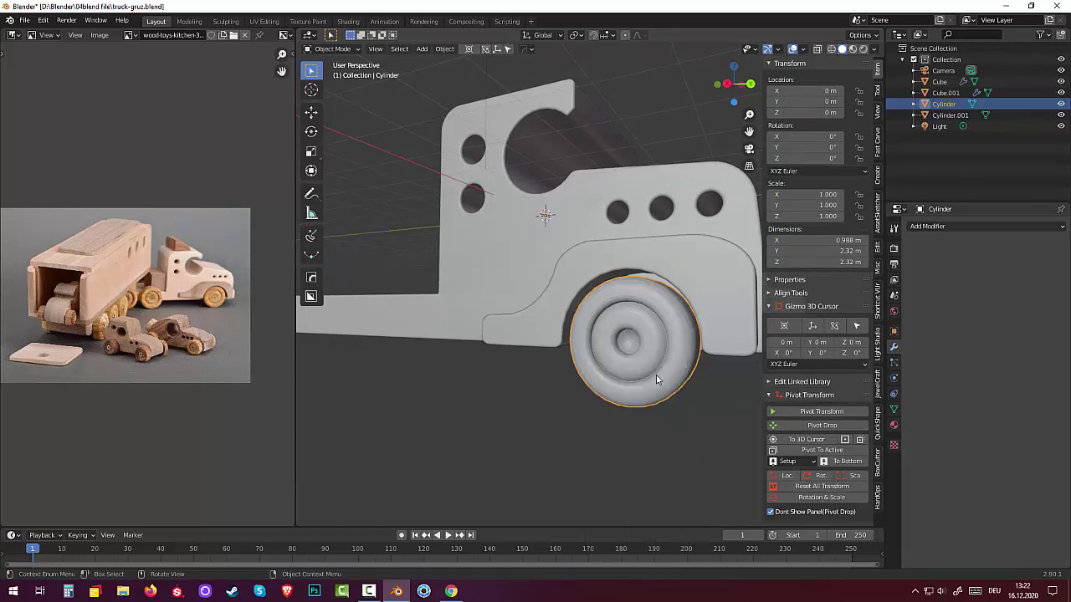
- Enable Auto Smooth at 30° in the wheel mesh's Normals settings
left_click(894, 410)
left_click(925, 417)
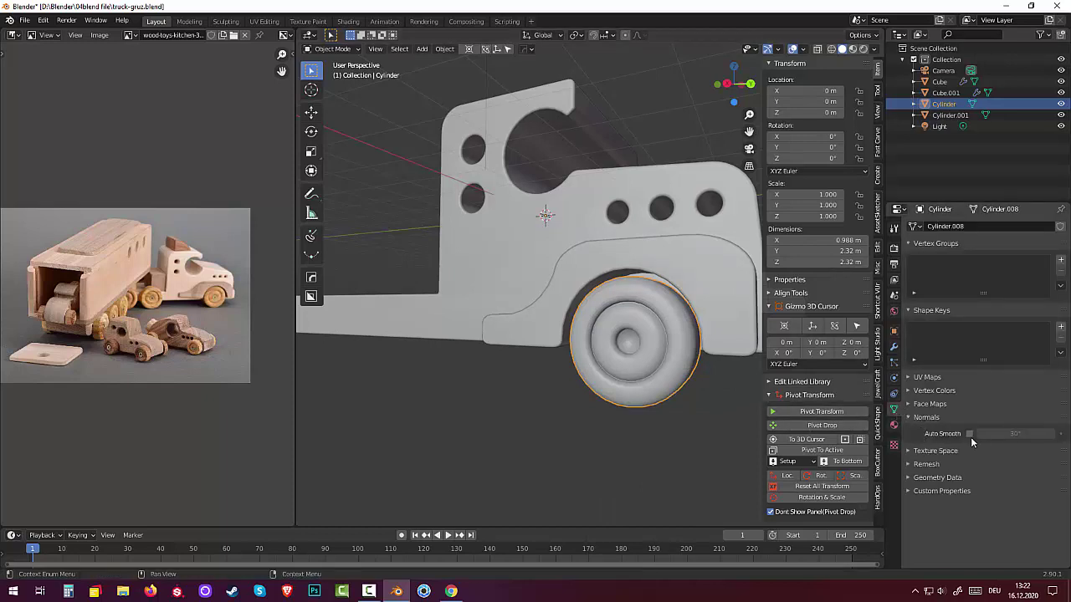
left_click(969, 434)
left_click(627, 462)
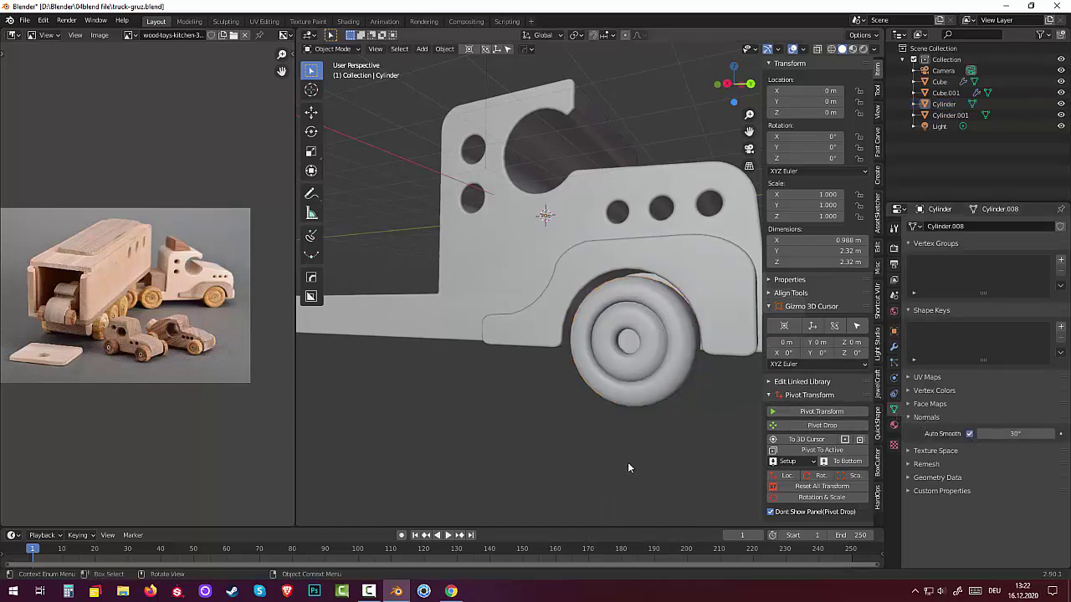
mouse_move(639, 463)
middle_mouse_down()
mouse_move(542, 497)
mouse_move(508, 464)
mouse_move(555, 409)
mouse_move(656, 463)
middle_mouse_up()
scroll(653, 464, "down", 2)
scroll(654, 463, "down", 3)
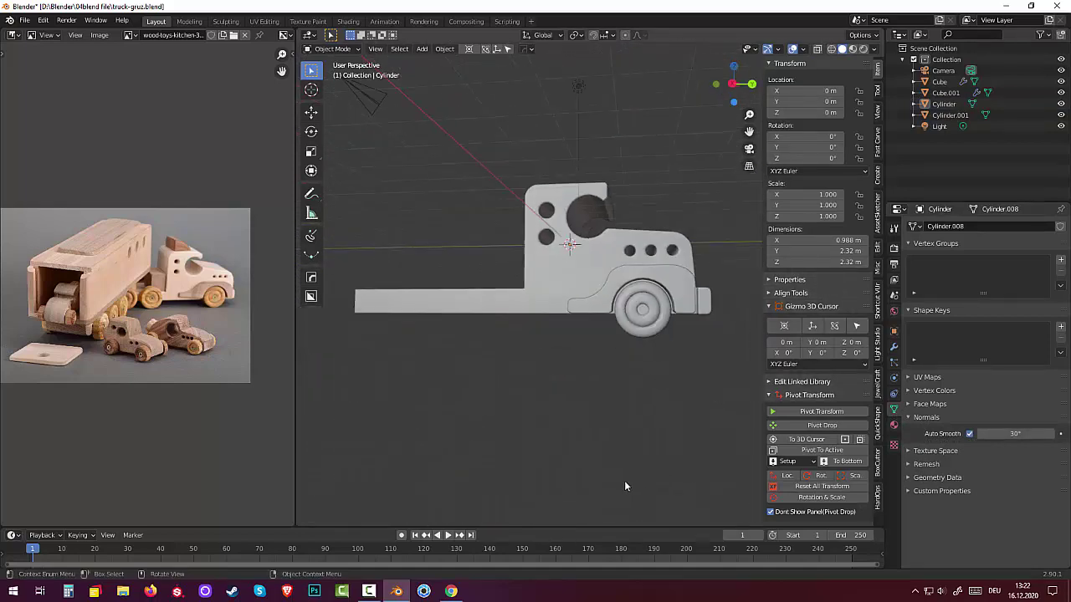
- In right side view, duplicate the front wheel and slide the copy along Y under the rear chassis
left_click(642, 332)
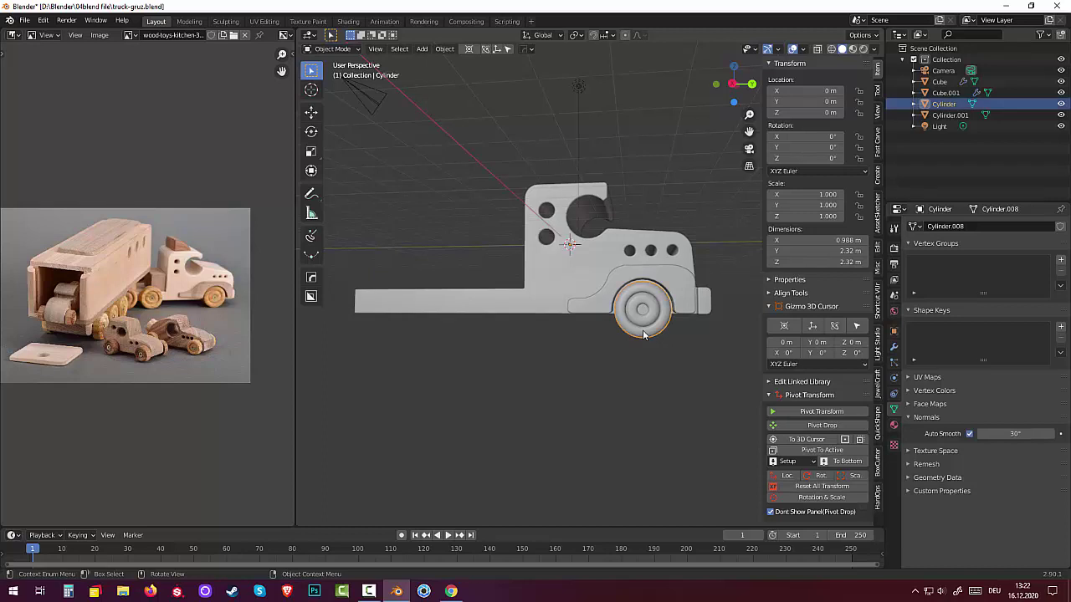
key("KP_3")
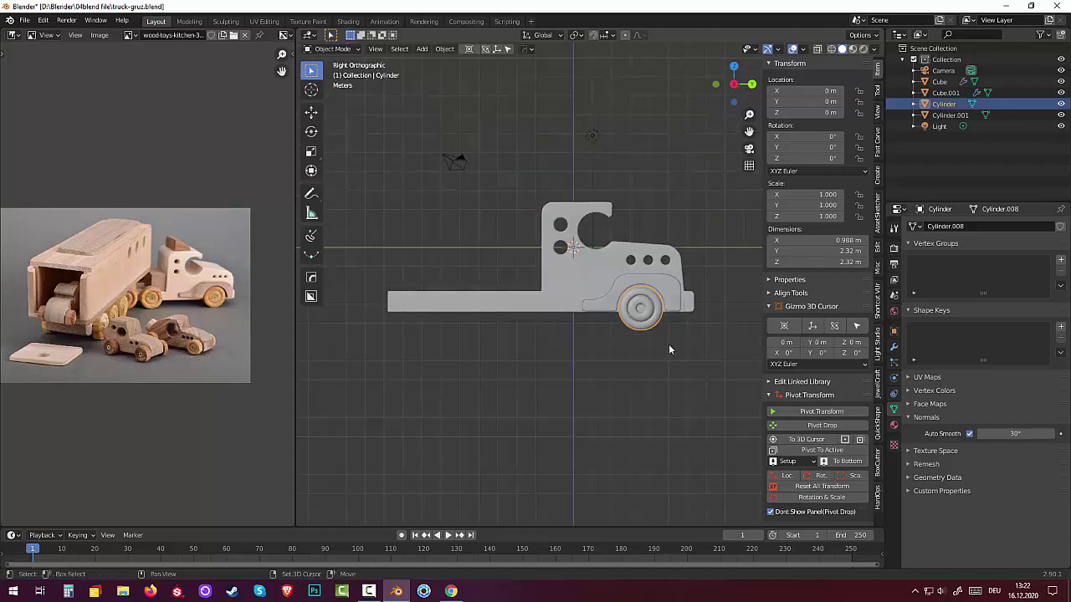
key("shift+d")
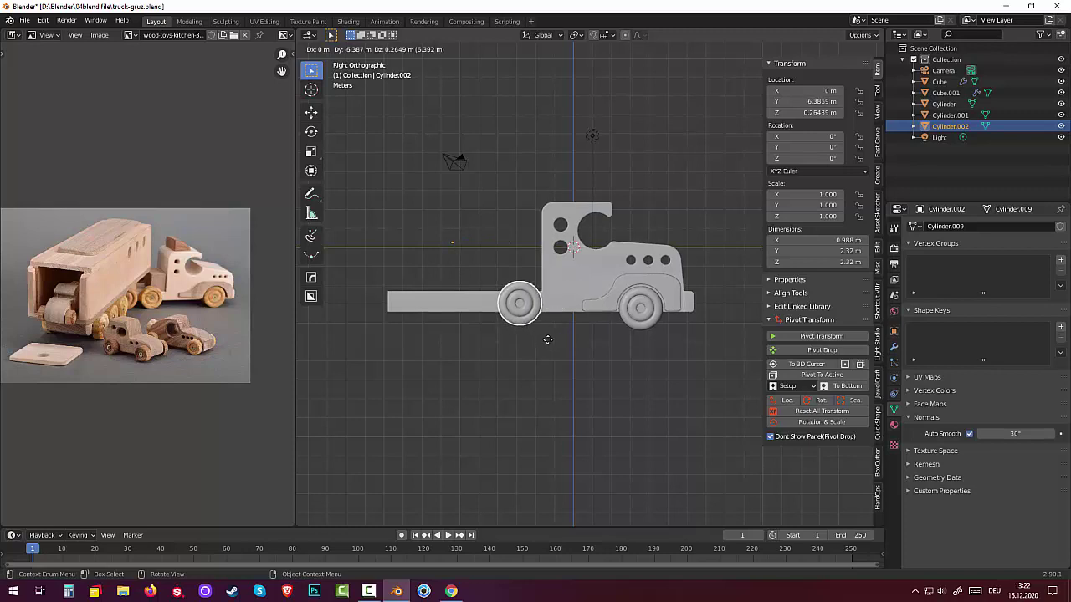
key("y")
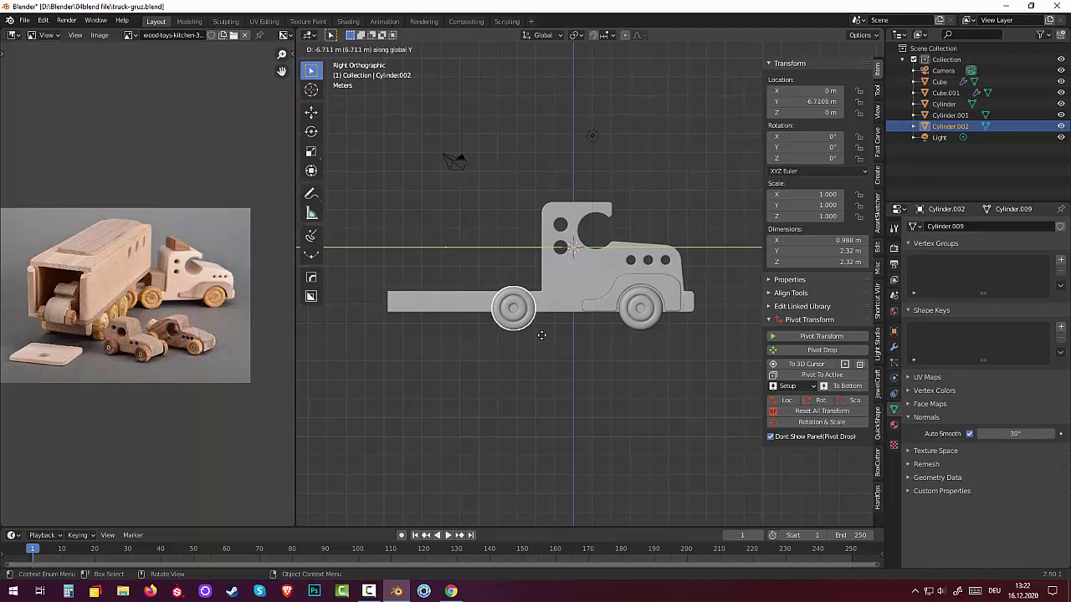
left_click(541, 335)
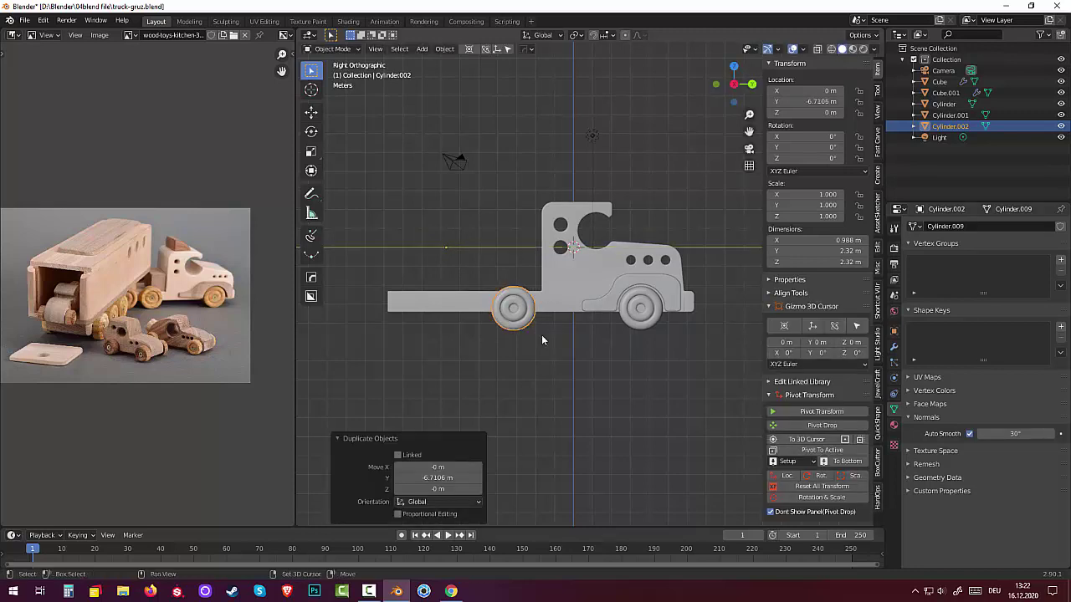
- Duplicate it again and place the third wheel just behind the second along Y
key("shift+d")
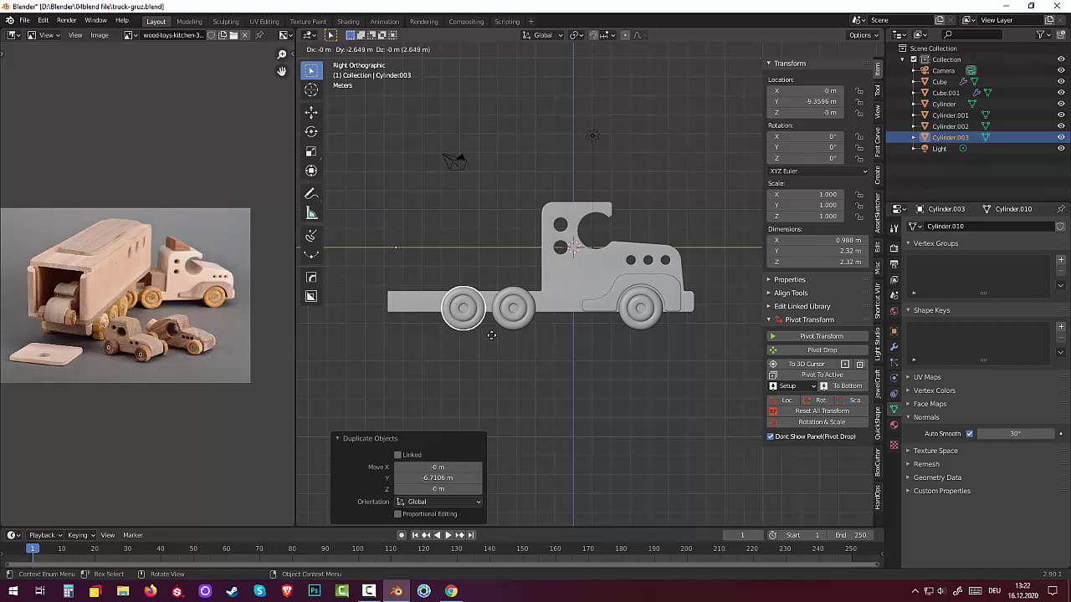
key("y")
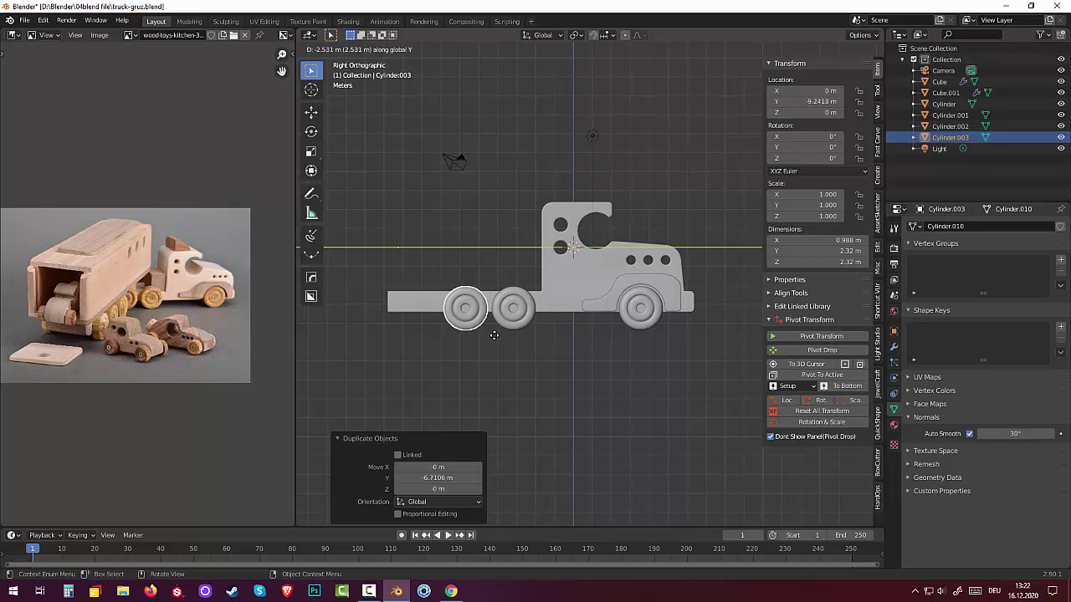
left_click(497, 337)
mouse_move(575, 389)
middle_mouse_down()
mouse_move(601, 415)
mouse_move(644, 406)
middle_mouse_up()
left_click(406, 370)
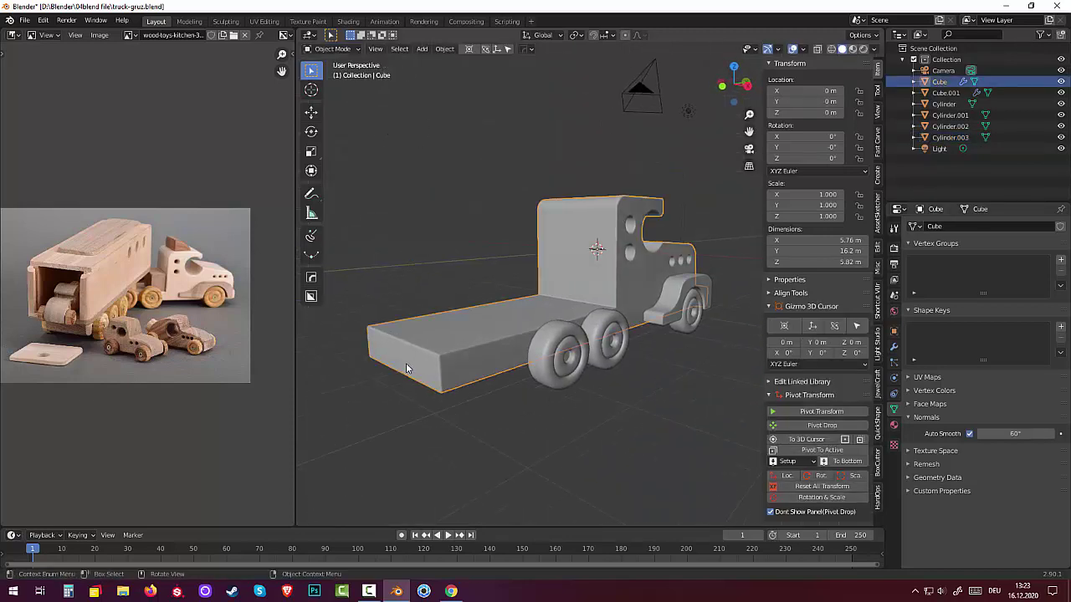
- In Edit Mode, select the chassis bed's rear end face and view it from the right side
key("Tab")
left_click(406, 368)
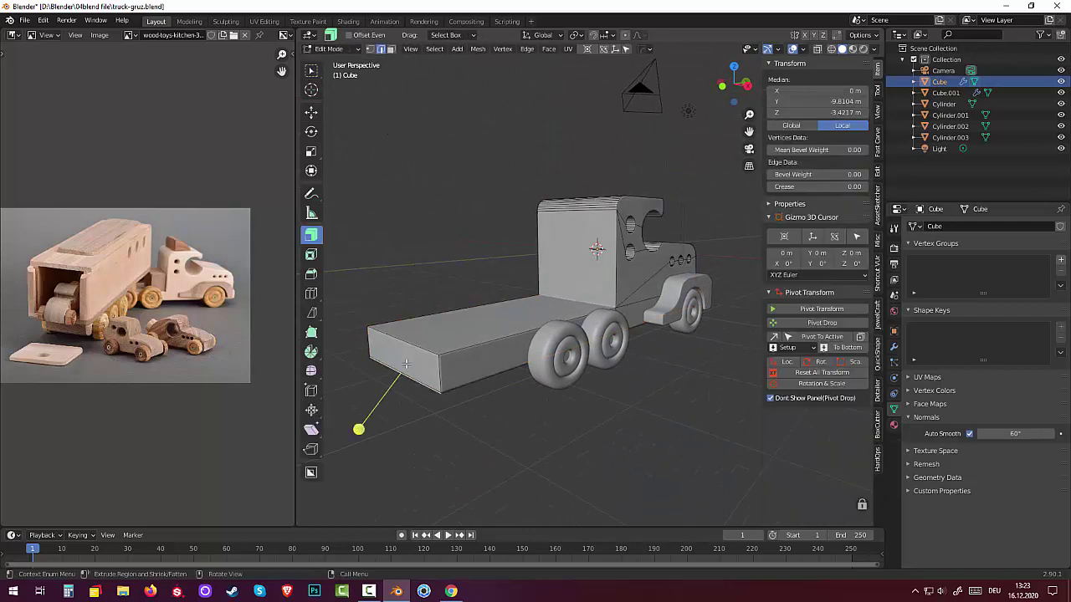
key("3")
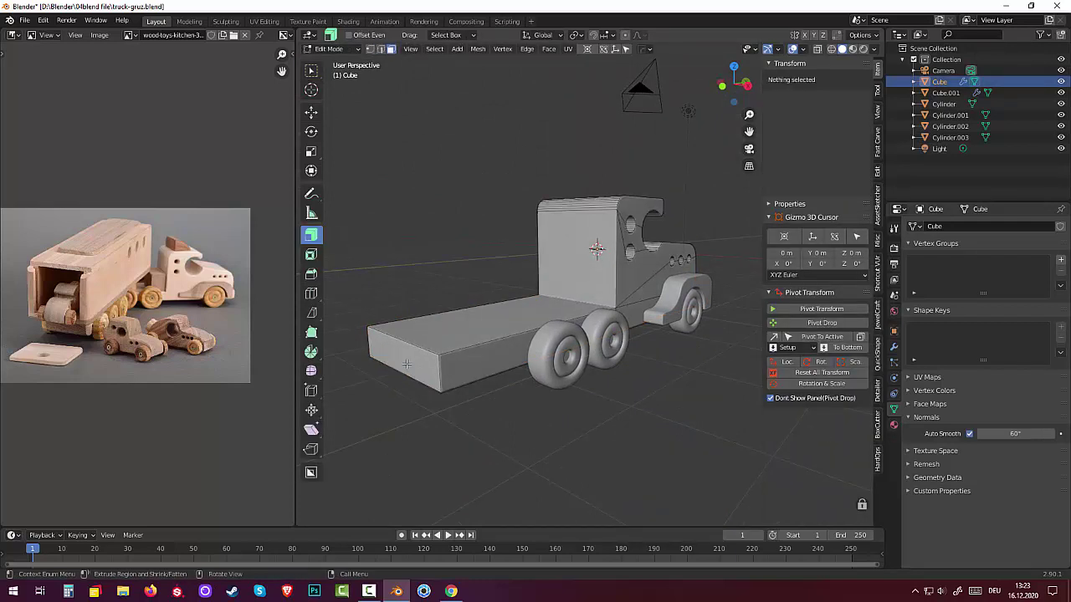
left_click(408, 368)
middle_click_drag(441, 385, 401, 376)
key("KP_3")
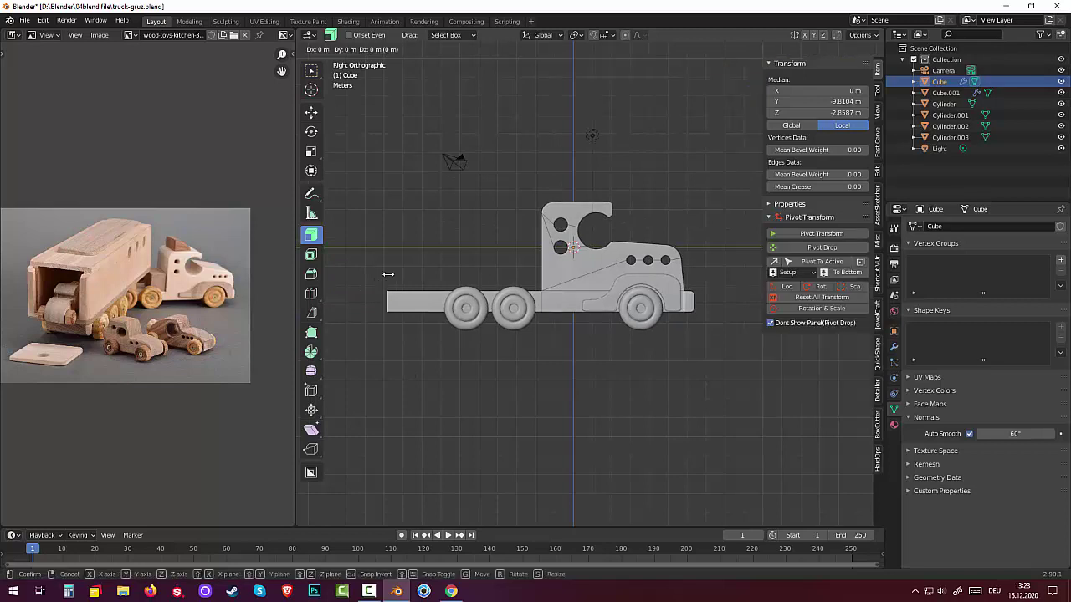
- Move the end face about 1.177 m forward along Y, then deselect all
key("g")
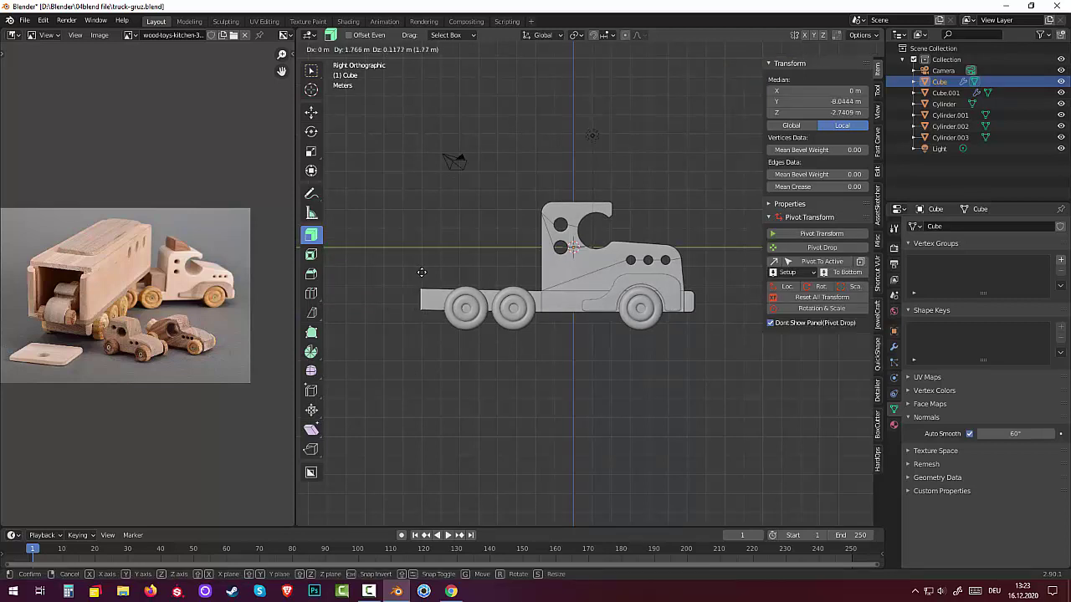
key("y")
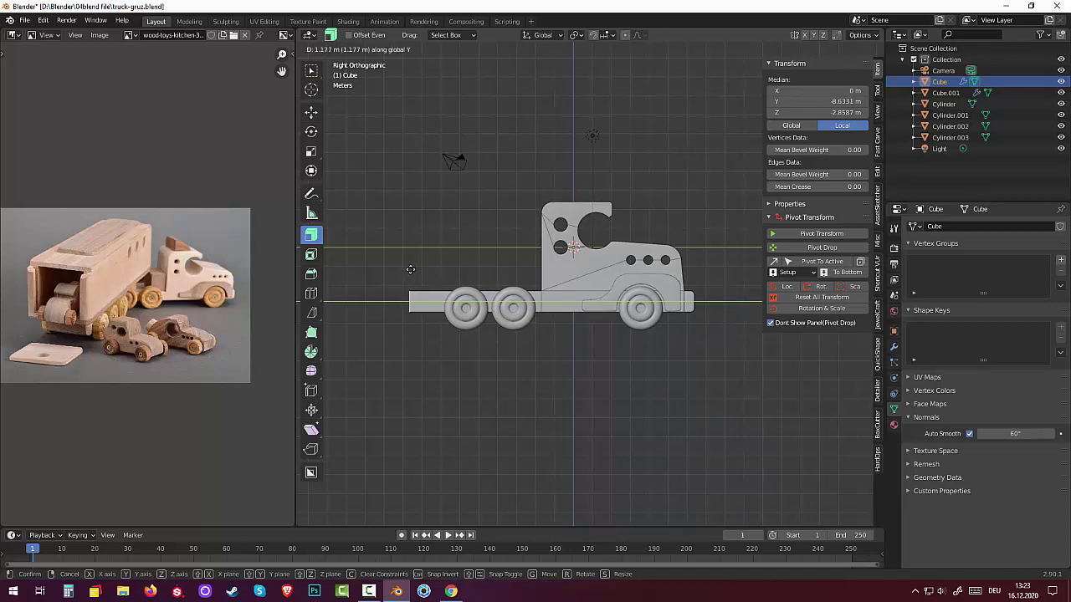
left_click(411, 270)
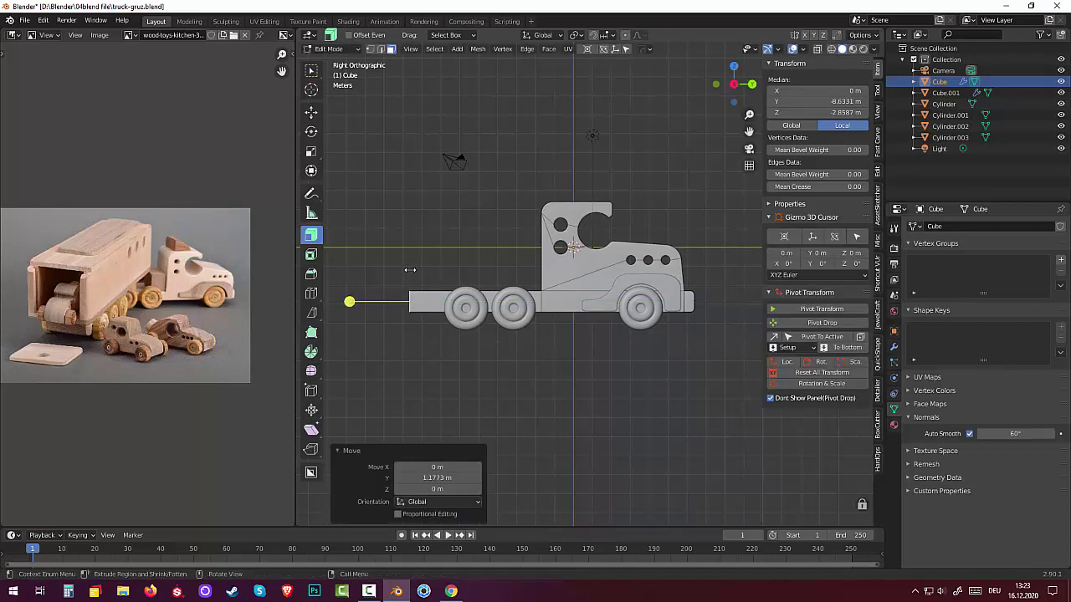
key("alt+a")
mouse_move(418, 400)
middle_mouse_down()
mouse_move(478, 428)
mouse_move(461, 399)
mouse_move(434, 404)
middle_mouse_up()
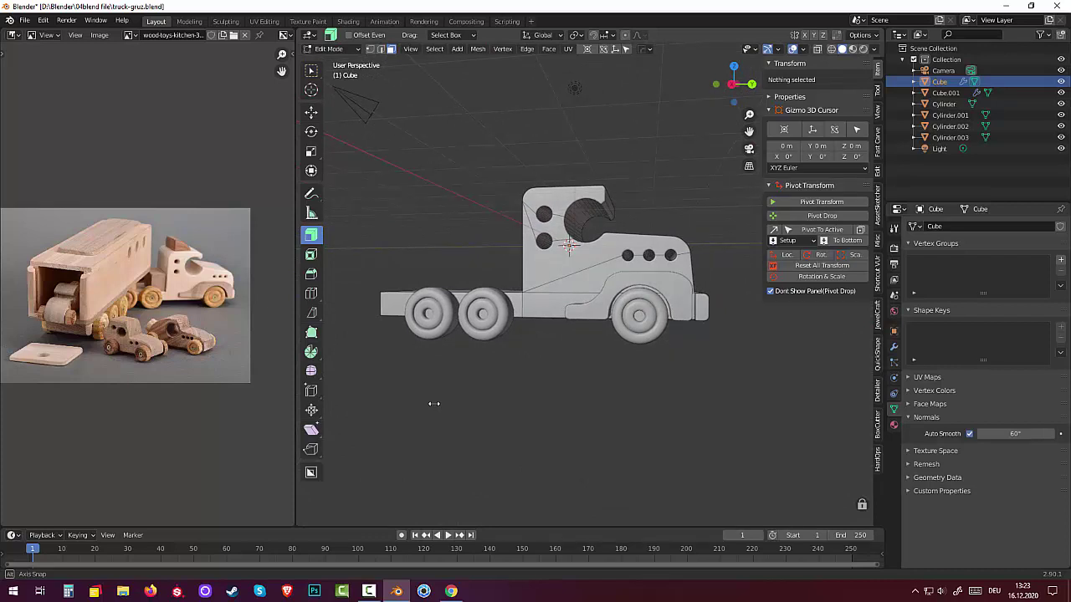
mouse_move(435, 404)
middle_mouse_down()
mouse_move(468, 407)
mouse_move(433, 404)
middle_mouse_up()
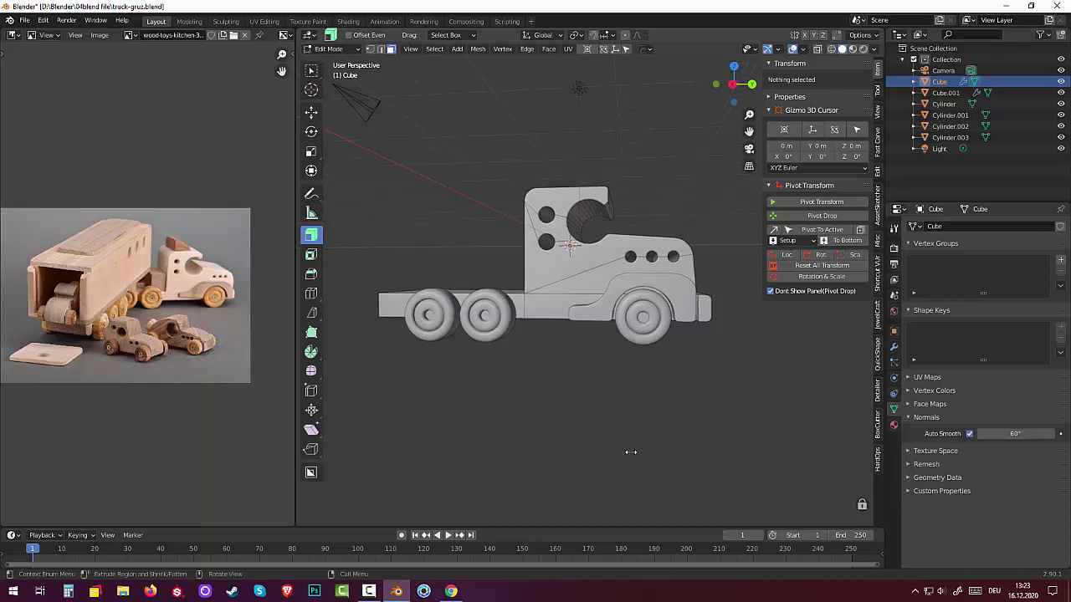
left_click(319, 48)
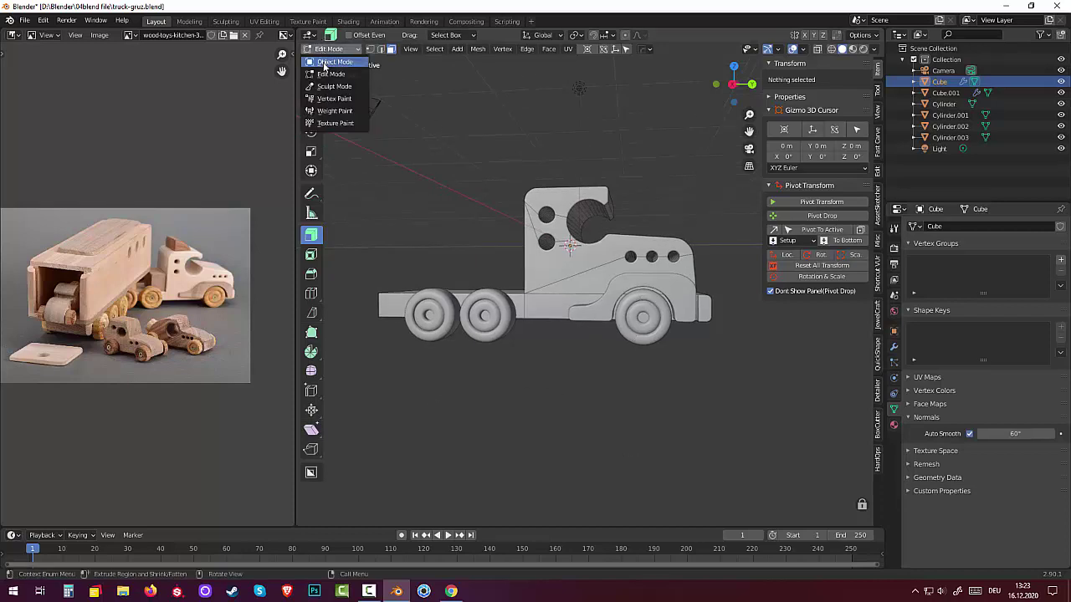
- Set the front wheel's origin to its geometry centre and scale the wheel up slightly
left_click(334, 62)
left_click(644, 337)
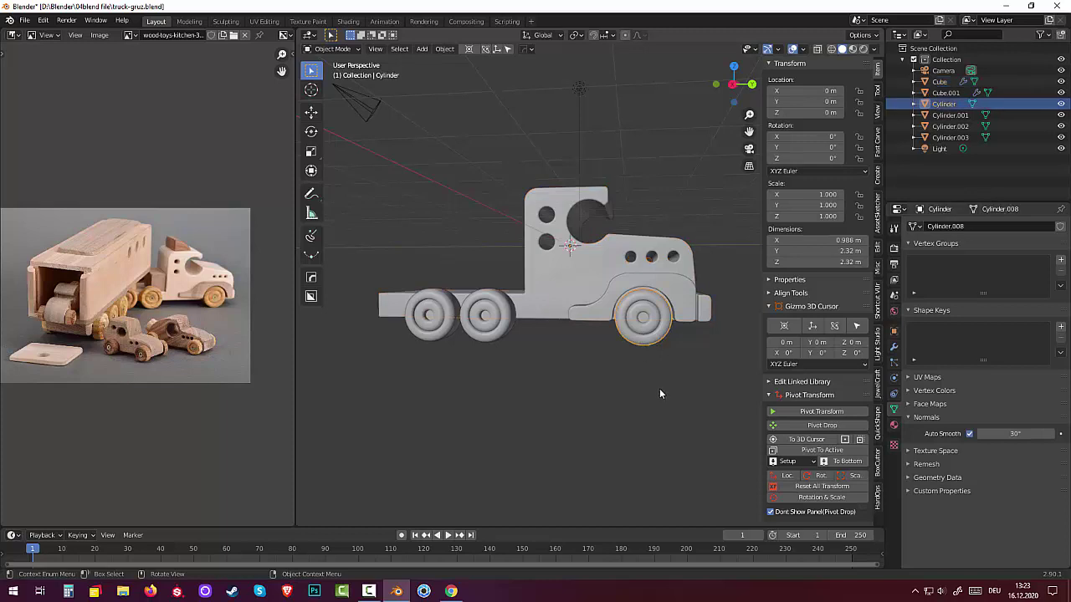
middle_click_drag(659, 388, 646, 384)
key("KP_3")
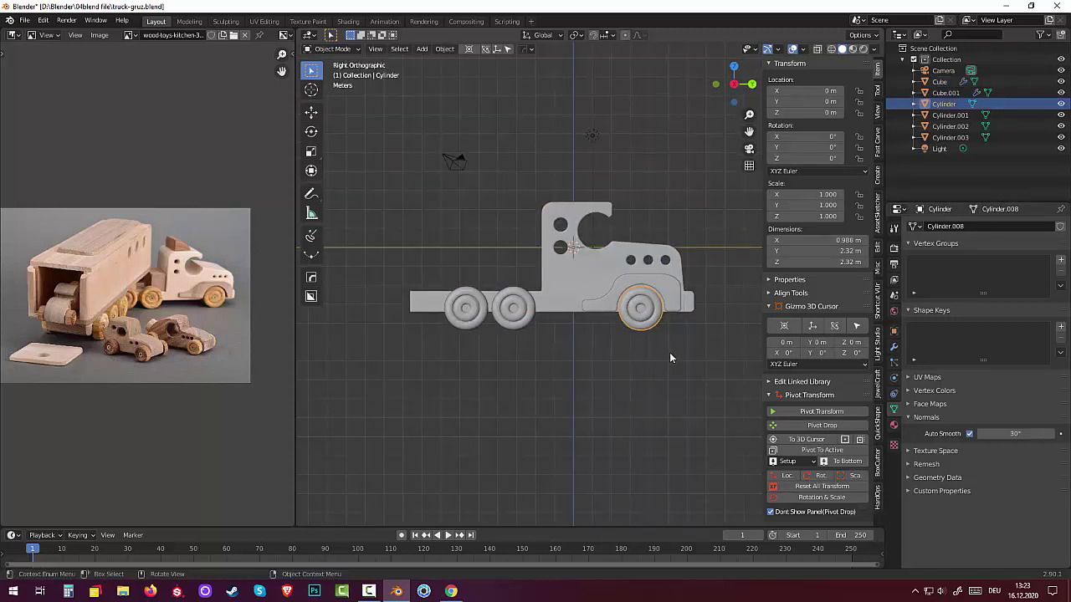
key("s")
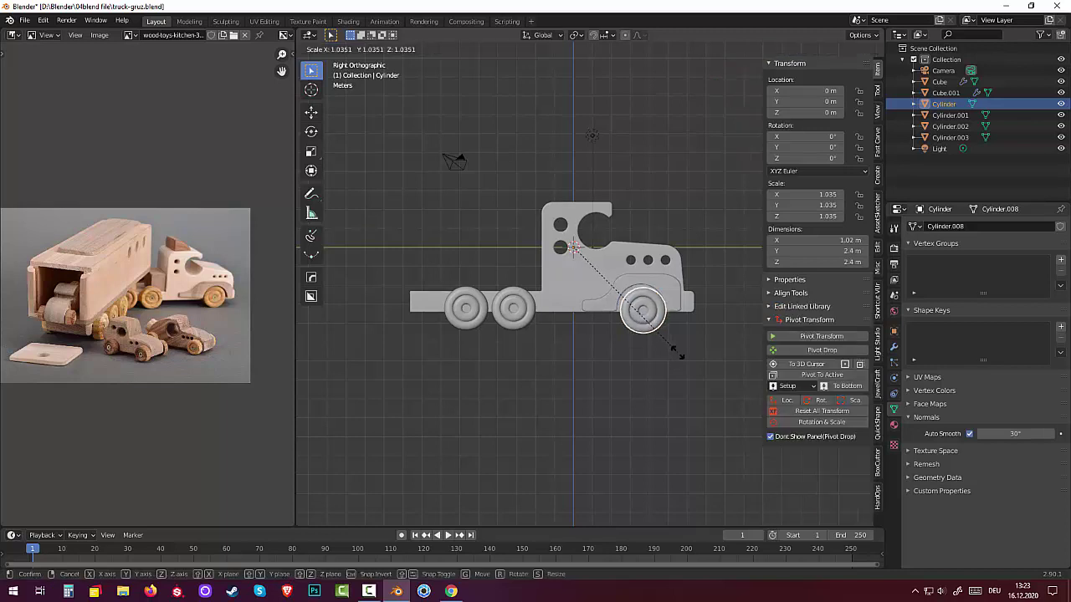
key("Escape")
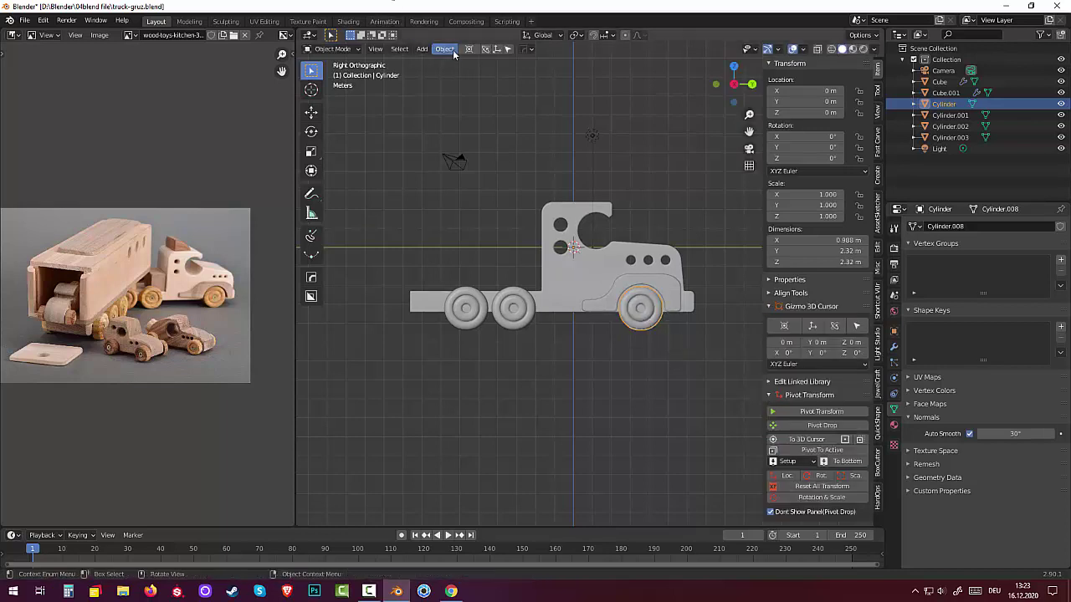
left_click(444, 48)
mouse_move(462, 73)
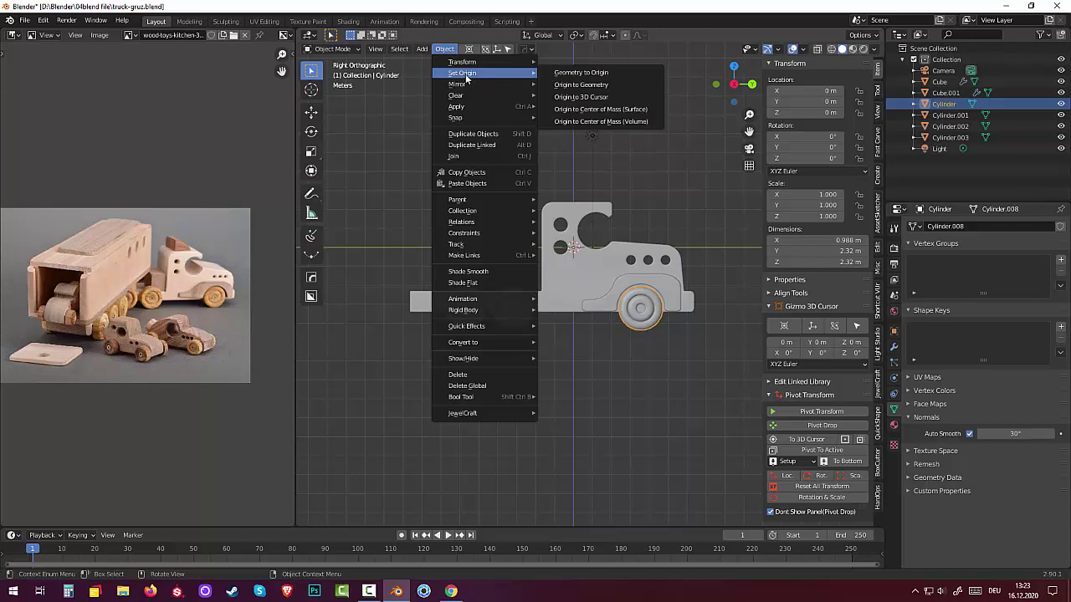
left_click(571, 85)
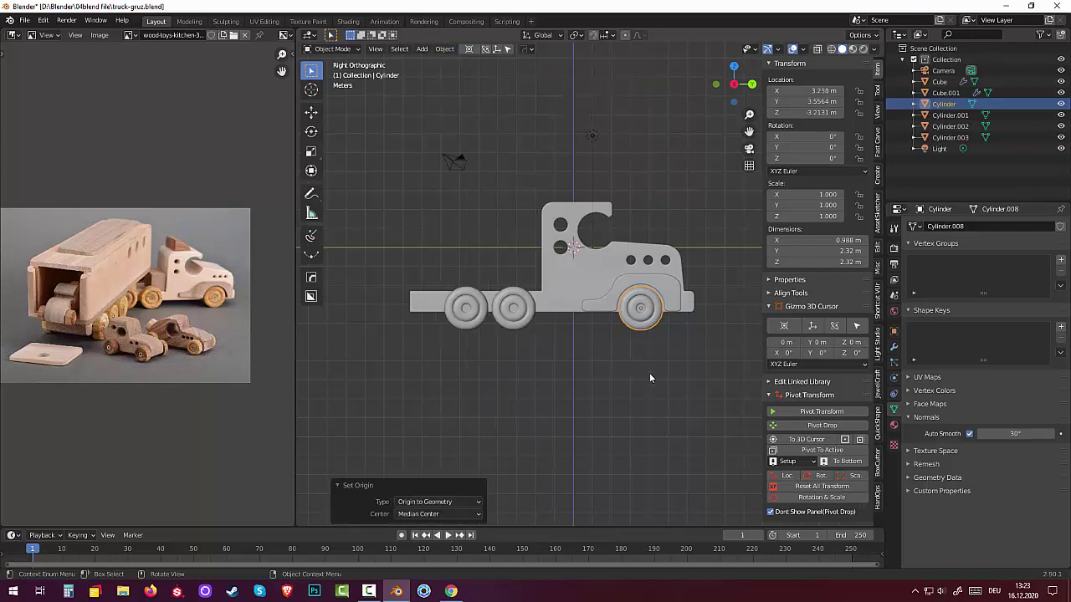
key("s")
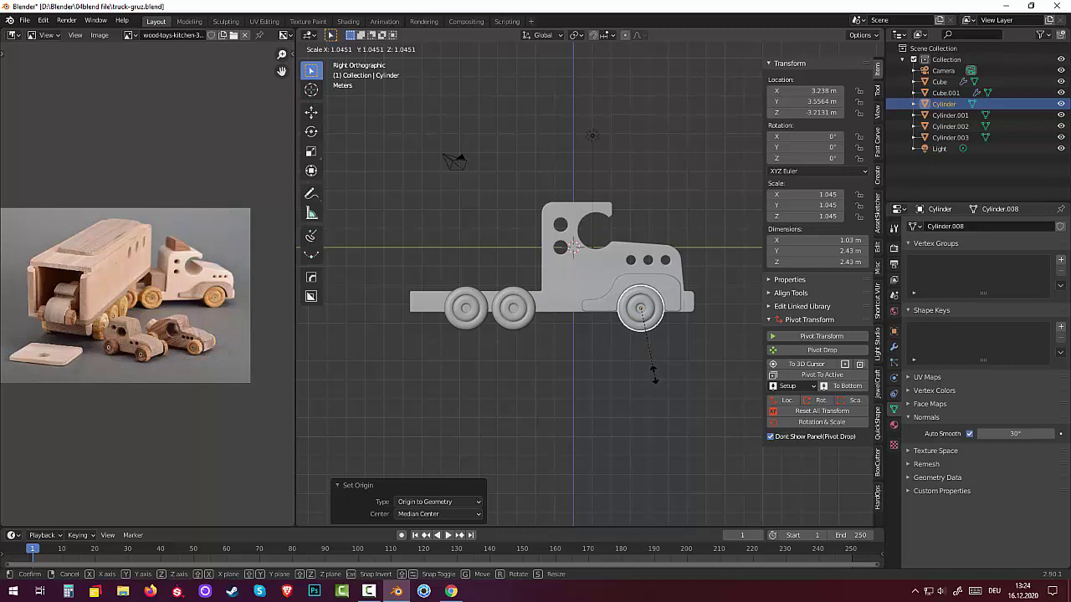
left_click(654, 375)
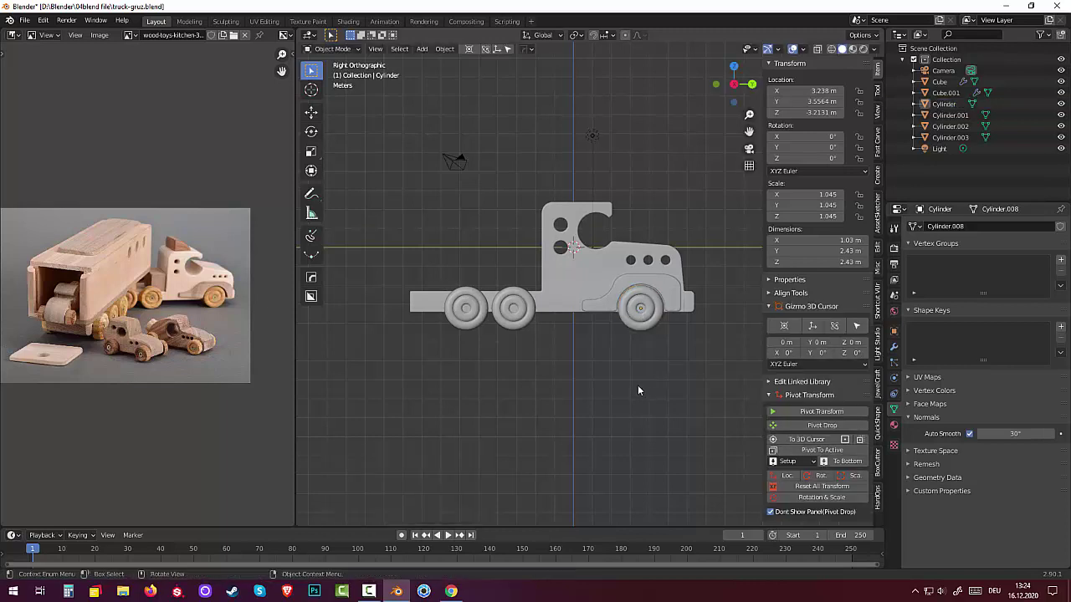
- Delete the two rear wheels, then bring up the Shift+A add menu from an angled view
left_click(510, 323)
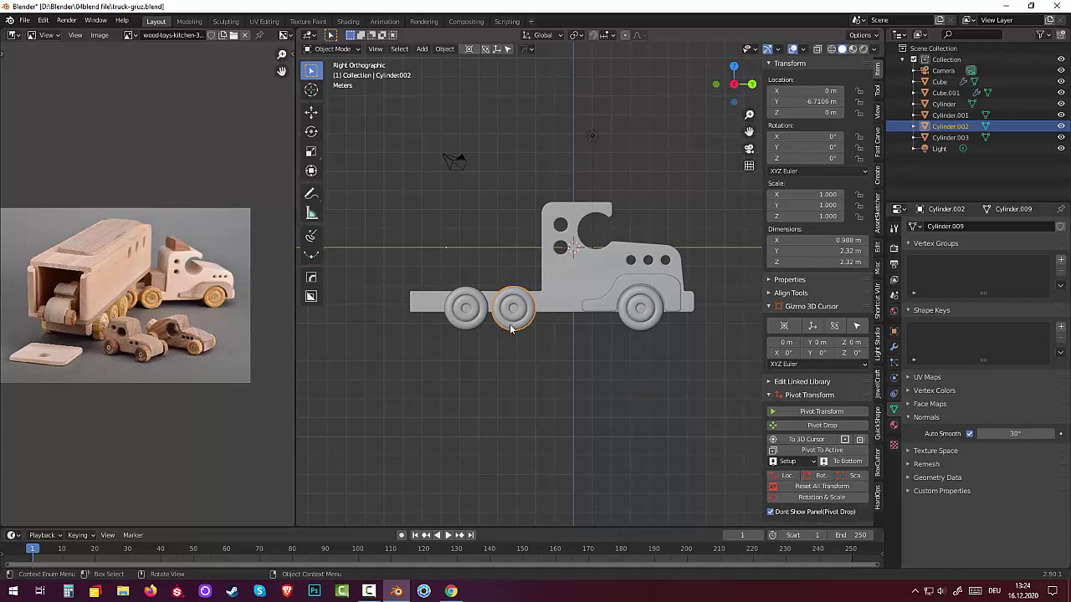
key("Delete")
key("ctrl+z")
key("Delete")
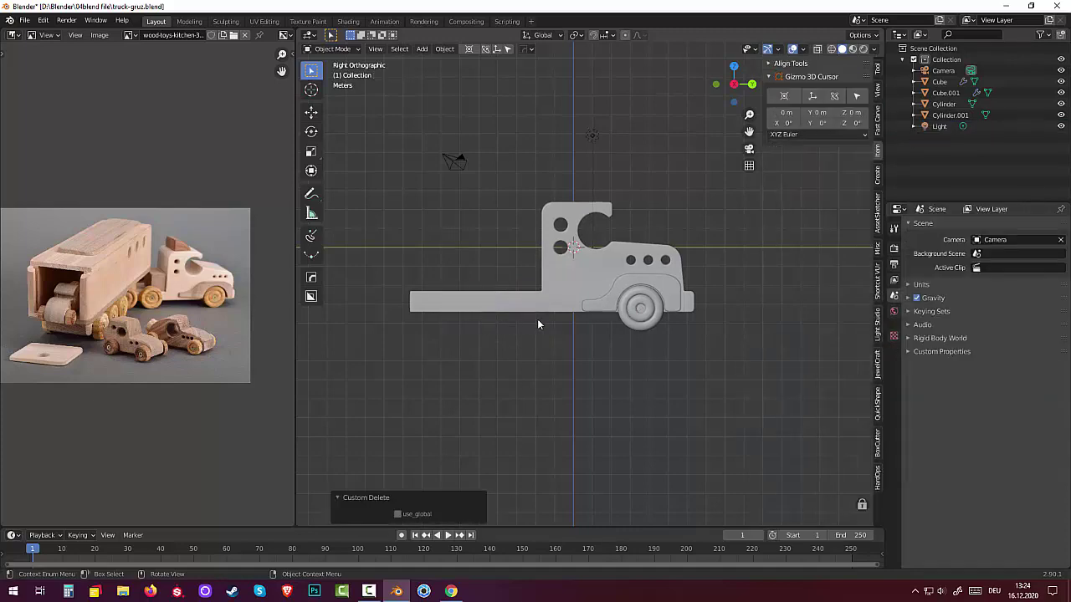
left_click(640, 311)
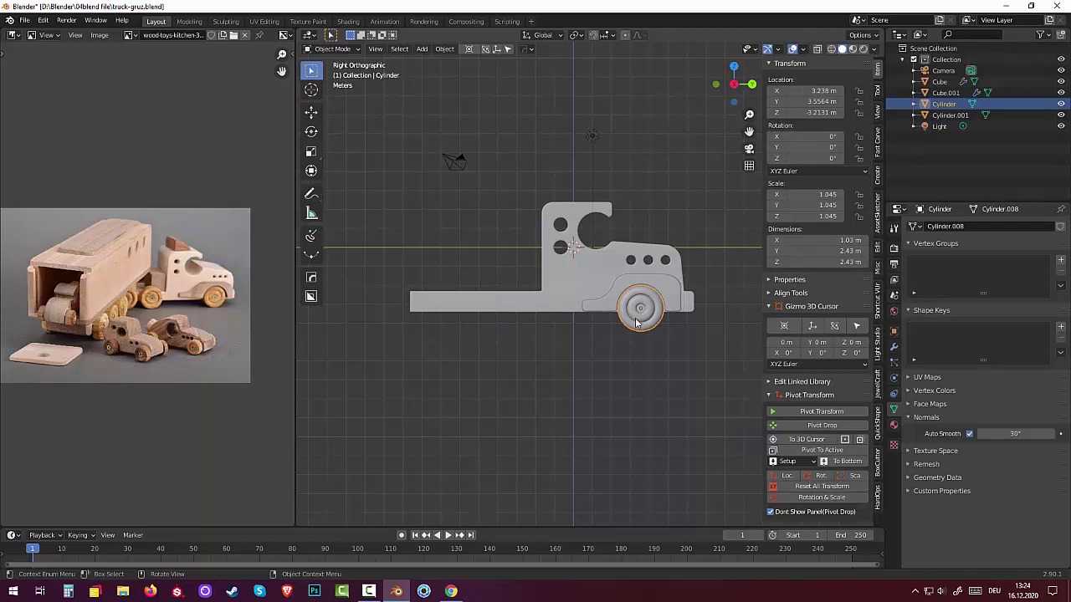
left_click(650, 384)
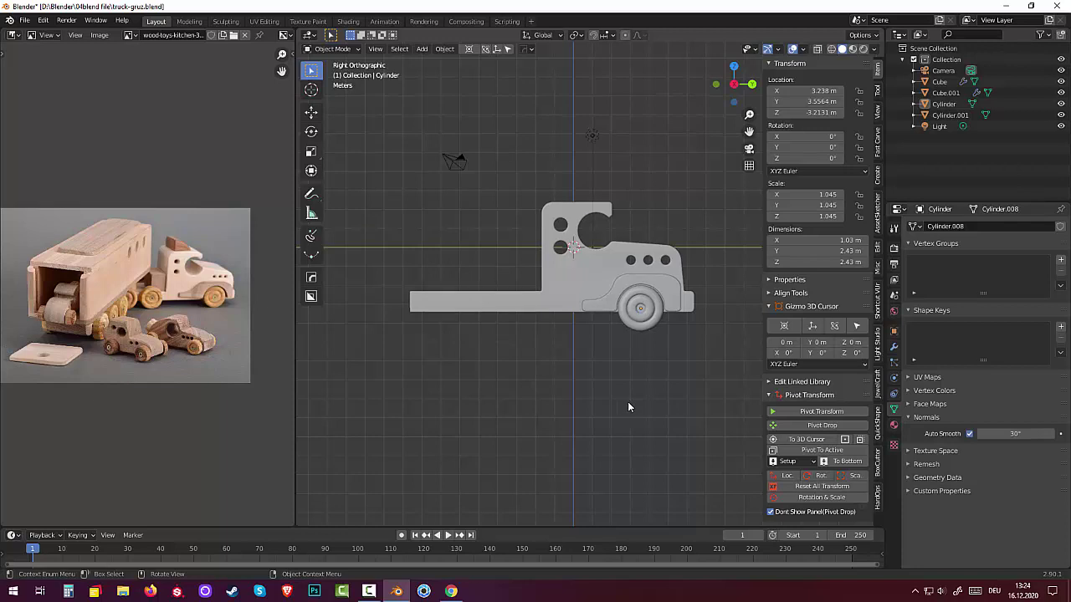
middle_click_drag(627, 403, 600, 412)
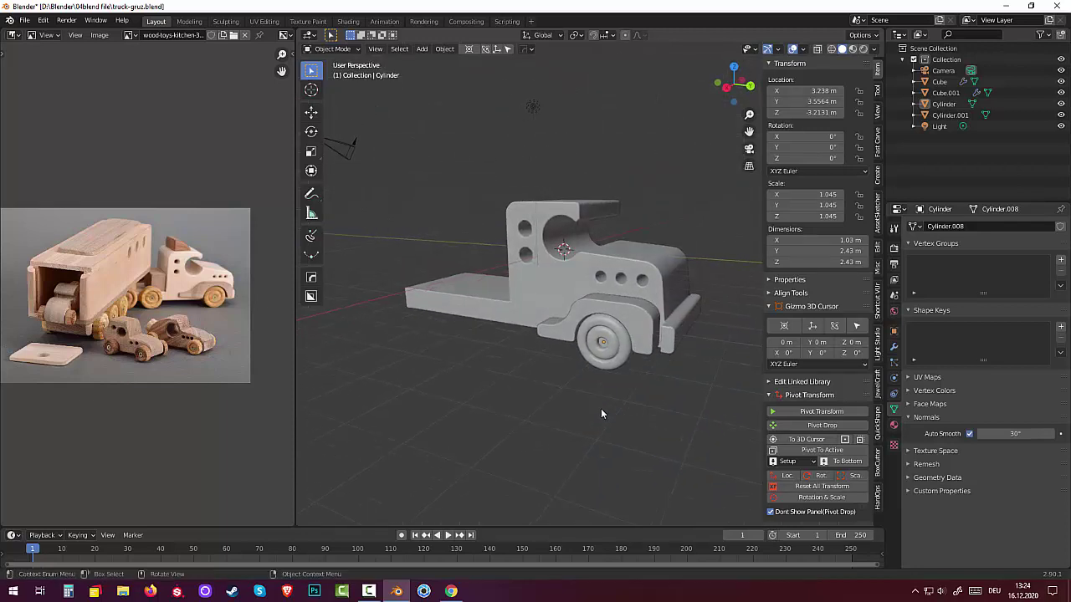
key("shift+a")
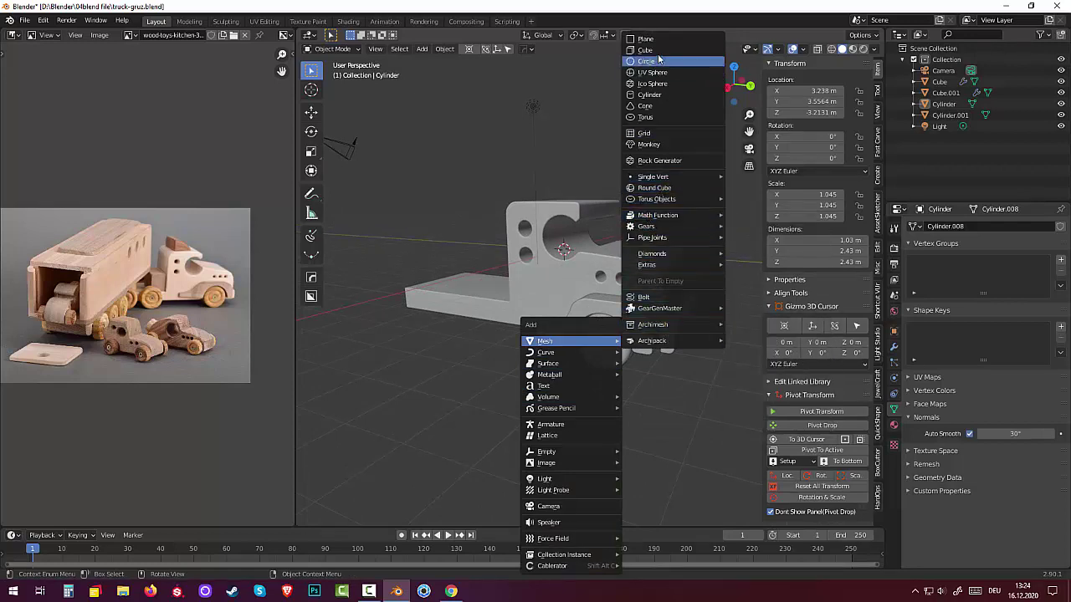
mouse_move(648, 227)
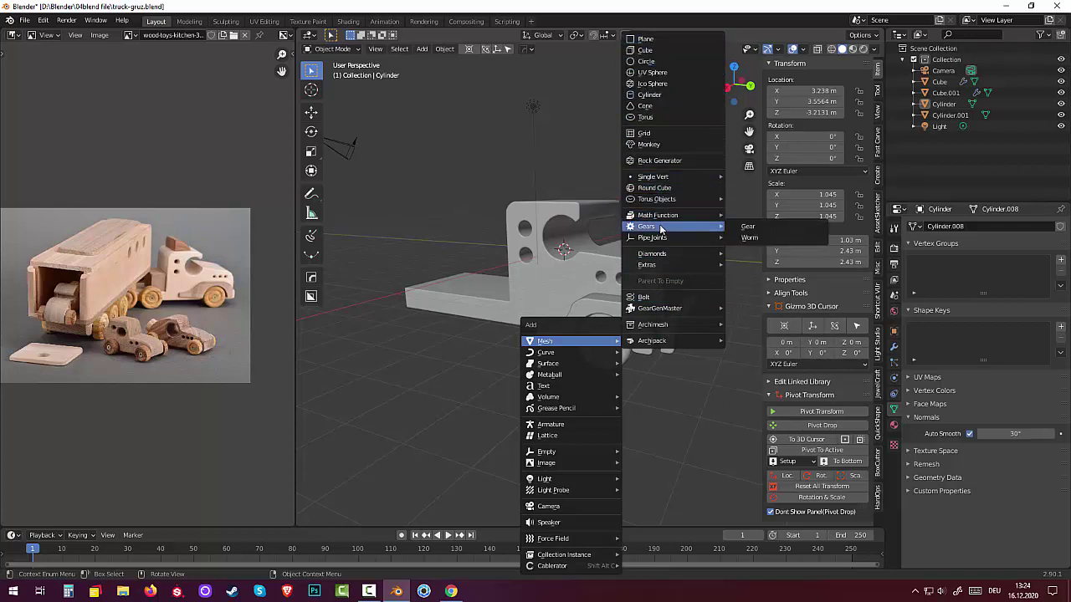
- Add a bolt with a Phillips bit type and a 1.7 m head height
left_click(652, 298)
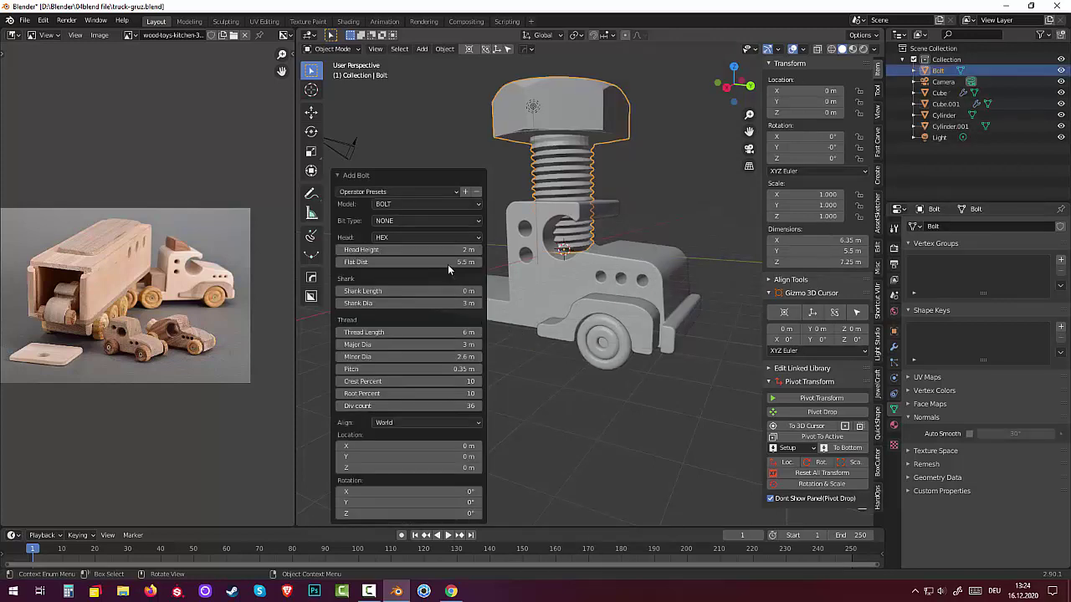
left_click(419, 220)
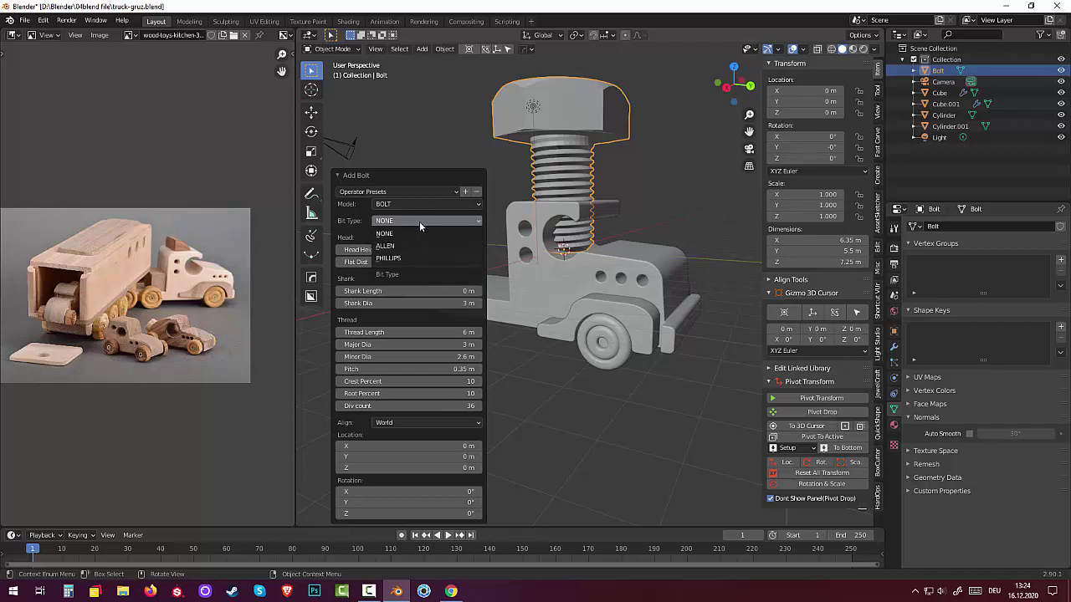
left_click(409, 246)
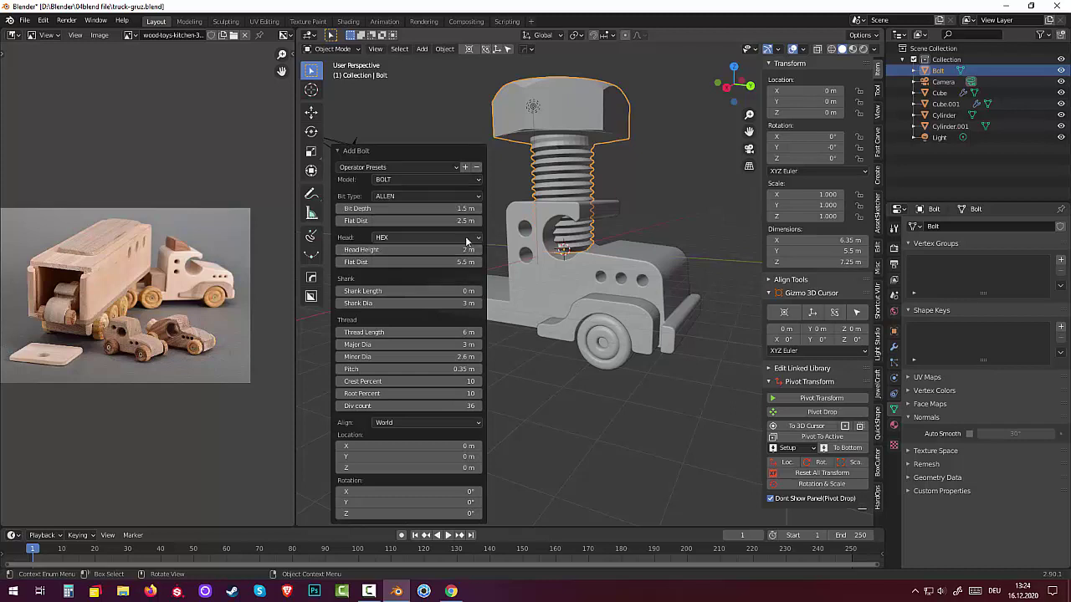
mouse_move(465, 236)
middle_mouse_down()
mouse_move(631, 197)
mouse_move(623, 276)
middle_mouse_up()
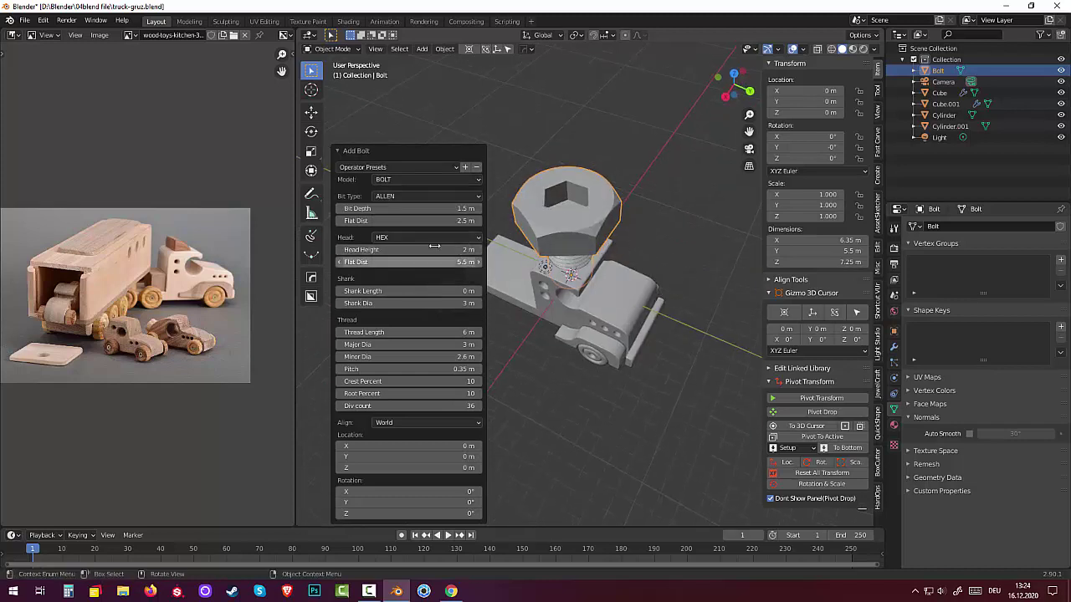
left_click(436, 198)
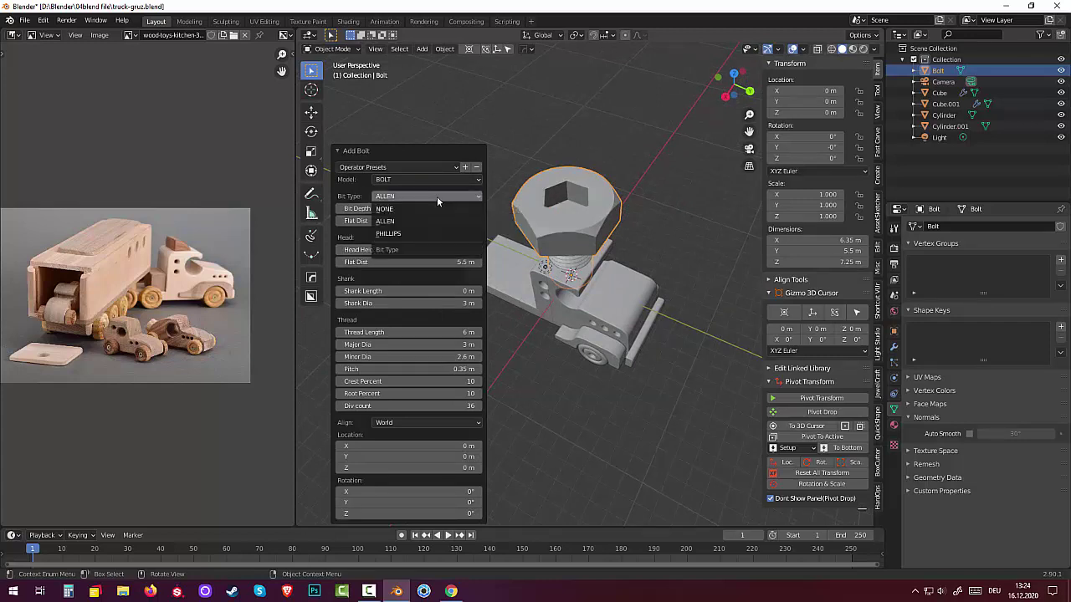
left_click(404, 235)
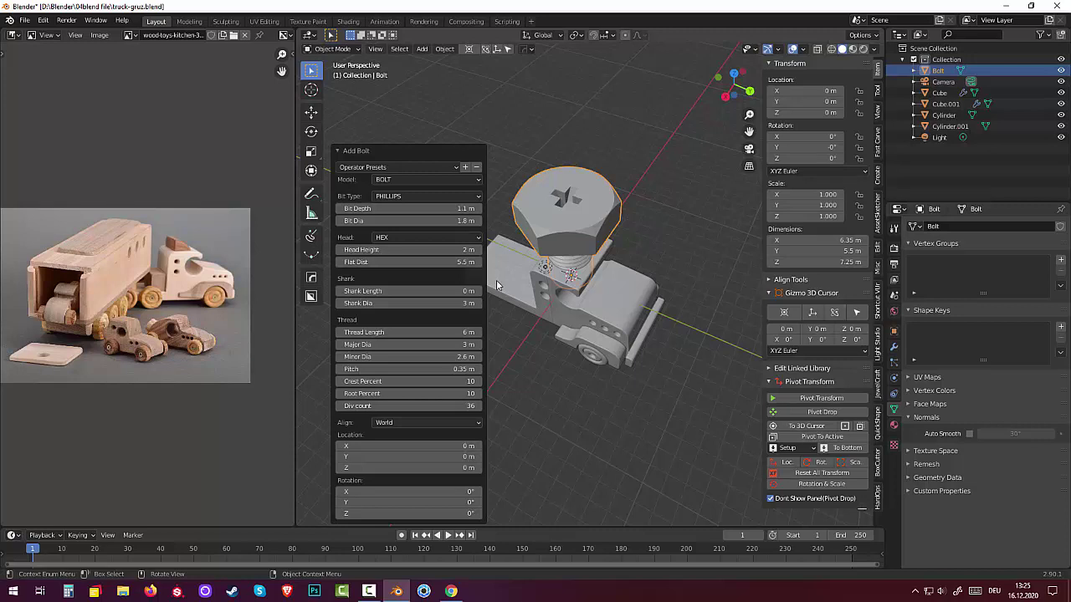
left_click(475, 250)
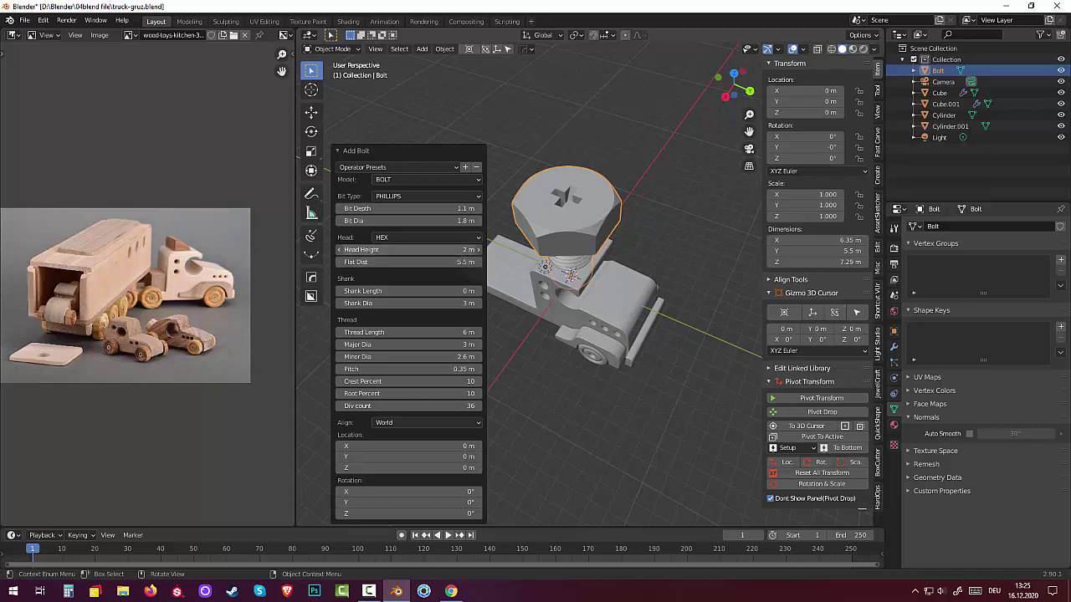
left_click_drag(474, 249, 460, 253)
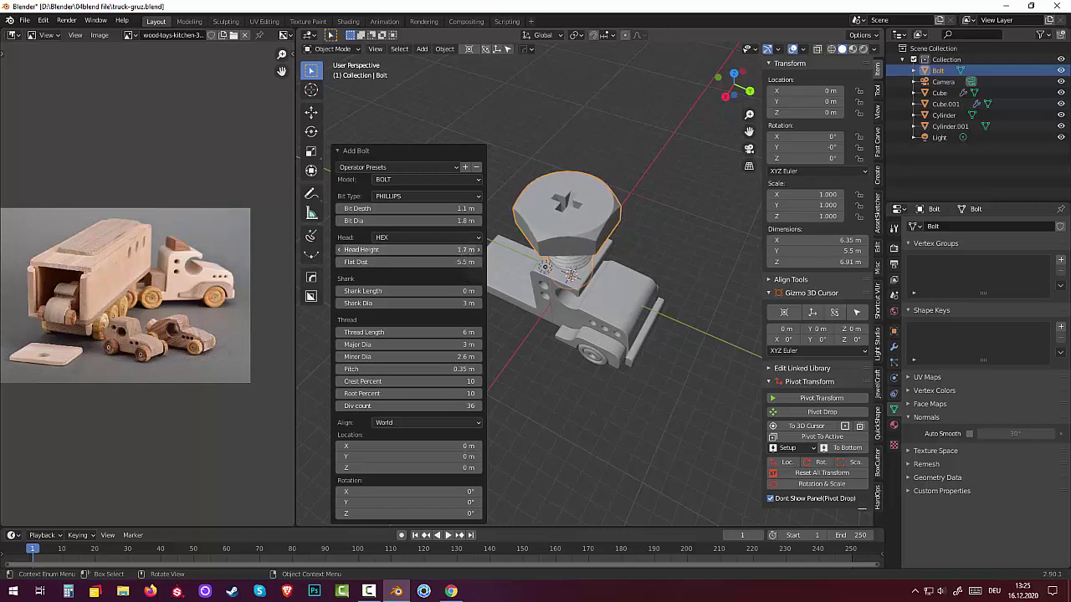
- Change the bolt's head shape to Dome, then finish the bolt and reselect it
left_click(388, 237)
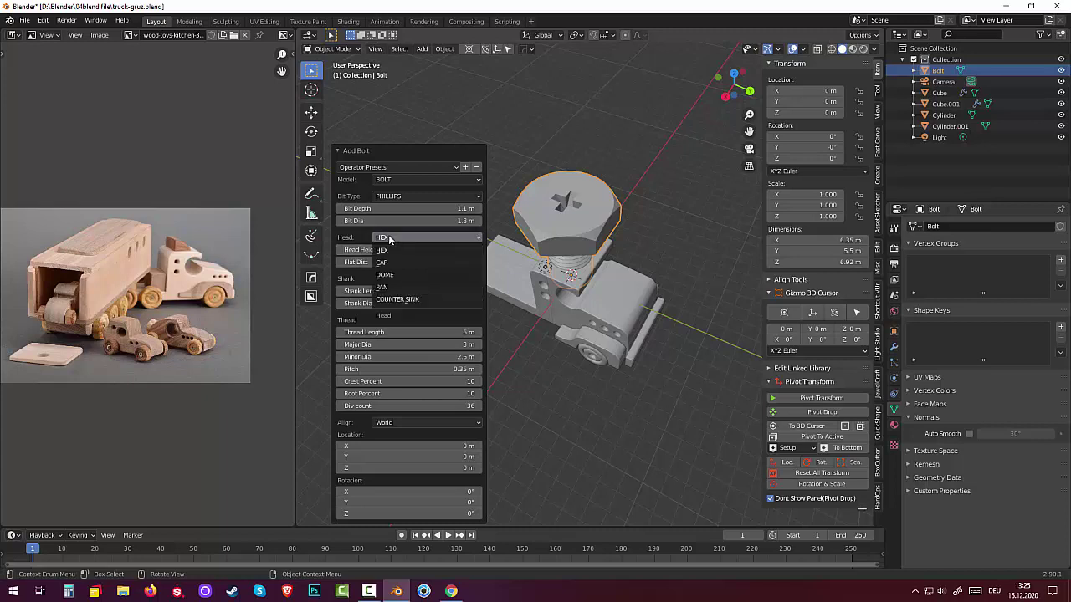
left_click(396, 287)
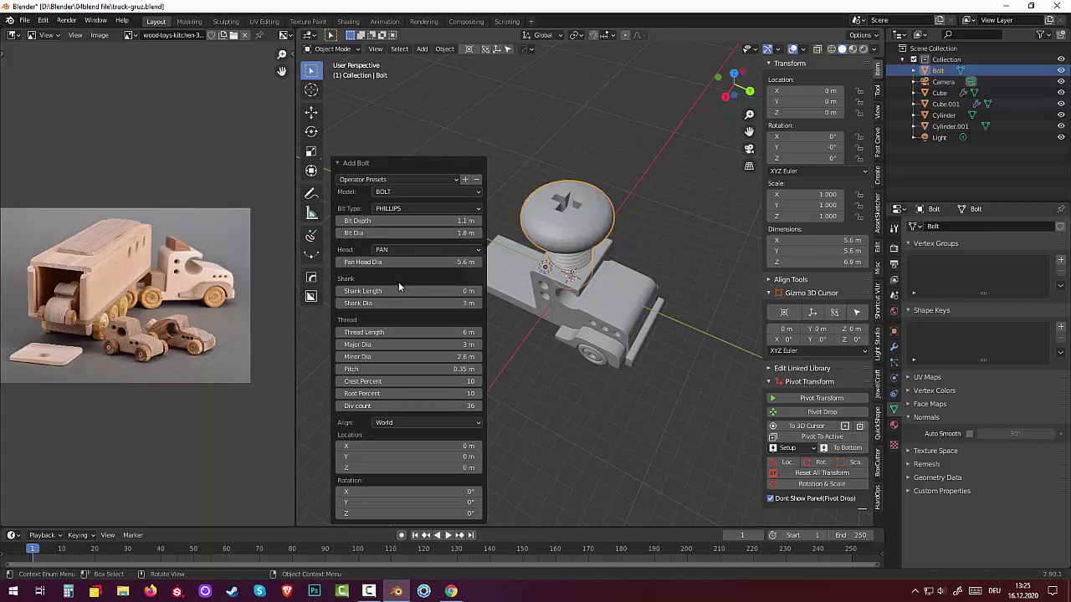
left_click(395, 250)
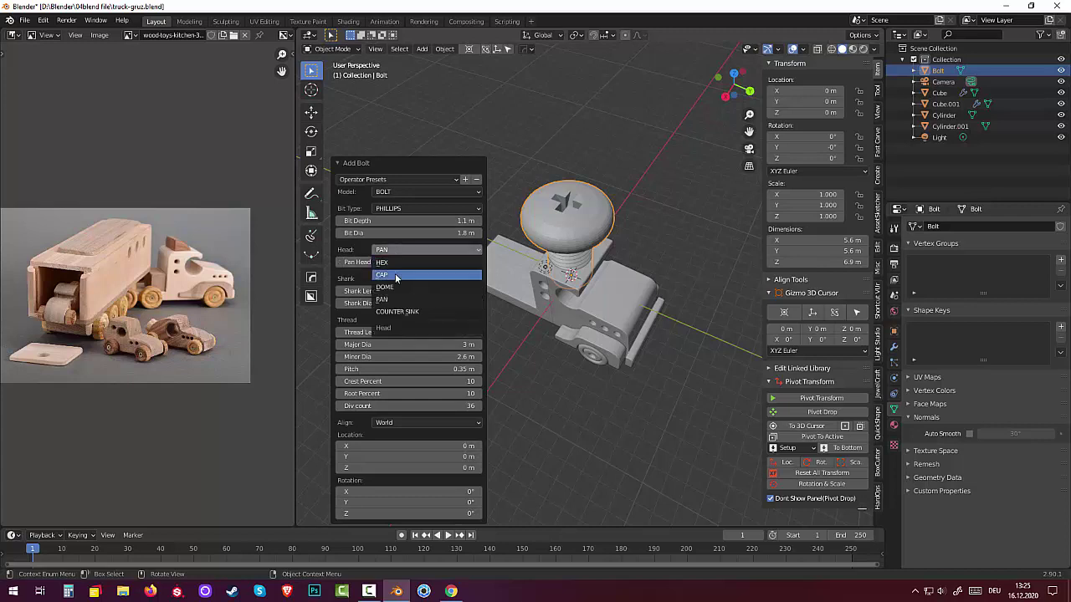
left_click(395, 273)
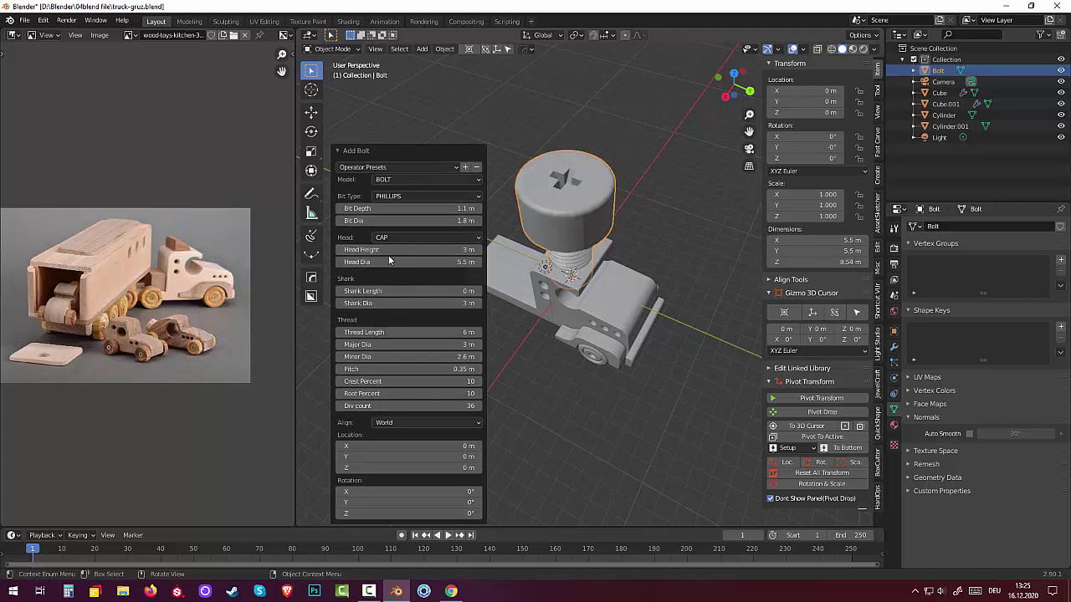
left_click(392, 242)
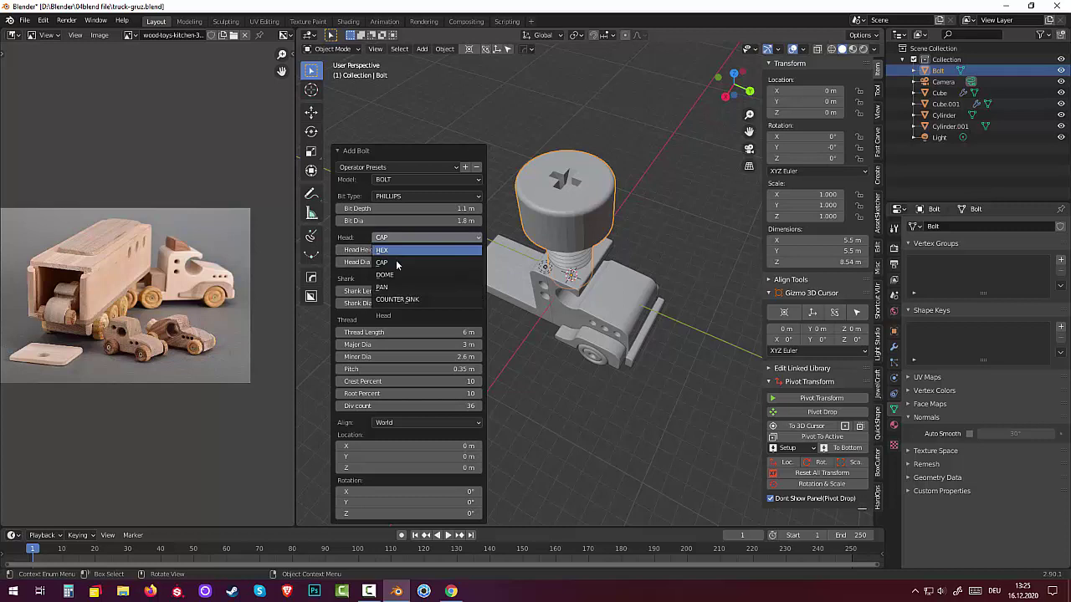
left_click(396, 277)
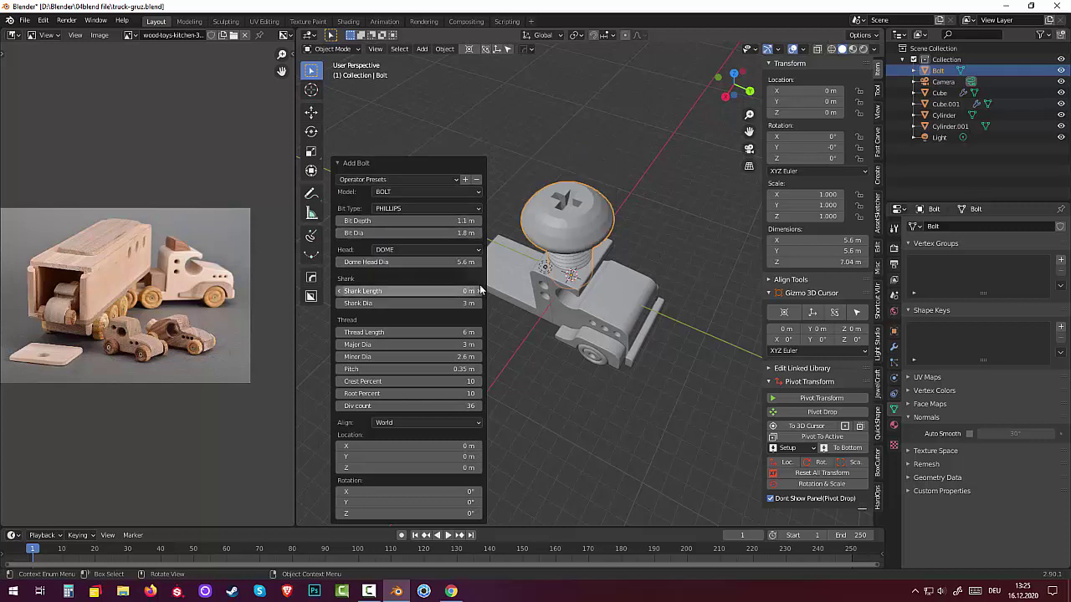
middle_click_drag(577, 306, 532, 291)
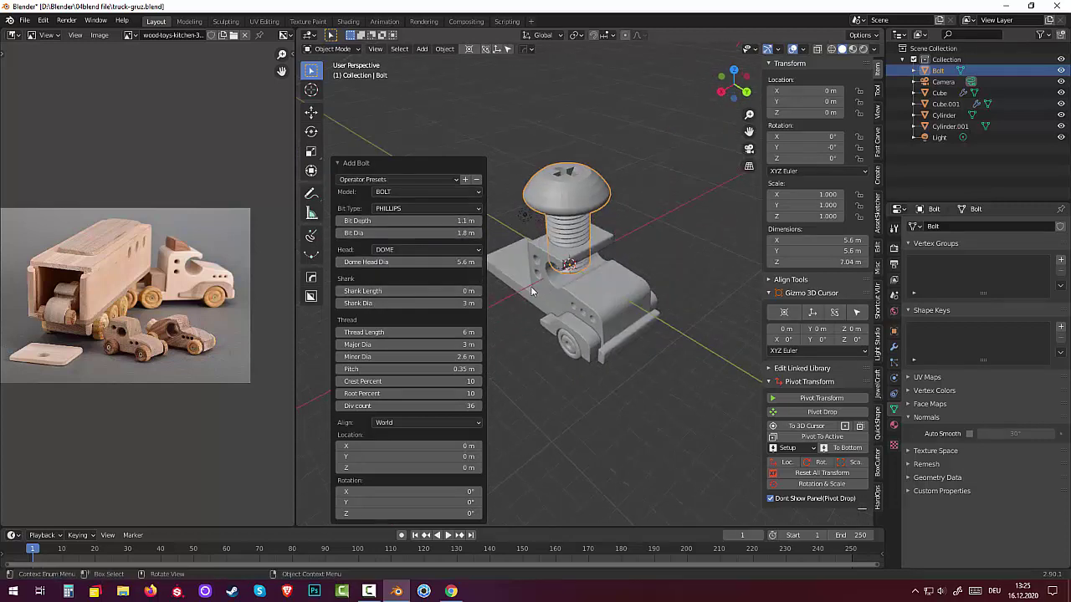
left_click(543, 353)
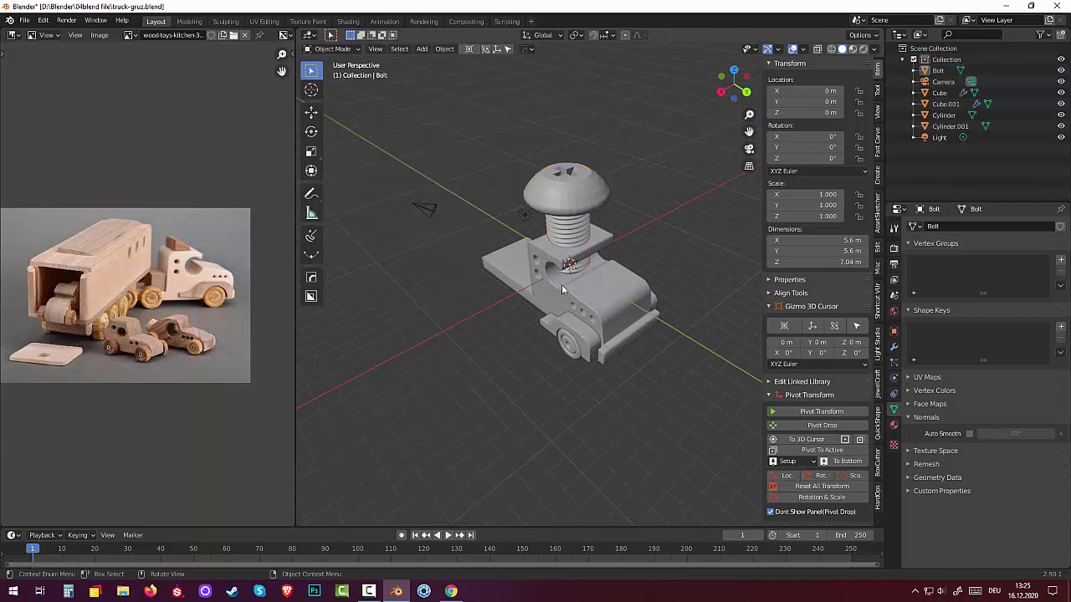
left_click(579, 199)
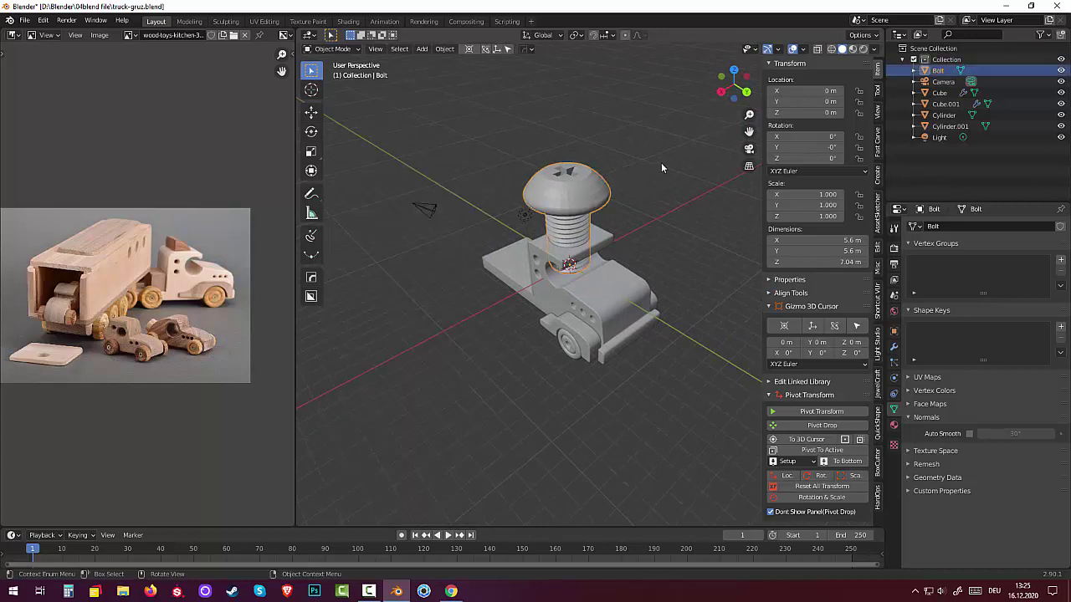
- Shrink the bolt to 0.336 scale, undoing a trial 90 m move along Y
key("s")
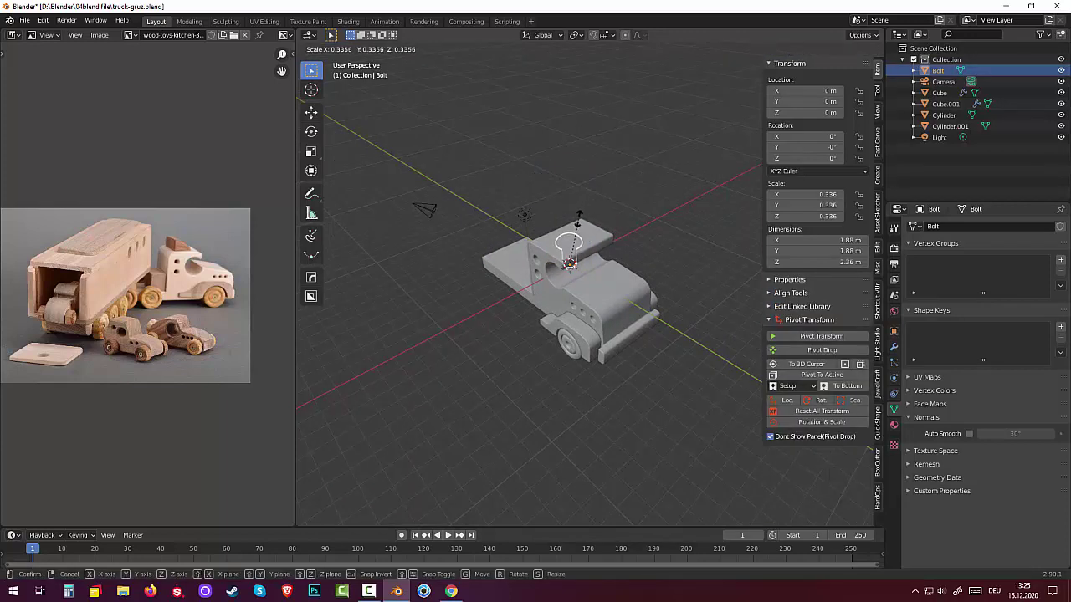
left_click(600, 223)
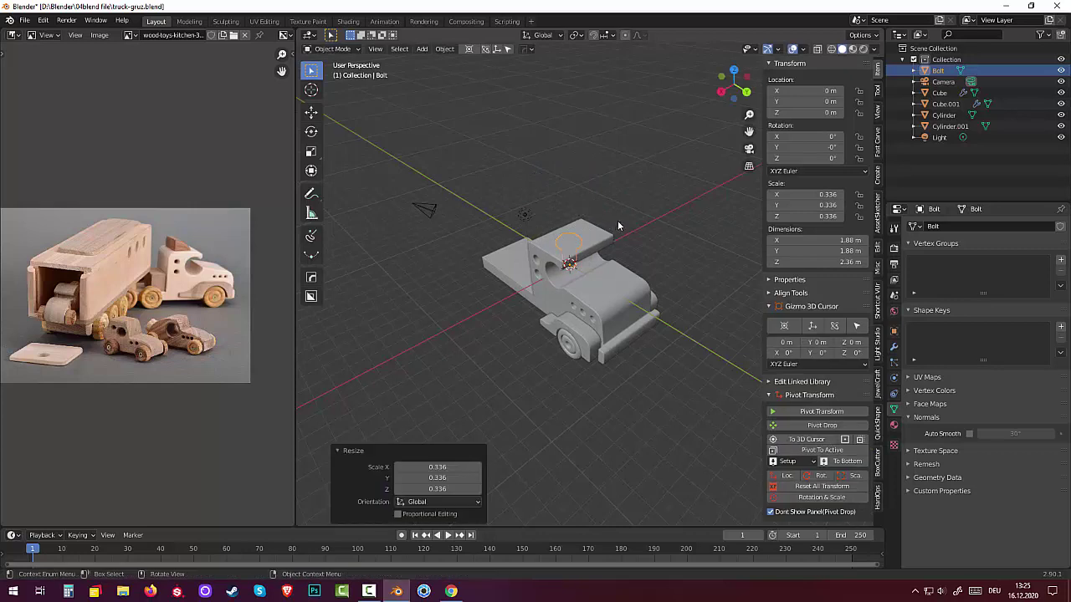
key("g")
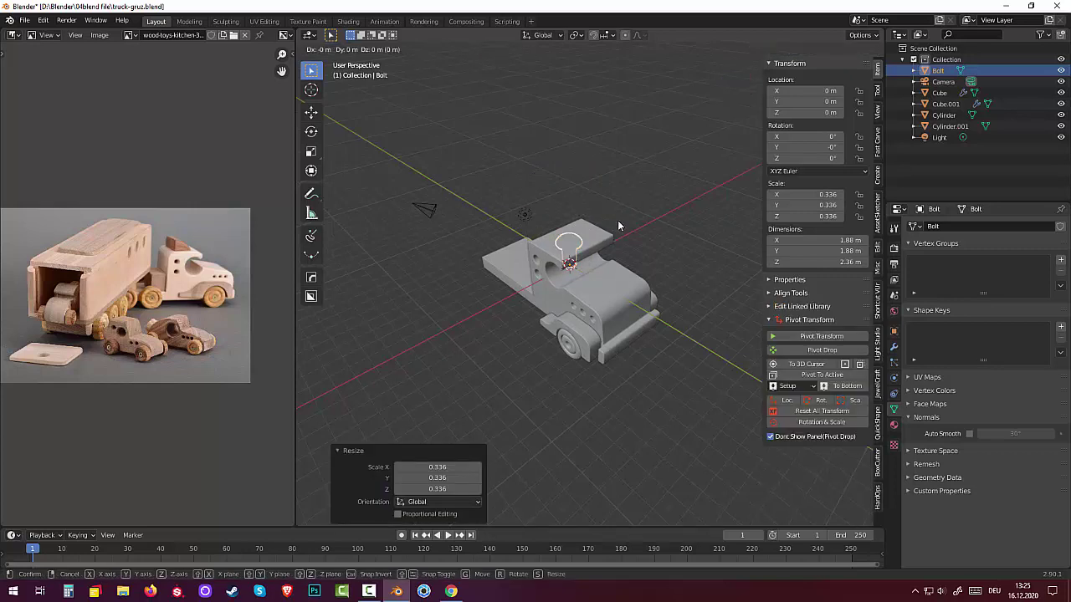
key("y")
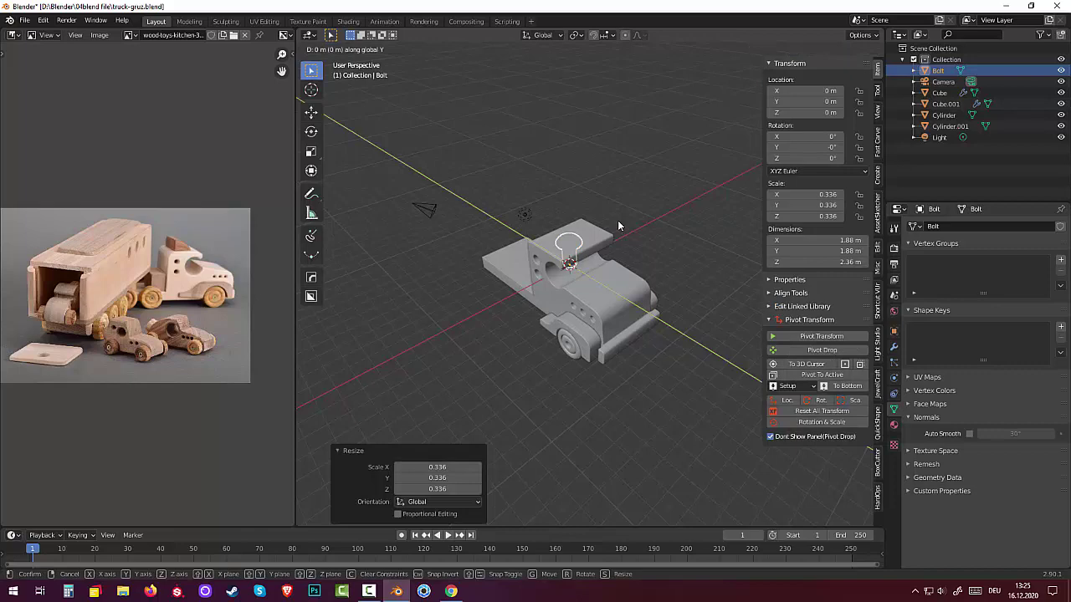
type("90")
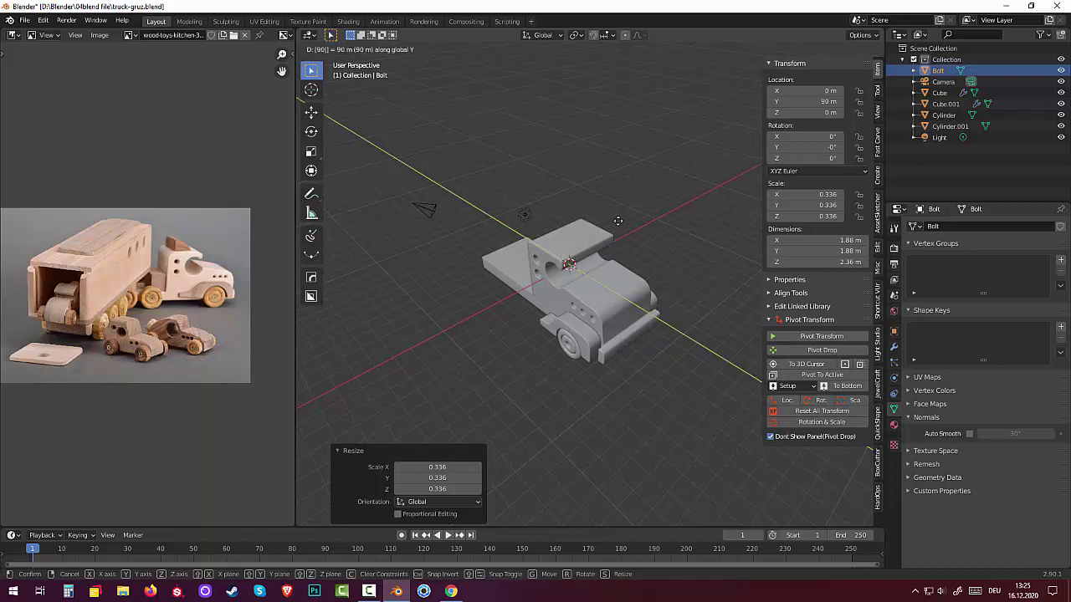
key("Return")
mouse_move(619, 220)
middle_mouse_down()
mouse_move(651, 98)
mouse_move(634, 200)
mouse_move(601, 242)
middle_mouse_up()
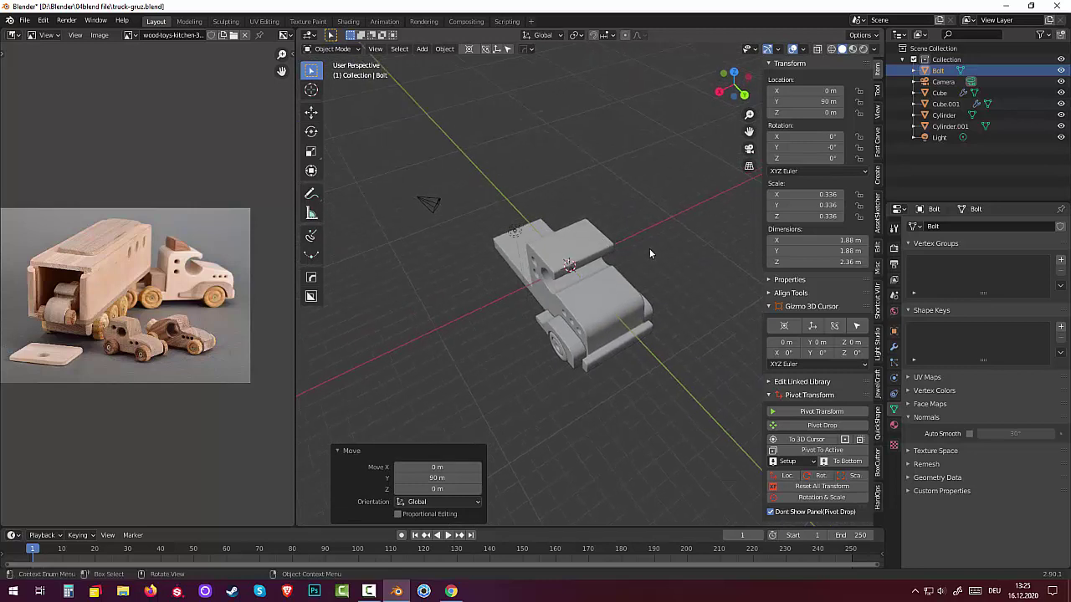
key("ctrl+z")
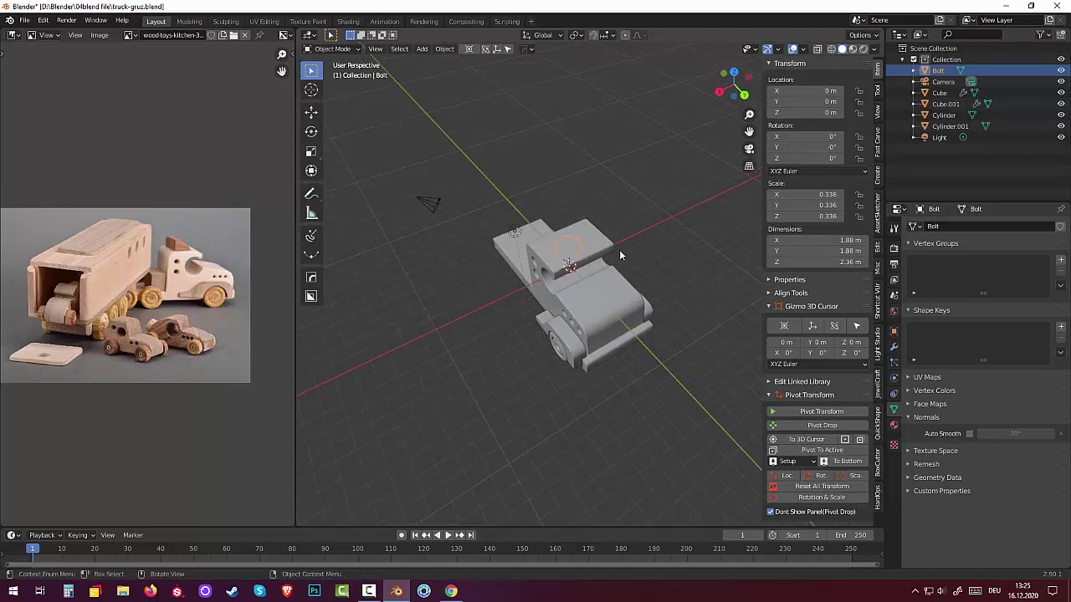
- Move the bolt along X to 8.4511 m and rotate it 90° about Y
key("g")
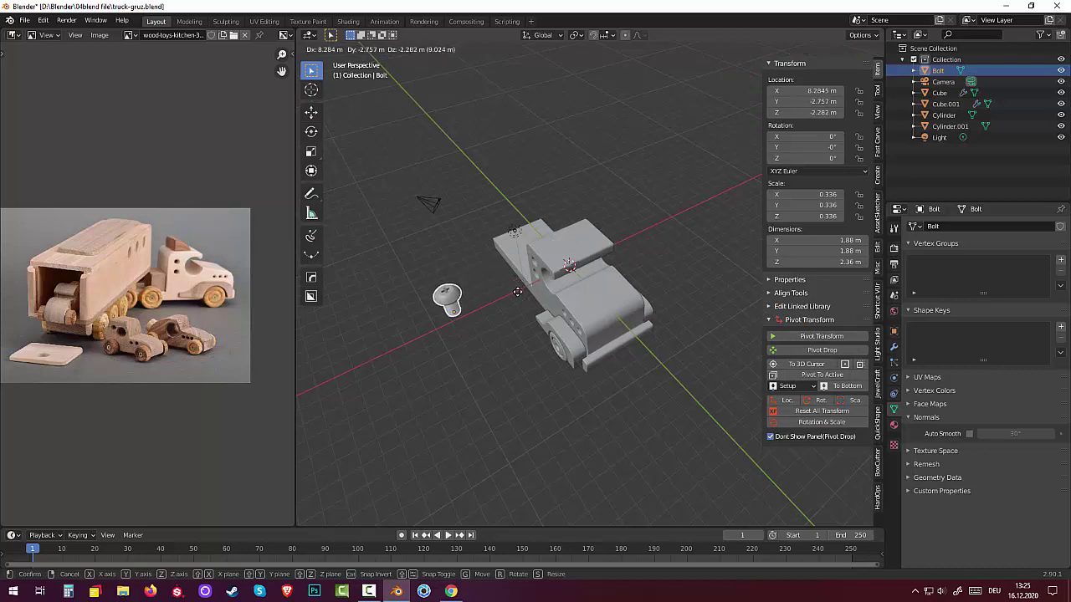
key("y")
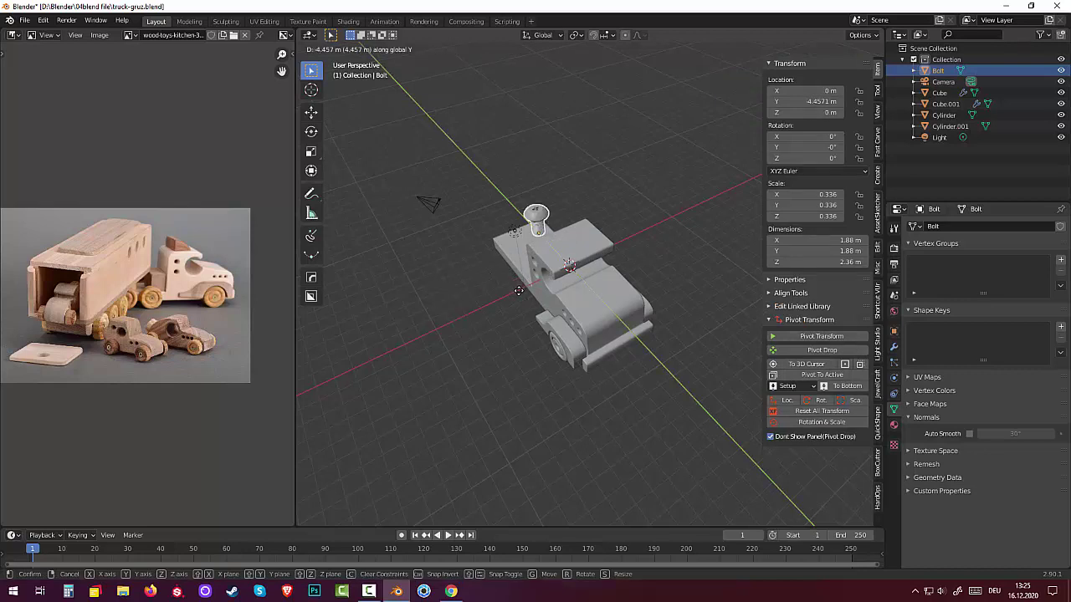
key("x")
left_click(519, 290)
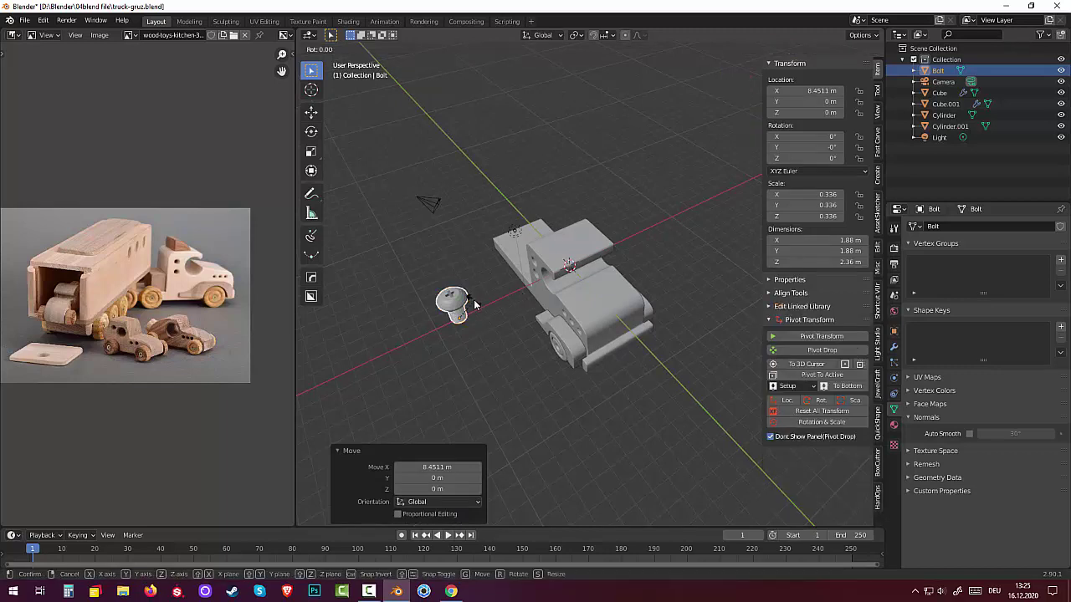
type("ry90")
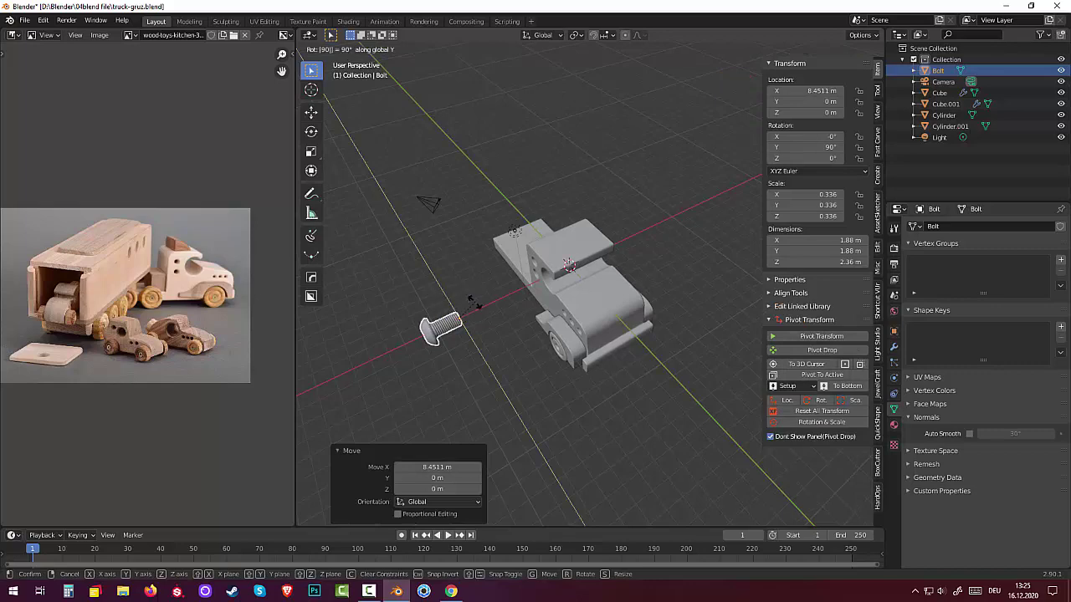
key("Return")
middle_click_drag(470, 303, 547, 266)
key("KP_3")
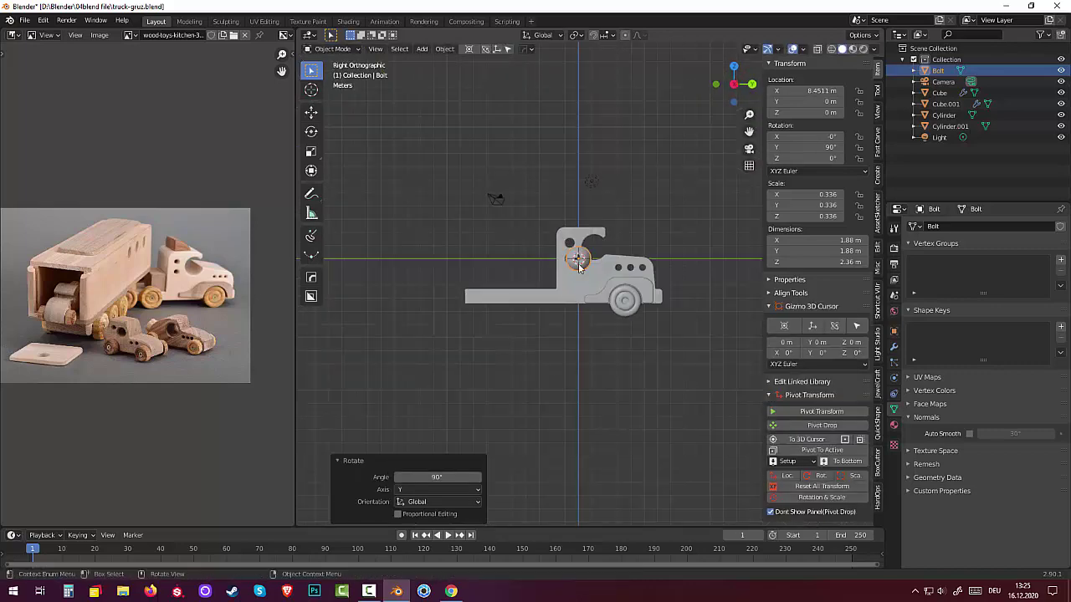
- Drop the bolt on the front wheel hub (Y 3.5602, Z -3.2211) and shrink it to 0.087
key("g")
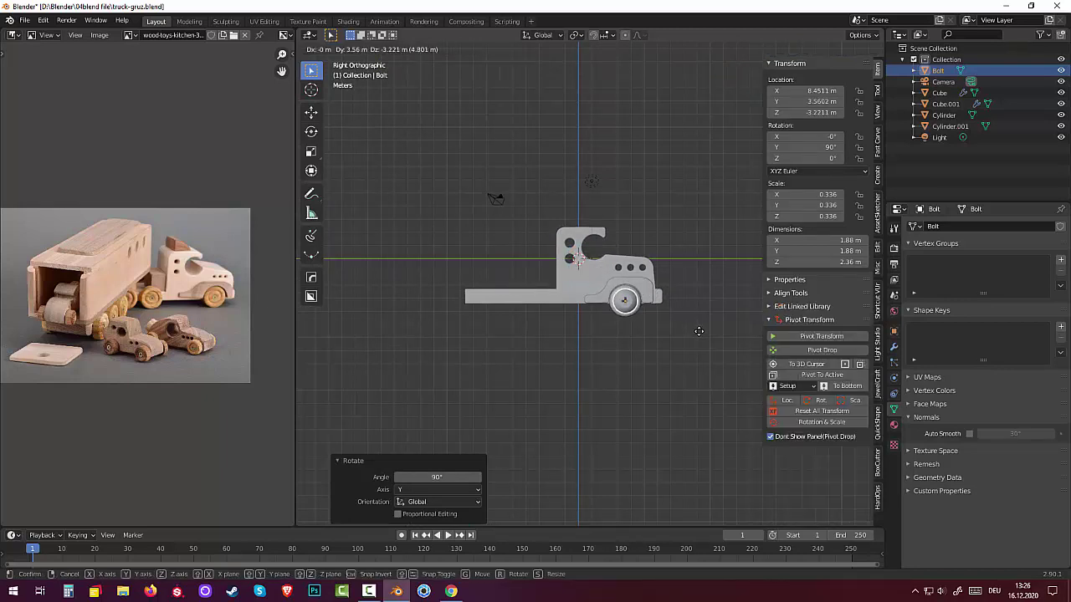
left_click(699, 330)
scroll(700, 330, "up", 3)
scroll(699, 327, "up", 3)
middle_click_drag(676, 295, 549, 212, "shift")
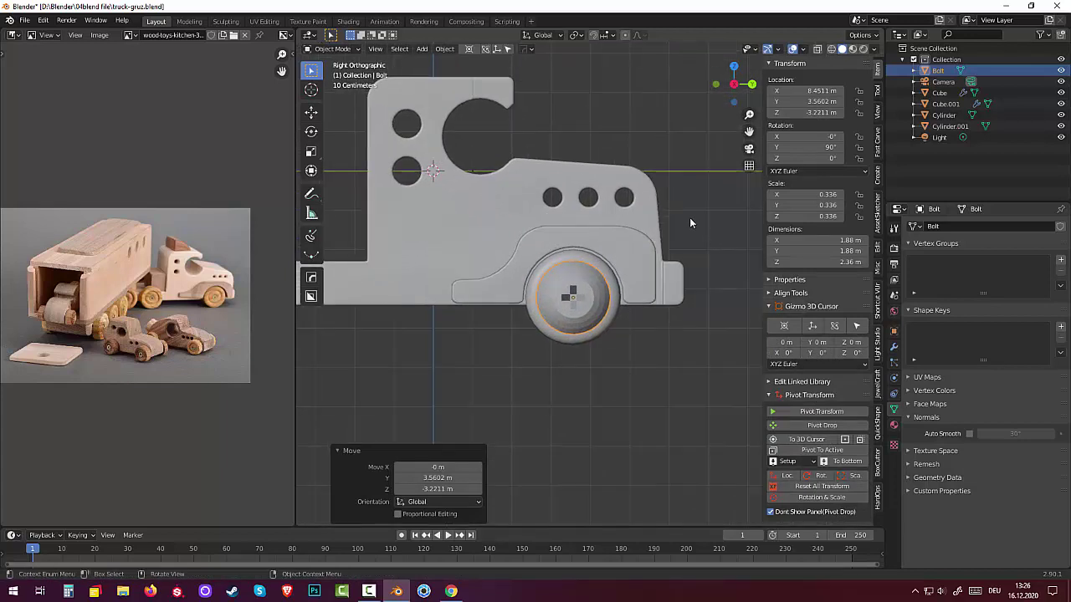
key("s")
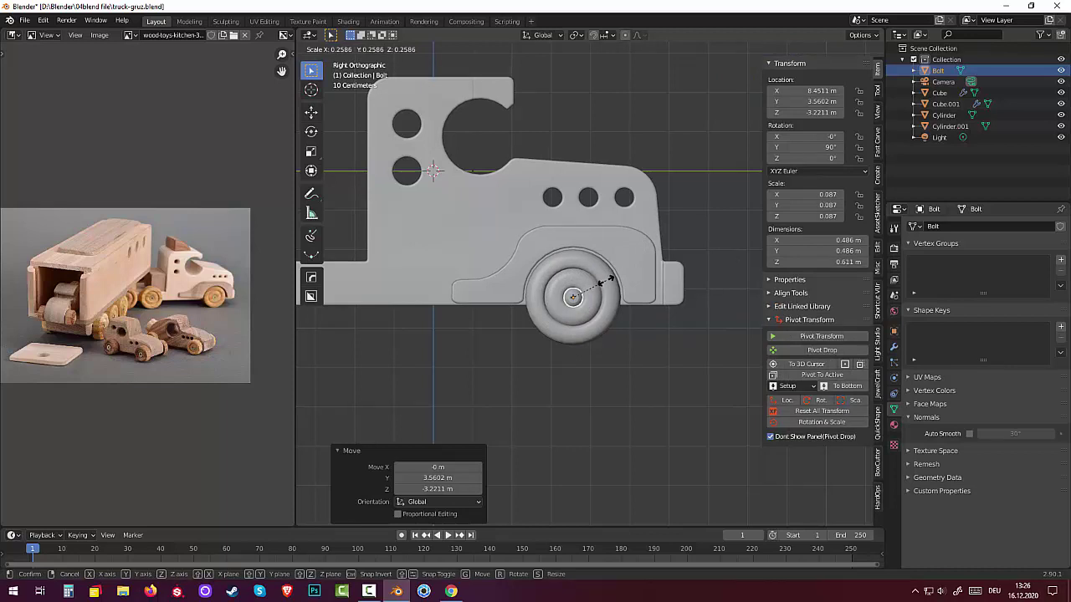
left_click(609, 280)
mouse_move(655, 379)
middle_mouse_down()
mouse_move(627, 399)
mouse_move(624, 382)
mouse_move(566, 394)
mouse_move(543, 376)
middle_mouse_up()
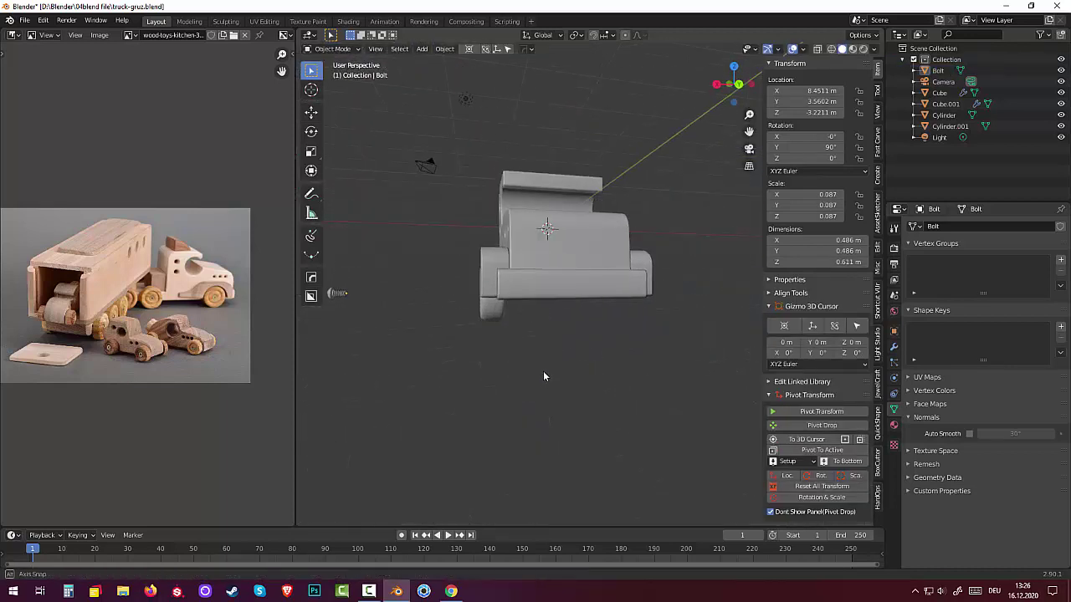
- From the back view, slide the bolt along X to 2.8343 m against the wheel's outer face
left_click(338, 296)
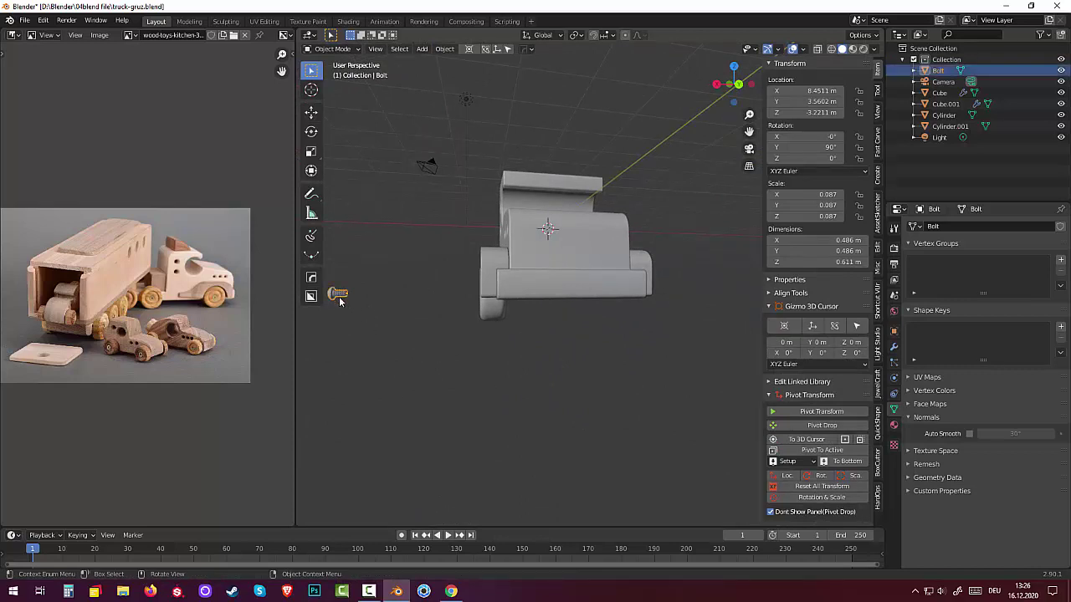
key("KP_Decimal")
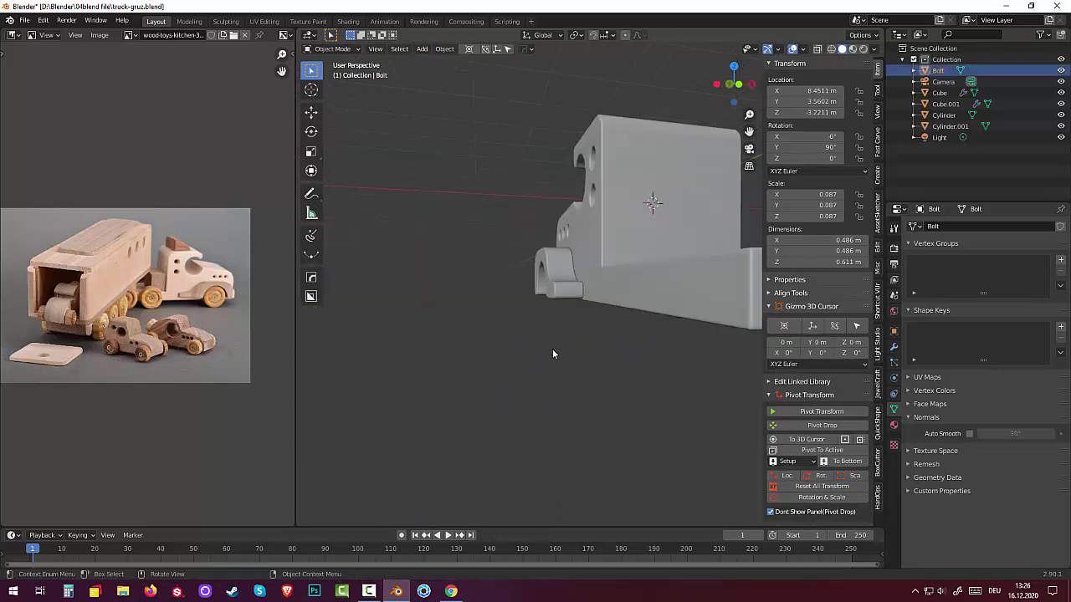
key("KP_3")
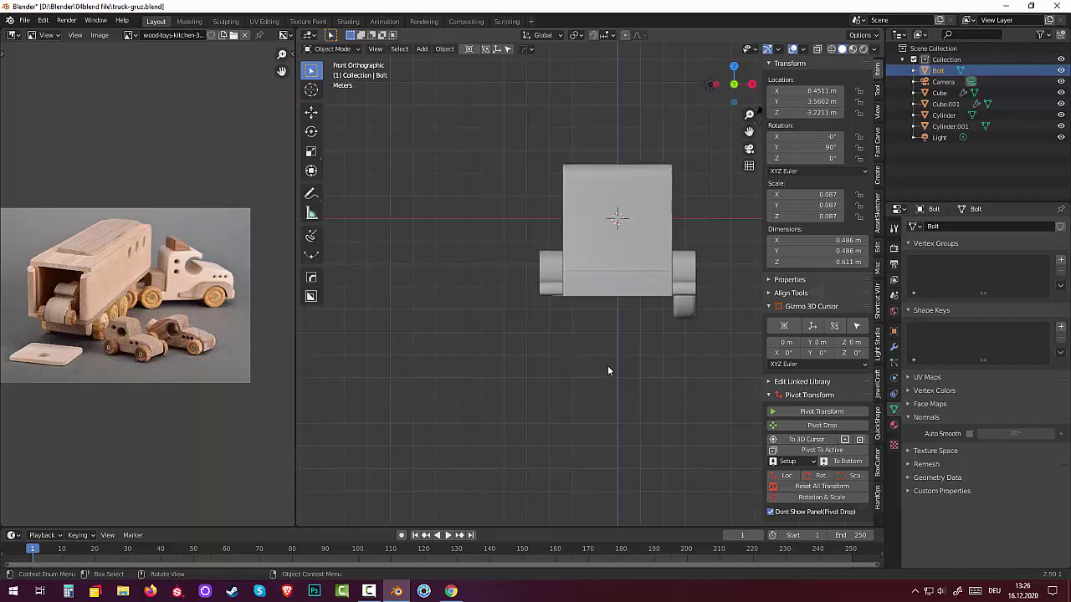
key("ctrl+KP_1")
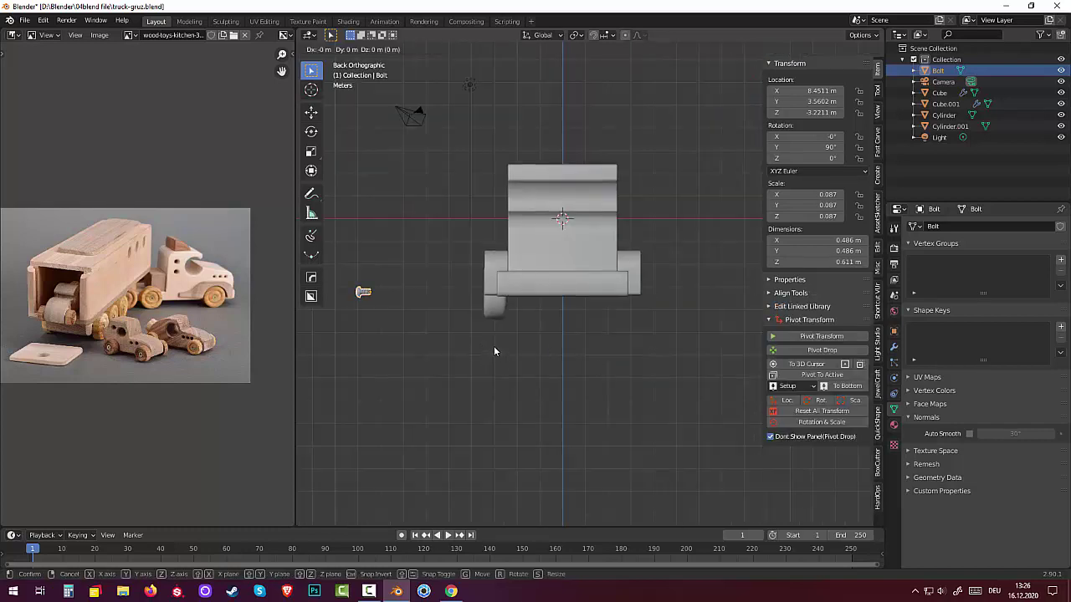
key("g")
key("x")
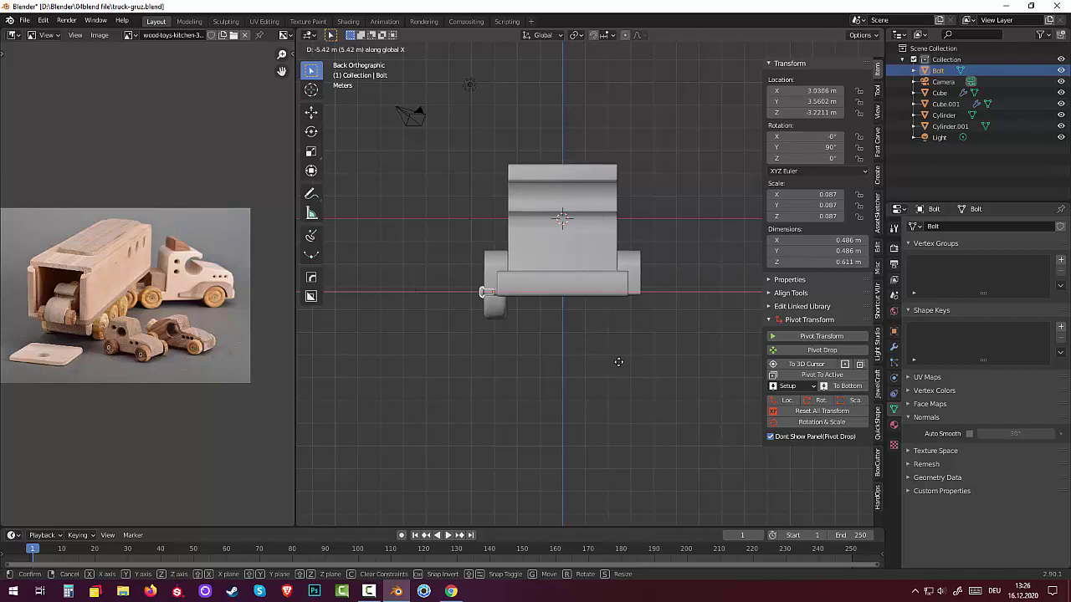
left_click(620, 361)
mouse_move(587, 377)
middle_mouse_down()
mouse_move(720, 378)
mouse_move(702, 381)
middle_mouse_up()
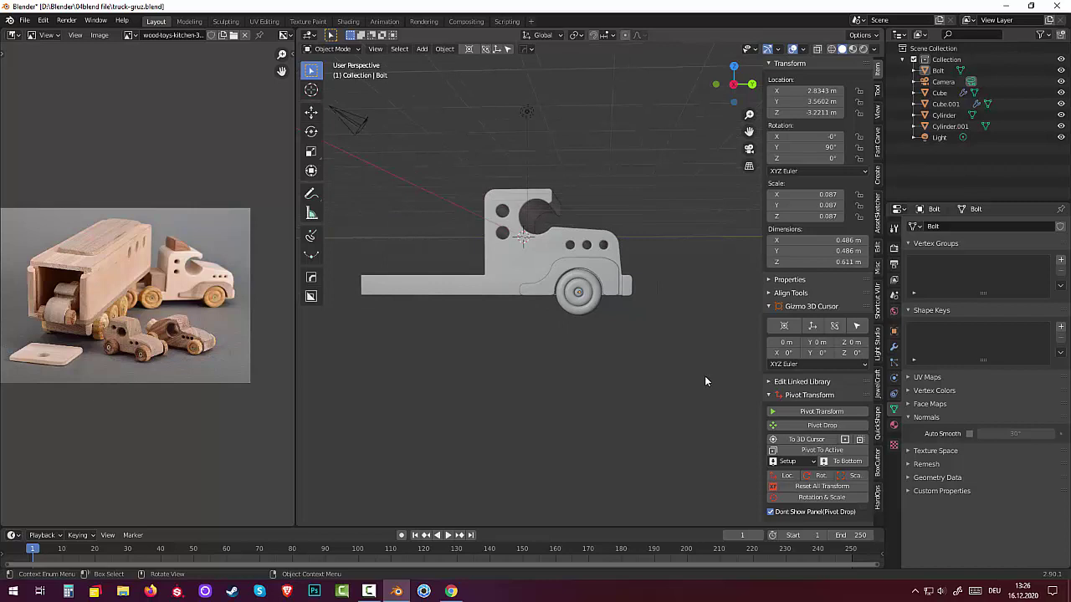
- Duplicate the front wheel and its bolt twice along Y to form a tandem rear axle
left_click(577, 294, "shift")
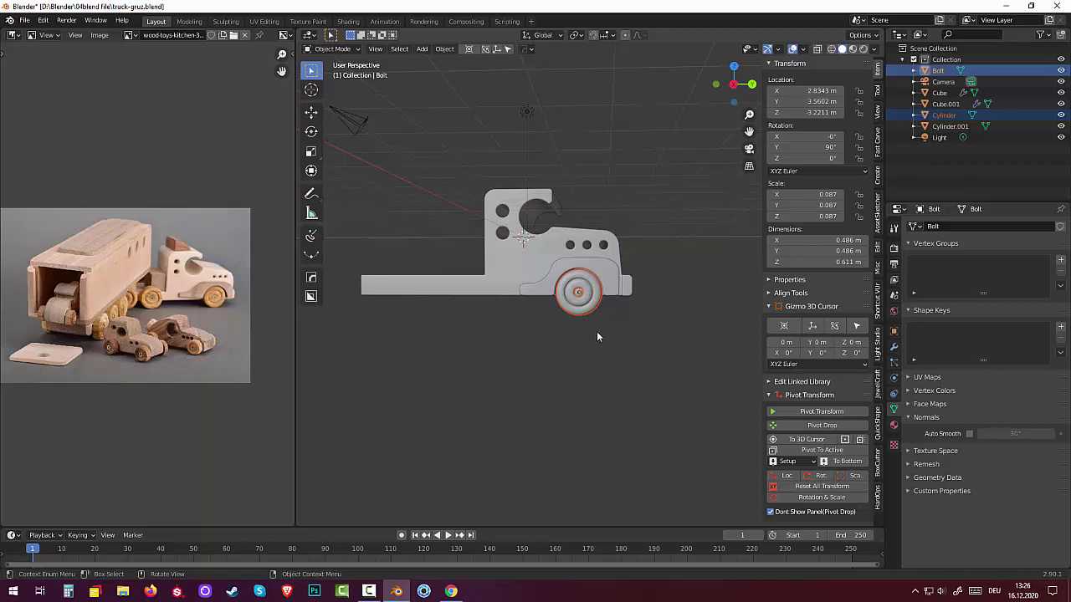
key("KP_3")
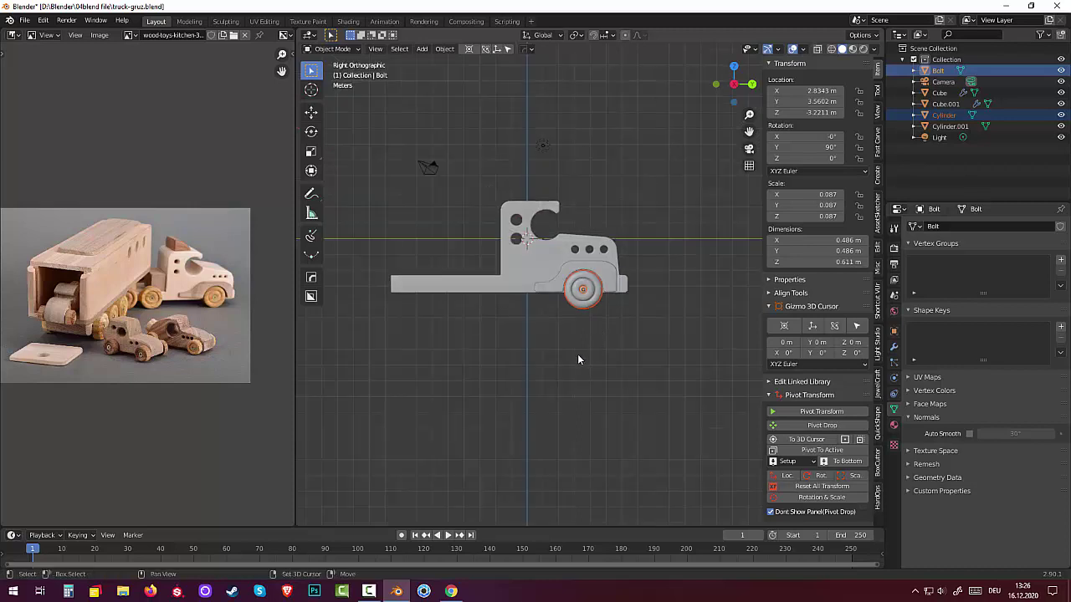
key("shift+d")
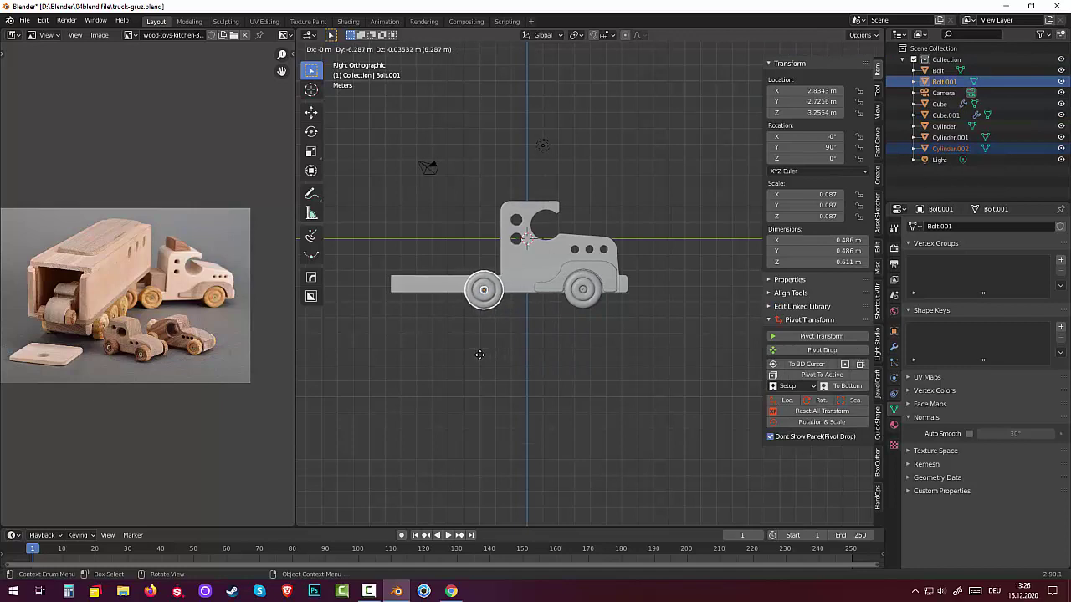
key("y")
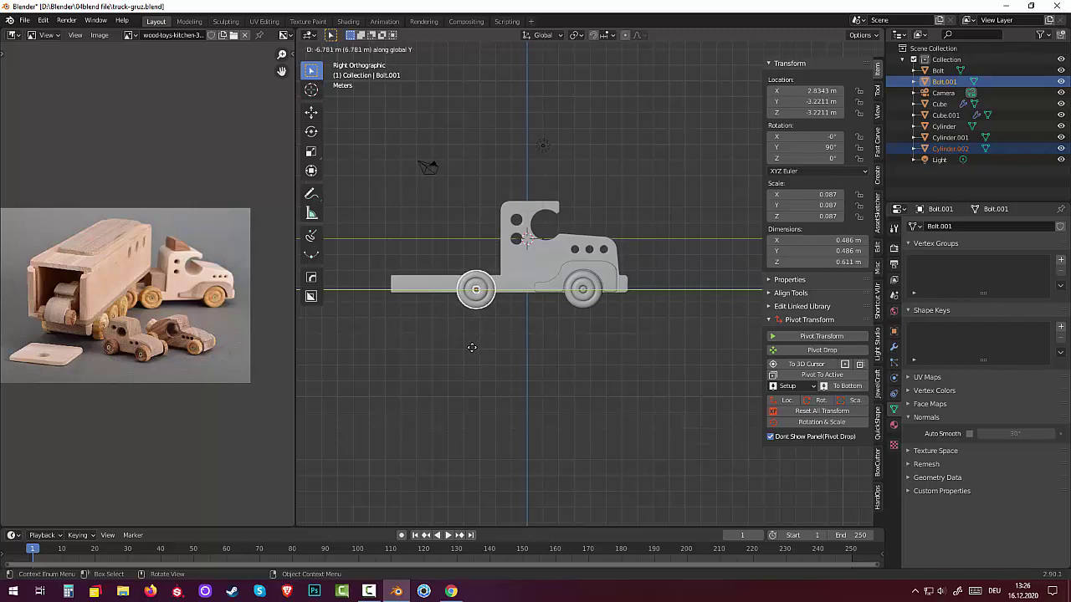
left_click(472, 347)
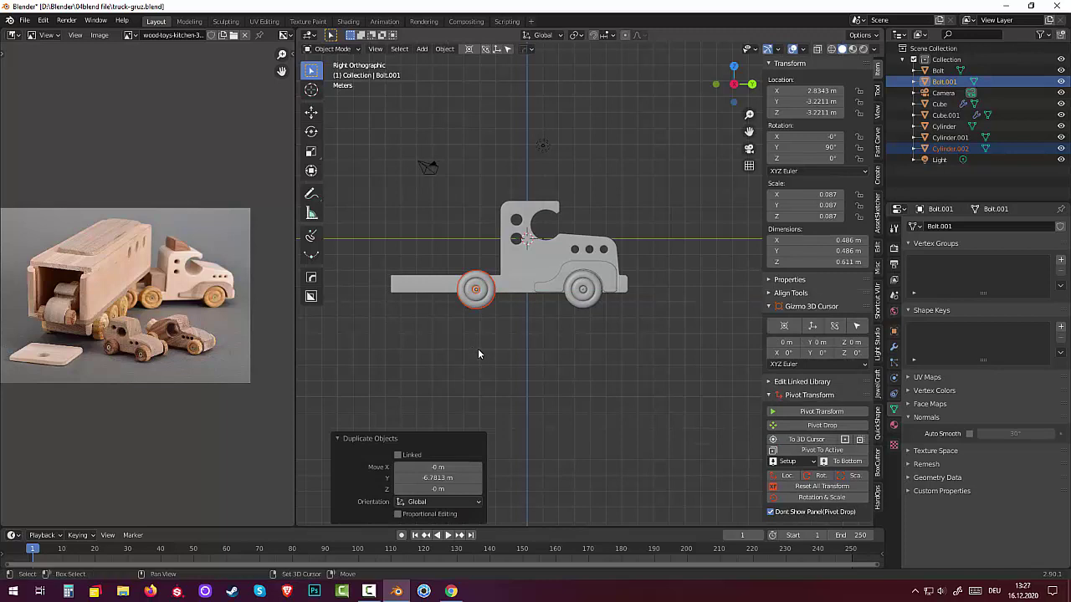
key("shift+d")
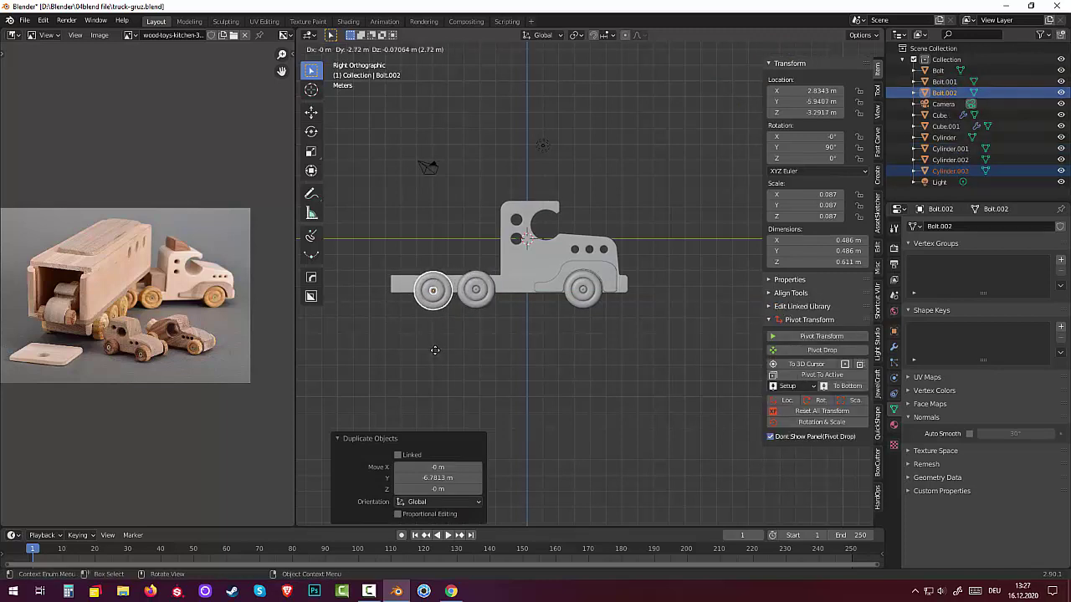
key("y")
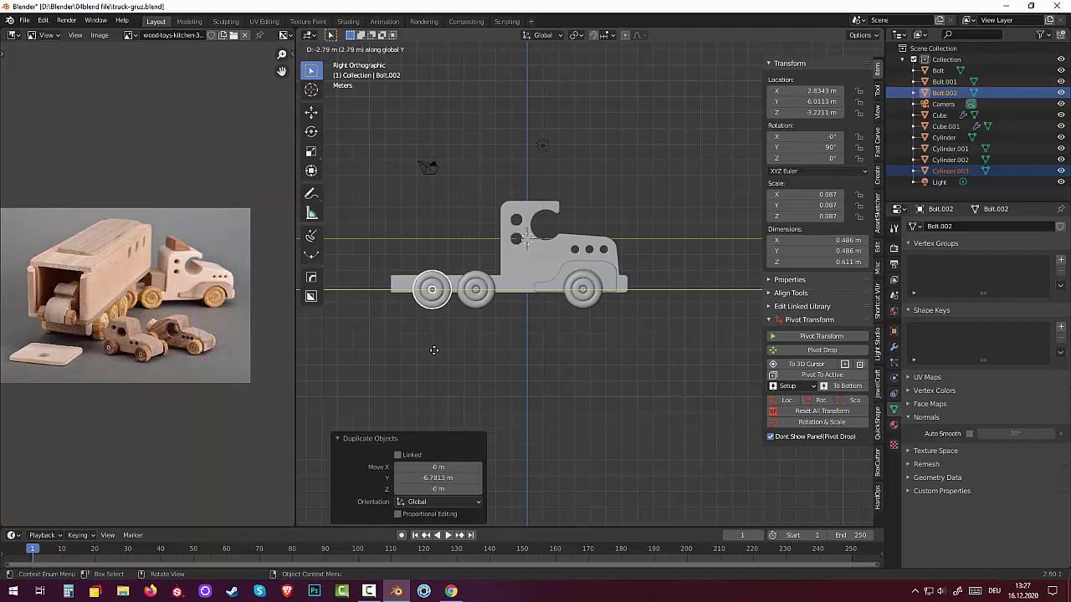
left_click(434, 350)
left_click(599, 380)
- Select all three wheels, reset their location and scale, and add an X-axis Mirror modifier
middle_click_drag(607, 375, 484, 356)
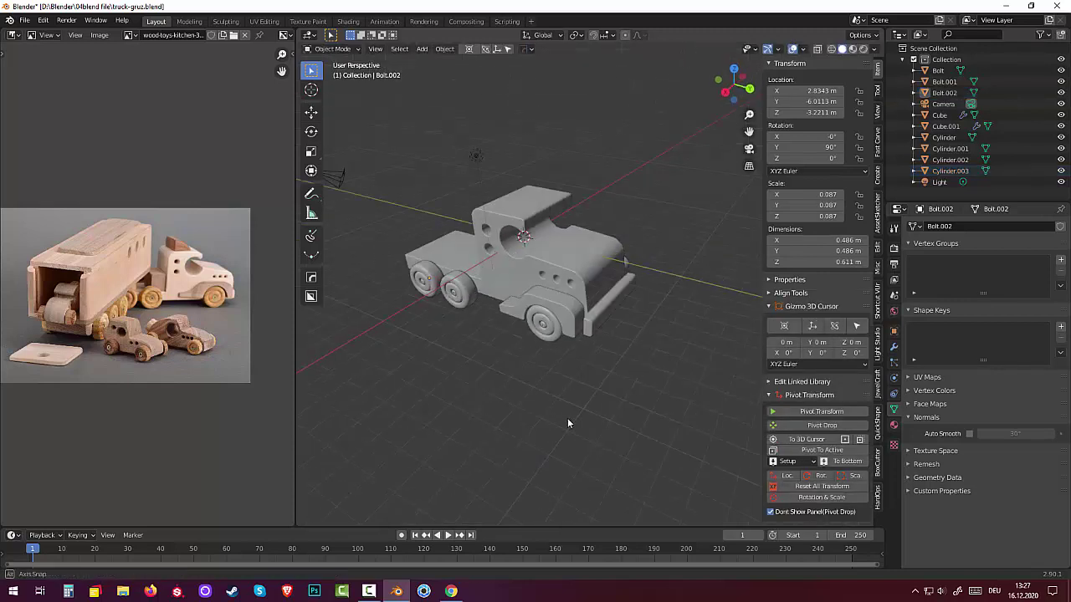
left_click(465, 286)
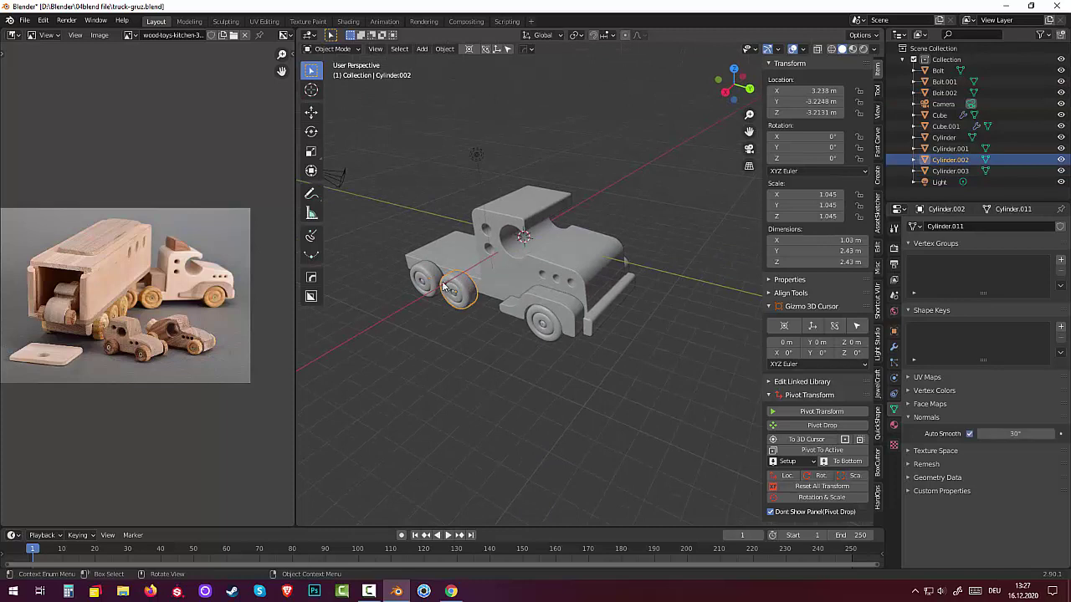
left_click(436, 281, "shift")
left_click(553, 333, "shift")
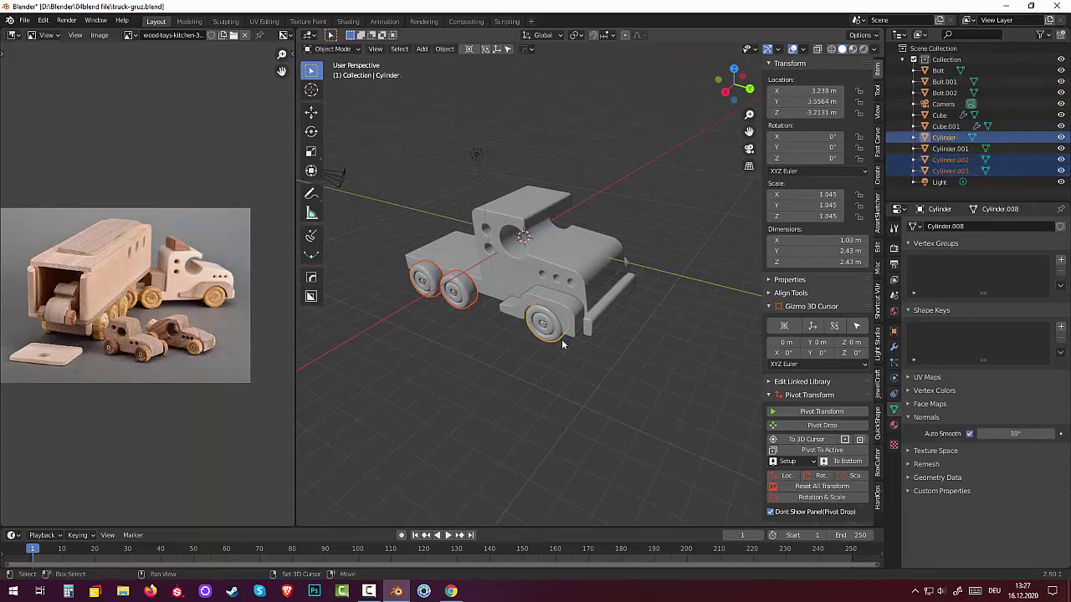
left_click(822, 426)
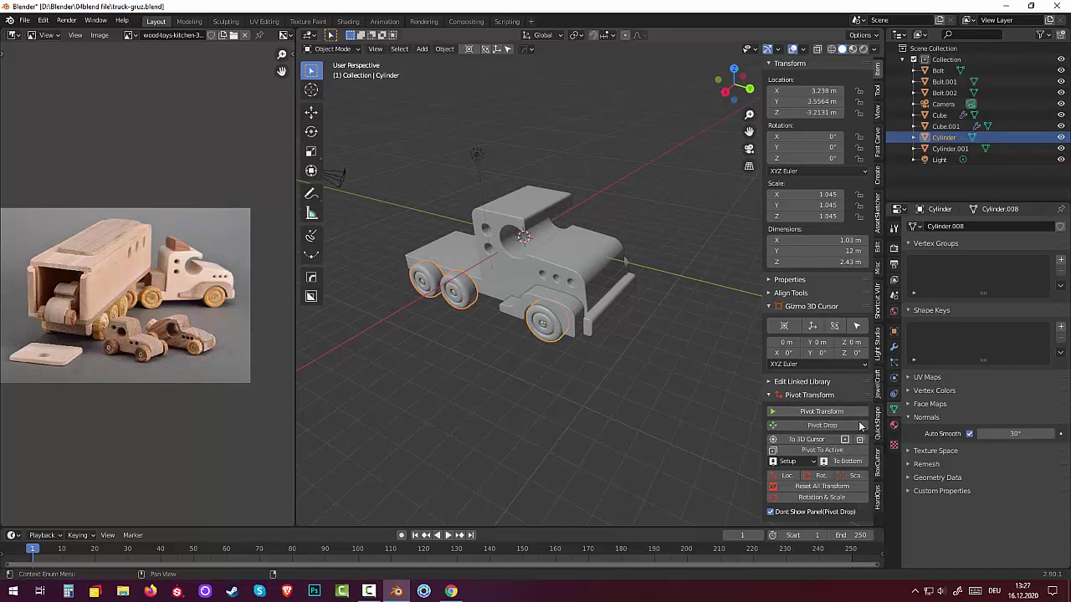
left_click(820, 487)
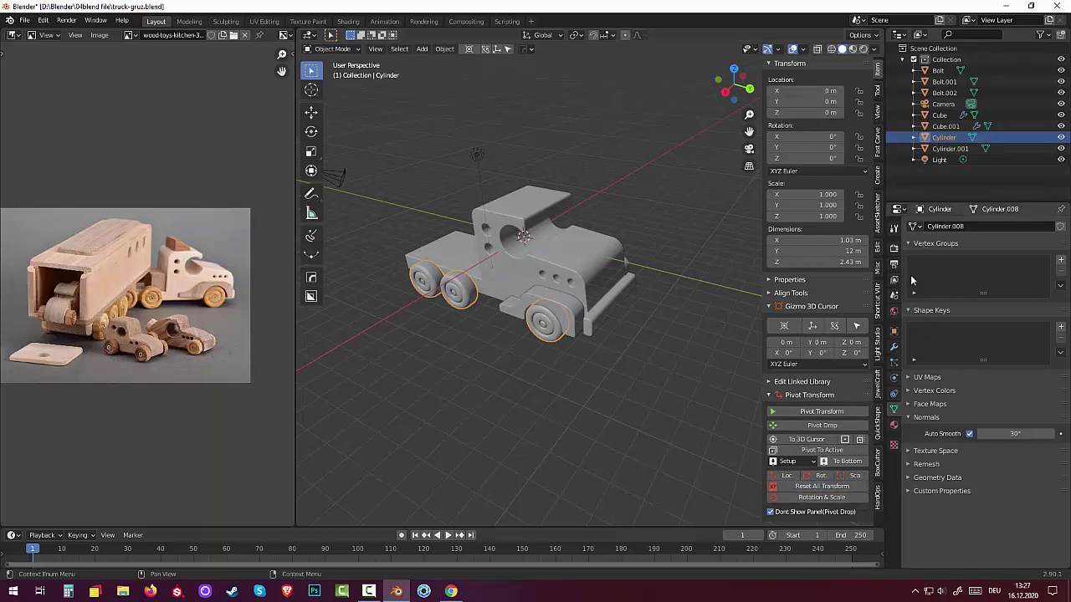
left_click(894, 347)
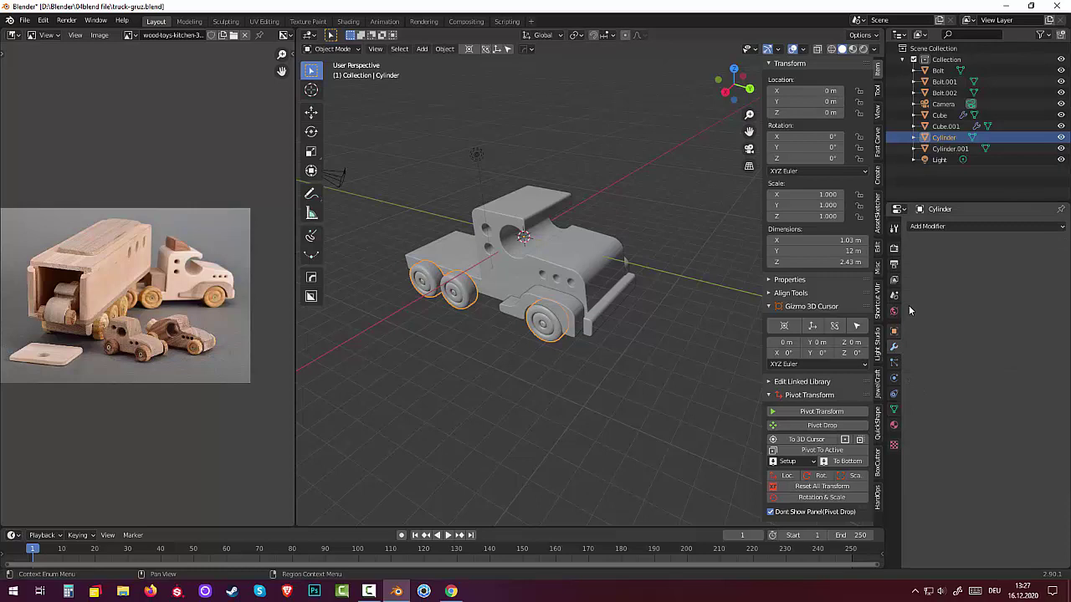
left_click(928, 226)
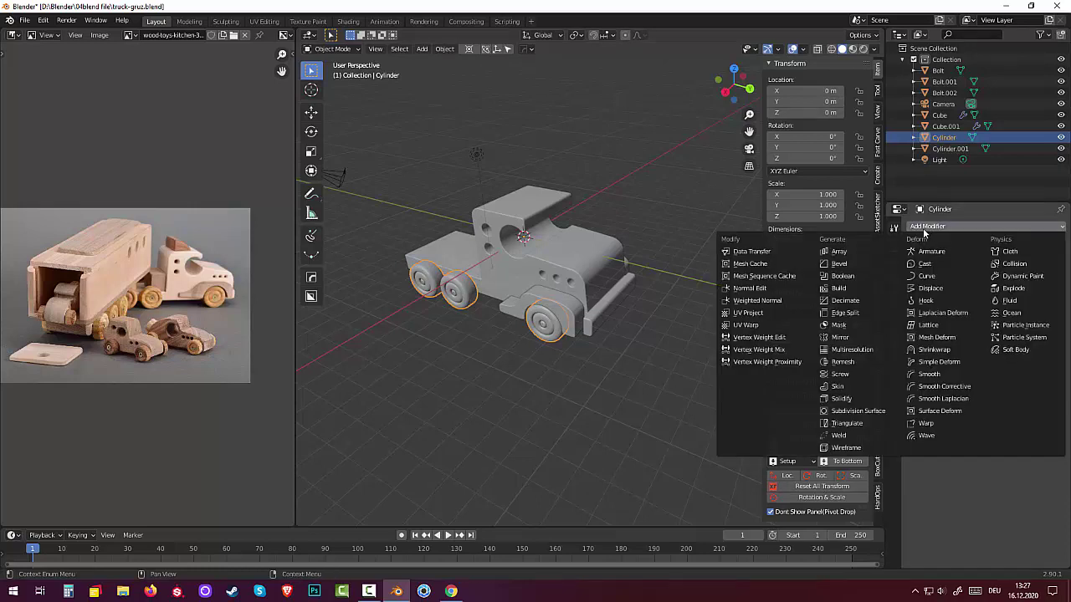
left_click(853, 339)
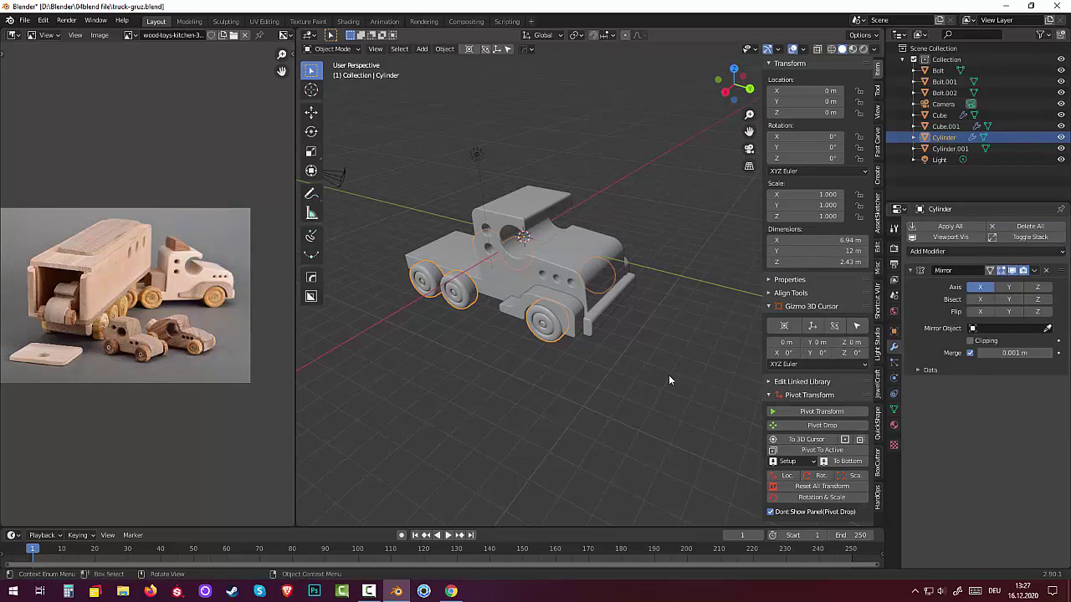
left_click(549, 358)
- Select the front-wheel bolt together with the rear-wheel bolts
left_click(542, 328)
left_click(542, 329)
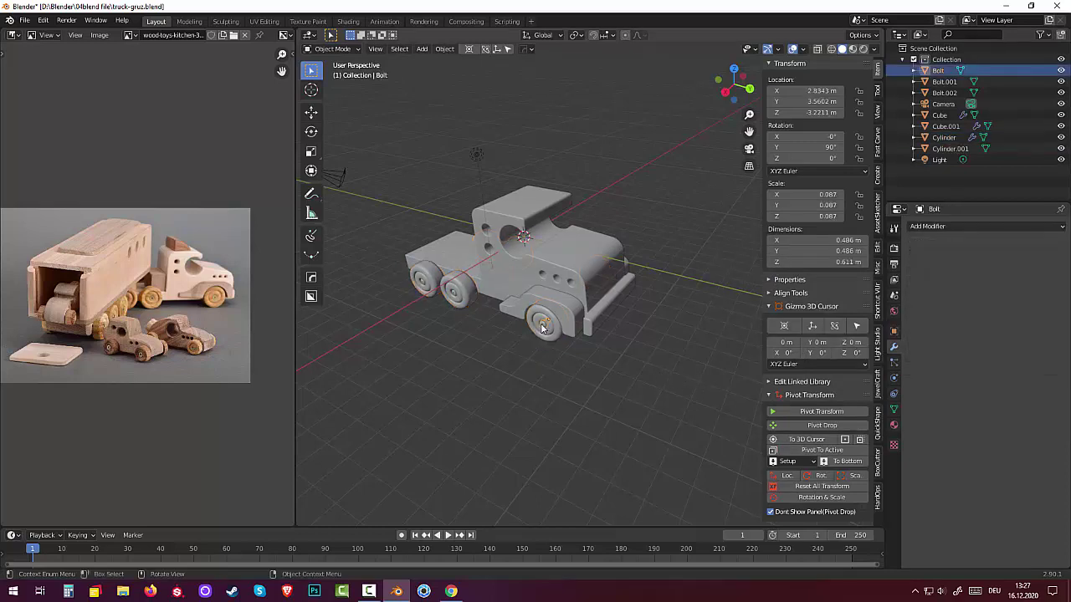
left_click(453, 293)
left_click(452, 295, "shift")
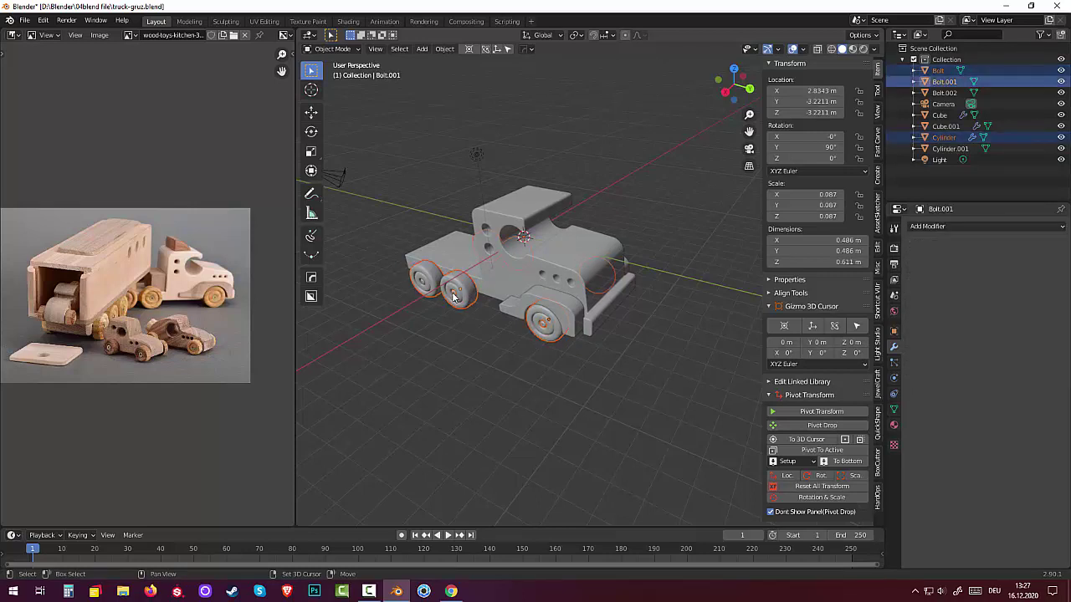
left_click(464, 365)
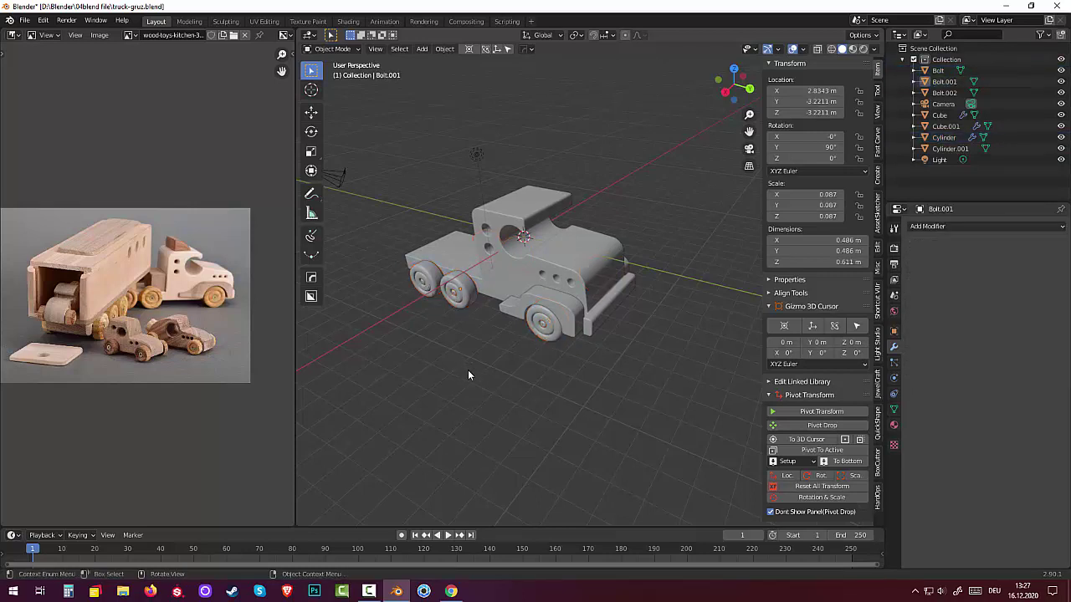
scroll(469, 368, "up", 3)
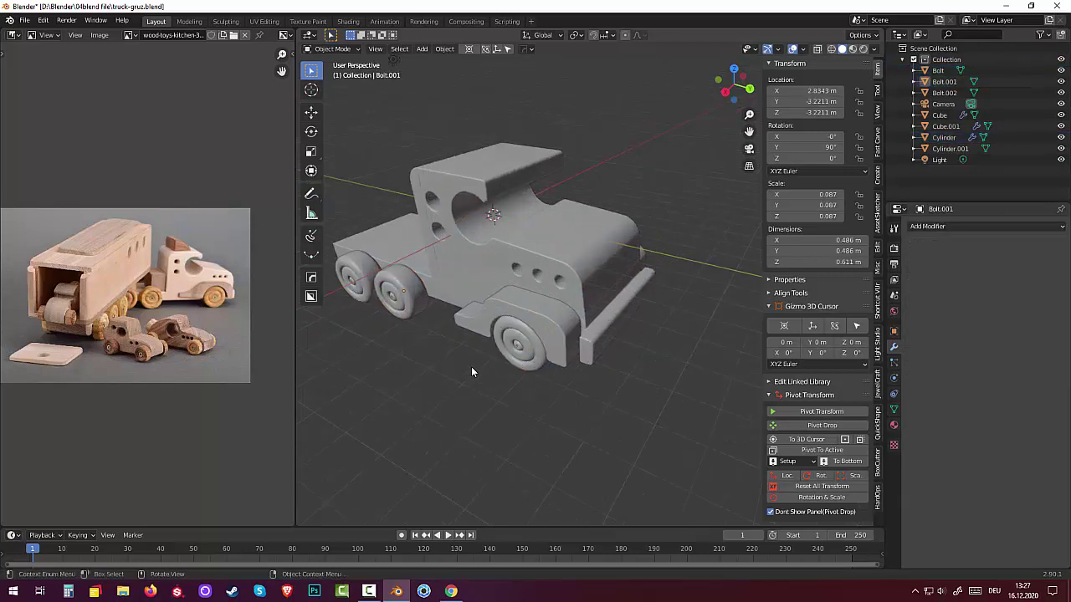
left_click(517, 348)
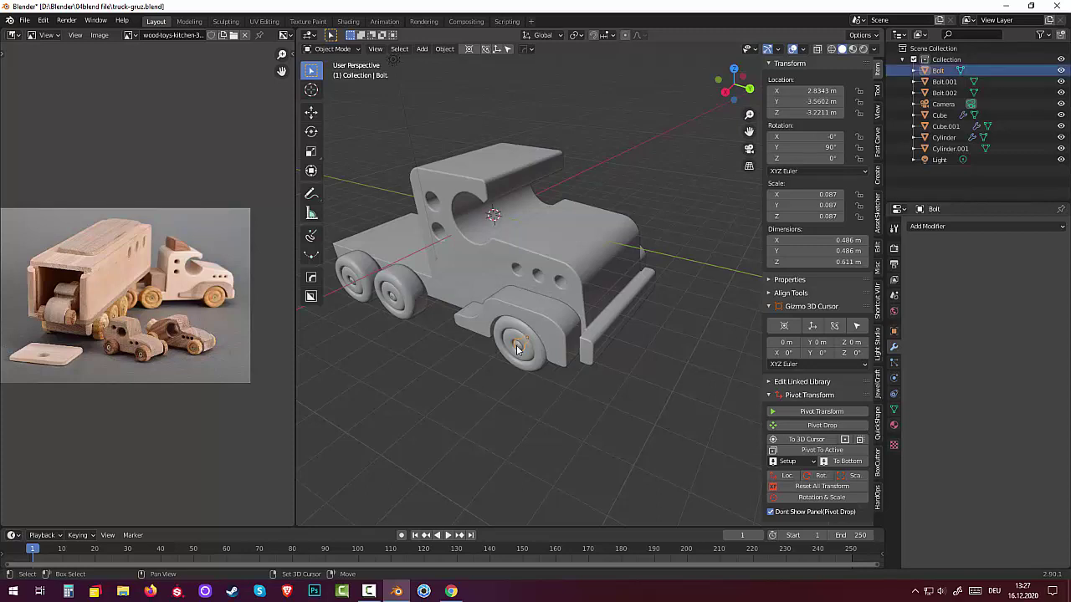
left_click(392, 297, "shift")
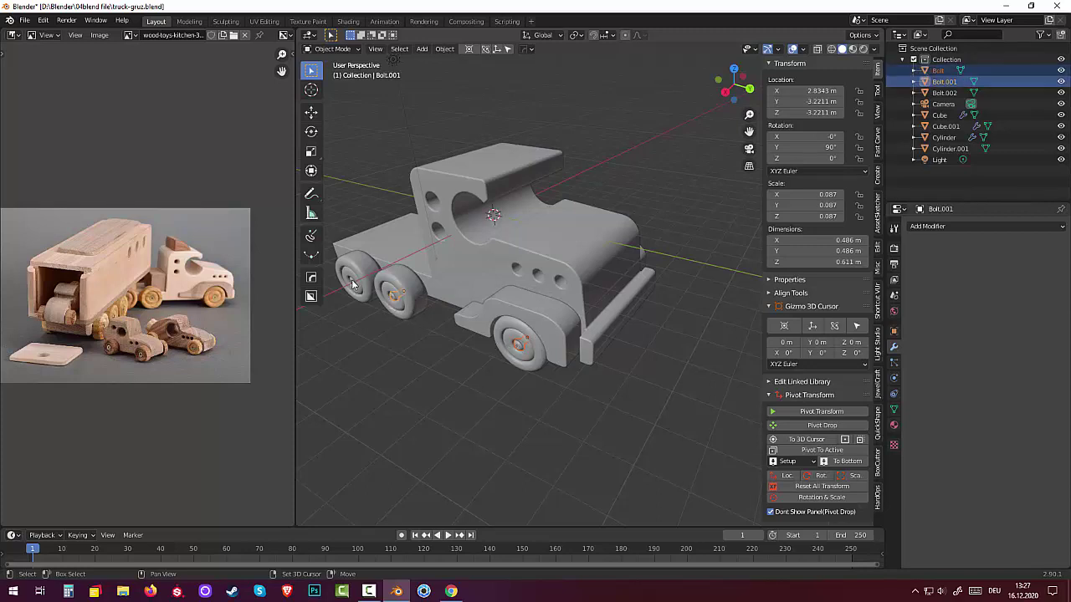
left_click(351, 285, "shift")
left_click(352, 284, "shift")
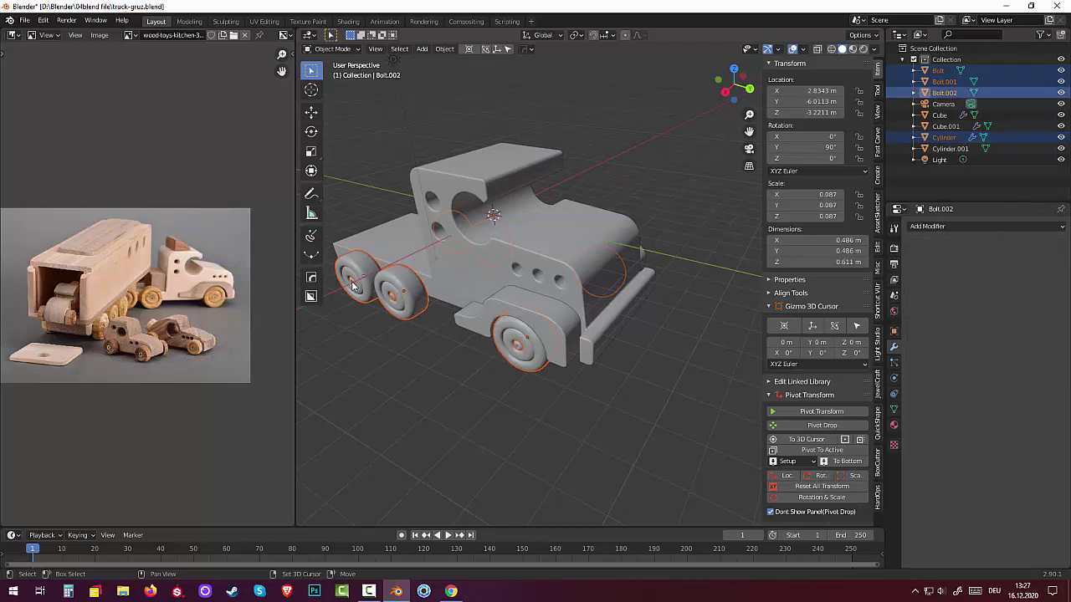
- Join the front bolt into rear Bolt.001, then add the remaining bolt to the selection
mouse_move(374, 351)
middle_mouse_down()
mouse_move(464, 318)
mouse_move(485, 374)
middle_mouse_up()
left_click(485, 374)
left_click(588, 347)
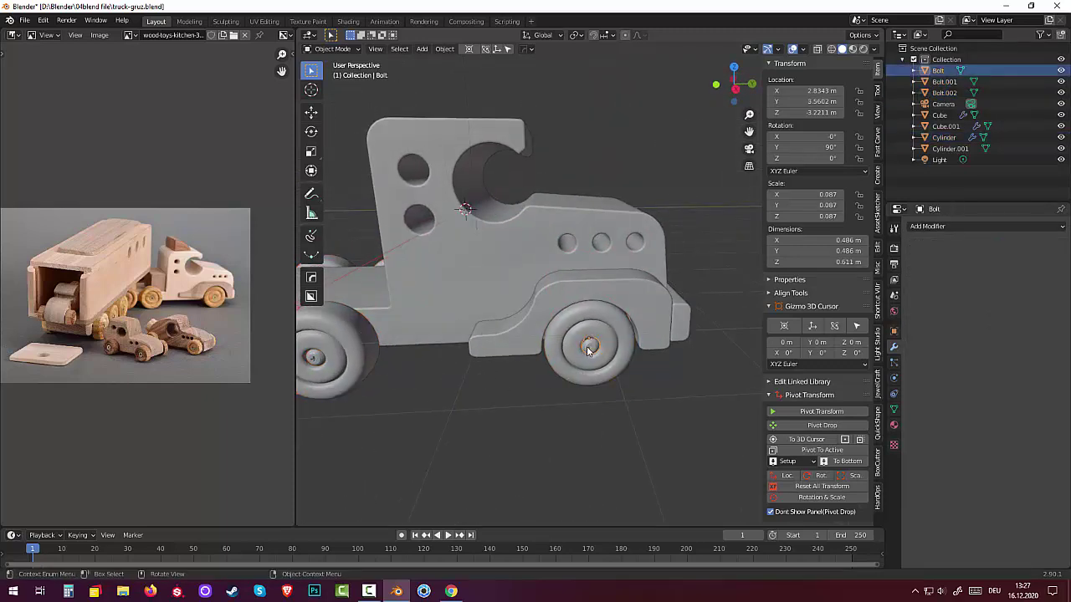
middle_click_drag(379, 406, 395, 400)
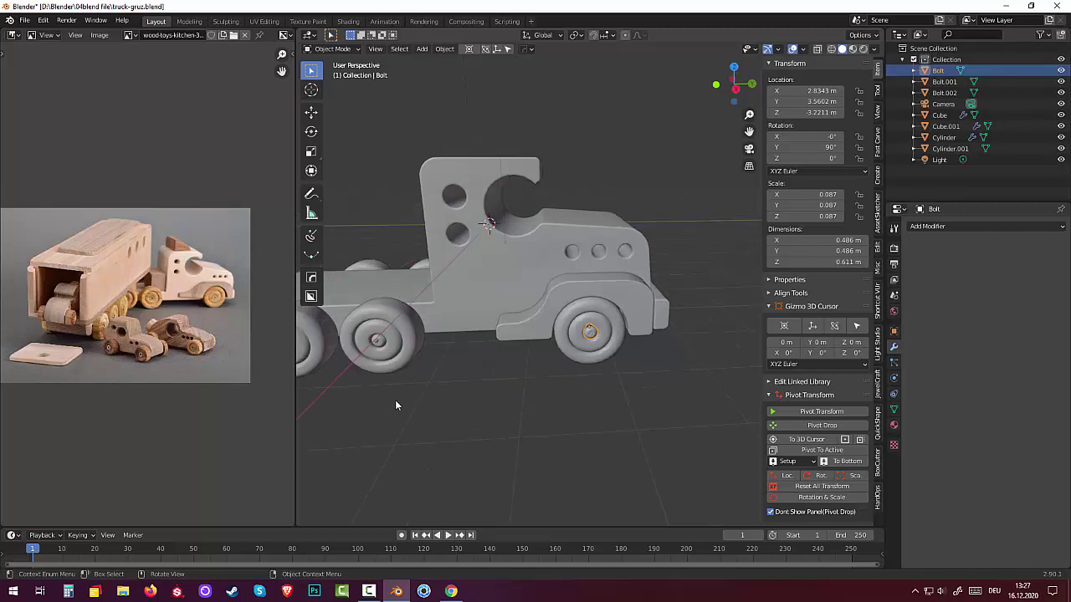
left_click(377, 343, "shift")
key("ctrl+j")
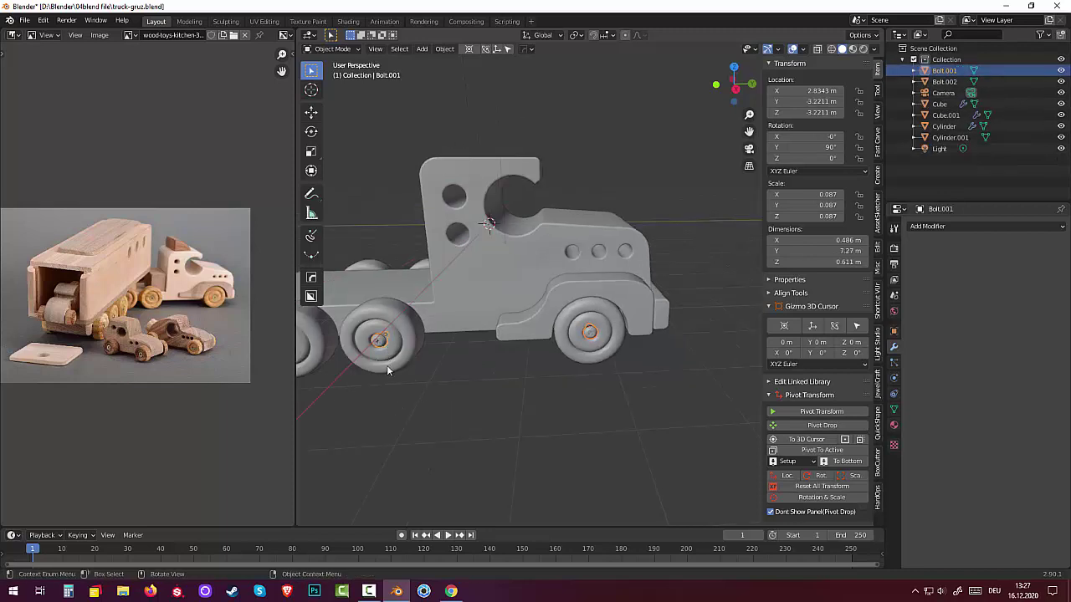
mouse_move(386, 365)
middle_mouse_down()
mouse_move(570, 299)
mouse_move(362, 311)
middle_mouse_up()
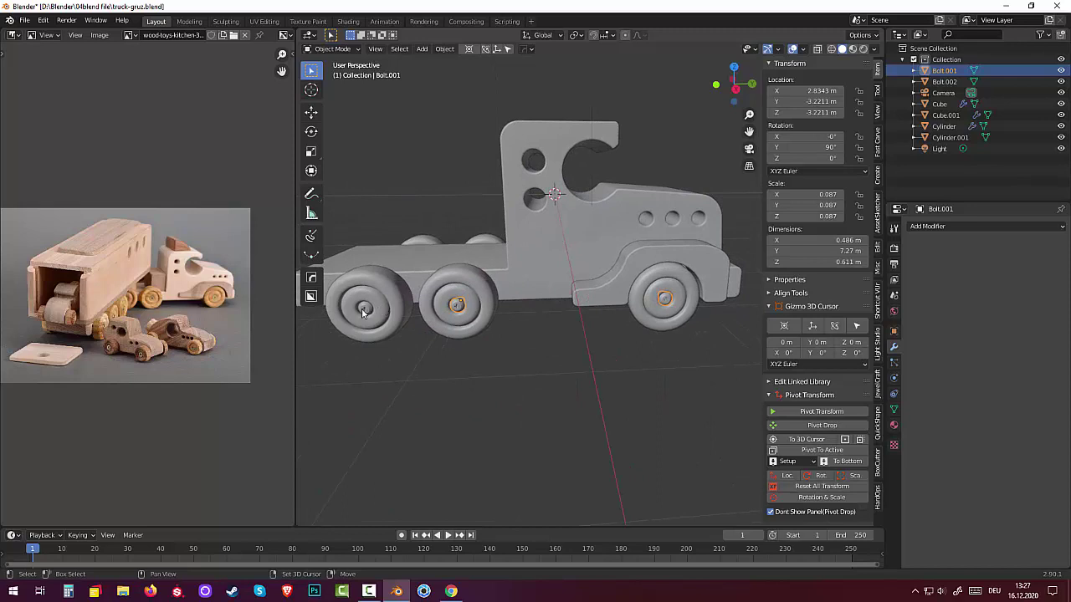
left_click(364, 309, "shift")
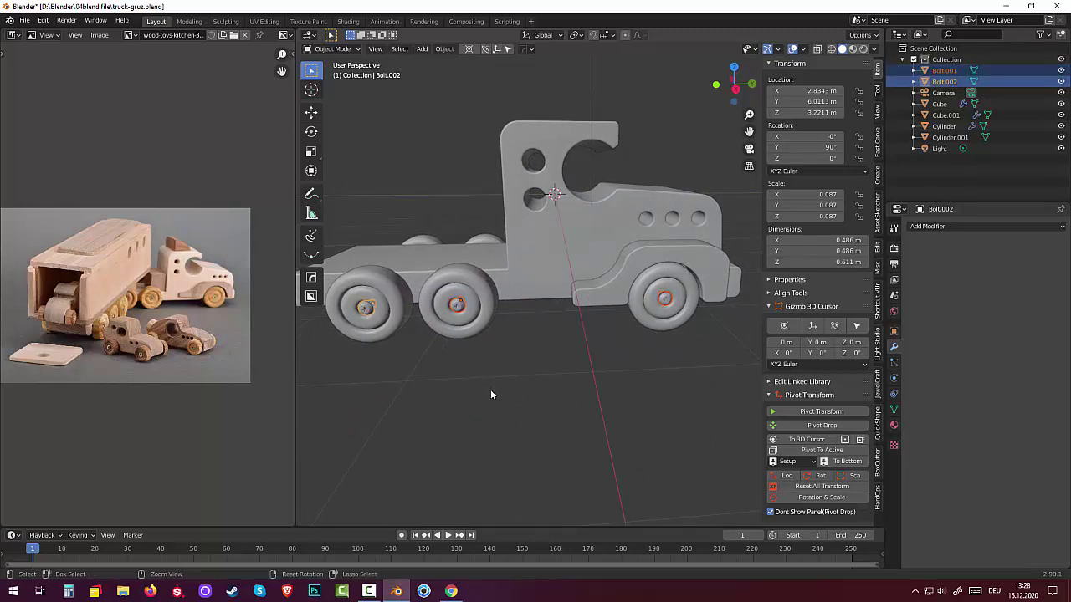
- Join all bolts into Bolt.002, reset its transforms, set origin to the 3D cursor, and add an X Mirror modifier
key("ctrl+j")
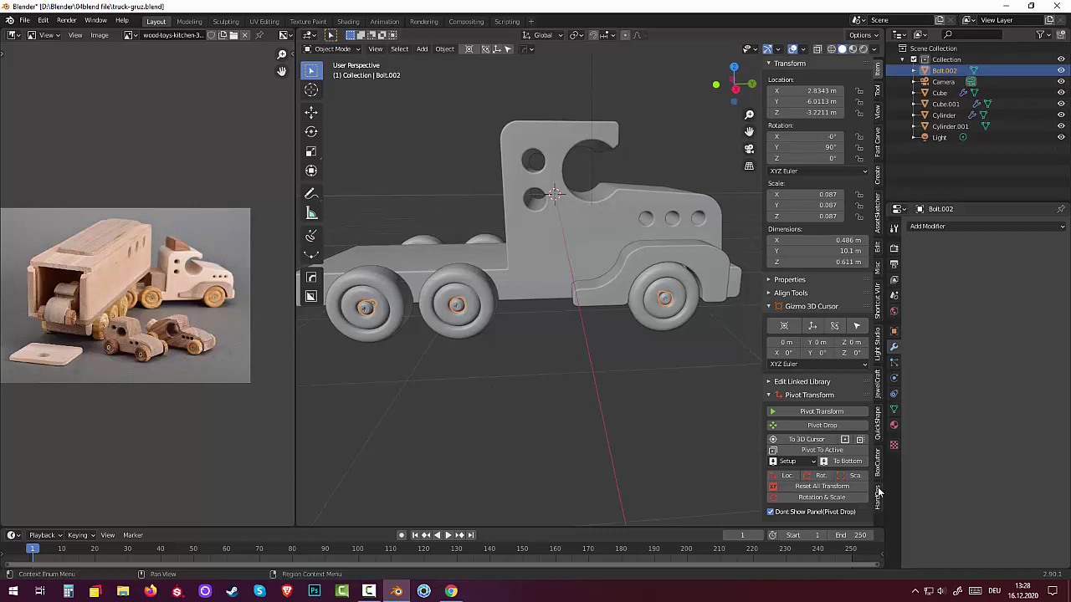
left_click(837, 486)
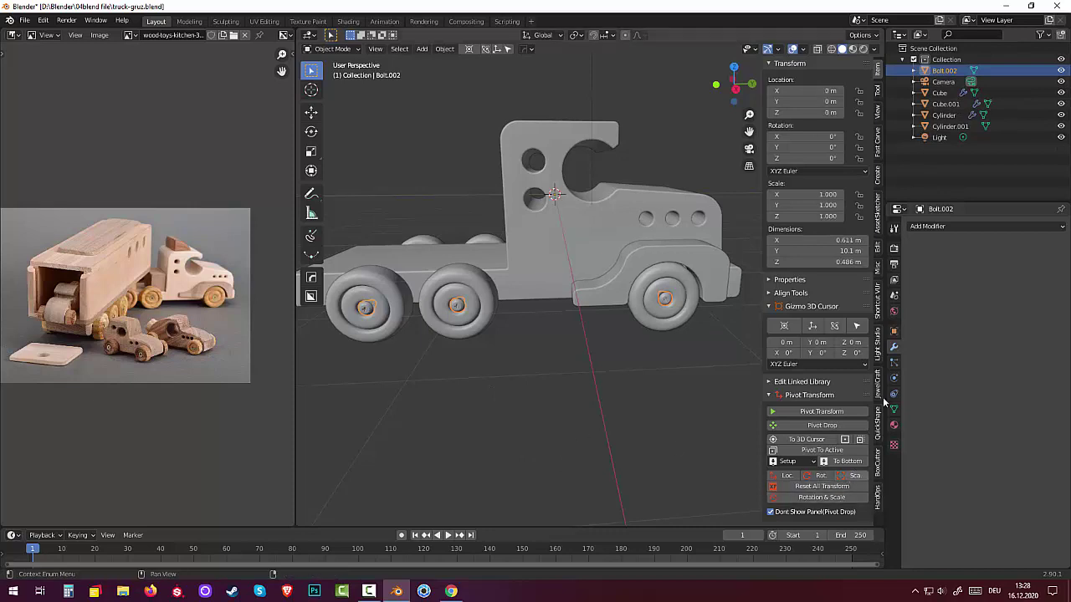
left_click(446, 51)
mouse_move(461, 73)
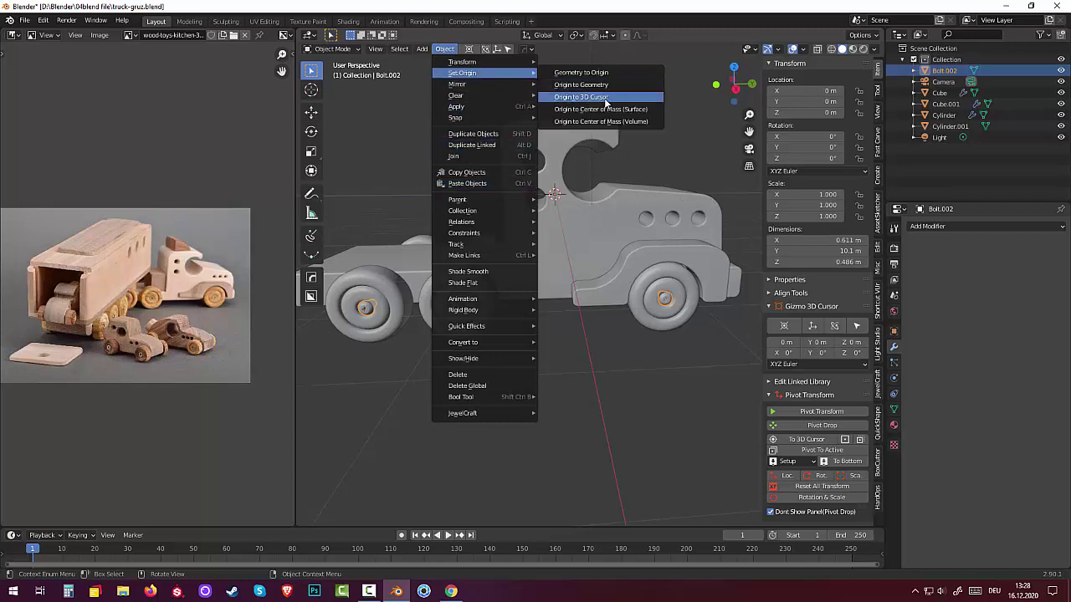
left_click(607, 102)
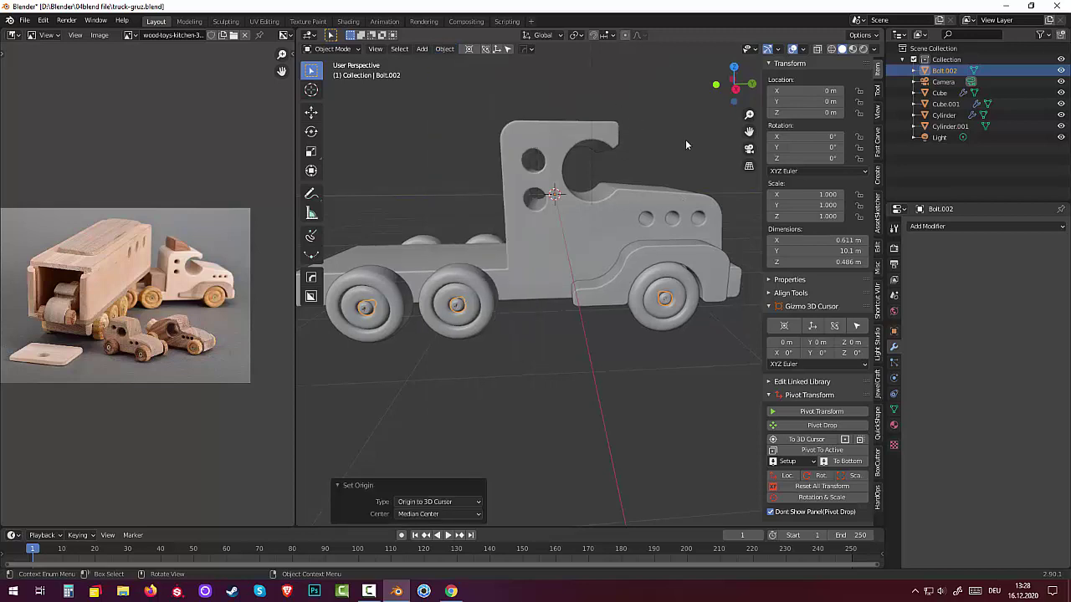
left_click(932, 228)
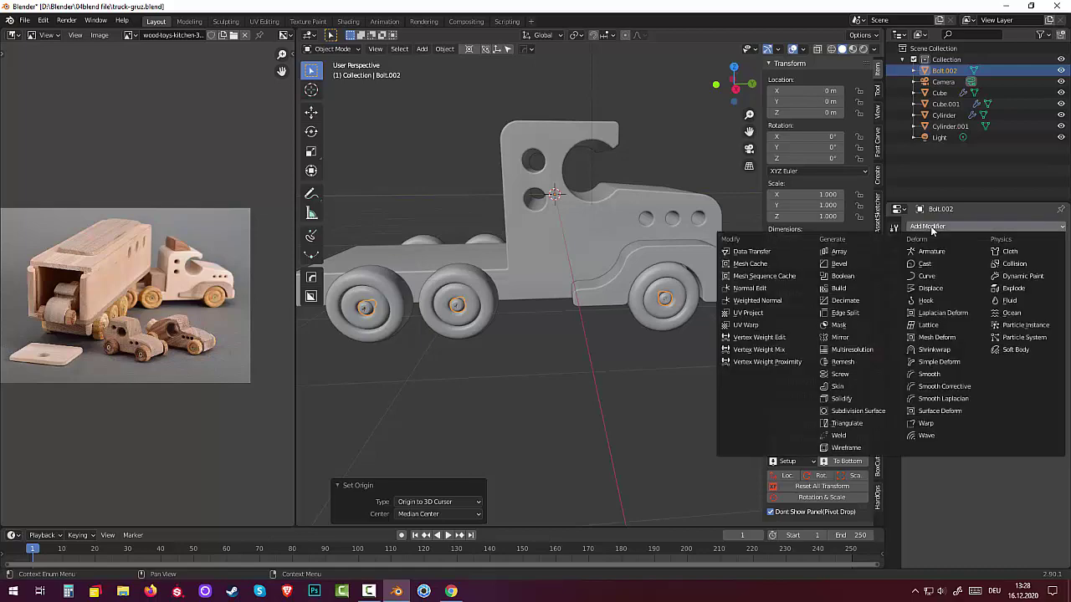
left_click(839, 339)
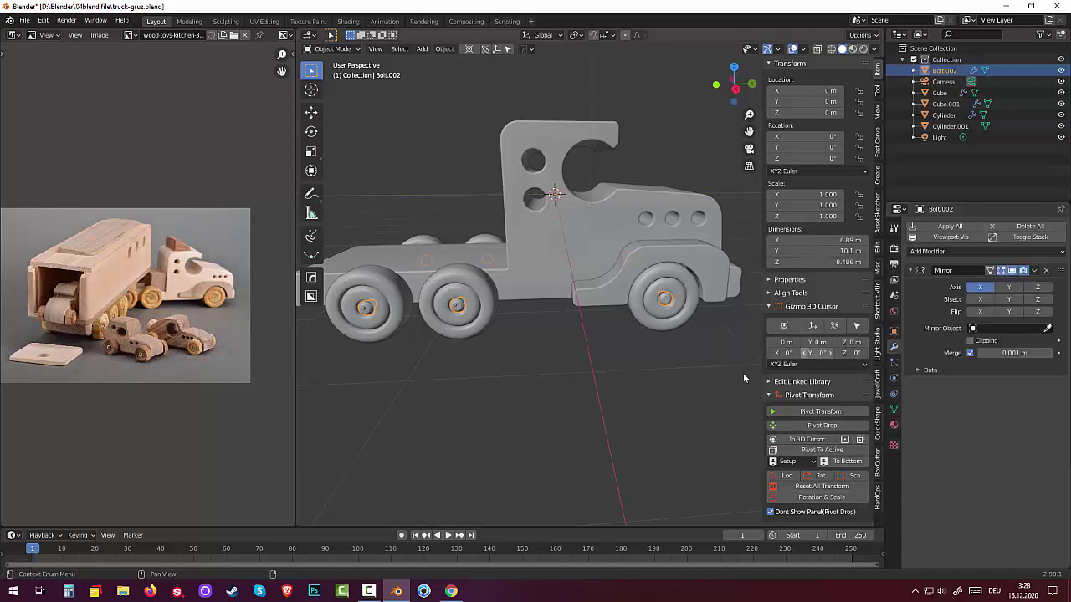
left_click(626, 433)
- Deselect everything, orbit to a three-quarter view of the truck, and bring up the Shift+A add menu
mouse_move(662, 424)
middle_mouse_down()
mouse_move(385, 408)
mouse_move(676, 428)
mouse_move(665, 427)
middle_mouse_up()
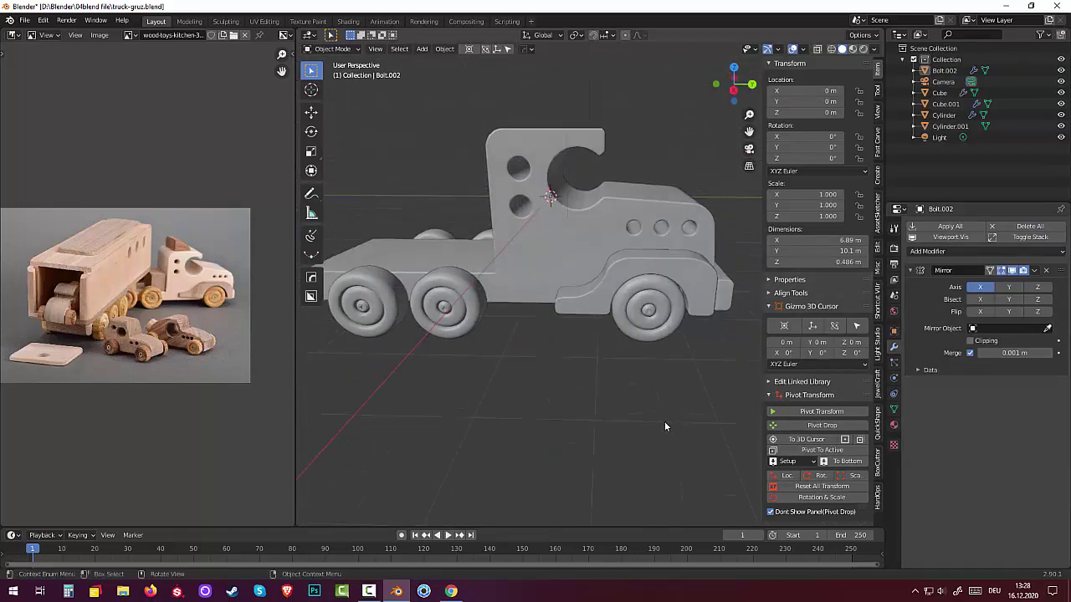
left_click(369, 591)
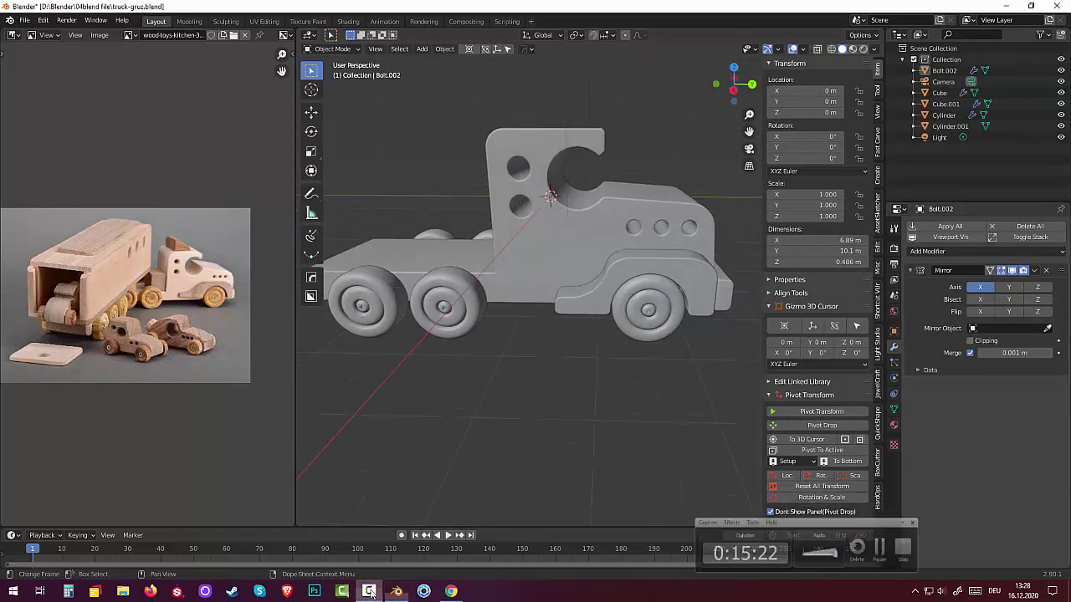
left_click(369, 592)
mouse_move(515, 385)
middle_mouse_down()
mouse_move(529, 367)
mouse_move(570, 378)
middle_mouse_up()
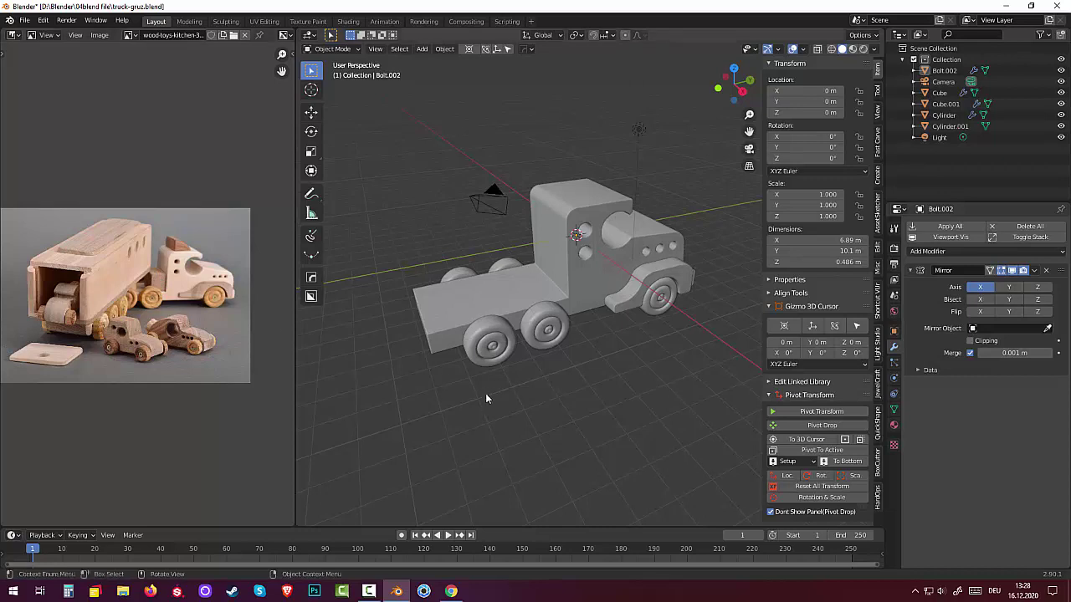
mouse_move(485, 398)
middle_mouse_down()
mouse_move(476, 394)
mouse_move(503, 383)
mouse_move(546, 391)
mouse_move(530, 386)
middle_mouse_up()
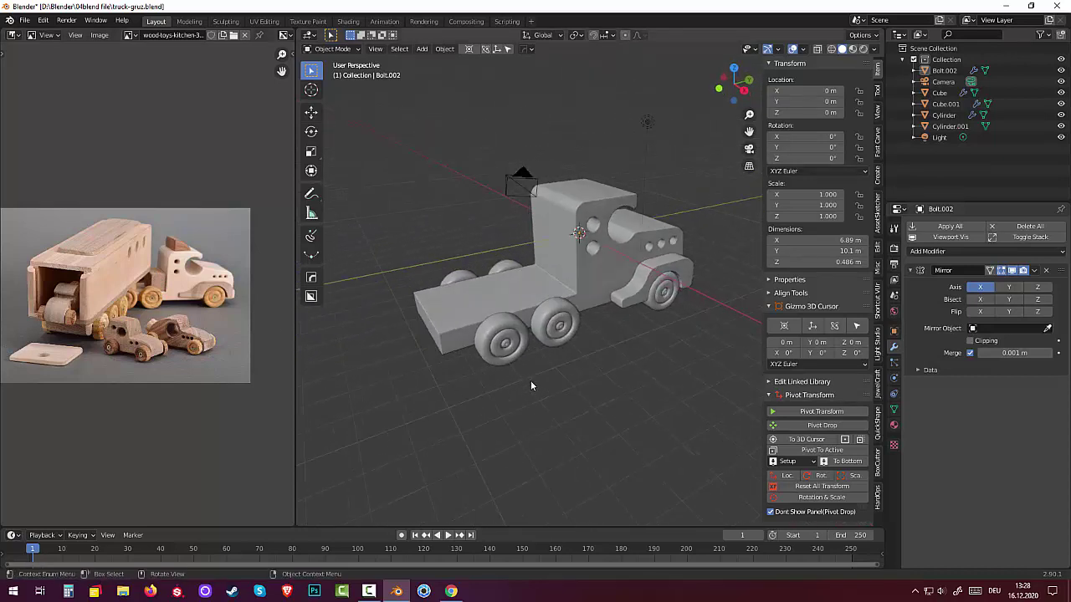
key("shift+a")
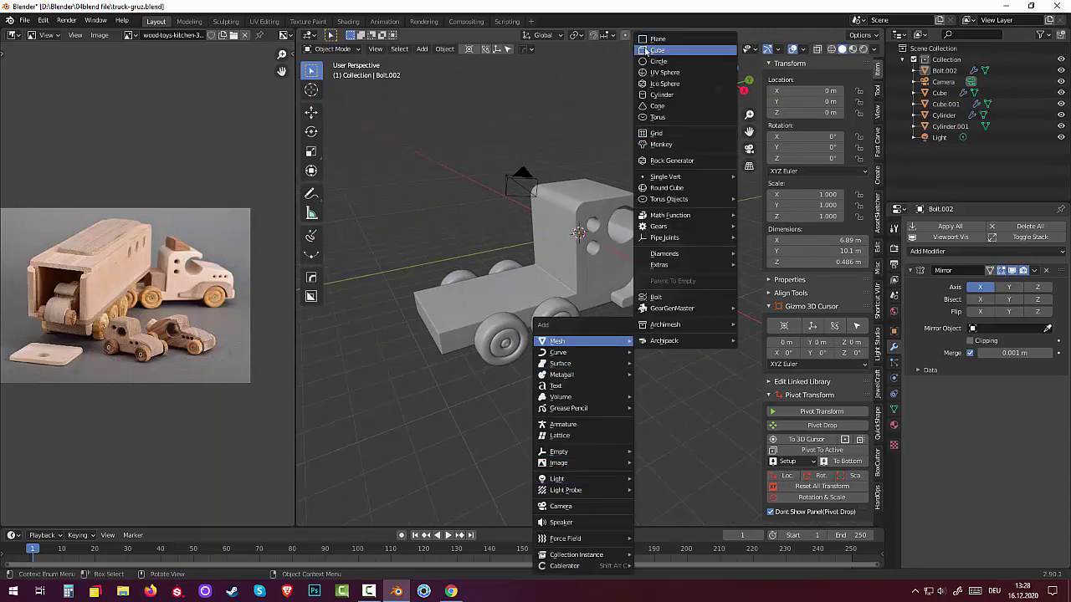
- Add a 2 m Cube.002 and lift it along Z to 3.3906 m, just above the cab
left_click(645, 51)
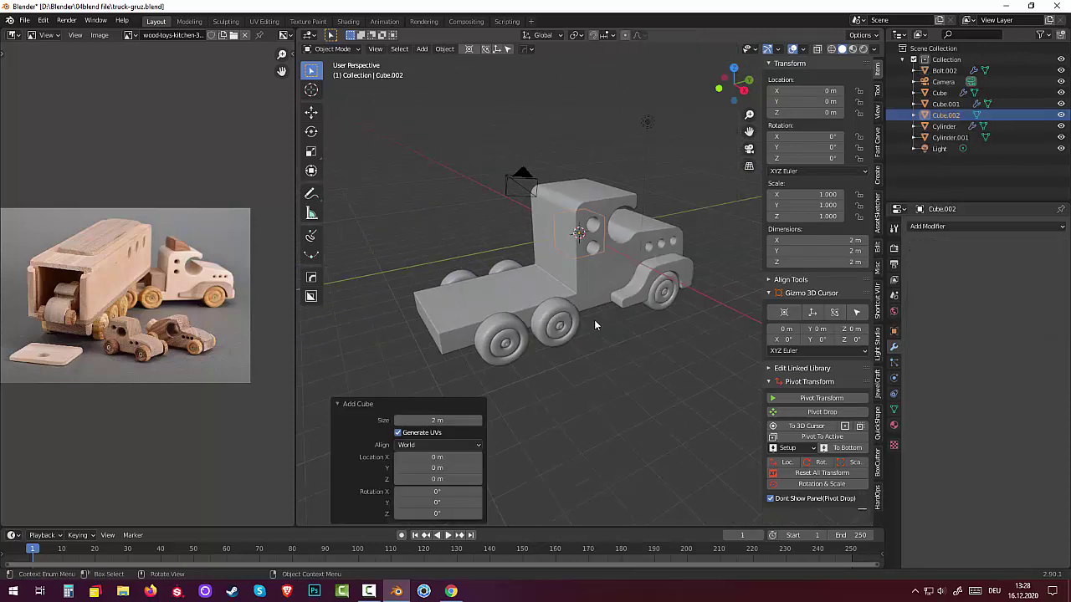
middle_click_drag(594, 319, 567, 305)
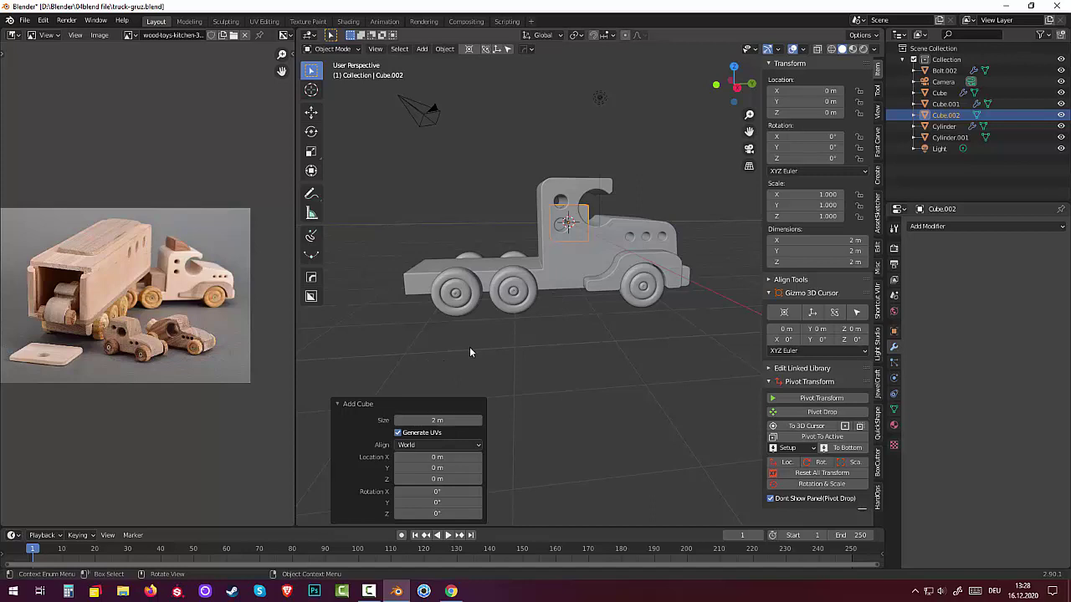
key("KP_3")
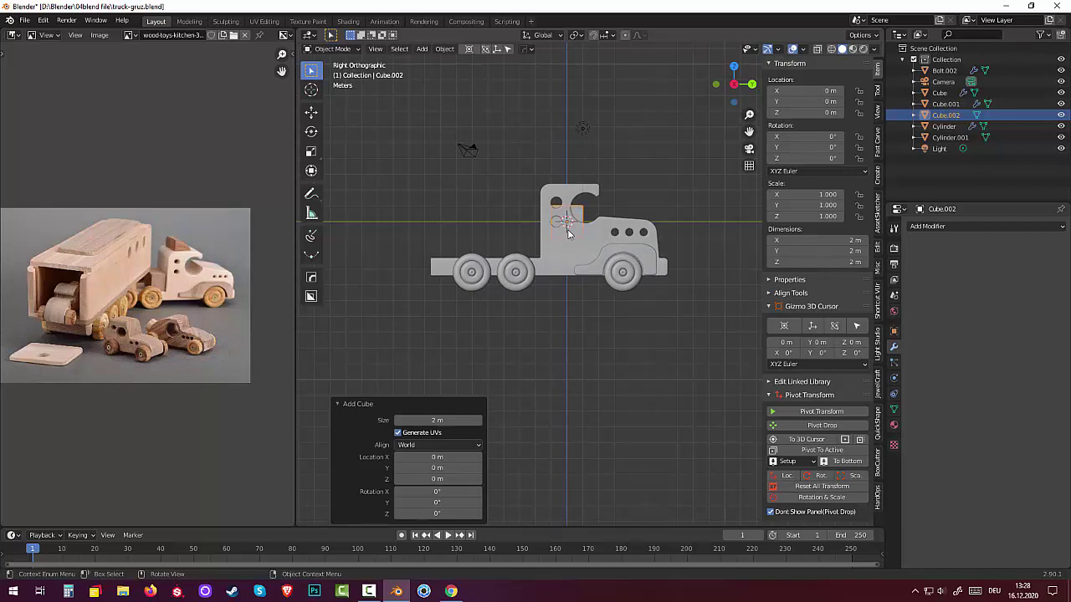
key("g")
key("z")
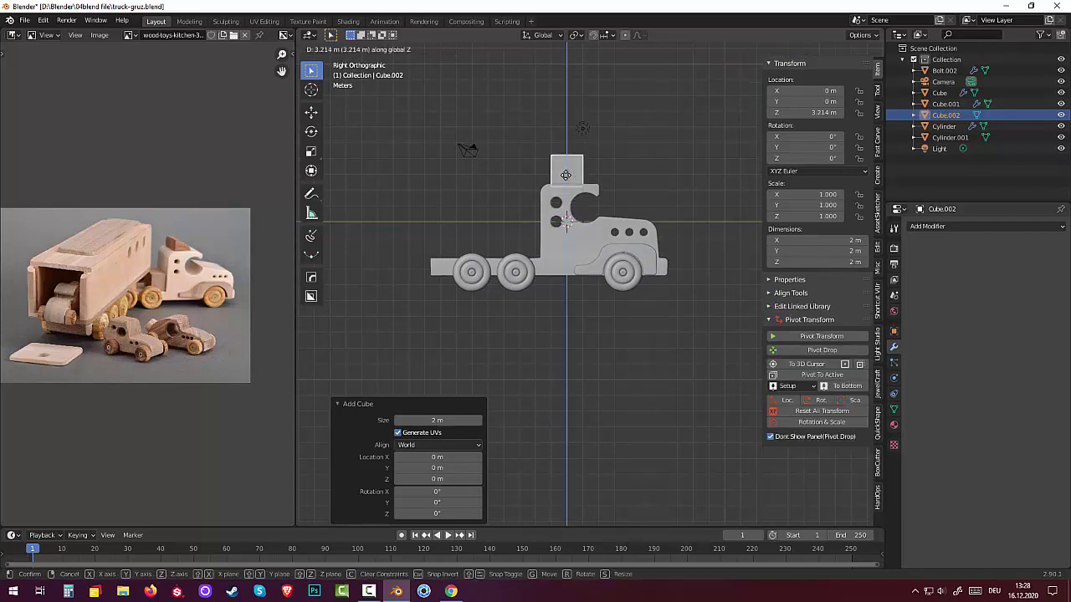
left_click(565, 167)
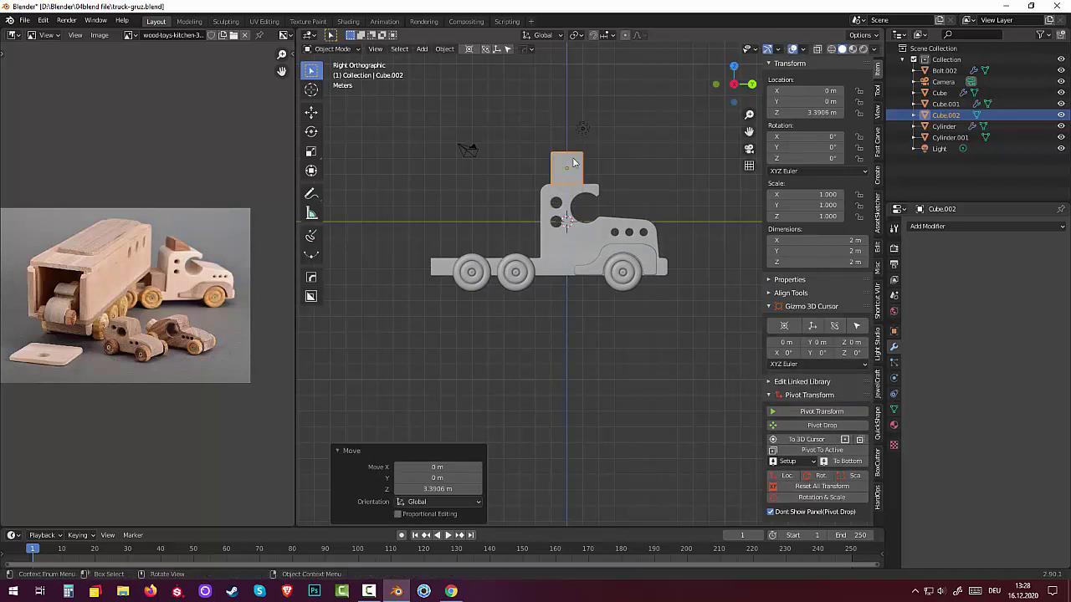
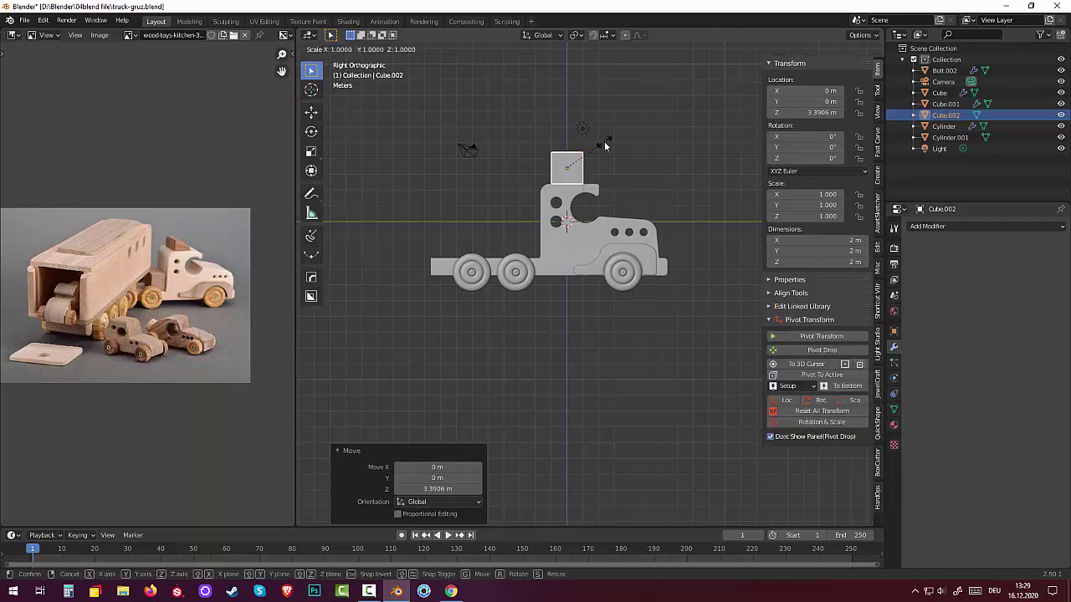
- Scale Cube.002 along Z to 0.688 so the box above the cab is about 1.38 m tall
key("s")
key("z")
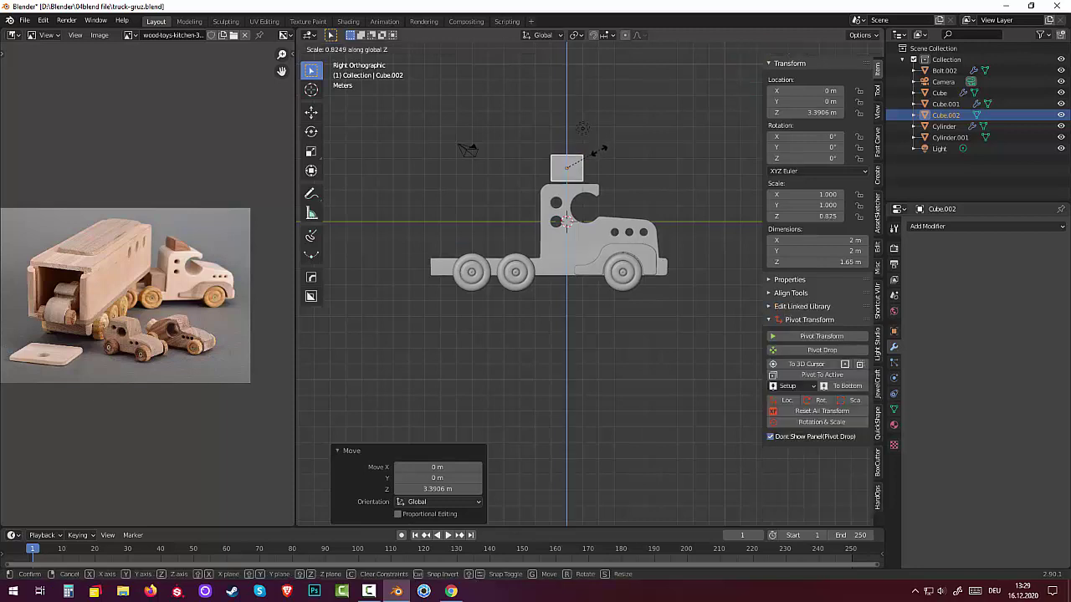
left_click(596, 156)
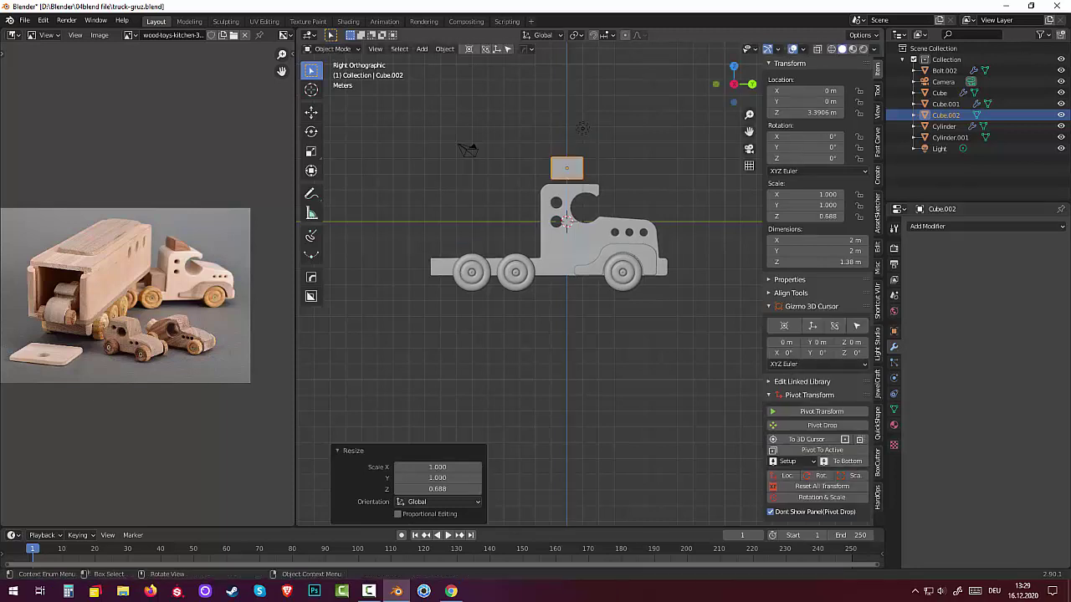
mouse_move(608, 161)
middle_mouse_down()
mouse_move(689, 193)
mouse_move(606, 201)
mouse_move(569, 177)
middle_mouse_up()
scroll(605, 192, "up", 3)
scroll(604, 182, "up", 2)
scroll(603, 182, "down", 3)
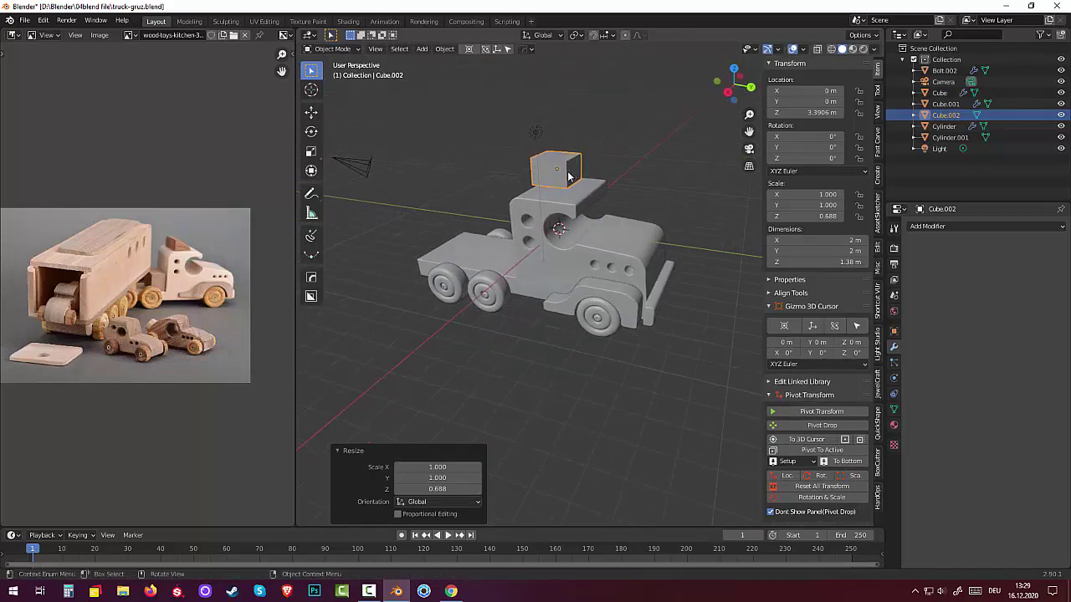
- In Edit Mode, pull a side face of Cube.002 along Y until the box is 2.75 m deep
key("Tab")
left_click(575, 170)
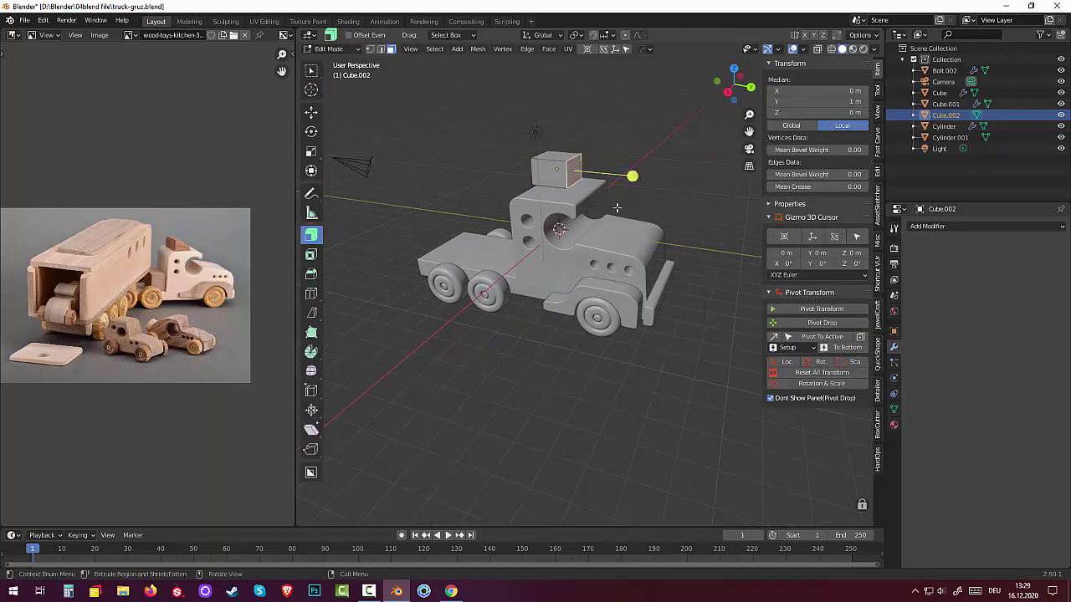
key("g")
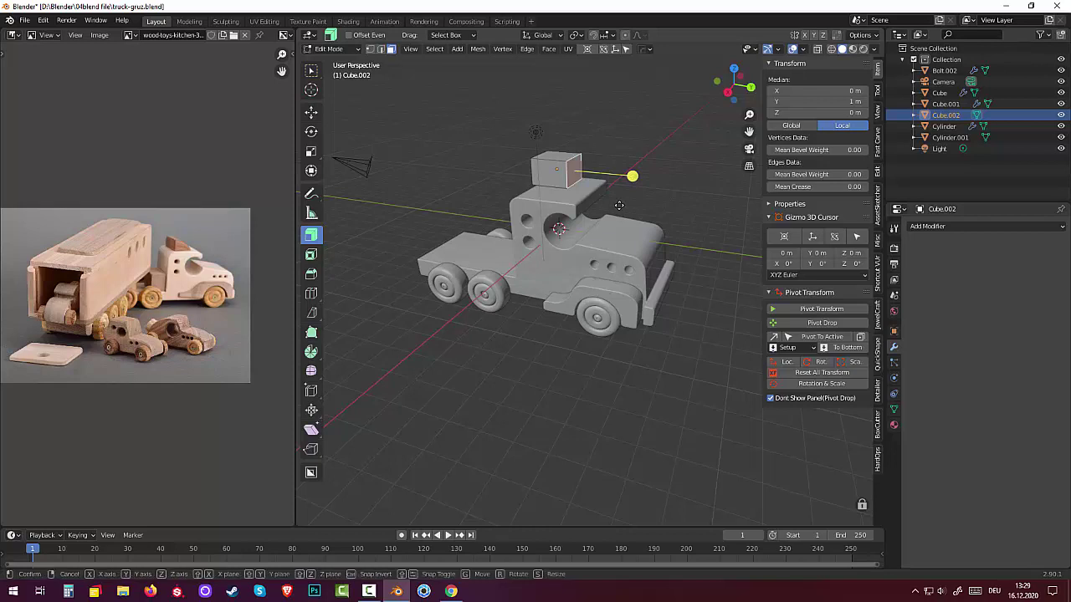
key("y")
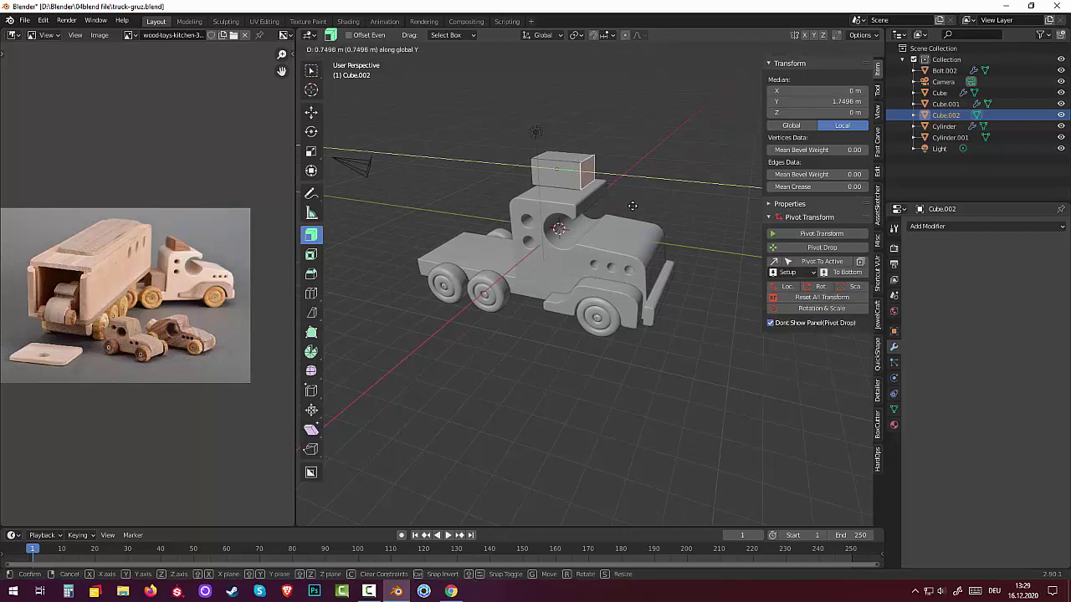
left_click(632, 206)
middle_click_drag(616, 178, 511, 222)
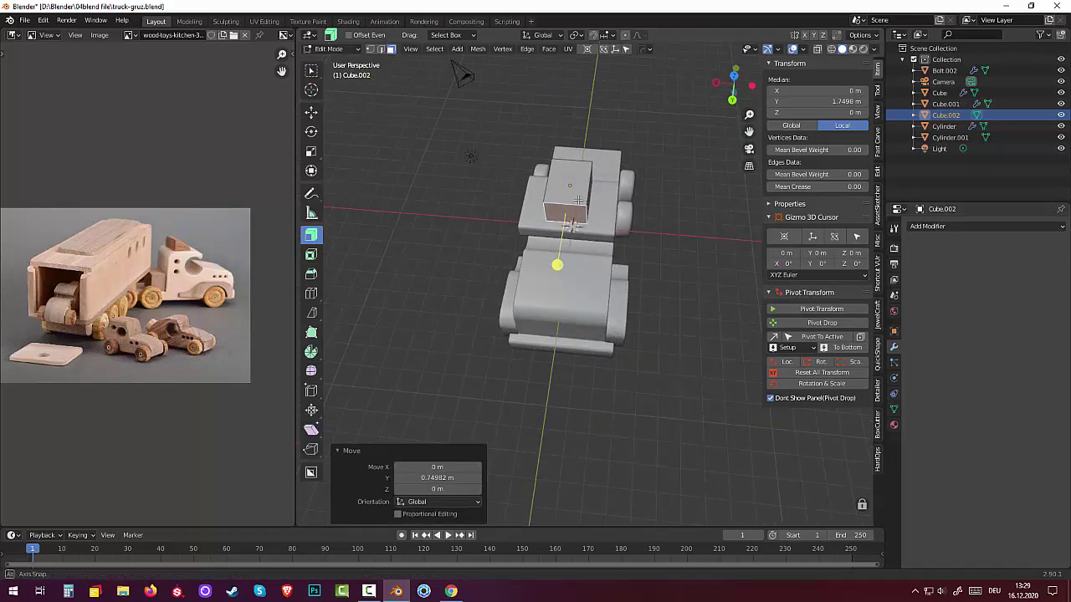
mouse_move(546, 209)
middle_mouse_down()
mouse_move(583, 169)
mouse_move(460, 210)
mouse_move(576, 117)
middle_mouse_up()
- Try shrink/fatten (Alt+S) on another face, undo it, and return to Object Mode
left_click(597, 172)
key("alt+s")
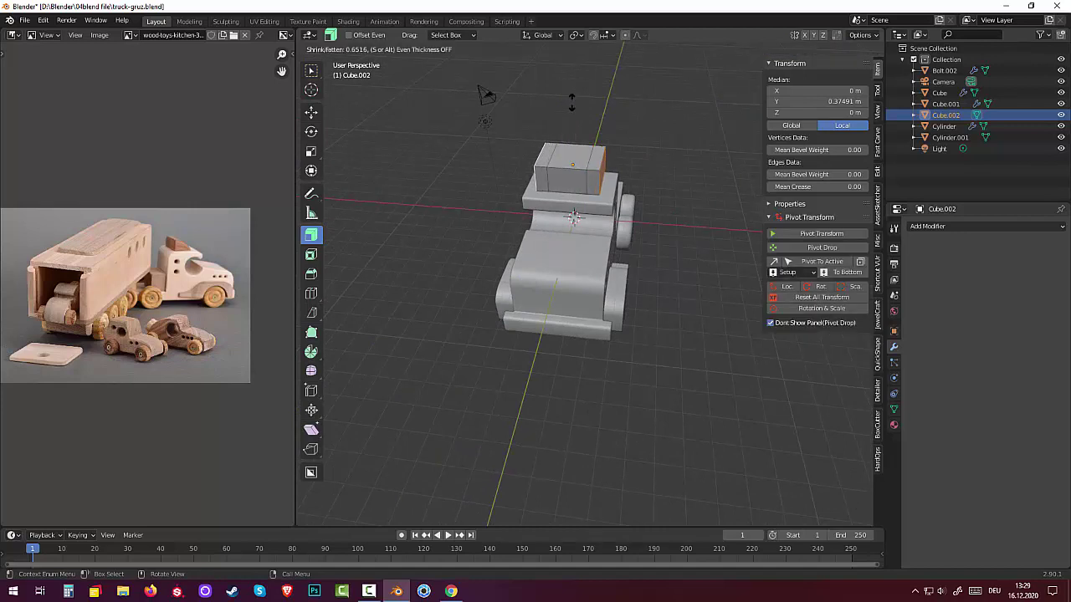
left_click(572, 100)
key("ctrl+z")
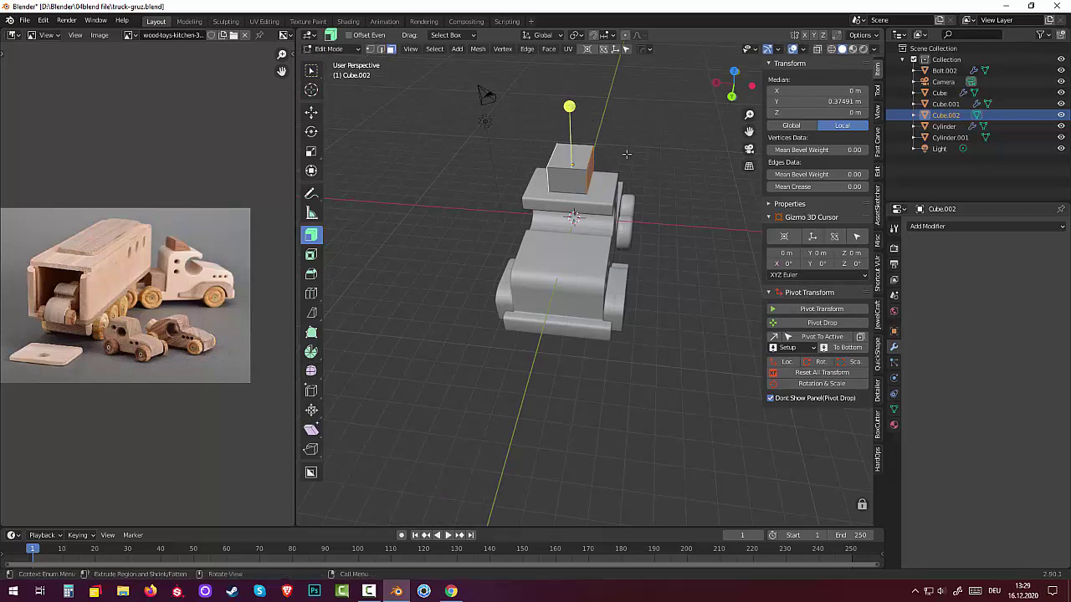
key("Tab")
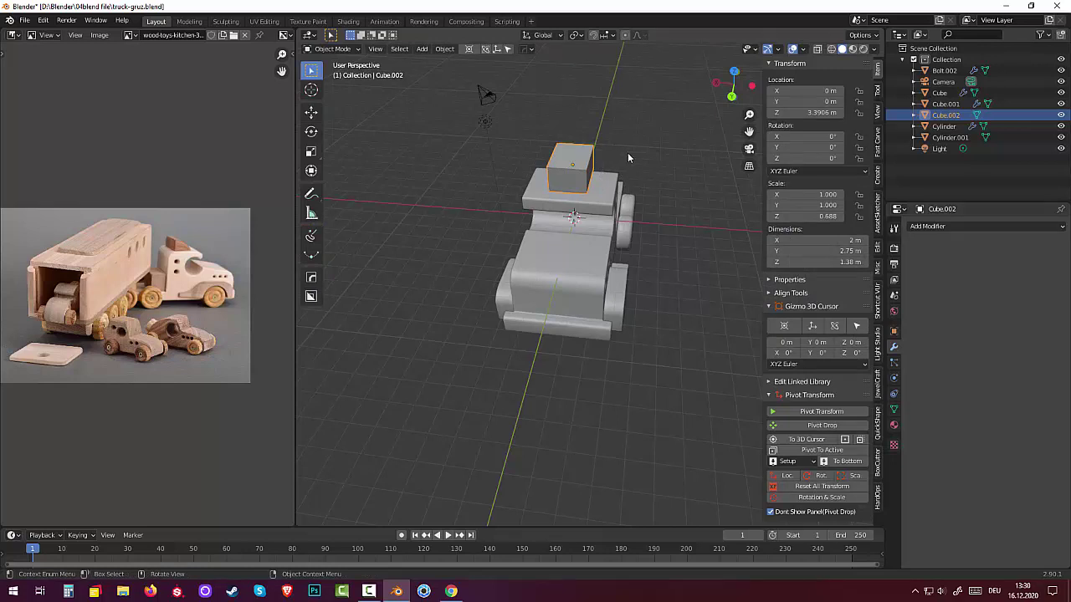
- Scale Cube.002 along X to 2.131, making it 4.26 m wide
key("s")
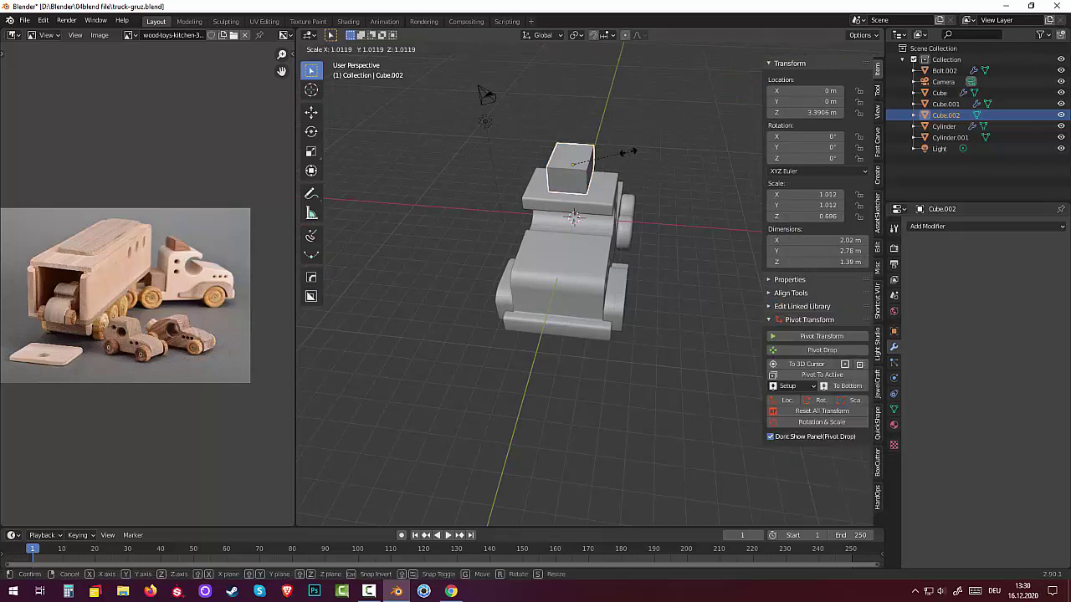
key("x")
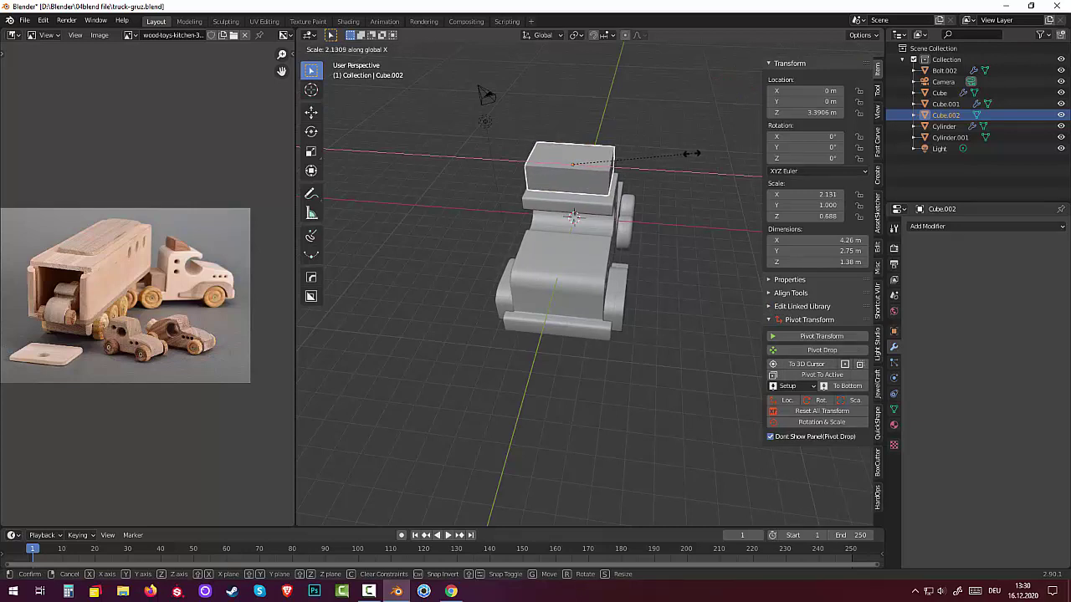
left_click(691, 153)
mouse_move(693, 236)
middle_mouse_down()
mouse_move(818, 192)
mouse_move(687, 196)
middle_mouse_up()
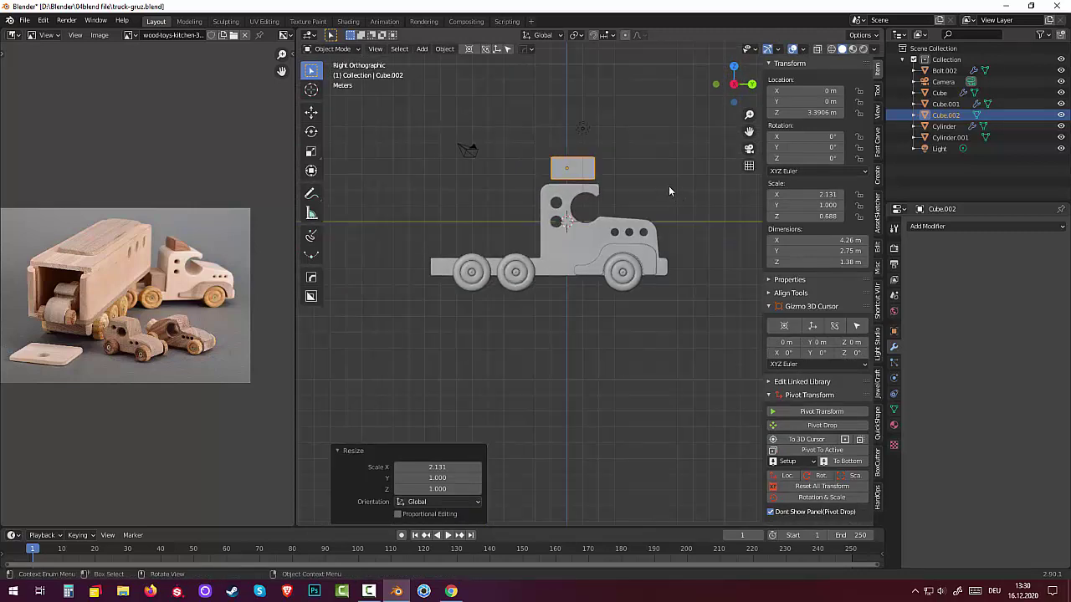
- From a side view, lower Cube.002 onto the cab to Z 3.1081 m
key("g")
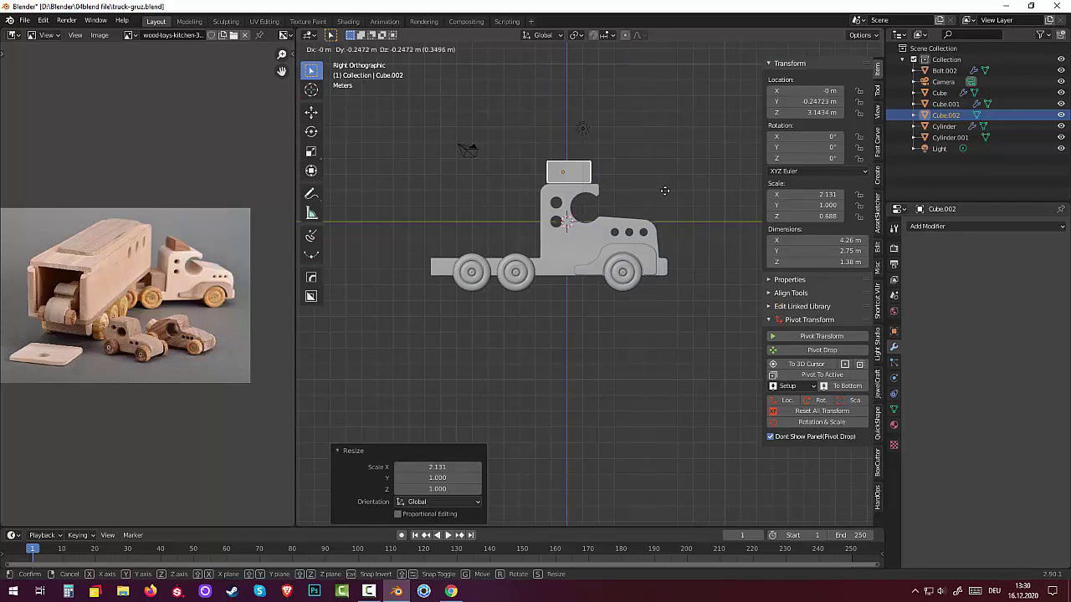
left_click(664, 191)
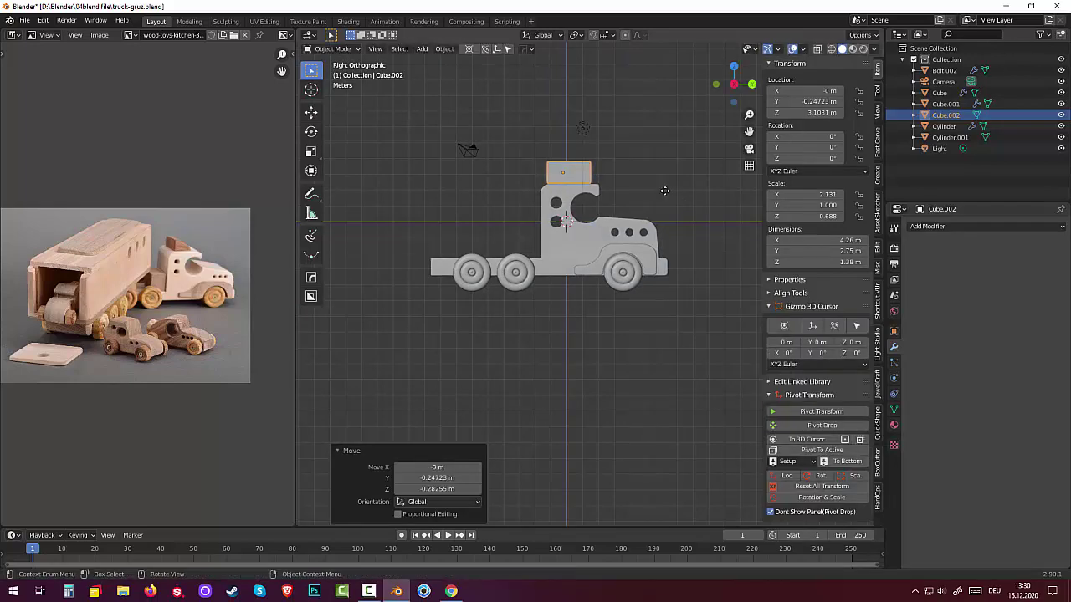
mouse_move(671, 185)
middle_mouse_down()
mouse_move(563, 281)
mouse_move(578, 226)
middle_mouse_up()
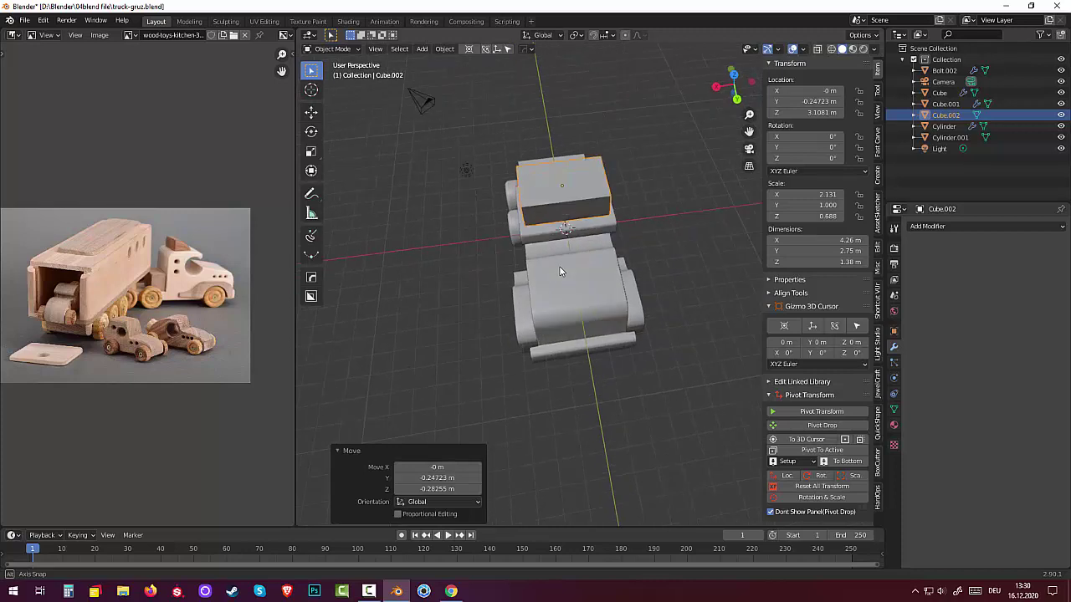
left_click(556, 195)
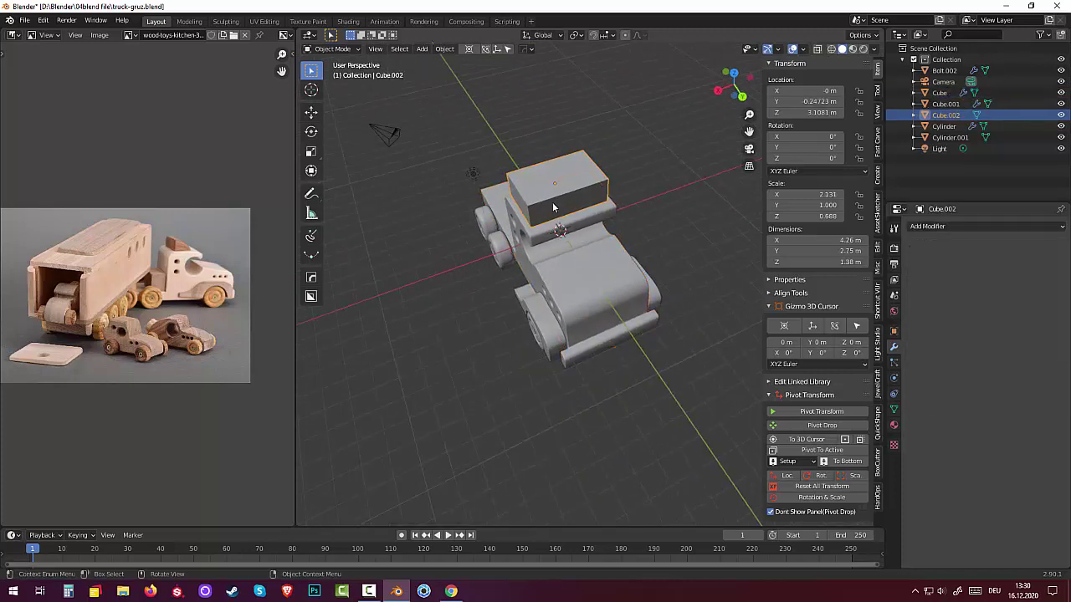
- Bevel the top back edge of Cube.002 with 8 segments to give the cab a curved roof
key("Tab")
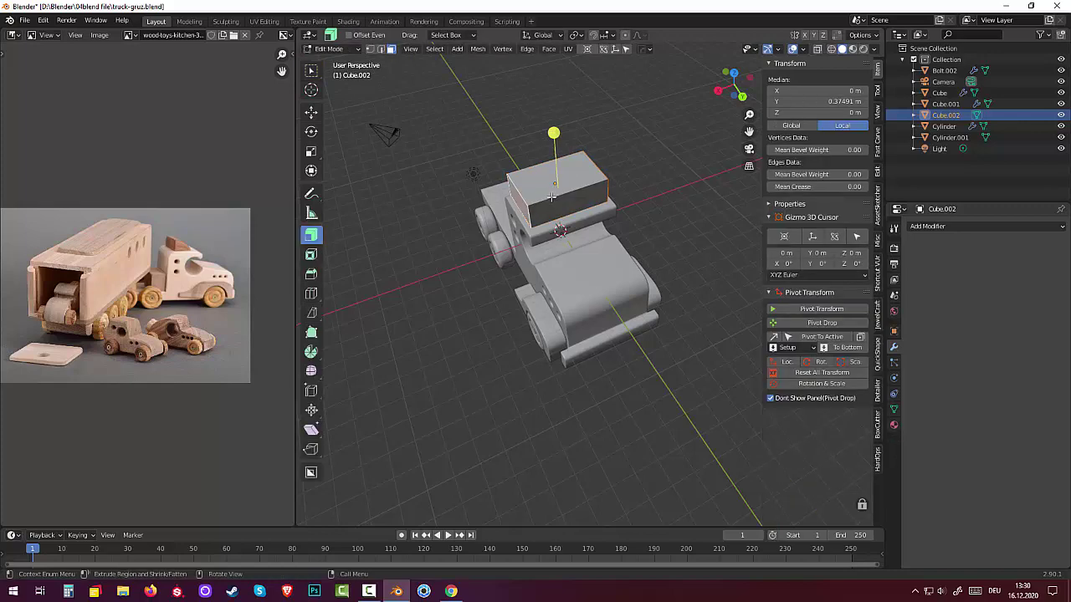
left_click(551, 197)
key("2")
left_click(553, 198)
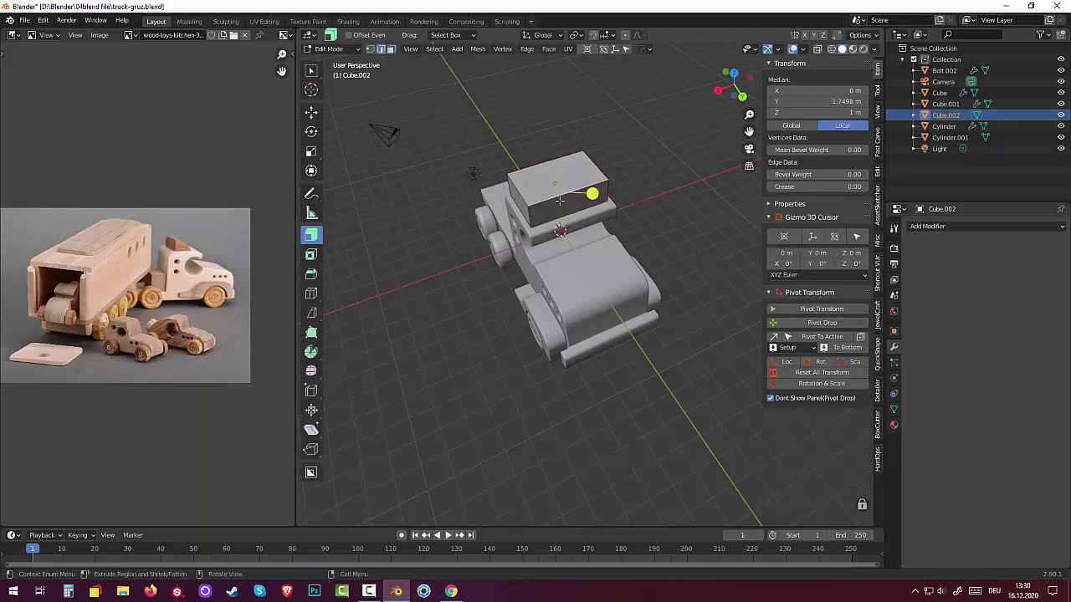
middle_click_drag(586, 202, 641, 166)
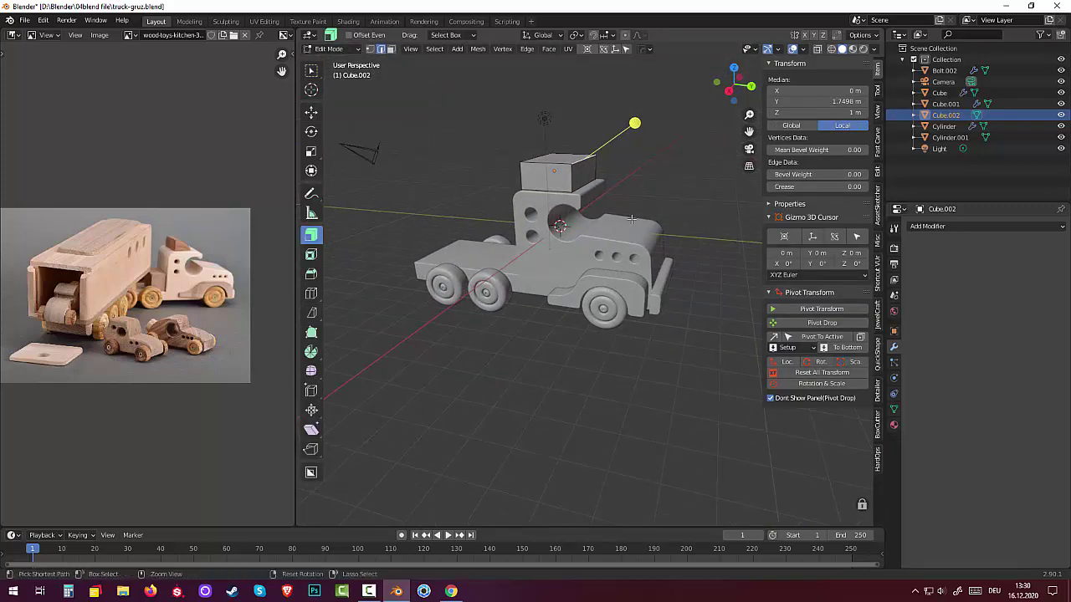
key("ctrl+b")
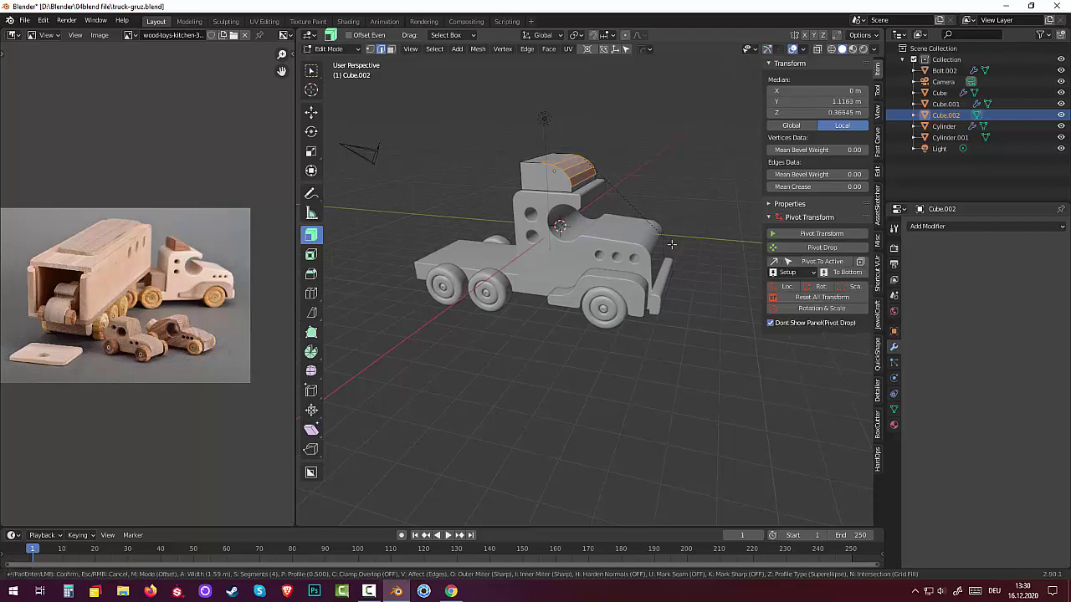
scroll(676, 245, "up", 4)
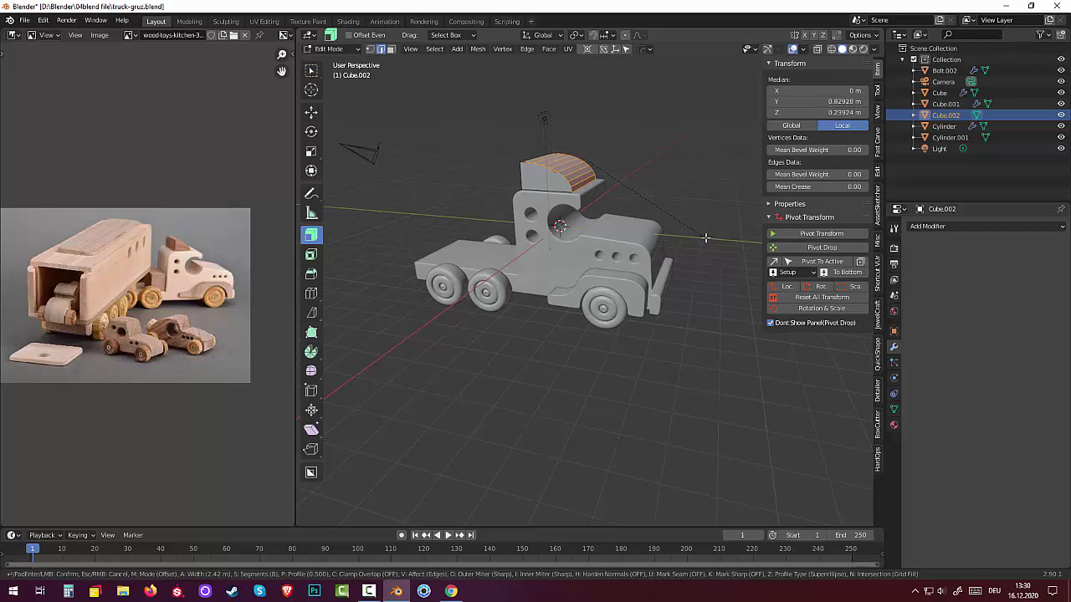
left_click(705, 239)
left_click(701, 256)
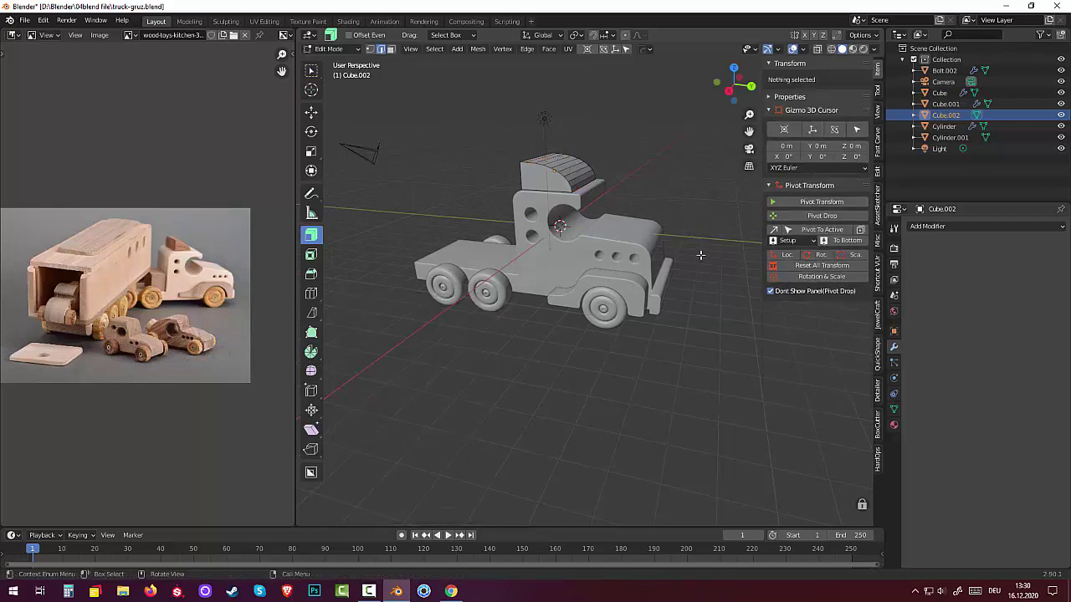
mouse_move(701, 257)
middle_mouse_down()
mouse_move(684, 232)
mouse_move(491, 237)
mouse_move(527, 194)
middle_mouse_up()
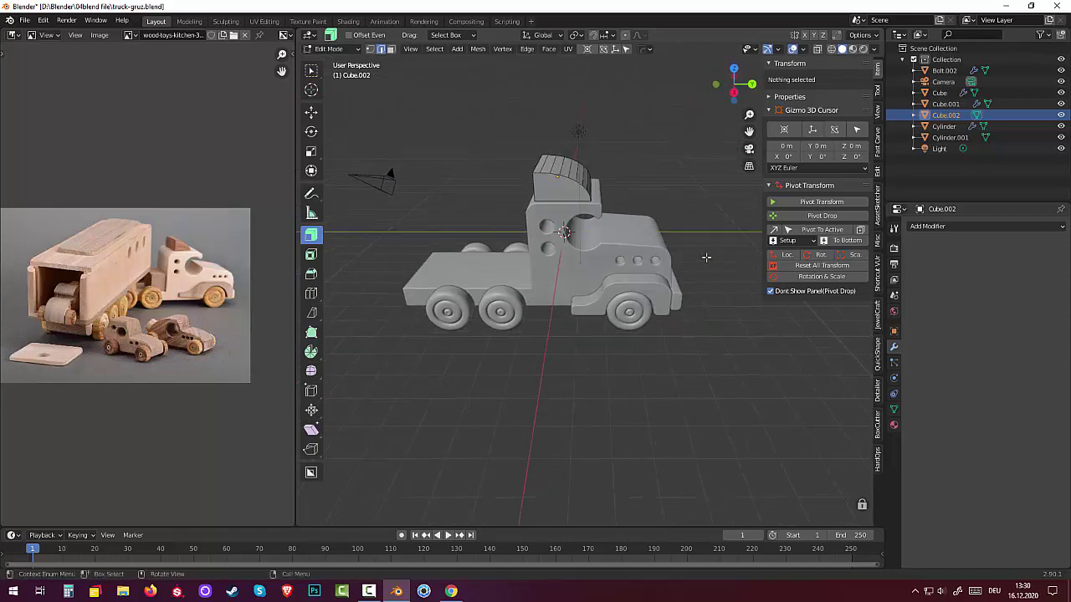
- Add a HardOps Bevel to Cube.002: 0.05 m width, 3 segments, 30° angle limit
key("Tab")
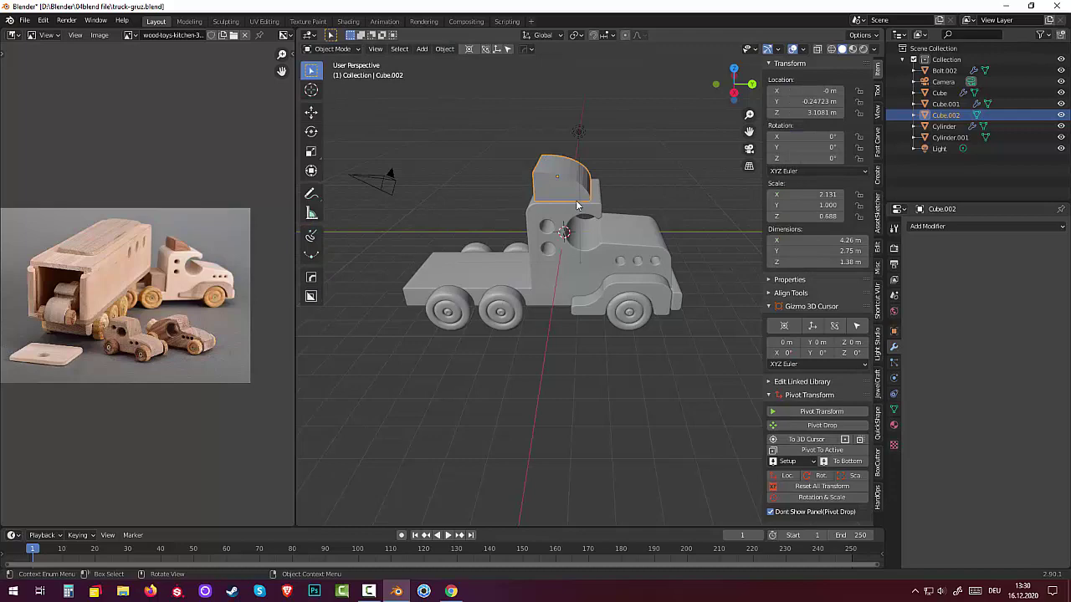
key("q")
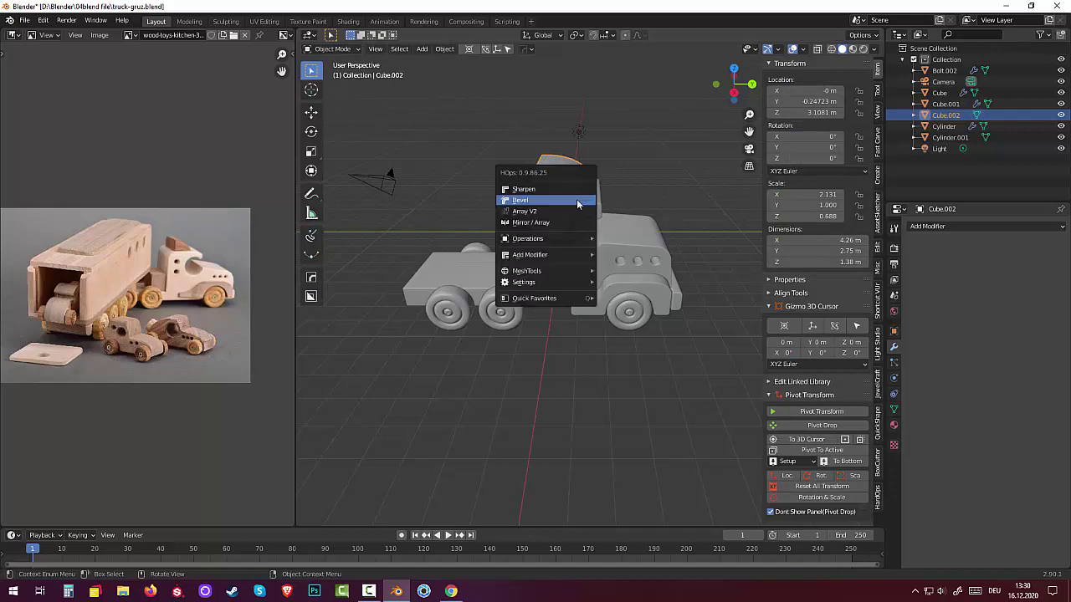
left_click(577, 203, "ctrl")
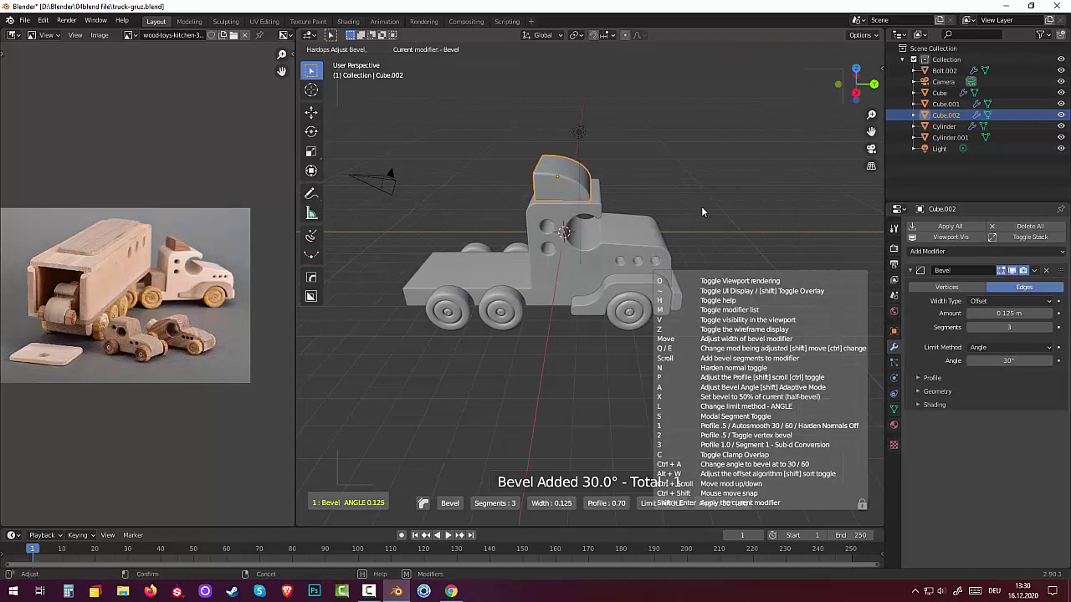
left_click(748, 213)
middle_click_drag(731, 213, 459, 233)
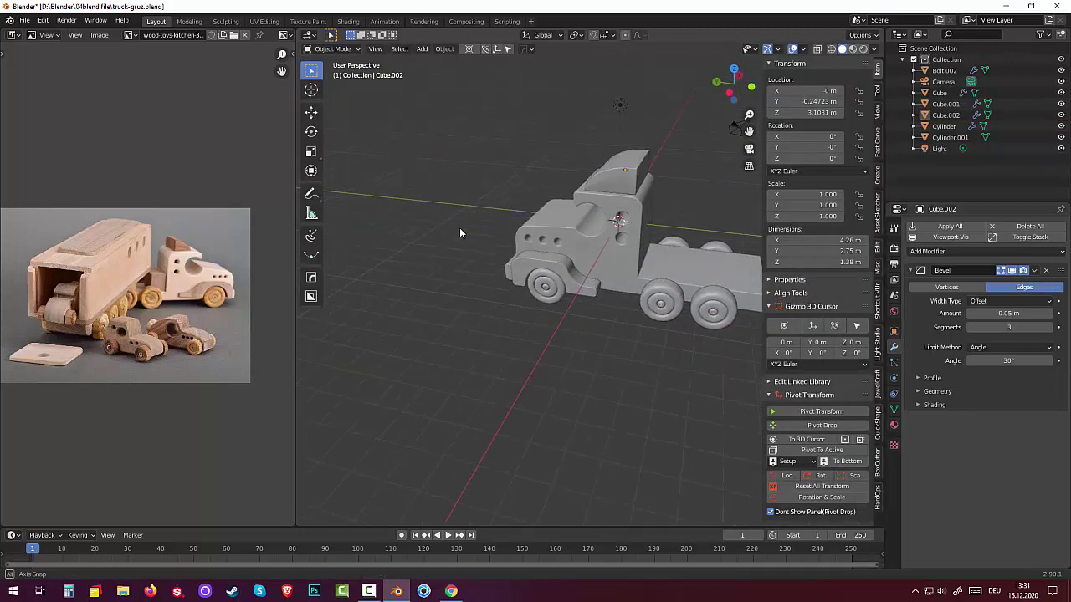
- Select Cube.002, enter Edit Mode and switch the viewport to wireframe shading
scroll(585, 234, "up", 3)
scroll(626, 148, "down", 3)
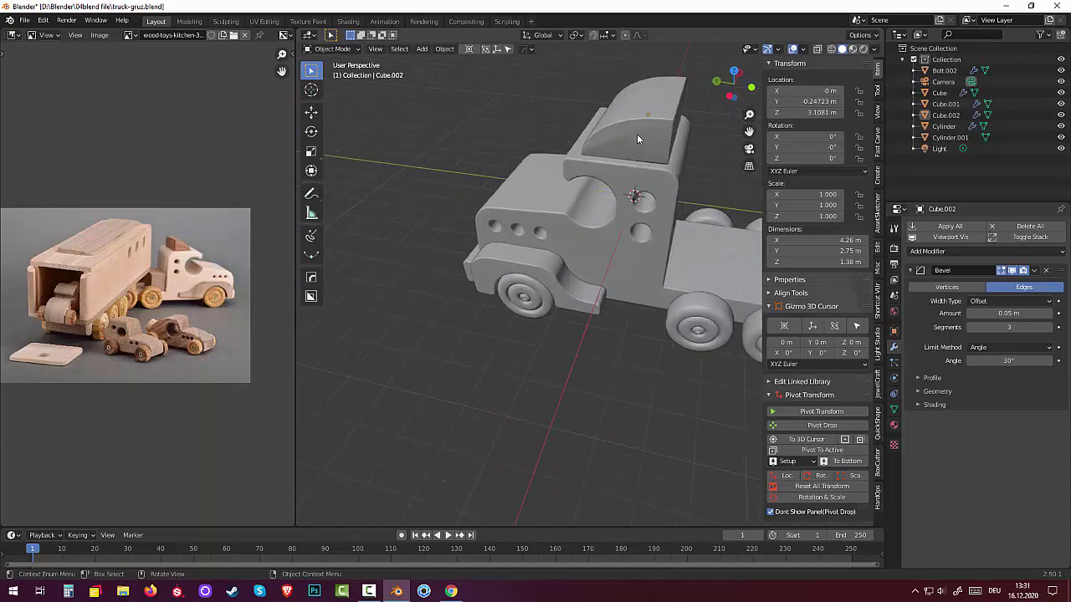
middle_click_drag(638, 133, 649, 124)
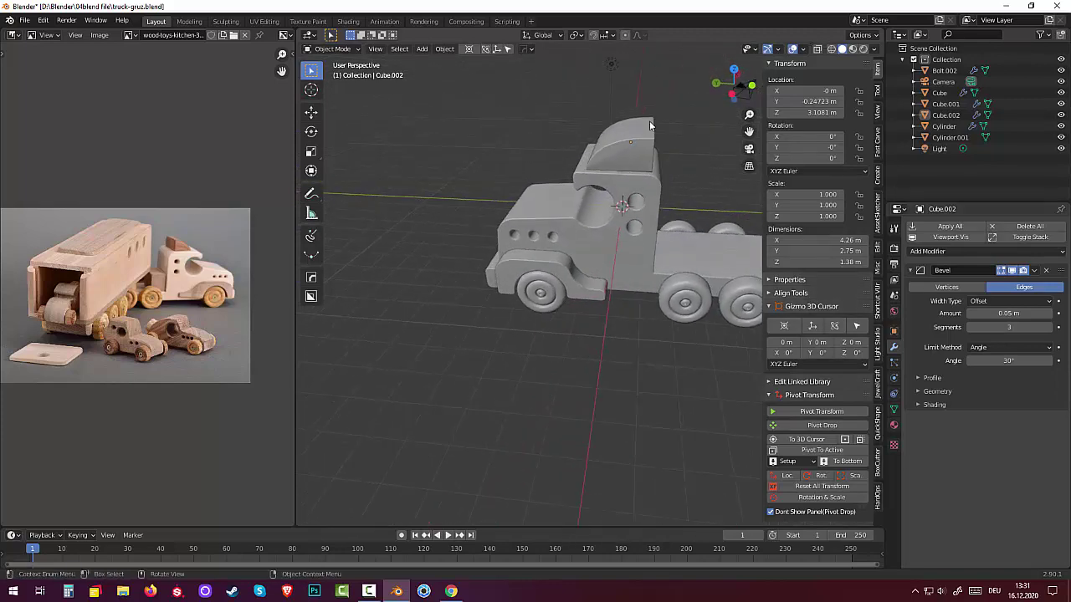
left_click(634, 164)
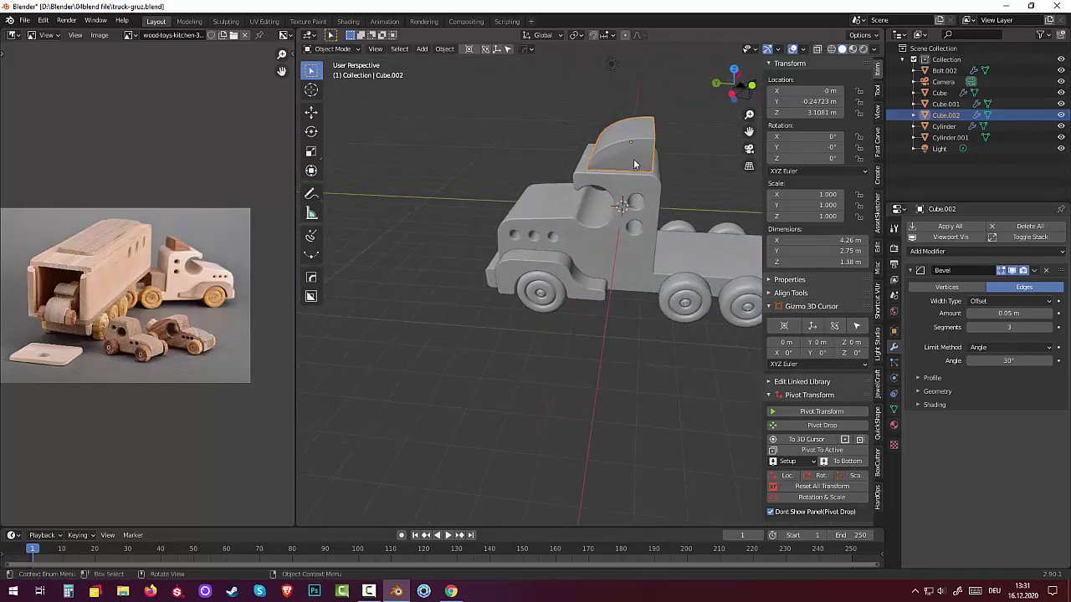
key("Tab")
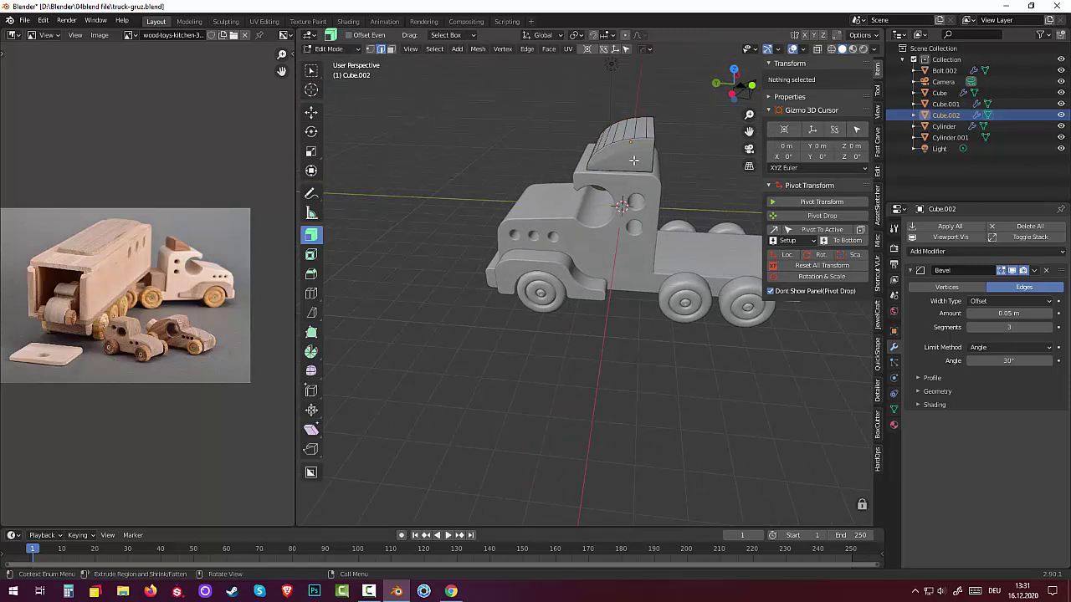
key("z")
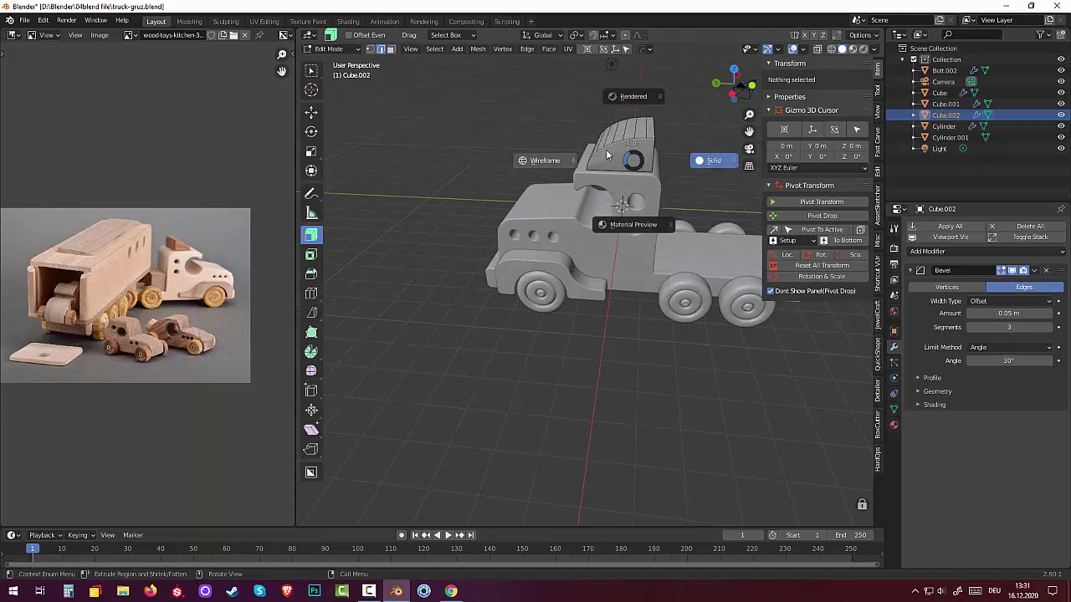
left_click(611, 157)
scroll(621, 136, "up", 6)
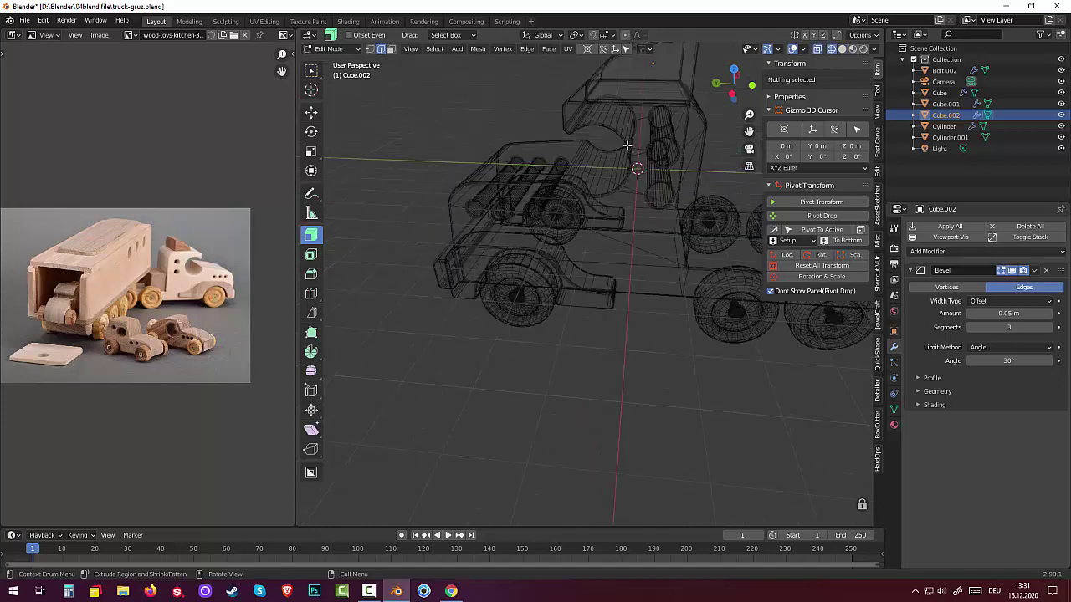
scroll(622, 136, "down", 3)
middle_click_drag(617, 134, 664, 106)
scroll(614, 140, "up", 3)
scroll(606, 129, "down", 3)
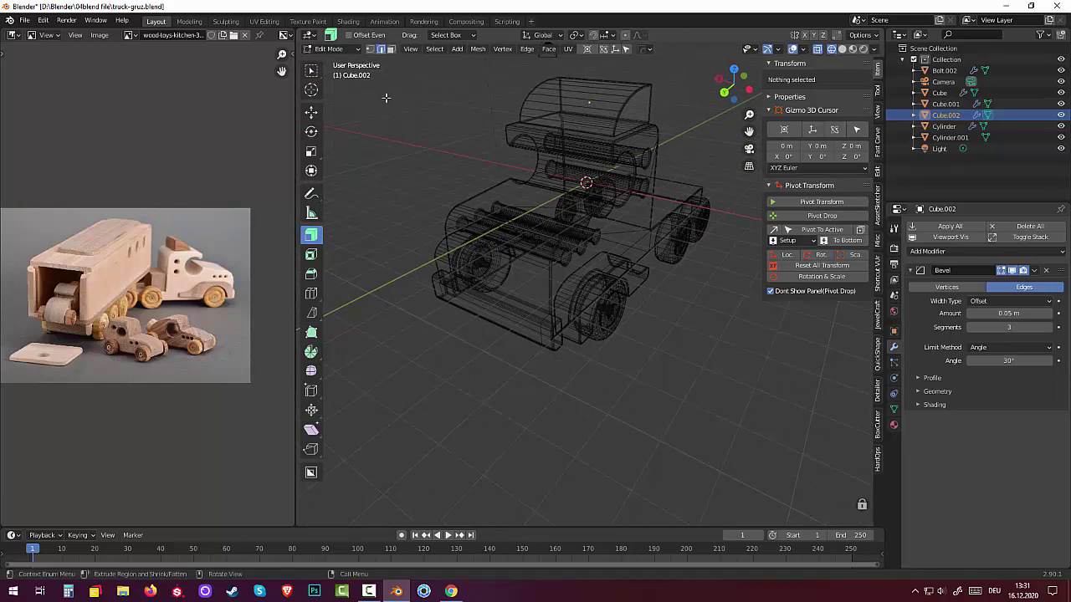
- In vertex select mode, select a top corner vertex of the block, then return to solid shading
key("1")
left_click(624, 134)
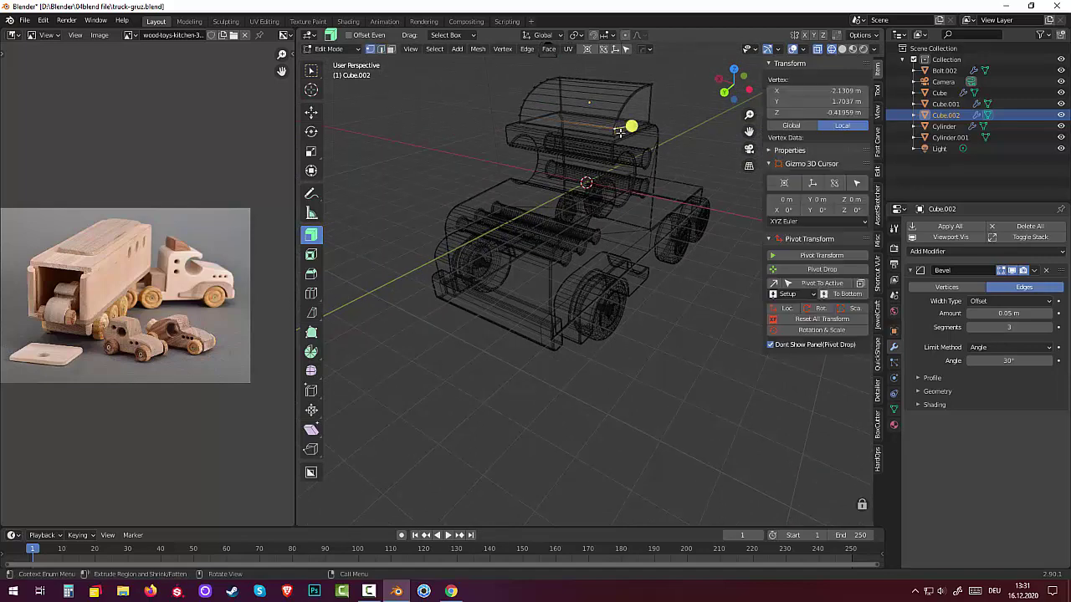
scroll(623, 154, "up", 2)
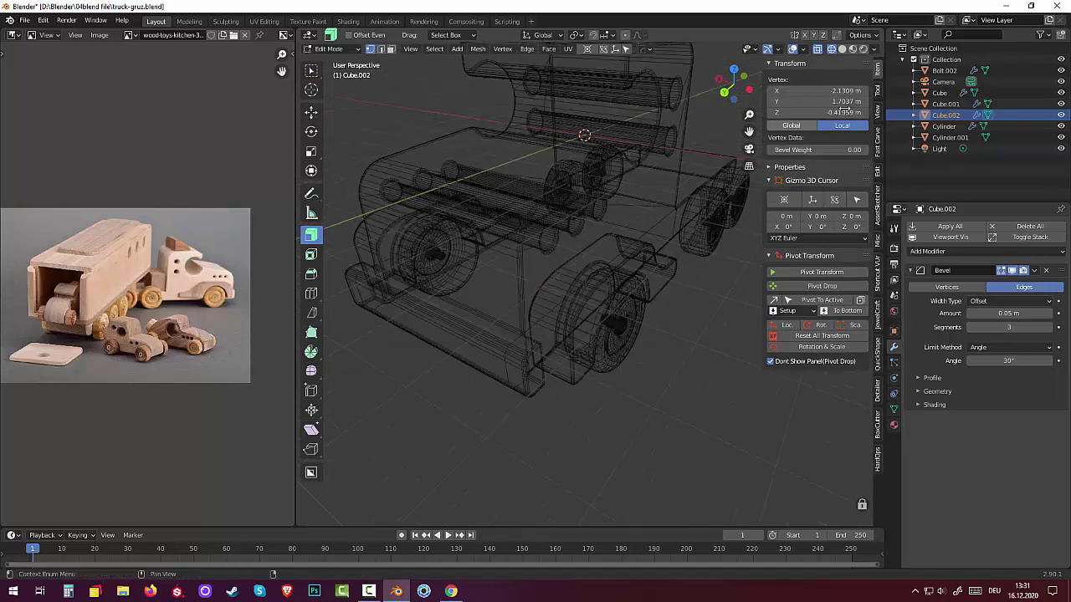
left_click(841, 48)
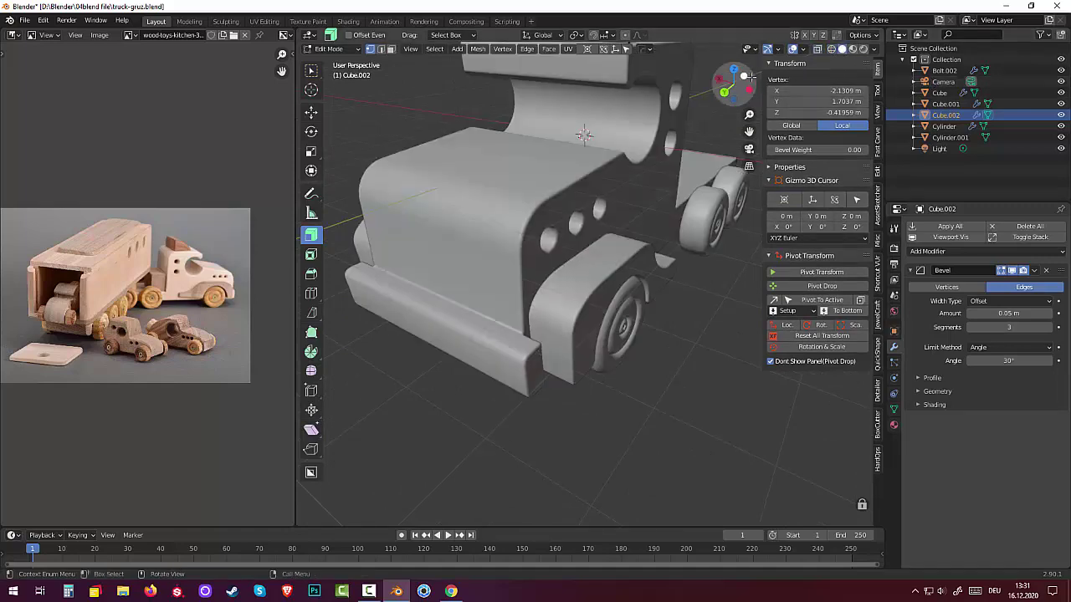
mouse_move(689, 101)
middle_mouse_down()
mouse_move(635, 157)
mouse_move(637, 111)
middle_mouse_up()
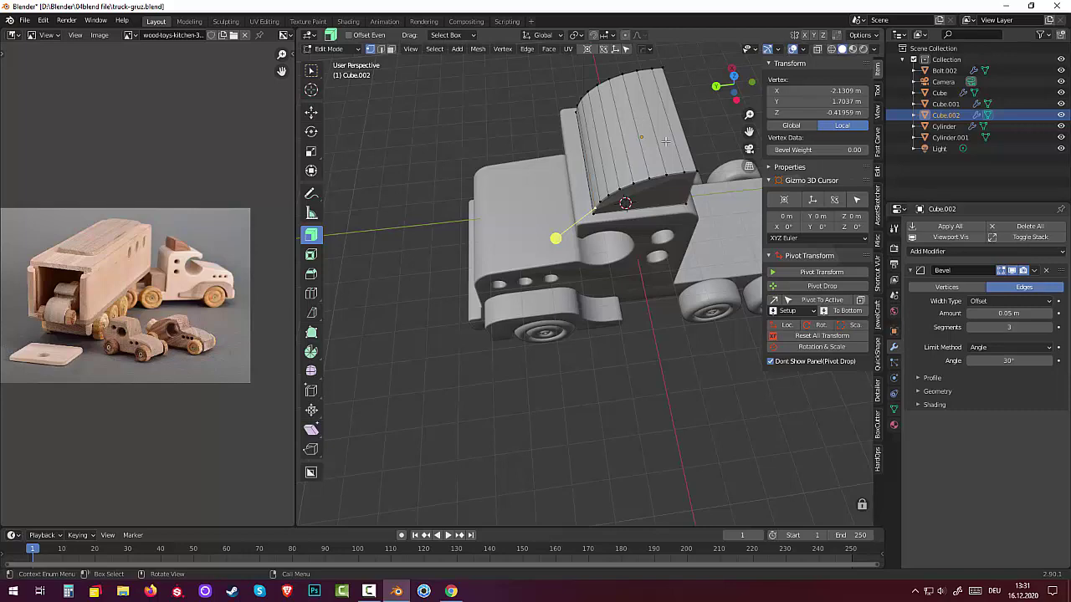
- In Object Mode, raise Cube.002 1.0415 m along Z
key("Tab")
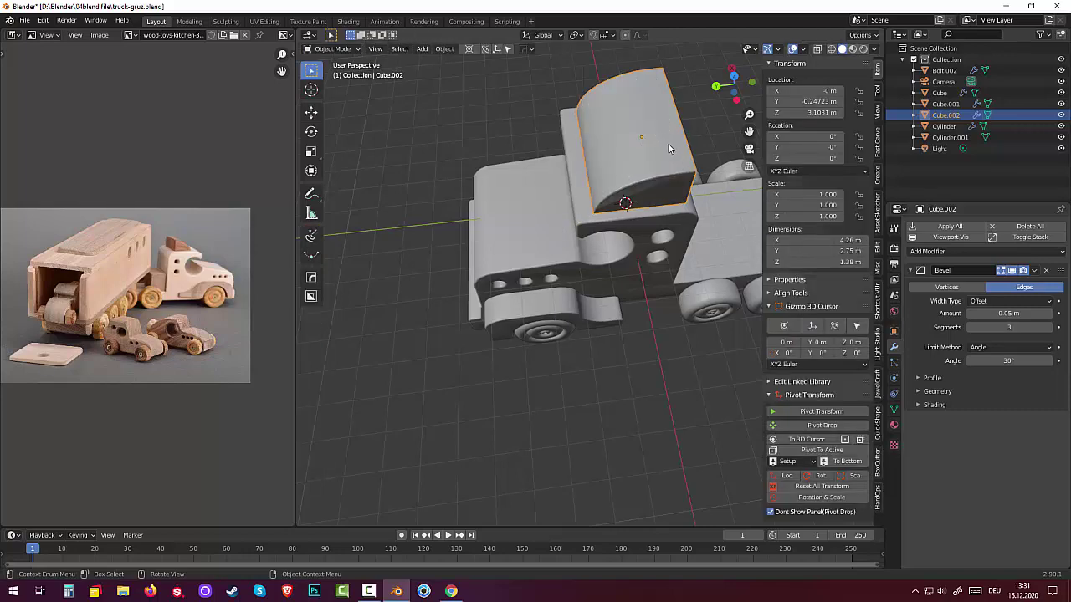
key("g")
key("z")
left_click(664, 121)
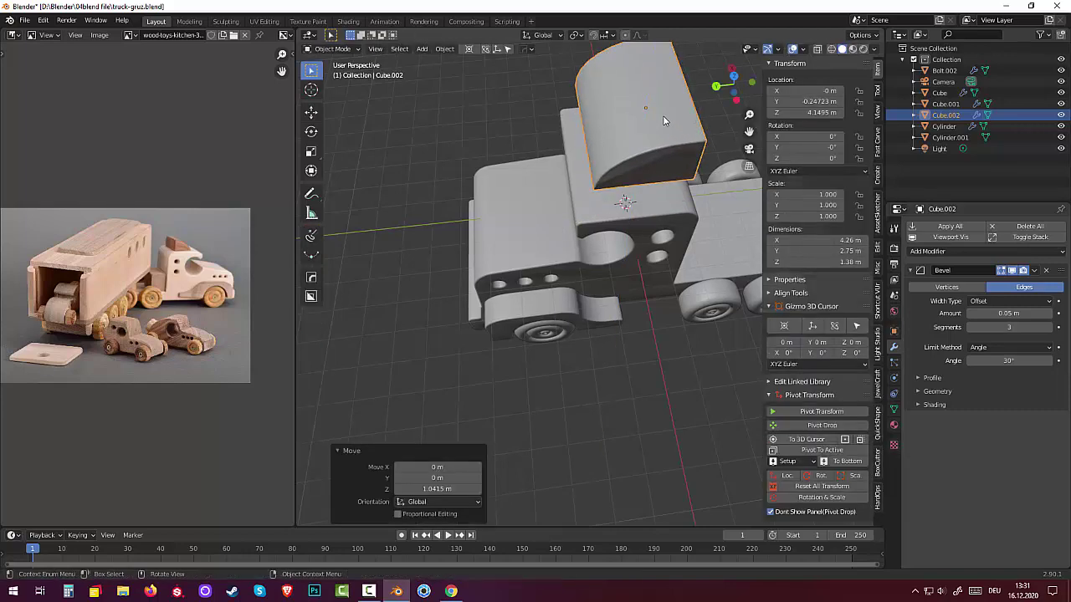
middle_click_drag(664, 120, 668, 97)
- Back in Edit Mode, undo to return the stray top vertex to the cab corner
key("Tab")
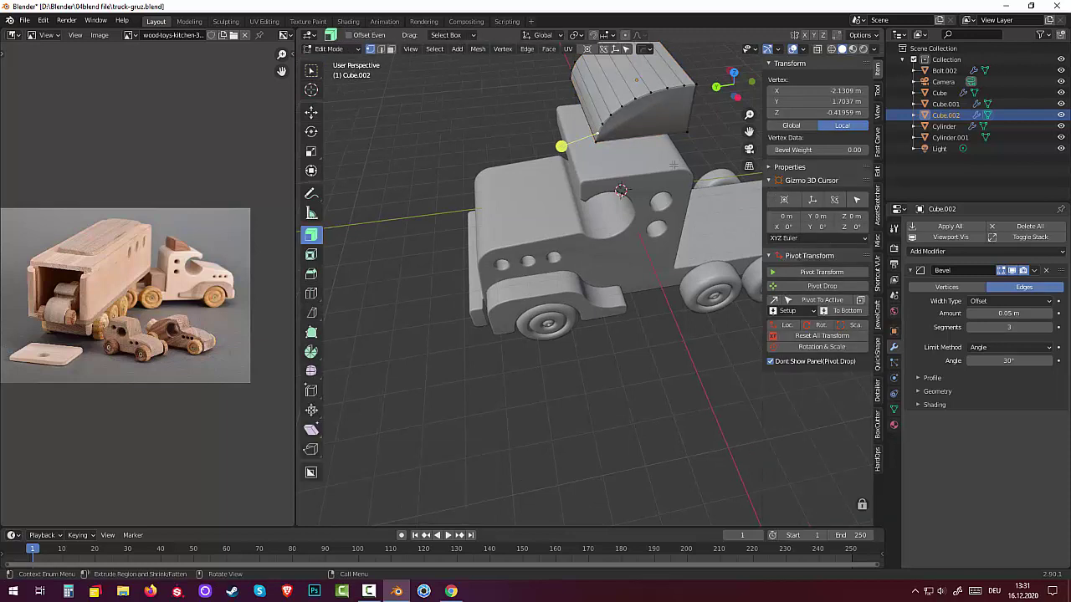
scroll(633, 153, "up", 2)
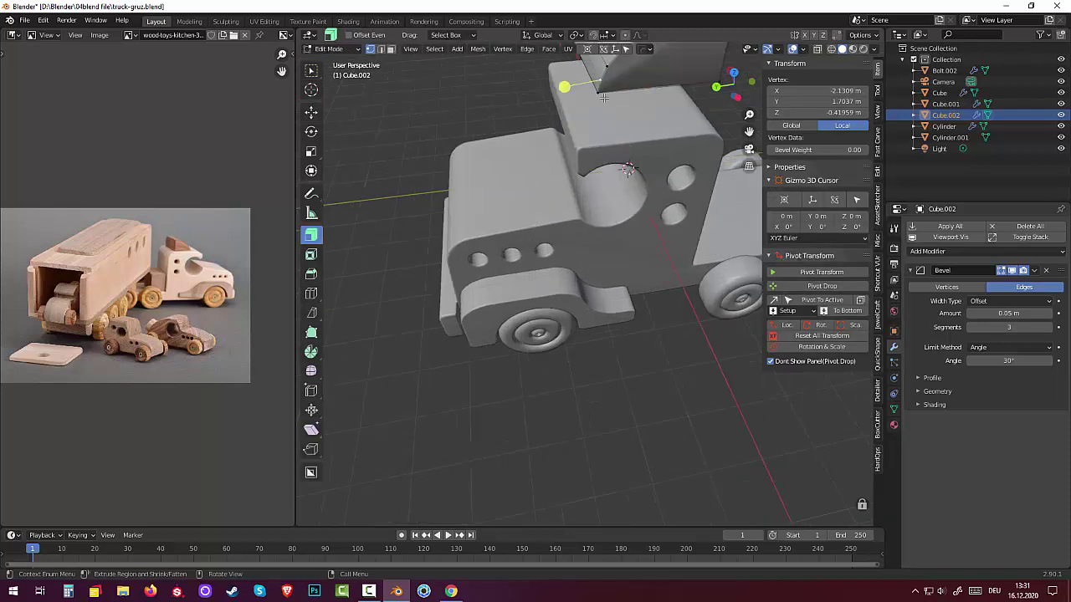
key("ctrl+z")
scroll(608, 106, "down", 2)
middle_click_drag(600, 89, 564, 79)
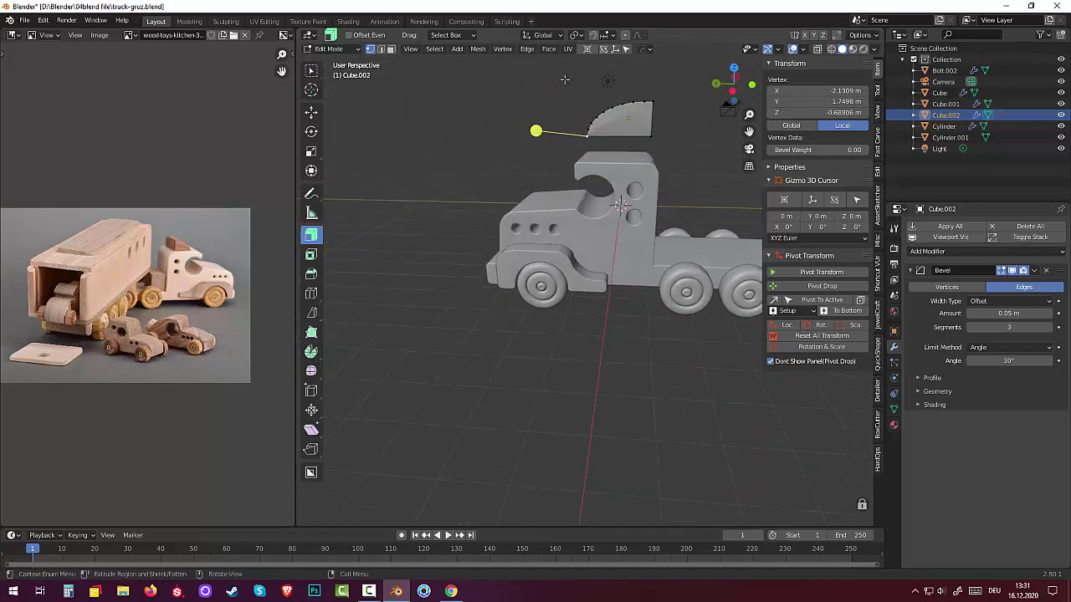
- In wireframe, box-select the roof piece and merge by distance at 0.0001 m, removing 2 duplicate vertices
left_click(568, 76)
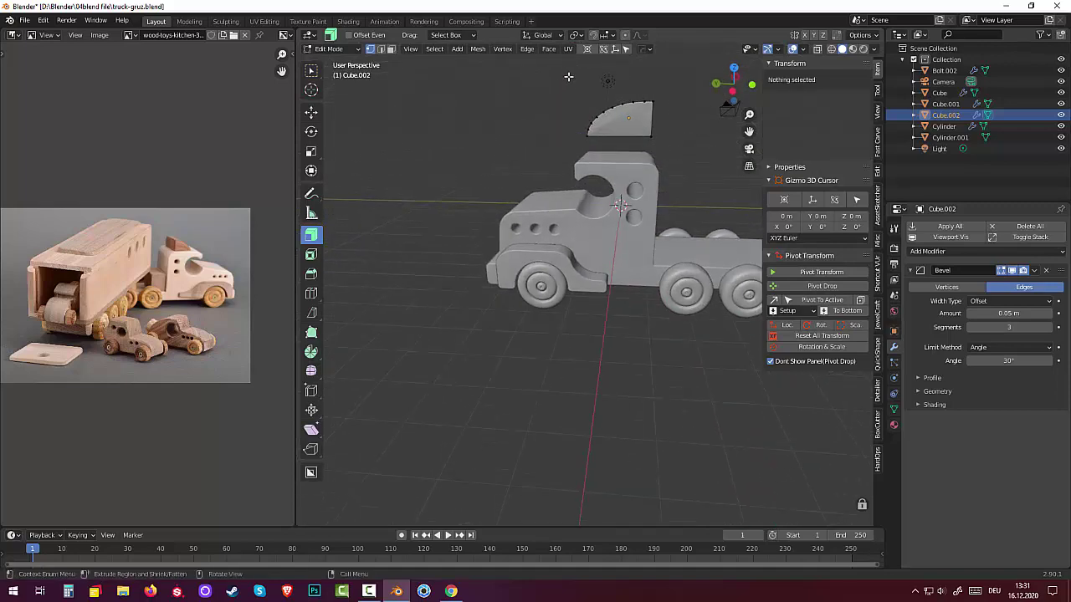
left_click(829, 49)
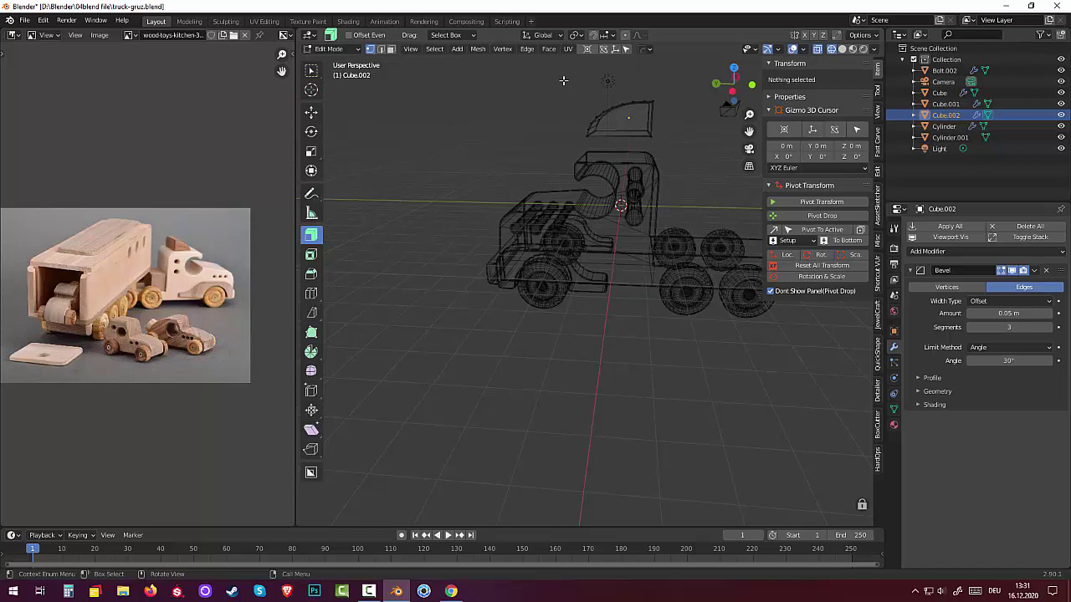
left_click_drag(565, 77, 678, 141)
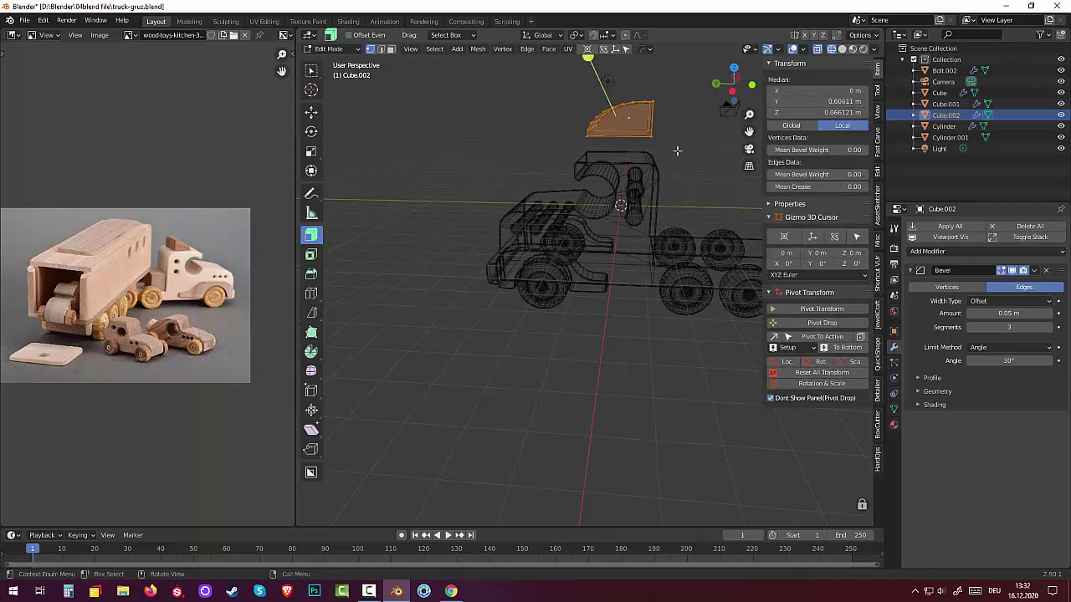
key("m")
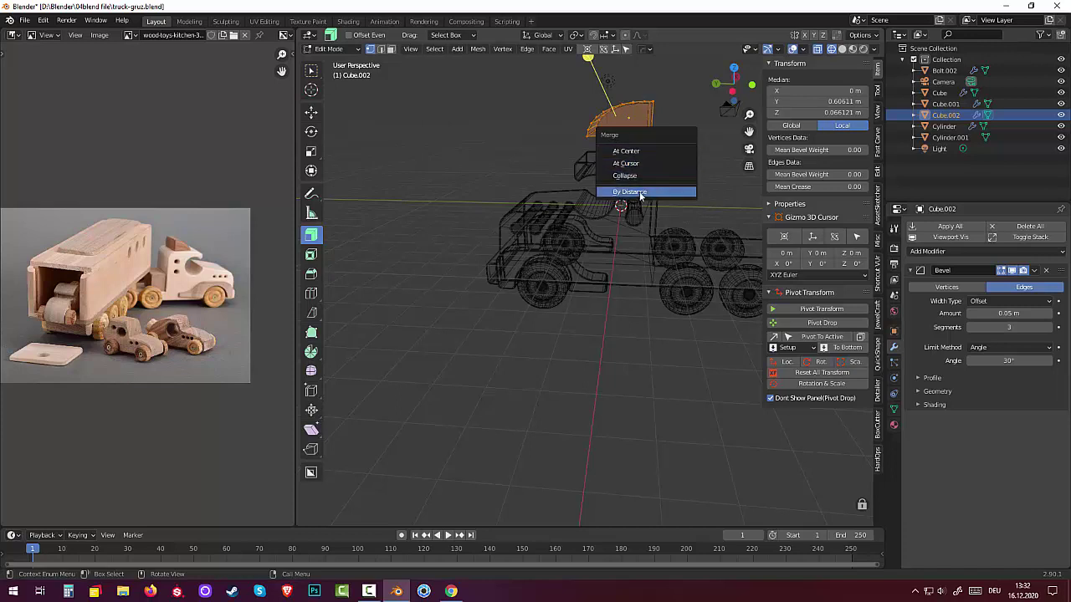
left_click(640, 195)
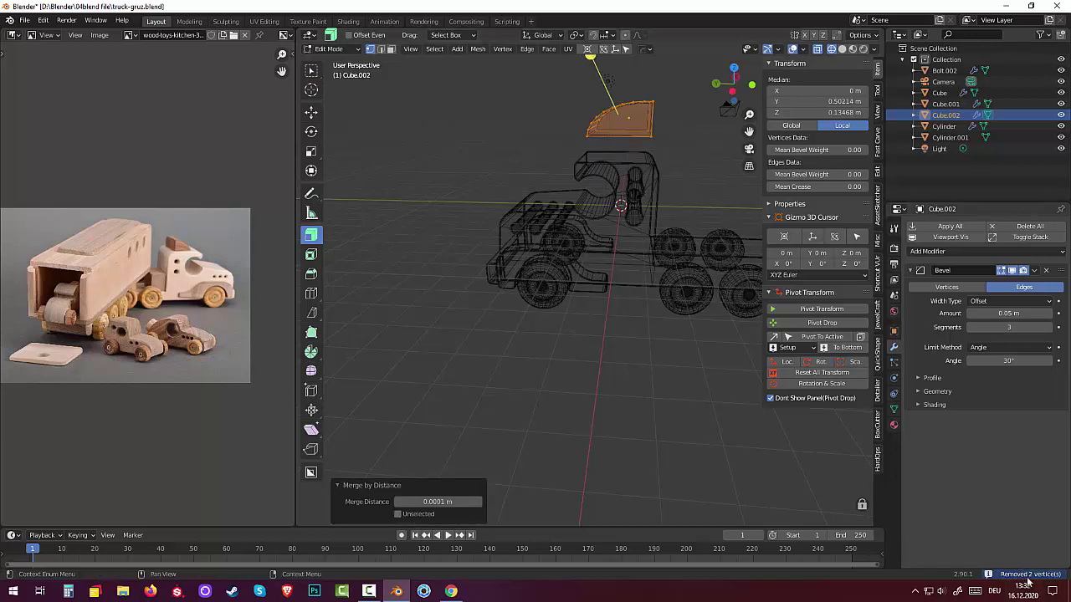
left_click(649, 408)
middle_click_drag(639, 373, 654, 388)
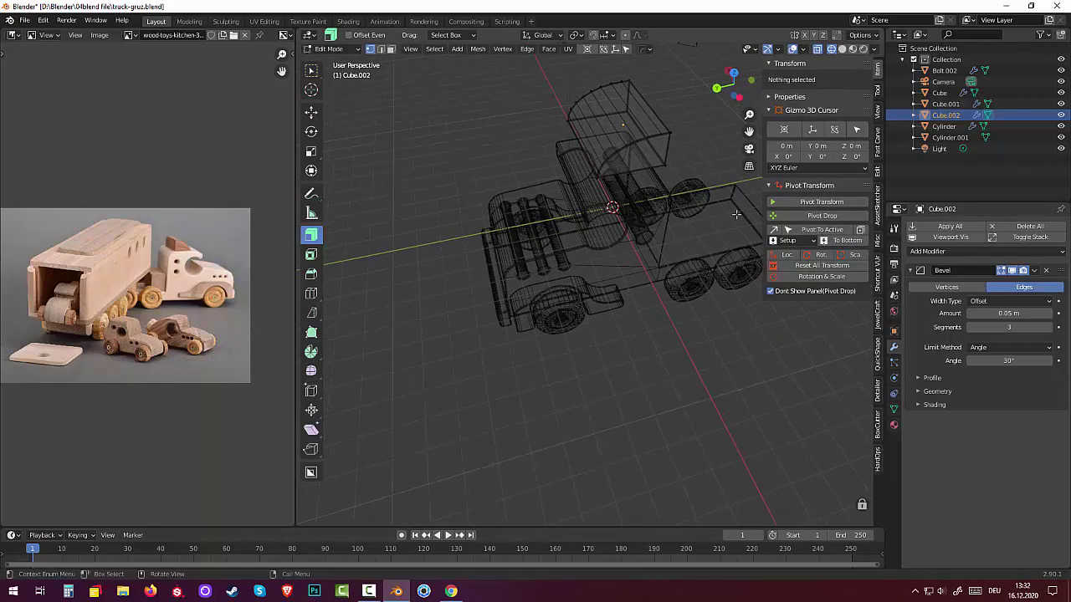
- Turn off X-ray and switch the viewport back to solid shading
left_click(819, 50)
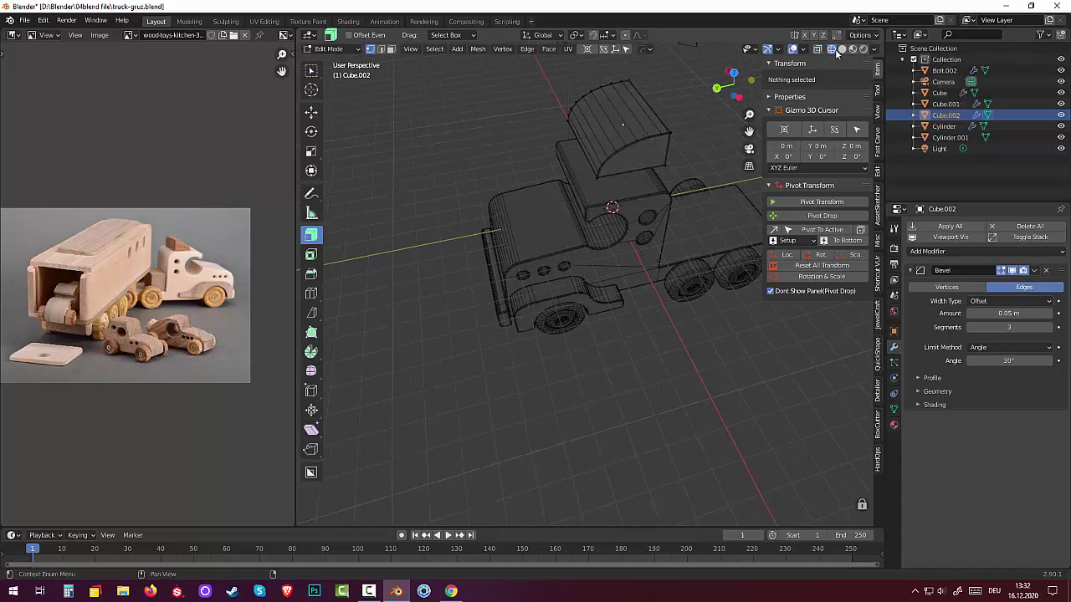
left_click(841, 49)
scroll(655, 102, "up", 3)
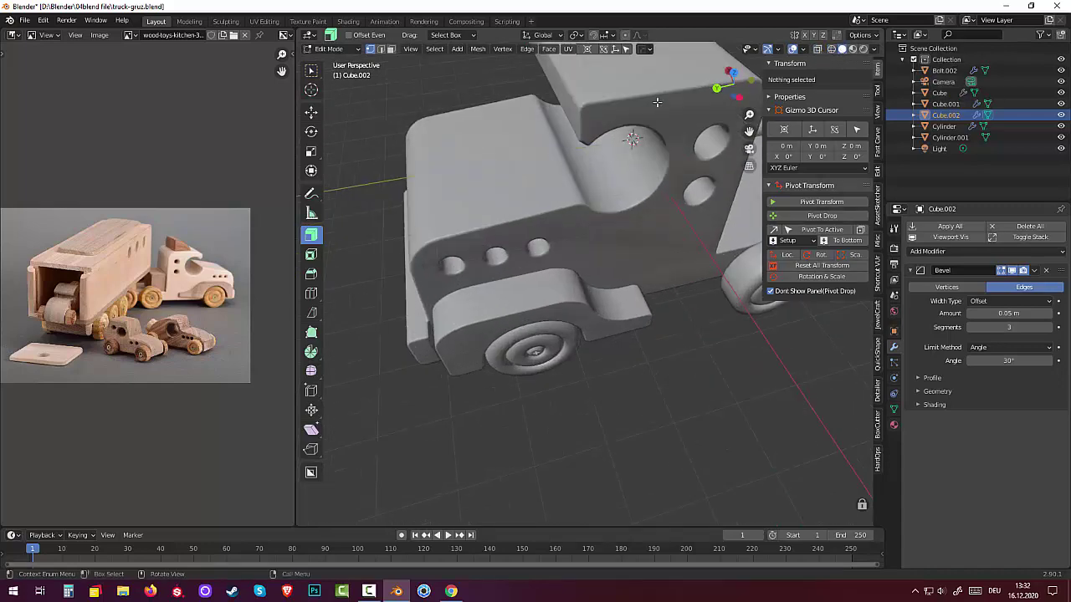
scroll(655, 102, "down", 3)
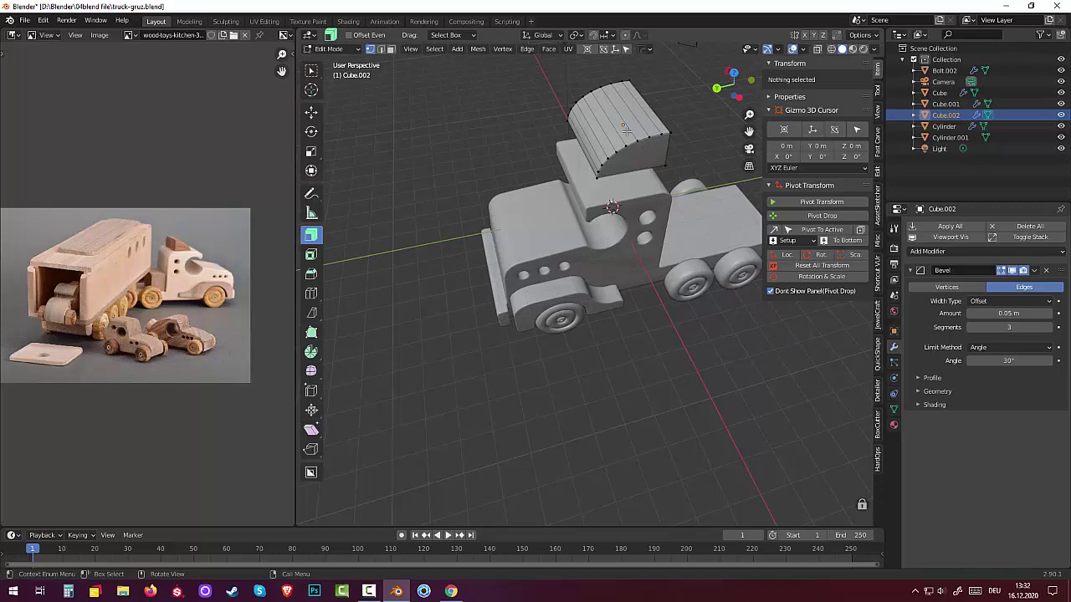
- In Object Mode, lower the roof block 1.1404 m along Z to 3.0091 m onto the cab
key("Tab")
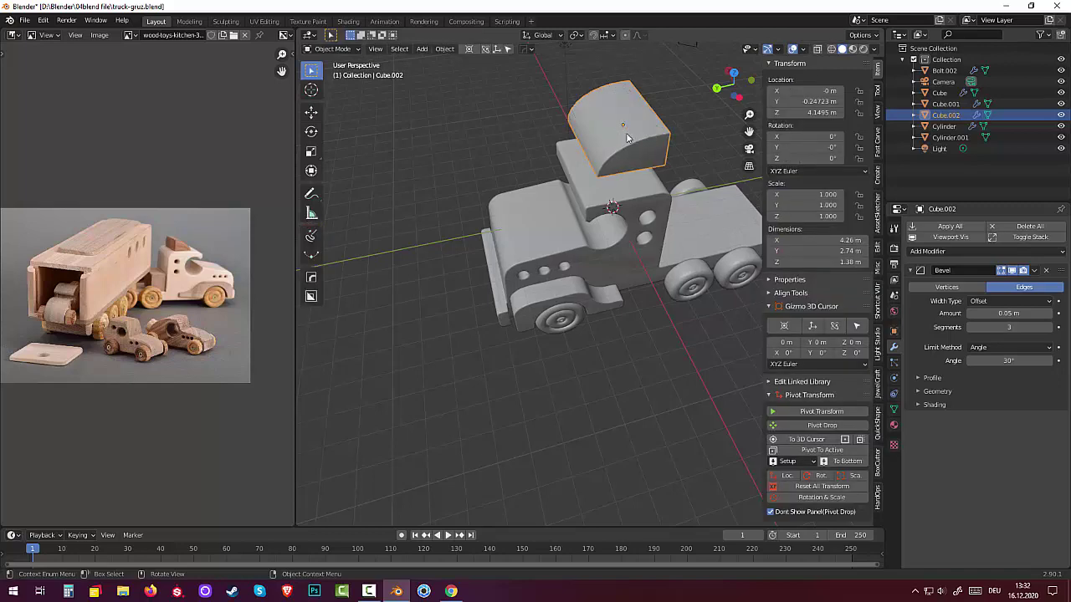
mouse_move(627, 137)
middle_mouse_down()
mouse_move(582, 94)
mouse_move(596, 127)
mouse_move(636, 118)
middle_mouse_up()
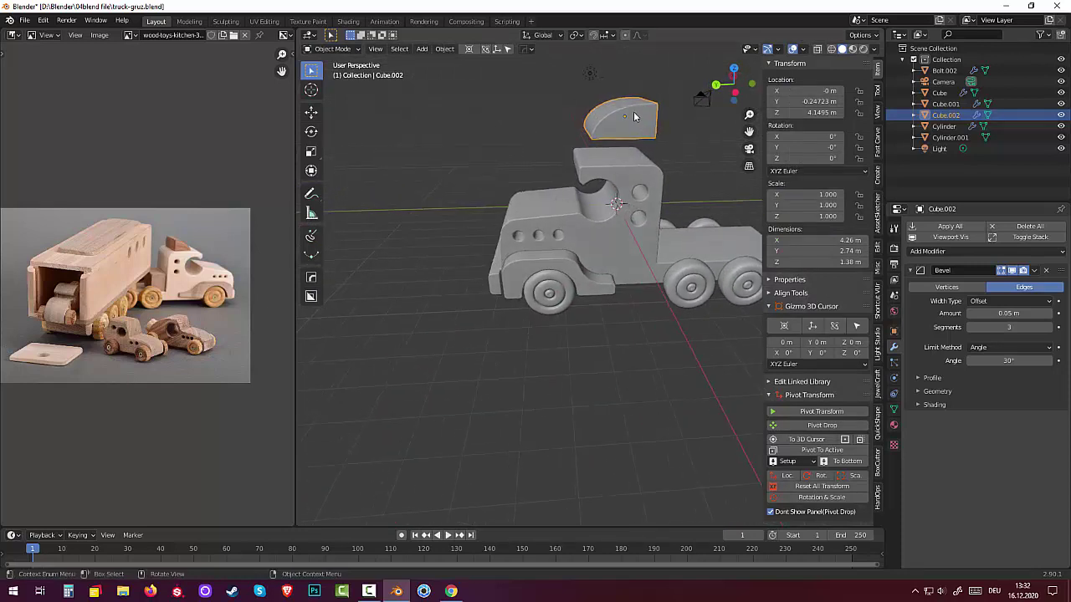
key("g")
key("z")
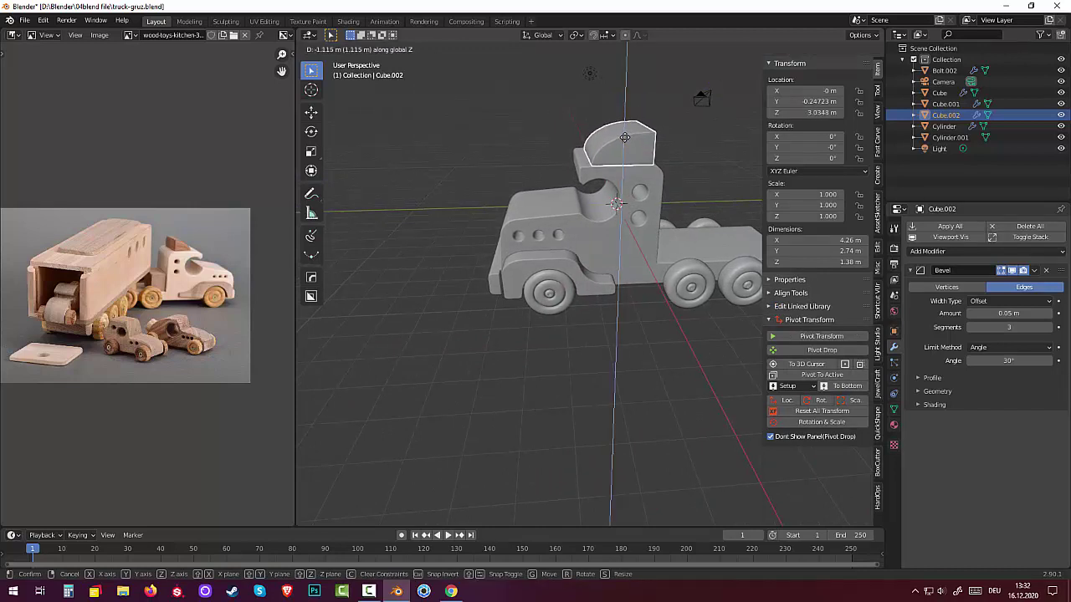
left_click(624, 139)
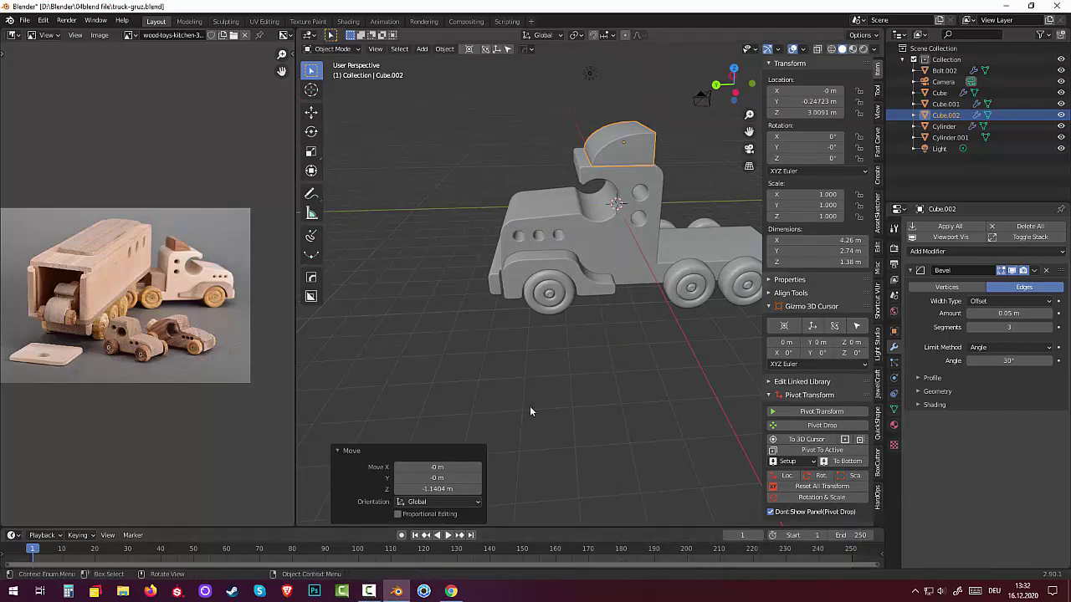
middle_click_drag(529, 411, 823, 411)
- Add a new cube and, in right view, place it on the chassis behind the cab
left_click(552, 295)
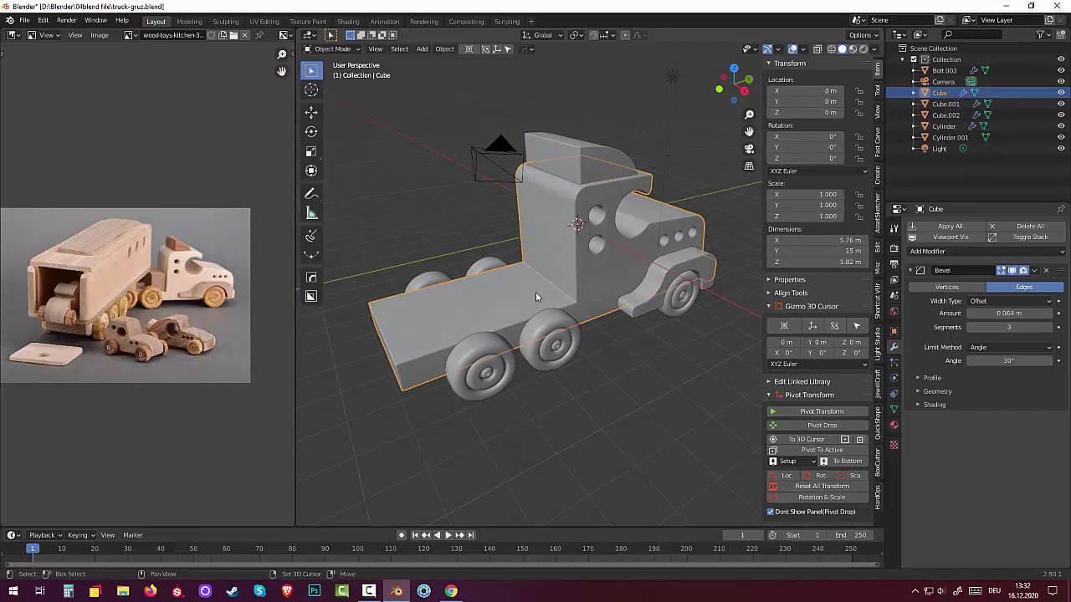
key("shift+a")
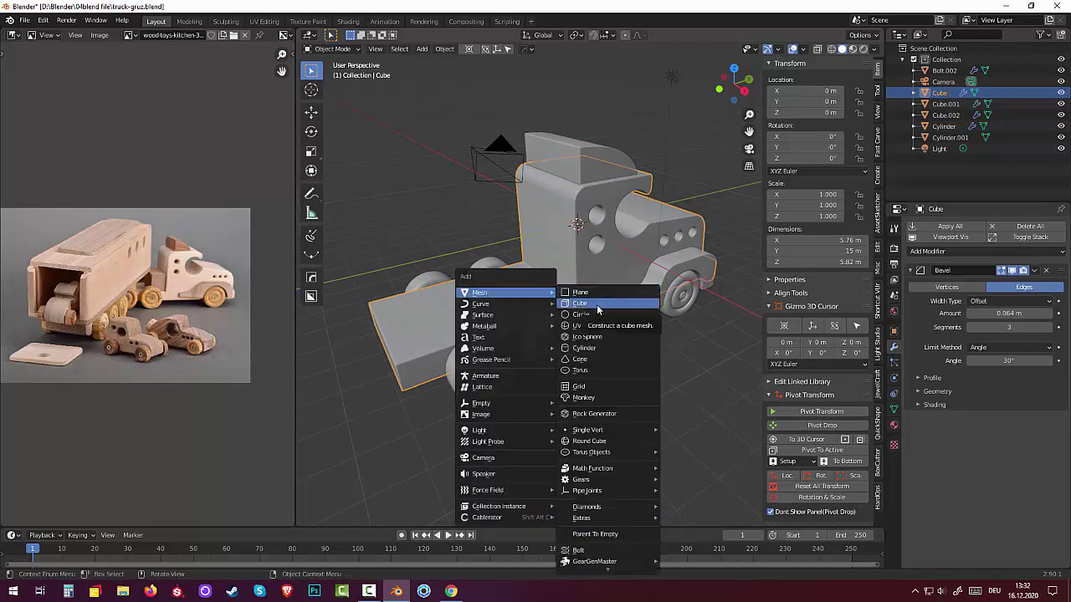
key("Escape")
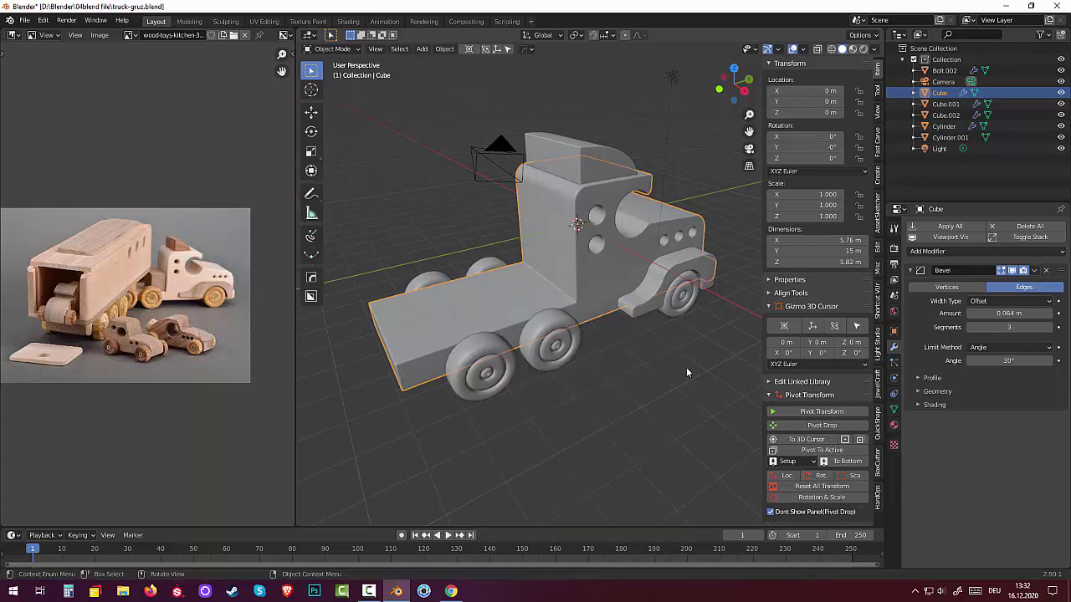
left_click(687, 372)
key("shift+a")
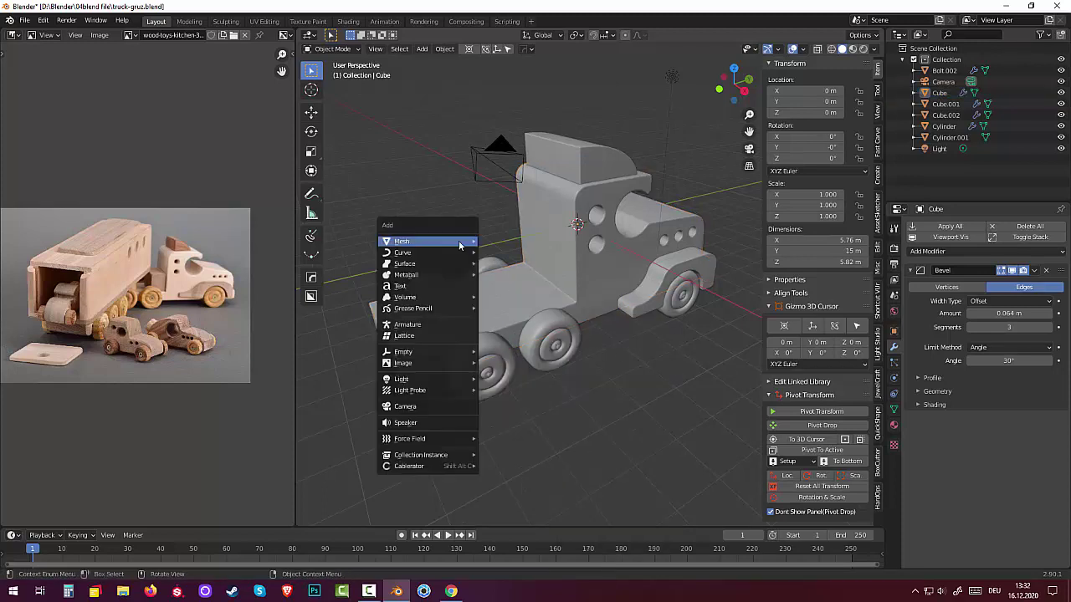
left_click(501, 253)
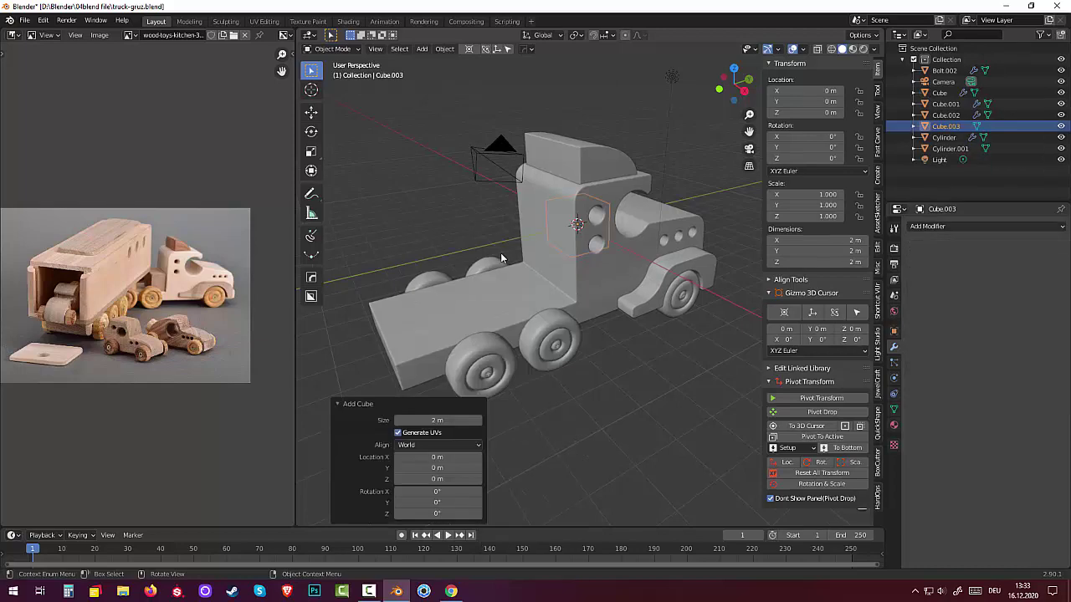
middle_click_drag(620, 318, 575, 315)
key("KP_3")
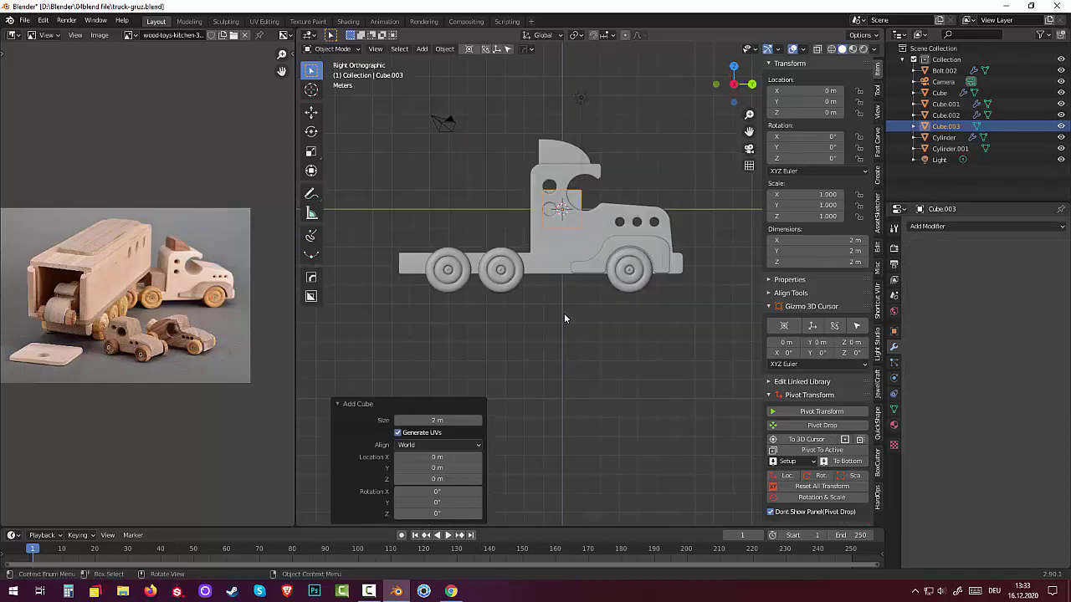
key("g")
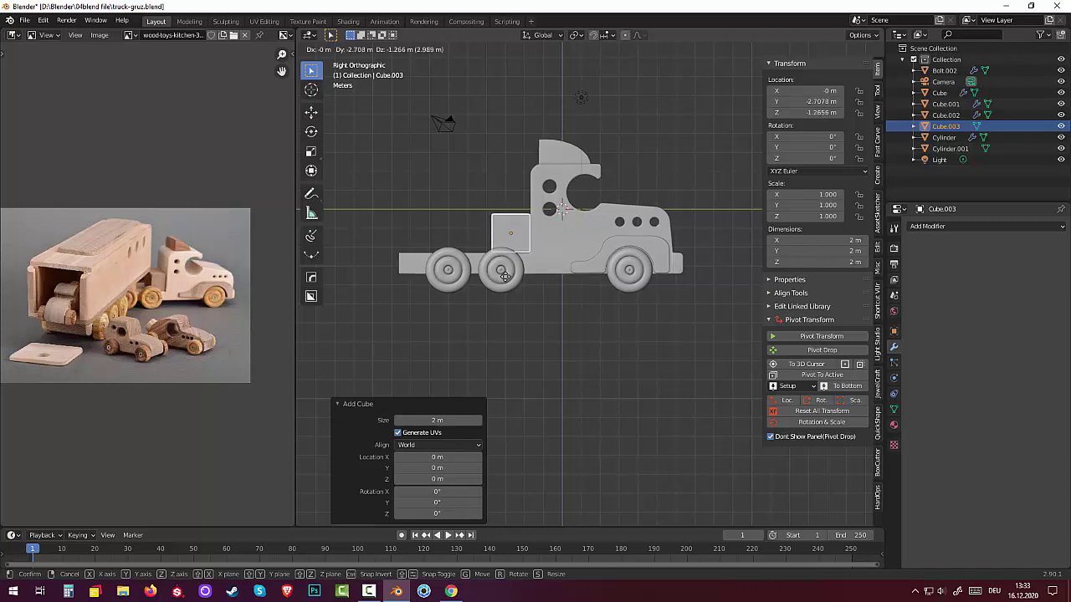
left_click(506, 276)
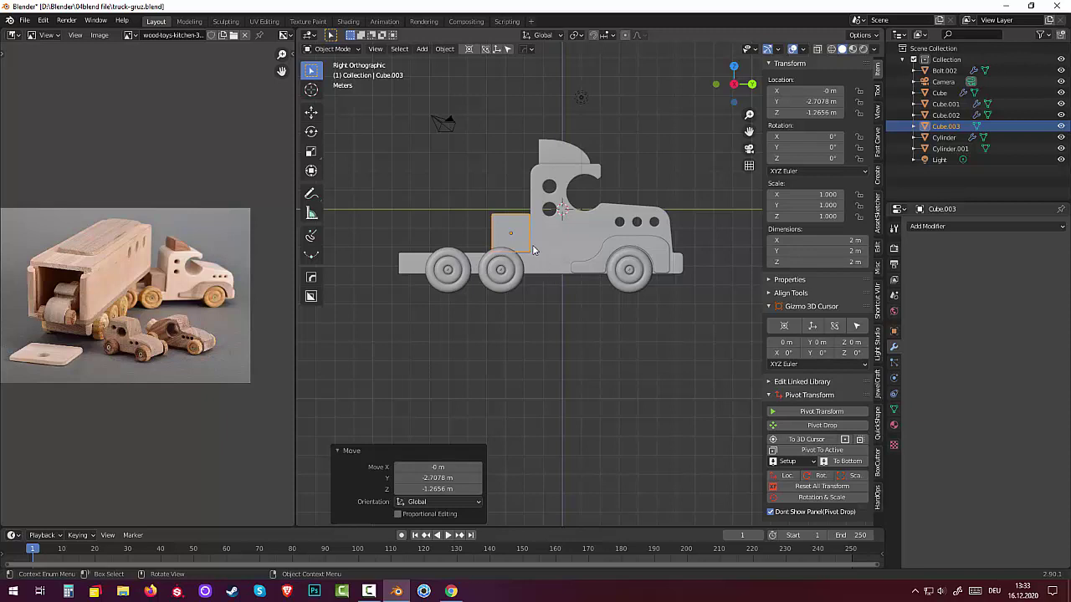
- Thin the new cube along Y and slide it snug against the cab's back
key("s")
key("y")
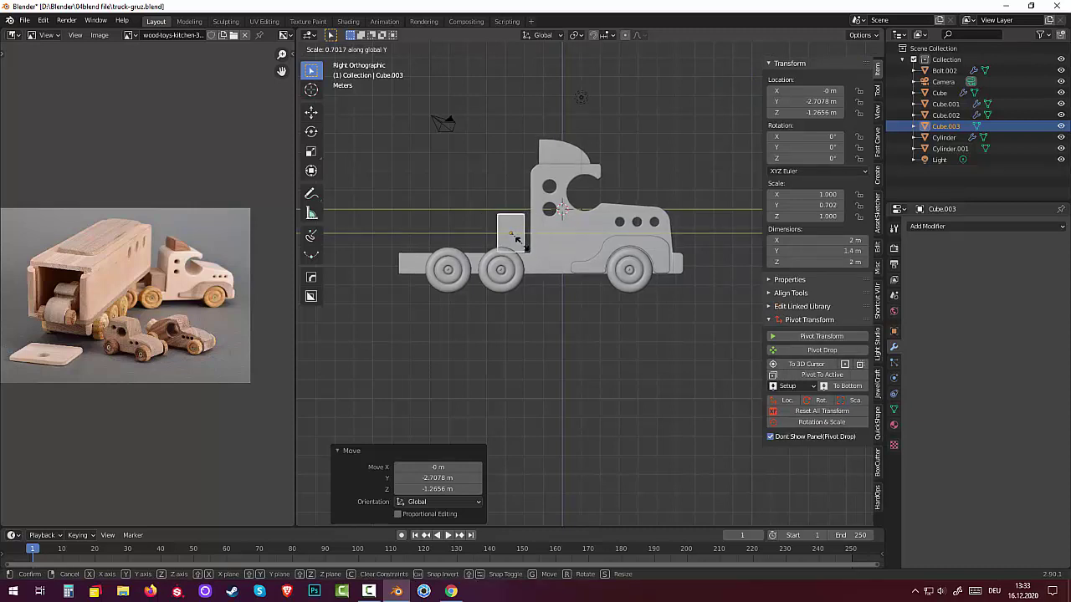
left_click(526, 247)
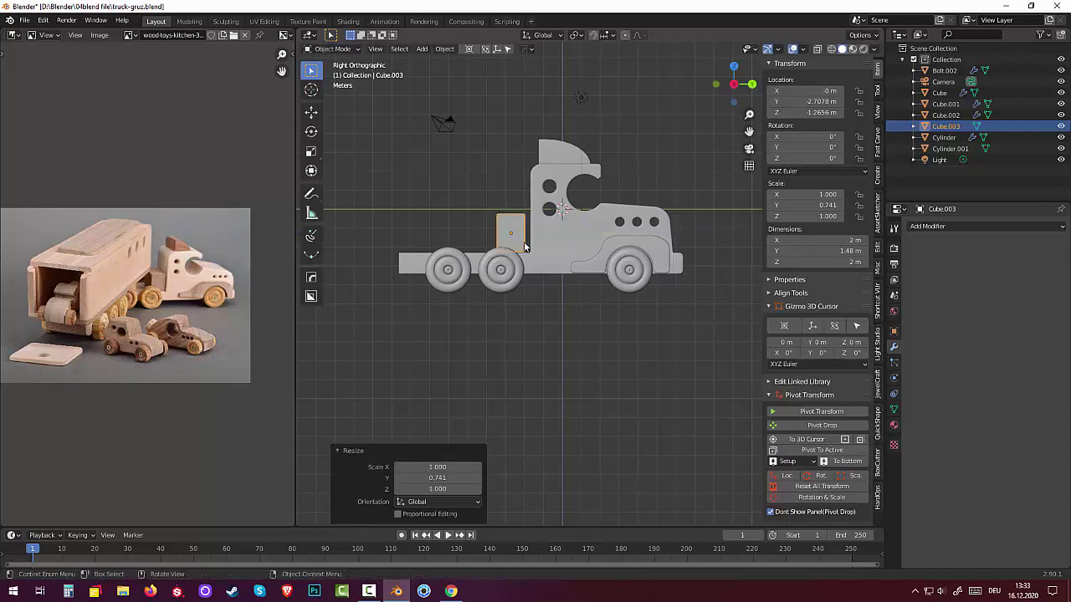
key("g")
key("y")
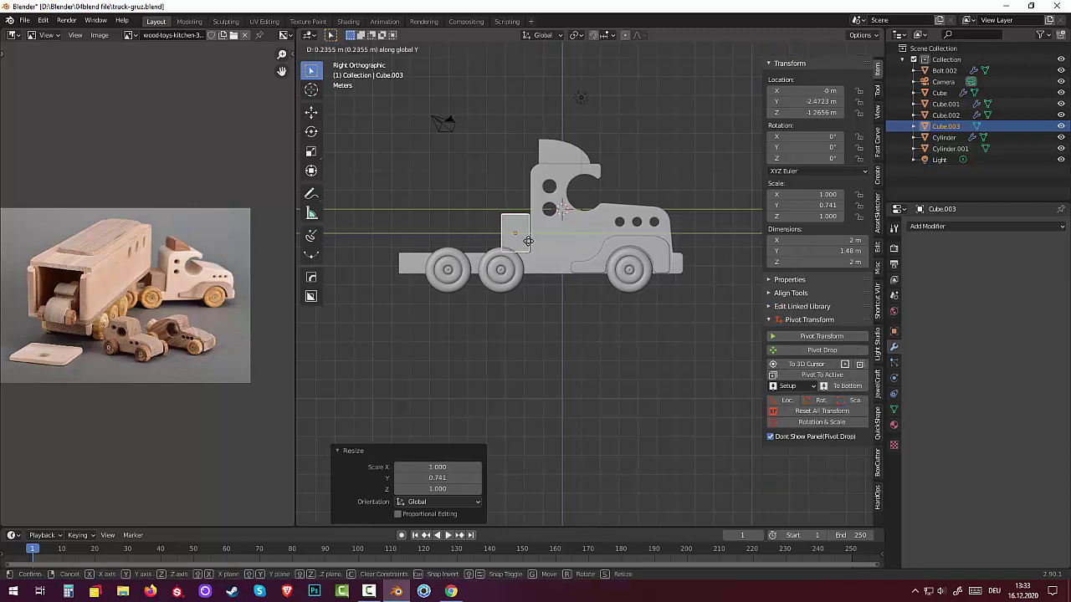
left_click(528, 242)
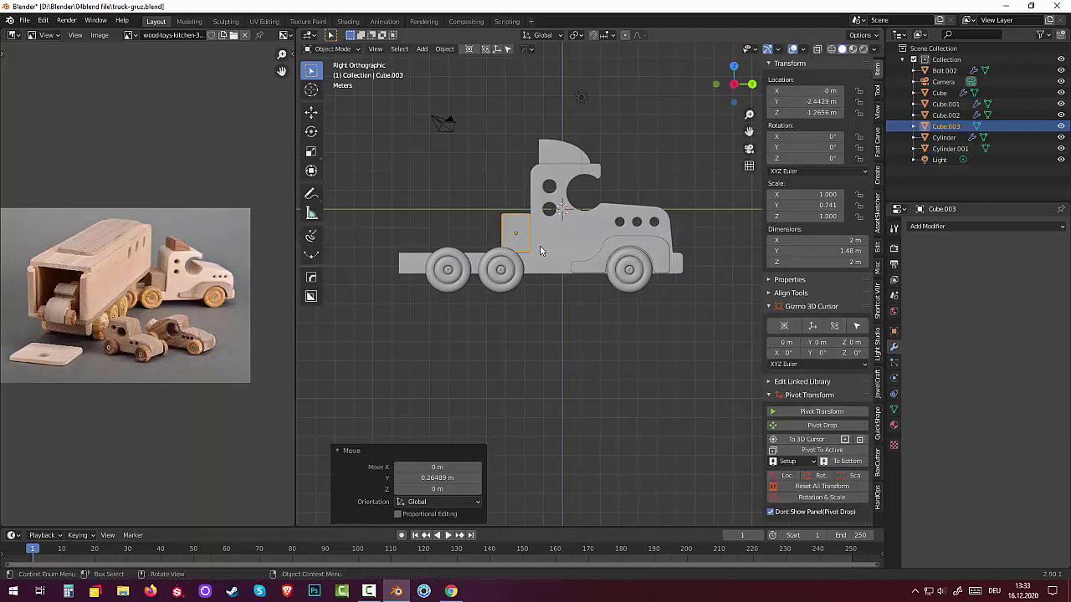
- Widen the cube along X to match the cab's 4.26 m width
middle_click_drag(540, 245, 667, 277)
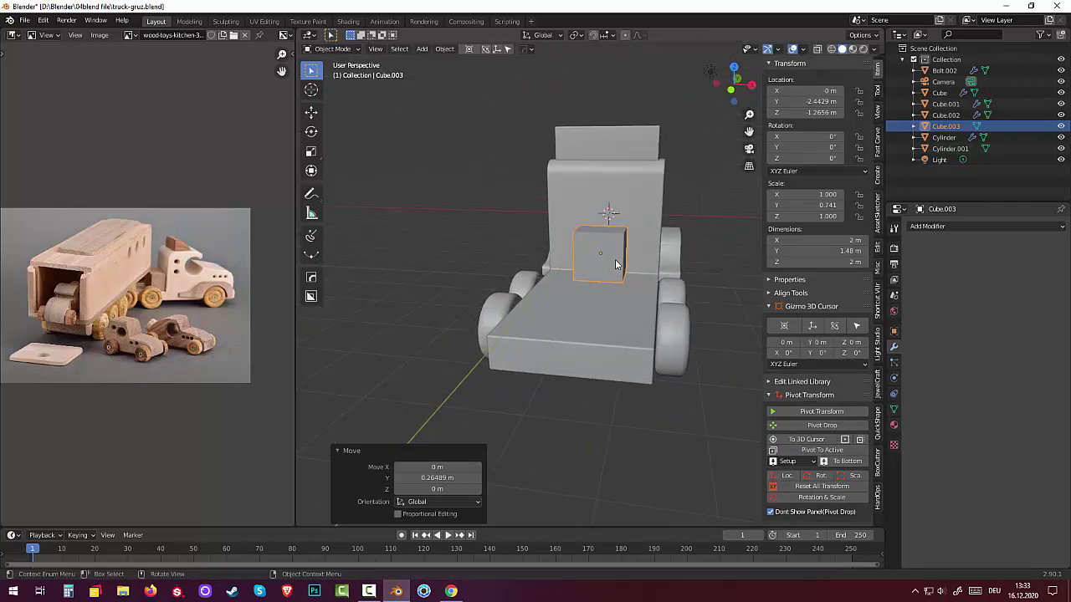
key("s")
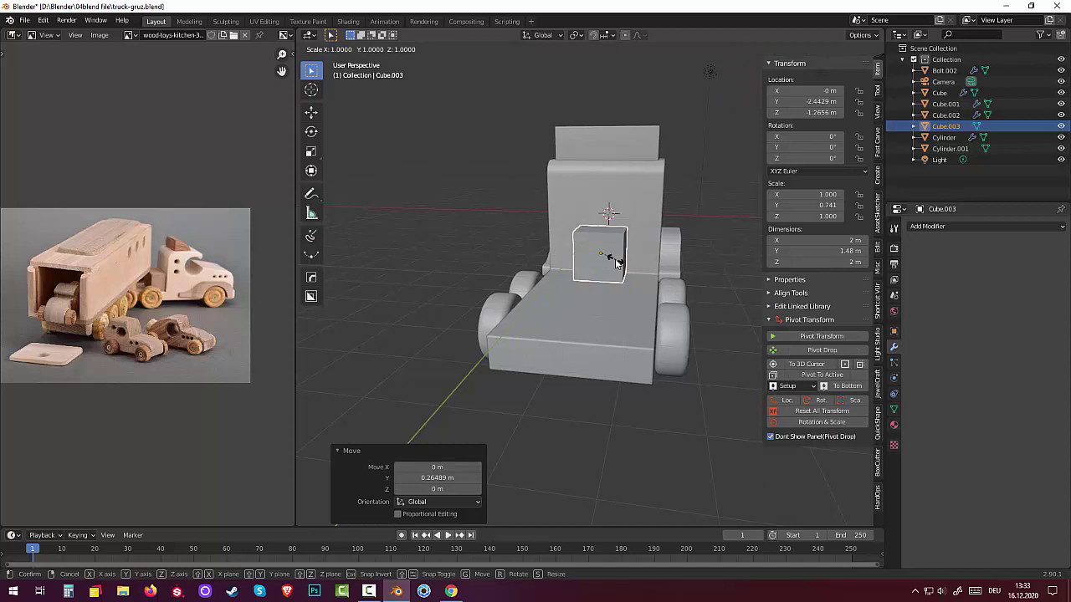
key("x")
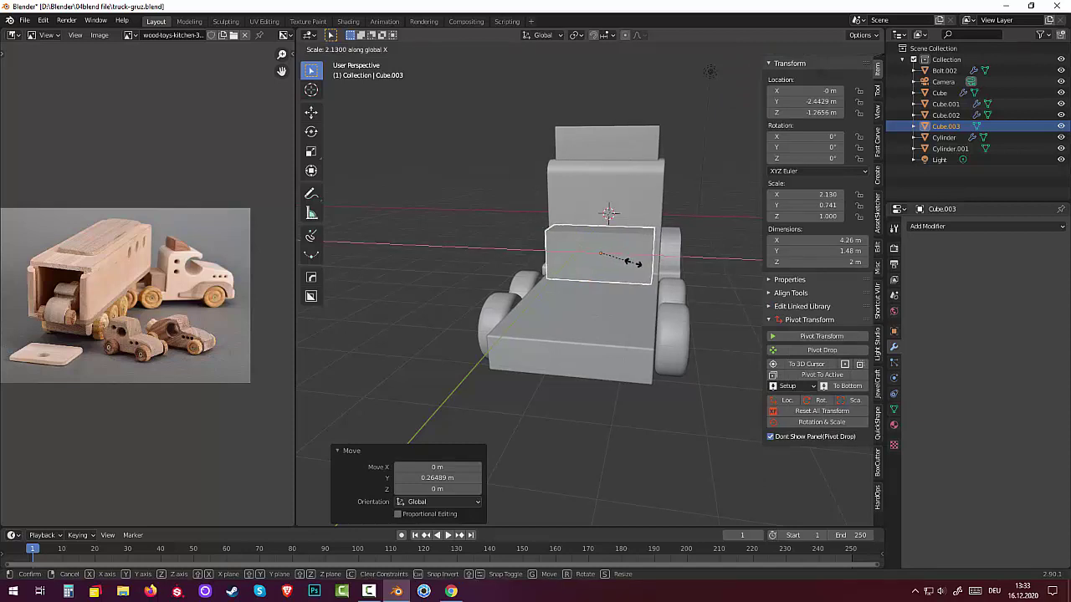
left_click(634, 267)
middle_click_drag(635, 285, 551, 324)
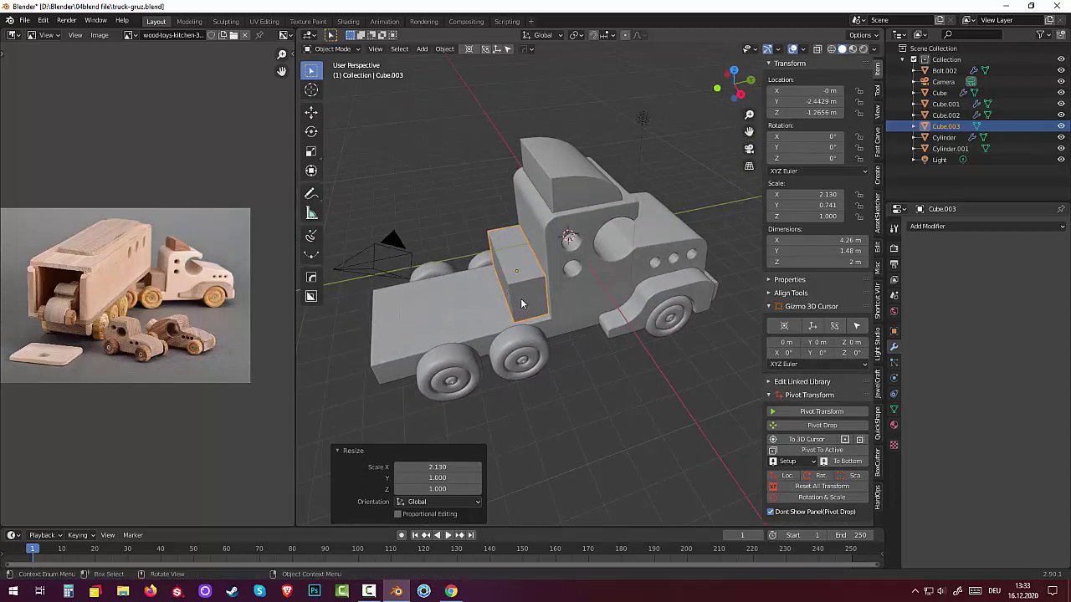
key("ctrl+z")
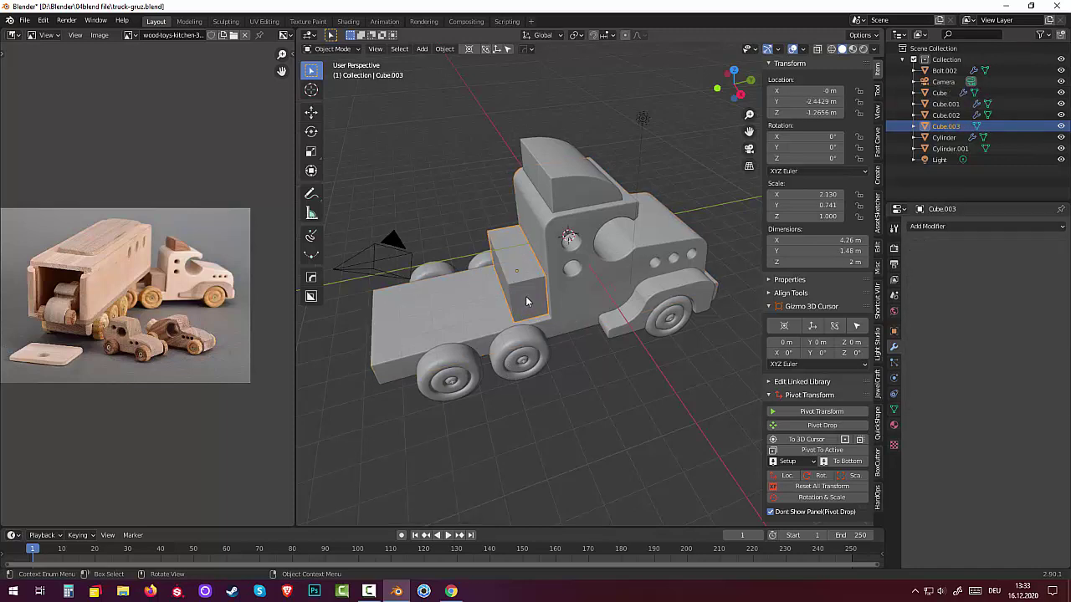
- Add a HardOps Bevel to Cube.003: 0.063 m width, 3 segments, 30° limit
left_click(526, 298)
key("q")
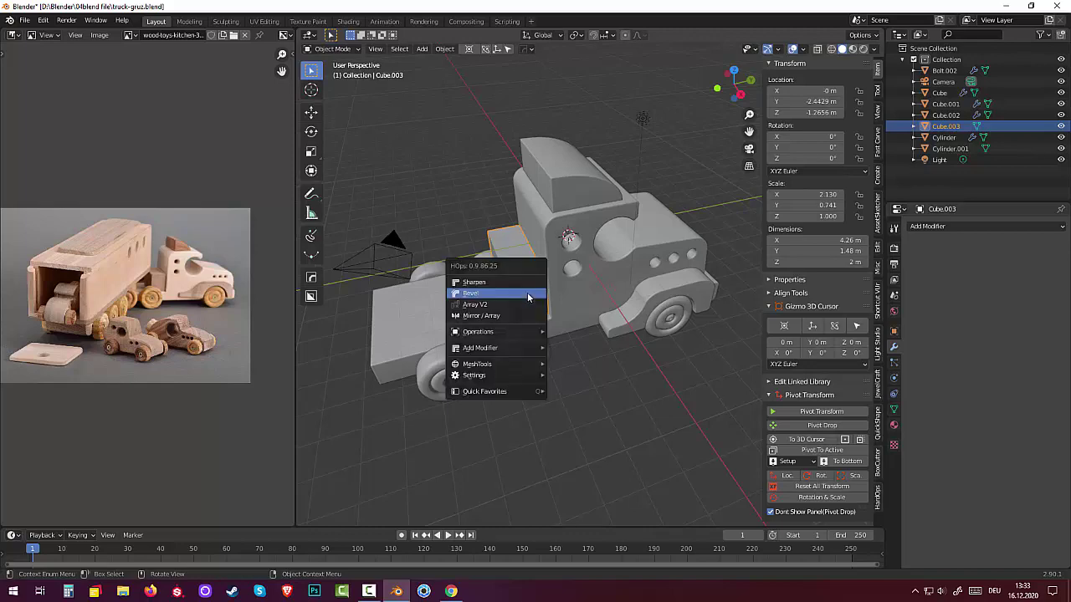
left_click(528, 293)
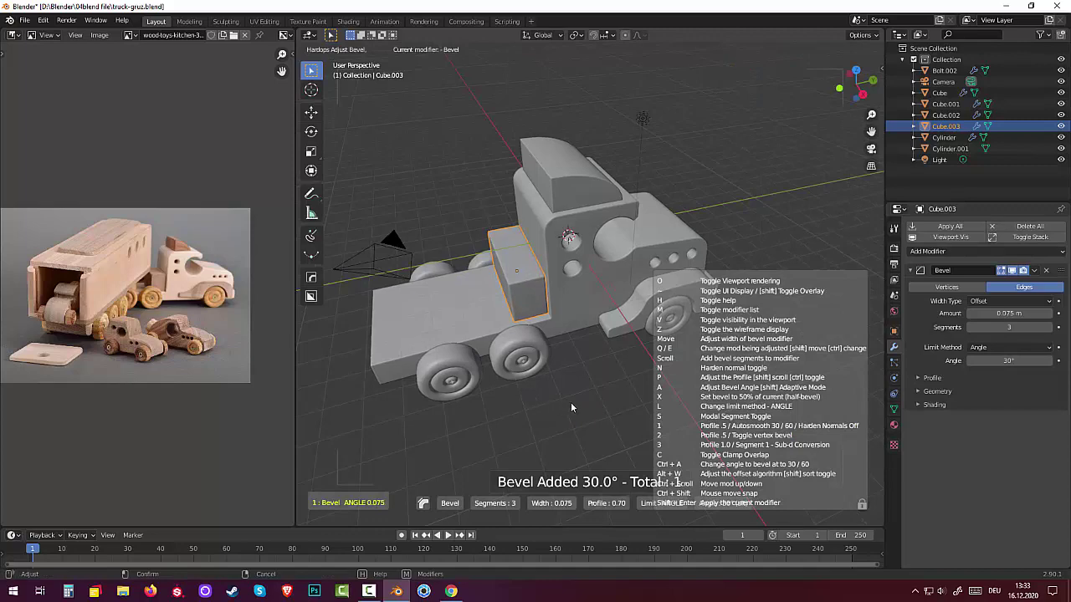
left_click(571, 402)
mouse_move(561, 442)
middle_mouse_down()
mouse_move(623, 411)
mouse_move(586, 426)
mouse_move(563, 418)
middle_mouse_up()
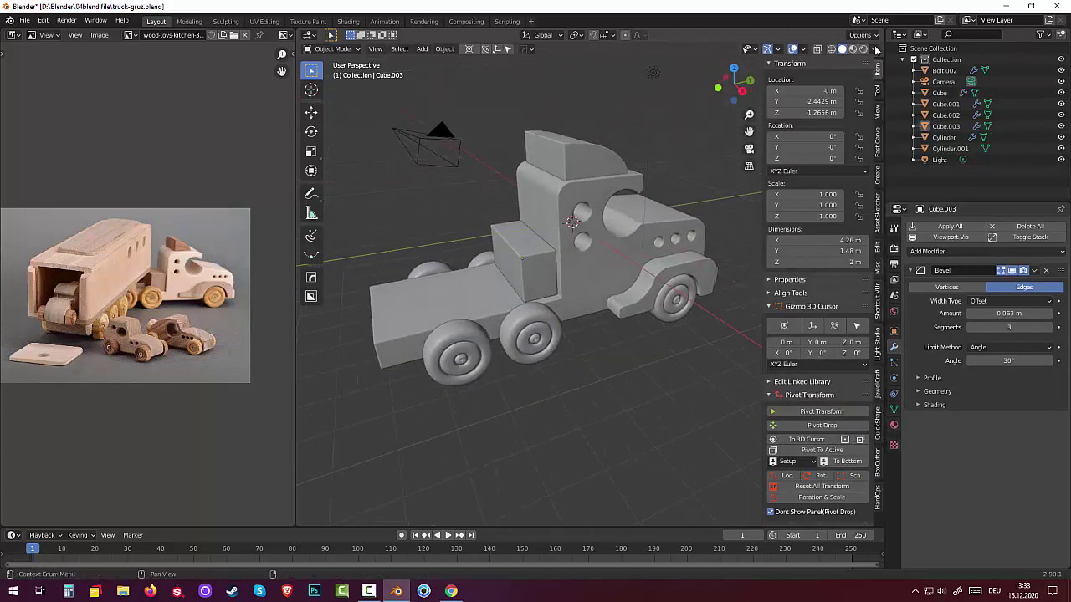
- Turn on Shadow and Cavity in Viewport Shading, leaving Backface Culling off, and view the truck
left_click(876, 51)
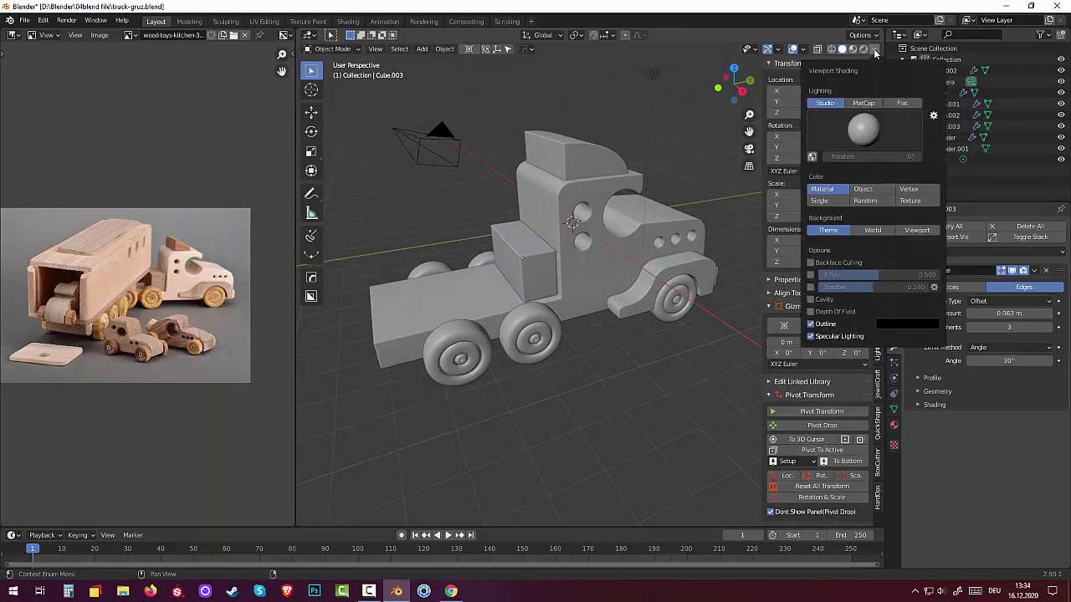
left_click(809, 263)
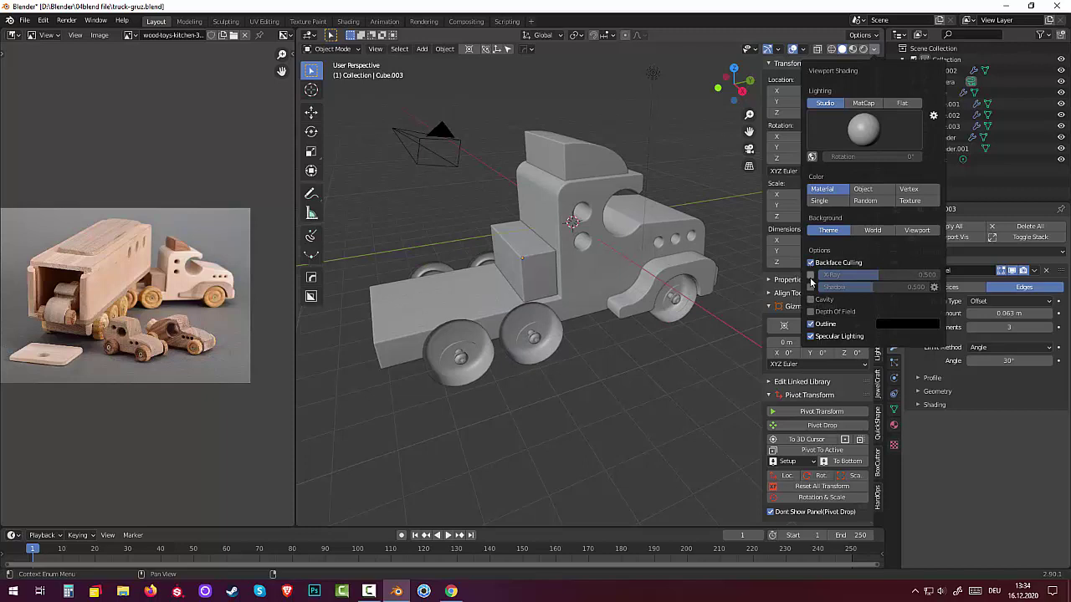
left_click(809, 287)
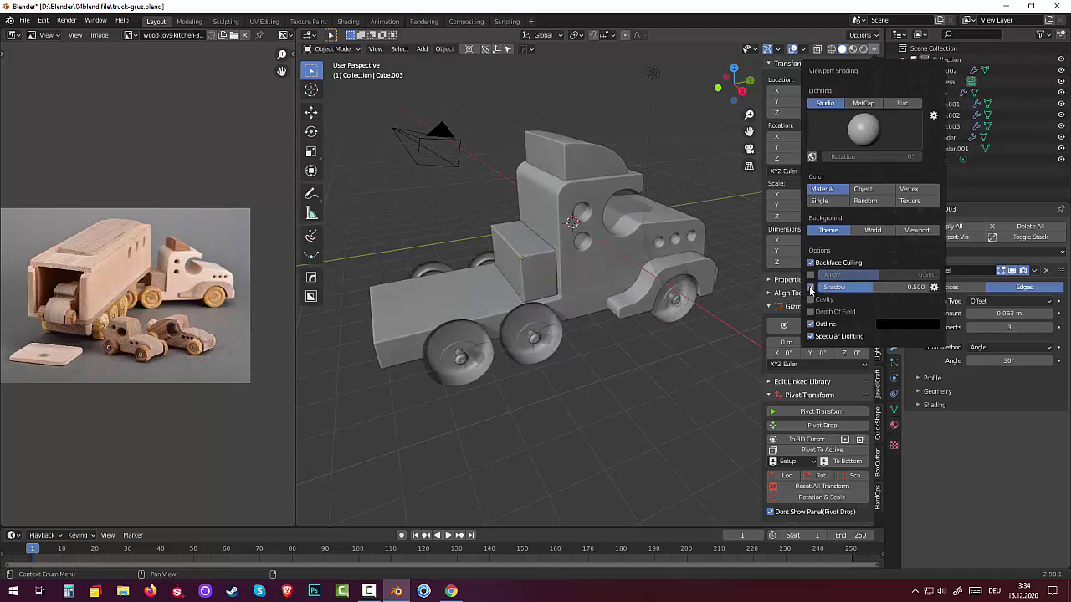
left_click(810, 263)
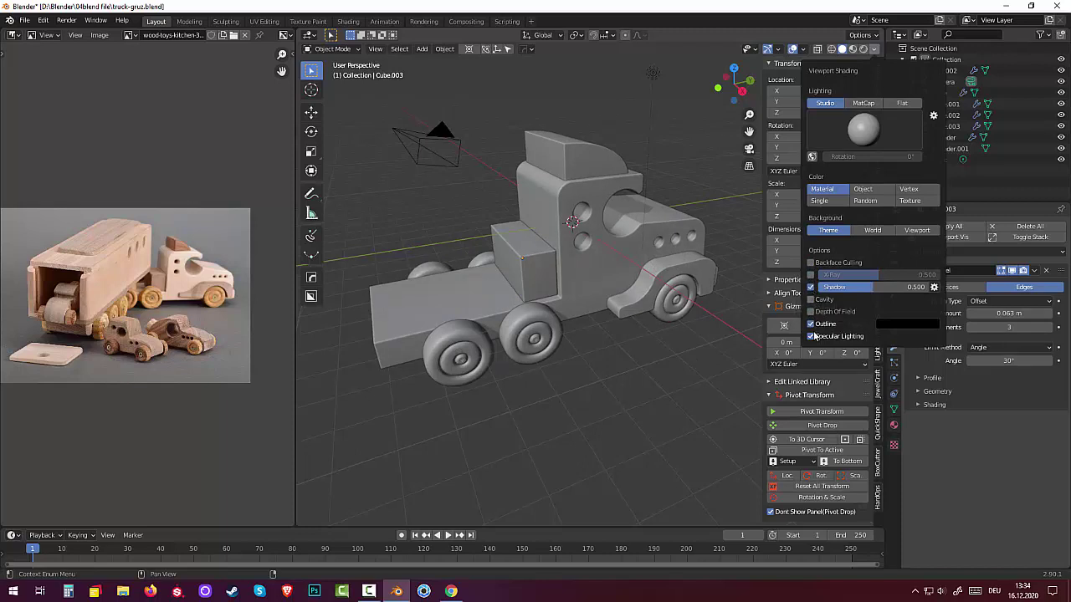
left_click(810, 300)
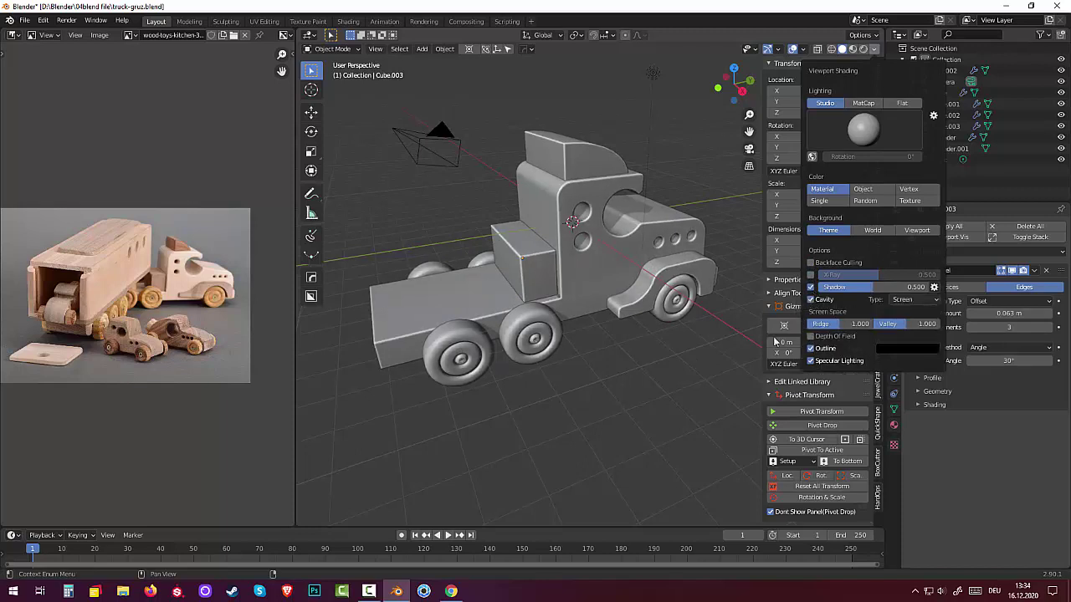
mouse_move(633, 403)
middle_mouse_down()
mouse_move(626, 363)
mouse_move(727, 340)
mouse_move(318, 332)
mouse_move(429, 361)
mouse_move(505, 352)
mouse_move(321, 382)
mouse_move(699, 358)
mouse_move(617, 351)
mouse_move(623, 338)
mouse_move(563, 409)
middle_mouse_up()
- Add a cylinder, scale it to about 0.39 and move it rearward along Y in side view
key("shift+a")
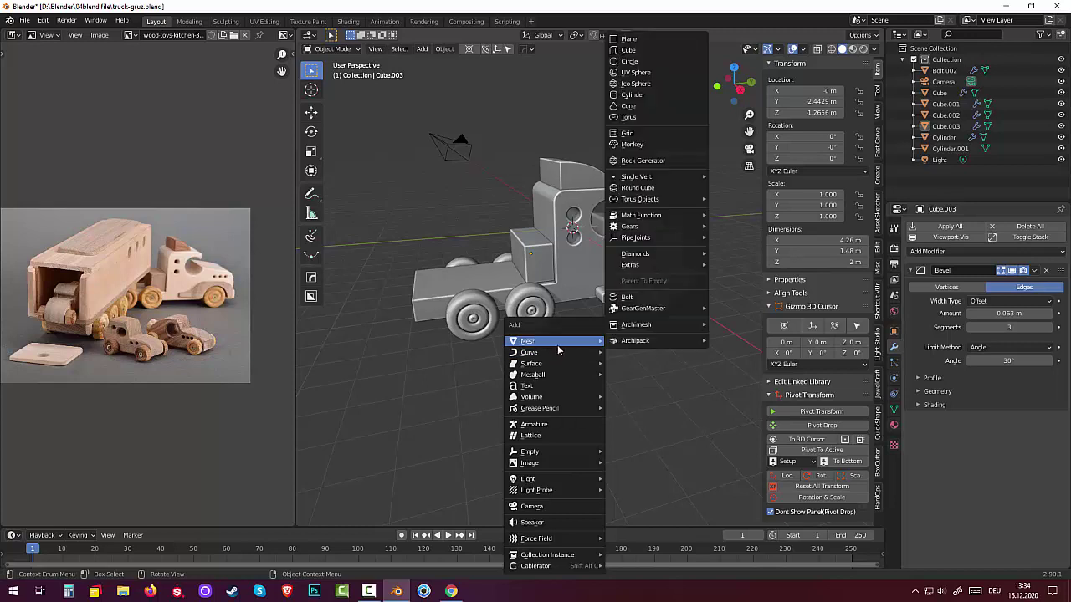
mouse_move(528, 342)
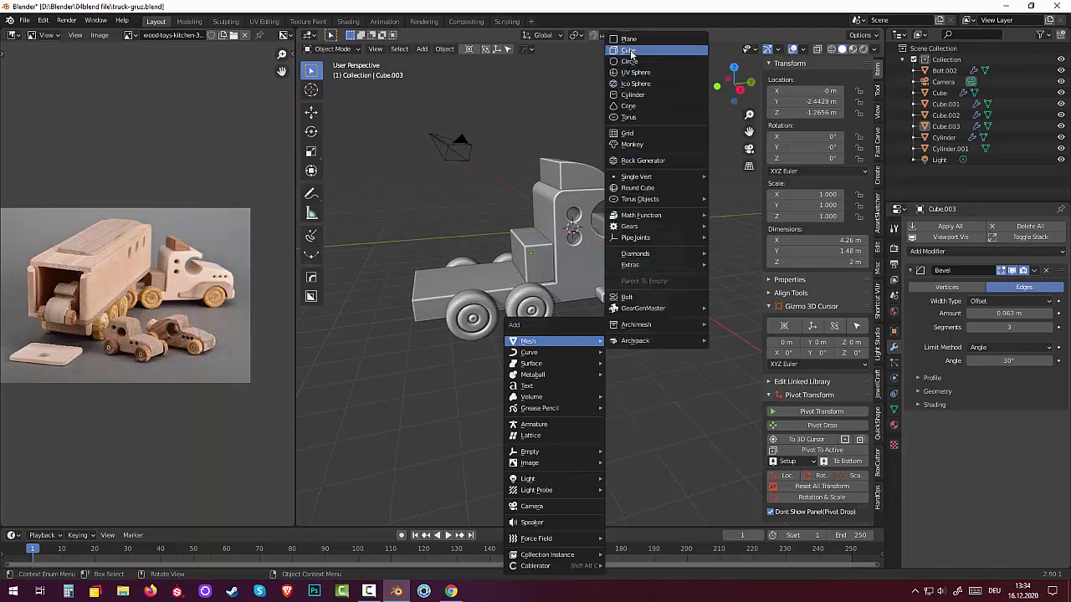
left_click(643, 99)
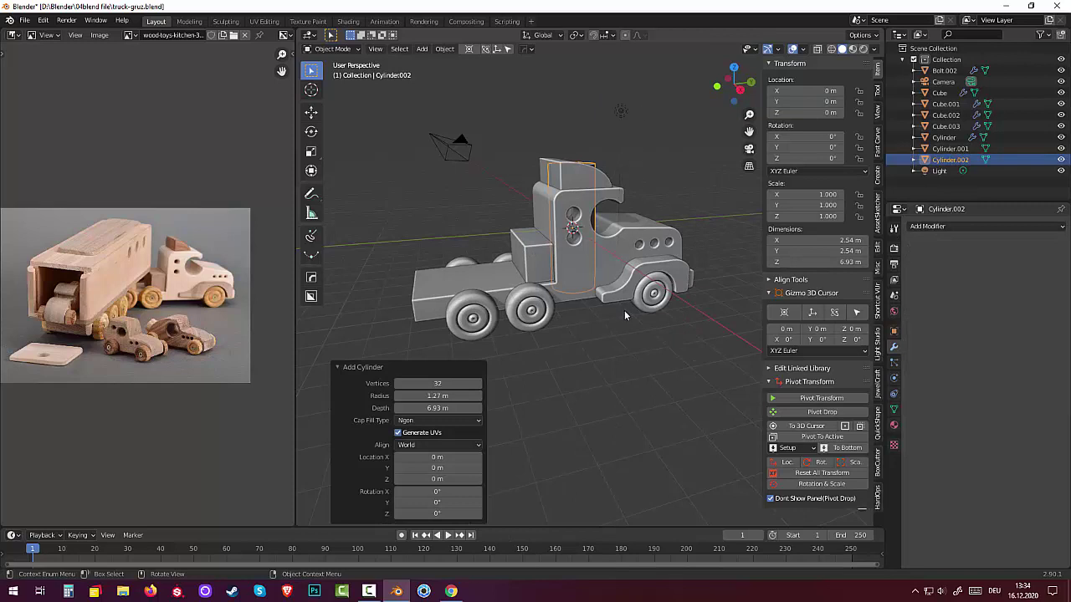
key("KP_3")
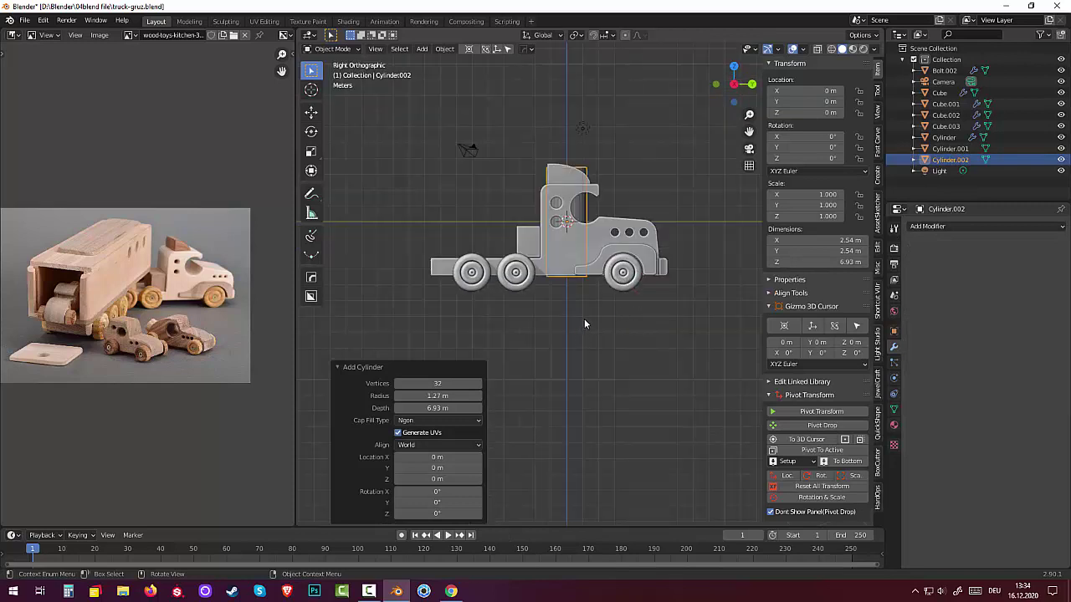
key("s")
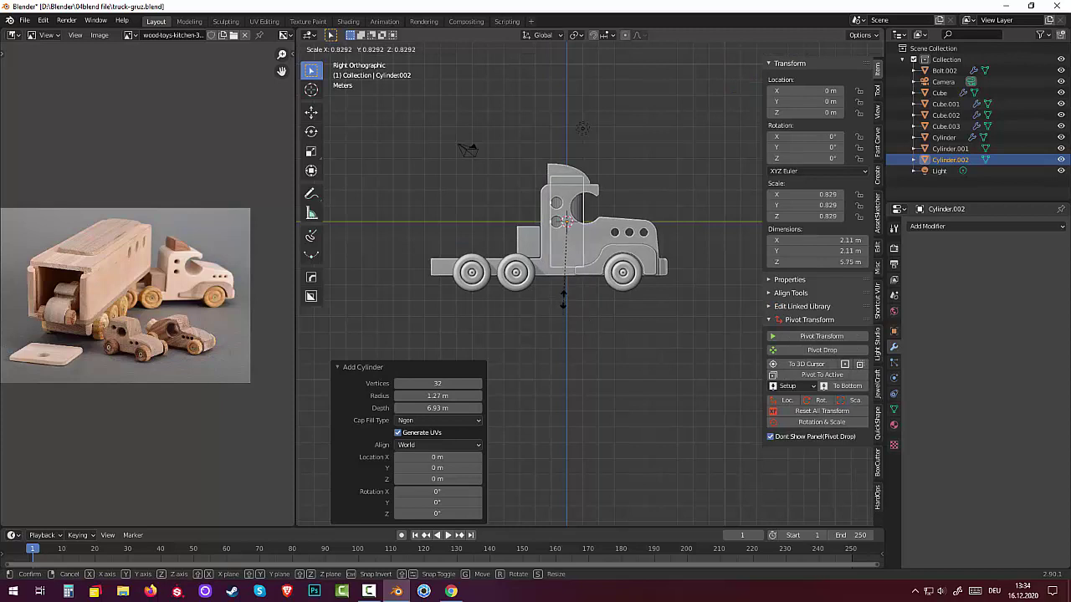
left_click(585, 260)
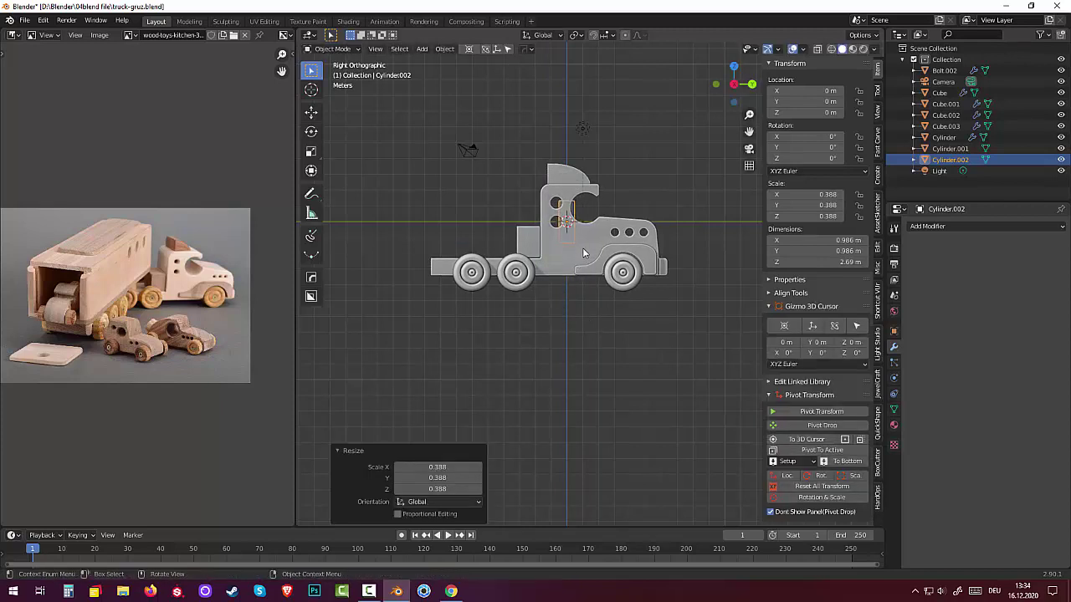
key("g")
key("y")
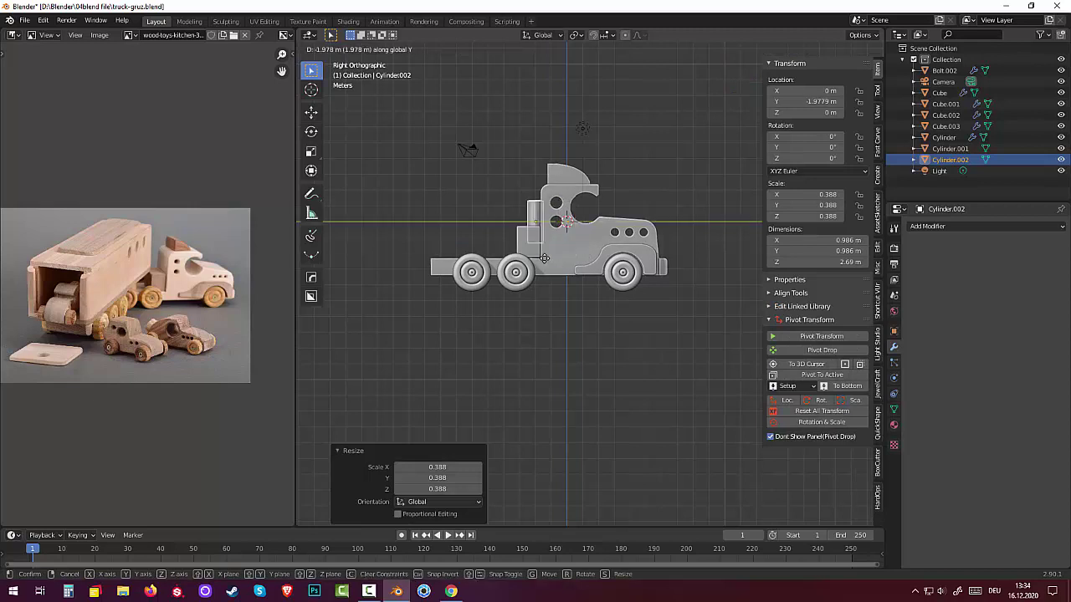
left_click(486, 276)
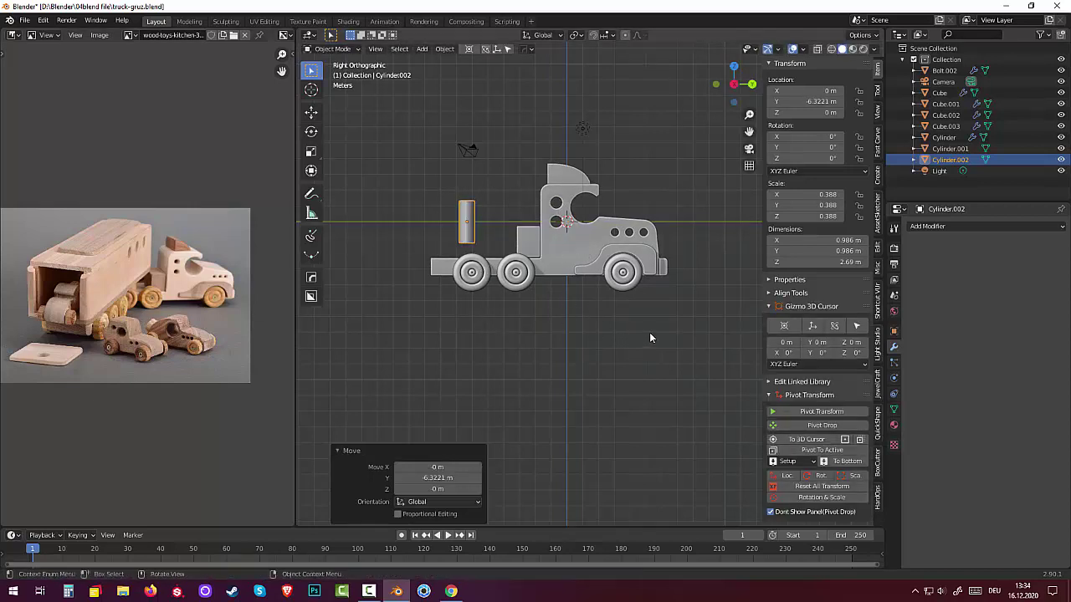
- Shrink the cylinder further, stretch it to 2.45 m tall and set it on the rear deck
key("s")
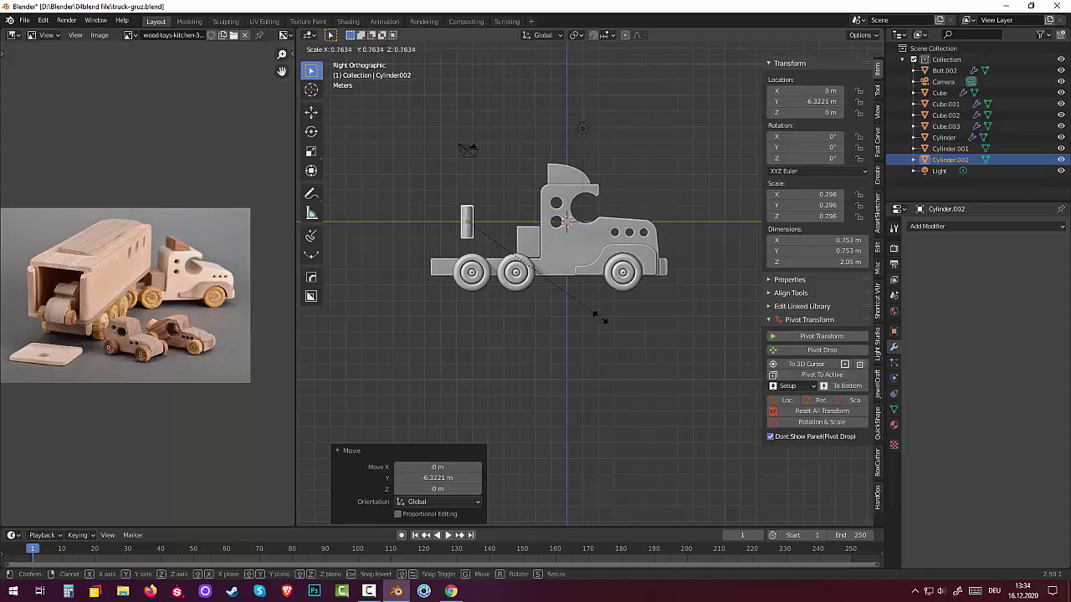
left_click(556, 309)
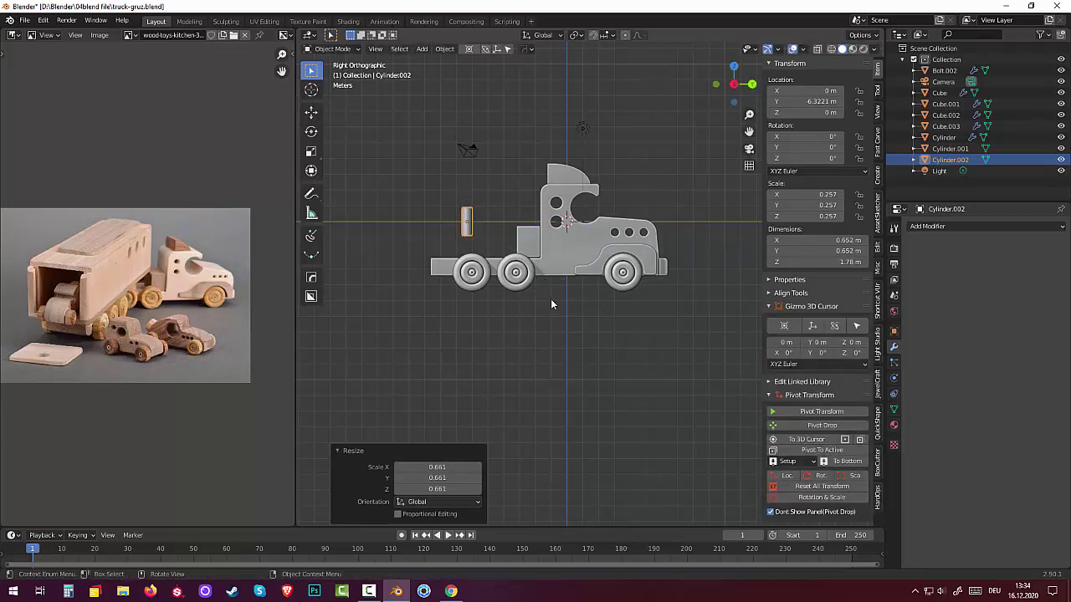
key("s")
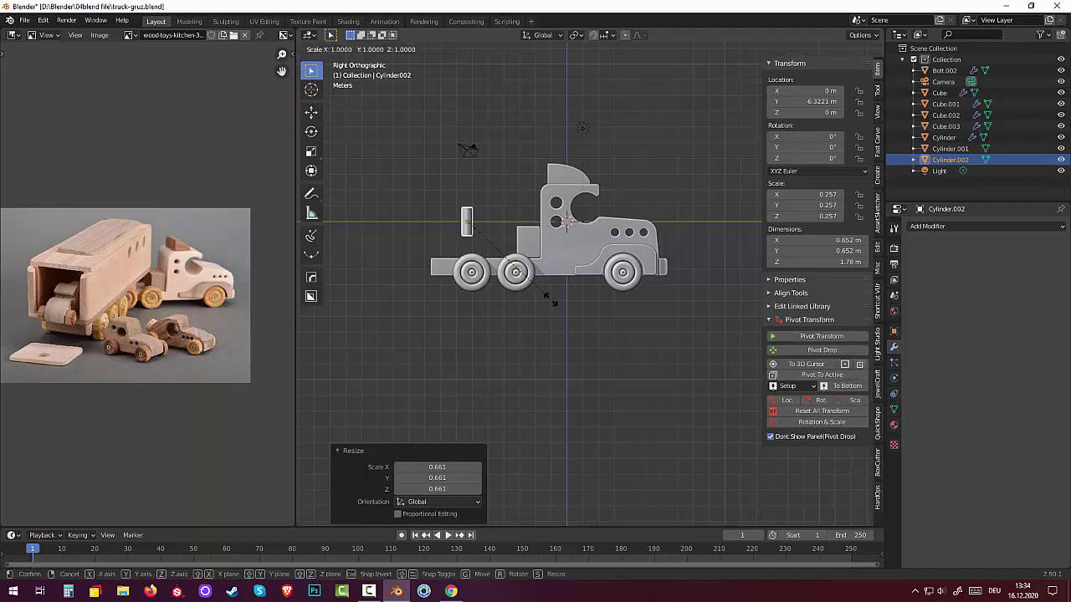
key("z")
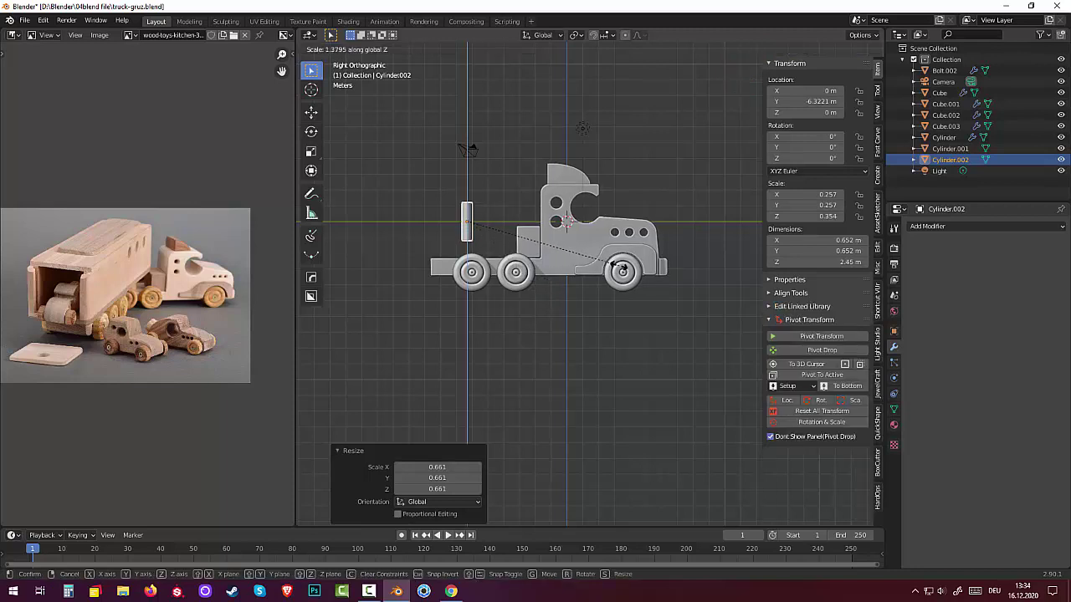
left_click(618, 264)
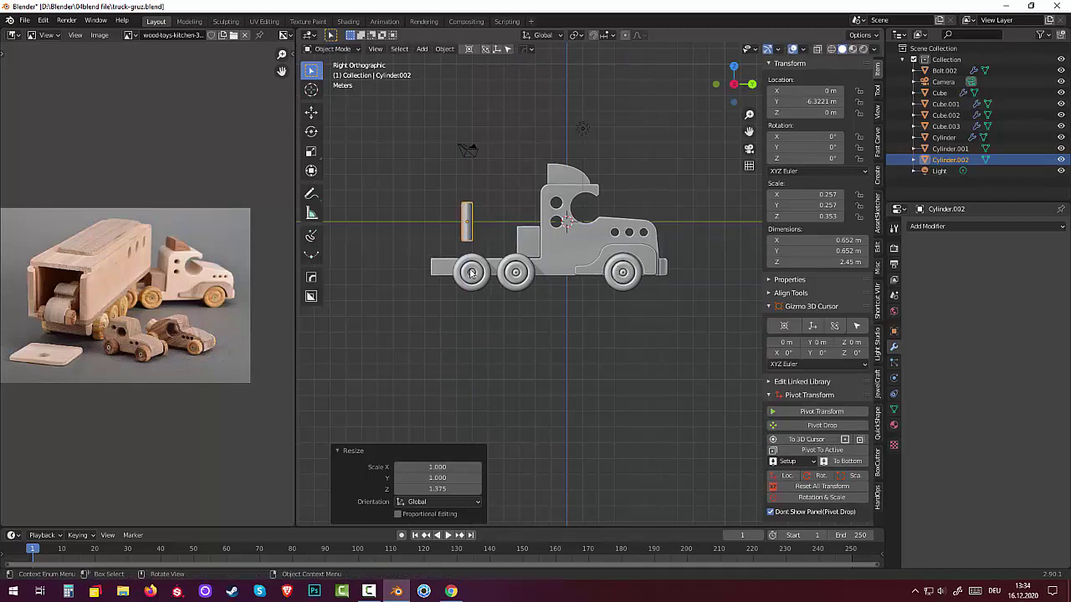
key("g")
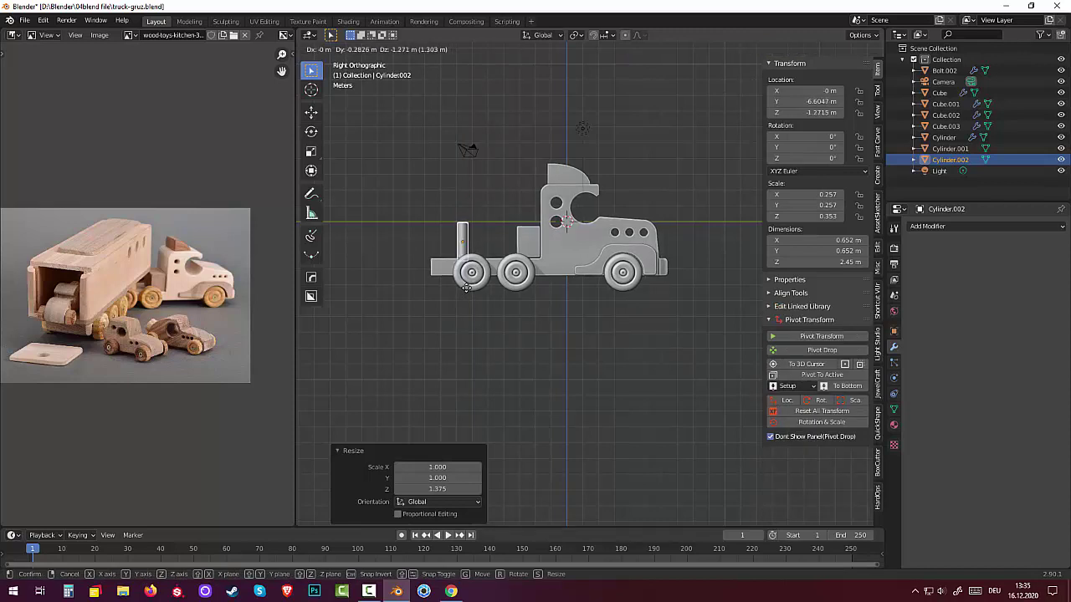
left_click(466, 293)
left_click(393, 345)
mouse_move(393, 345)
middle_mouse_down()
mouse_move(513, 399)
mouse_move(504, 388)
middle_mouse_up()
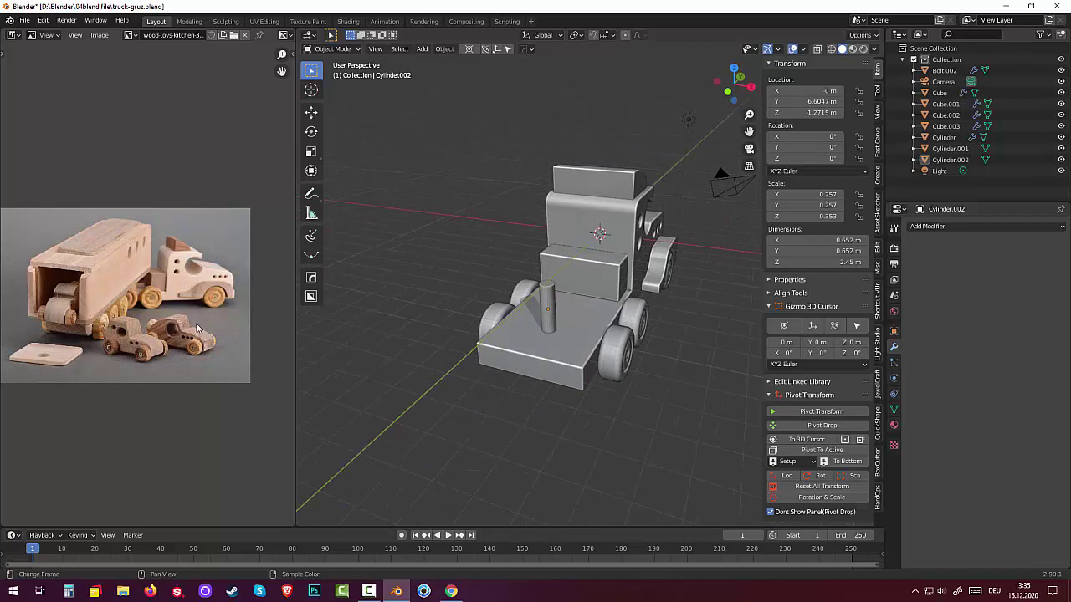
- Orbit and zoom around the truck, then open the context menu of the exhaust post cylinder
mouse_move(318, 340)
middle_mouse_down()
mouse_move(506, 356)
mouse_move(500, 341)
mouse_move(597, 314)
mouse_move(578, 331)
mouse_move(588, 322)
mouse_move(510, 334)
mouse_move(508, 313)
middle_mouse_up()
scroll(598, 313, "up", 2)
scroll(597, 313, "down", 1)
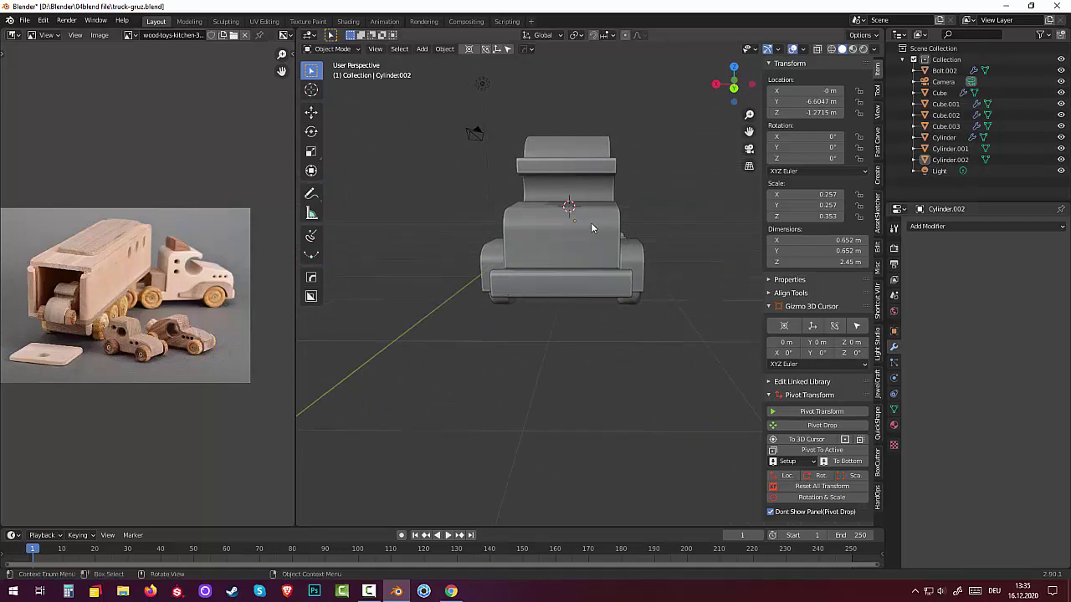
mouse_move(582, 270)
middle_mouse_down()
mouse_move(640, 286)
mouse_move(607, 291)
middle_mouse_up()
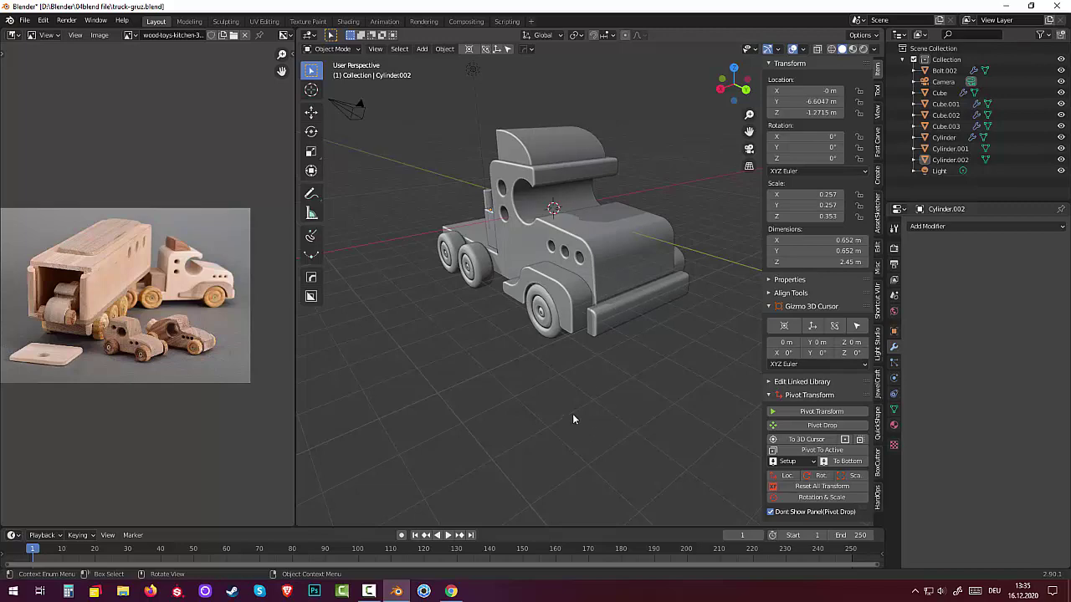
mouse_move(572, 413)
middle_mouse_down()
mouse_move(630, 386)
mouse_move(691, 383)
mouse_move(717, 398)
mouse_move(640, 411)
middle_mouse_up()
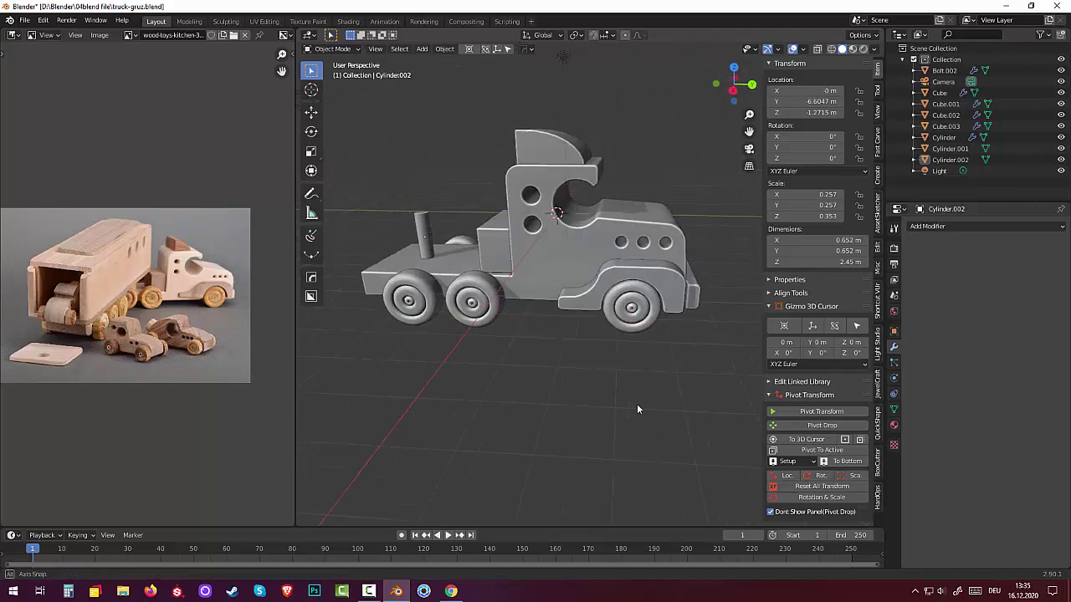
left_click(427, 245)
right_click(426, 245)
- Apply Shade Smooth to Cylinder.002 and enable Auto Smooth at 30° under Normals
left_click(414, 240)
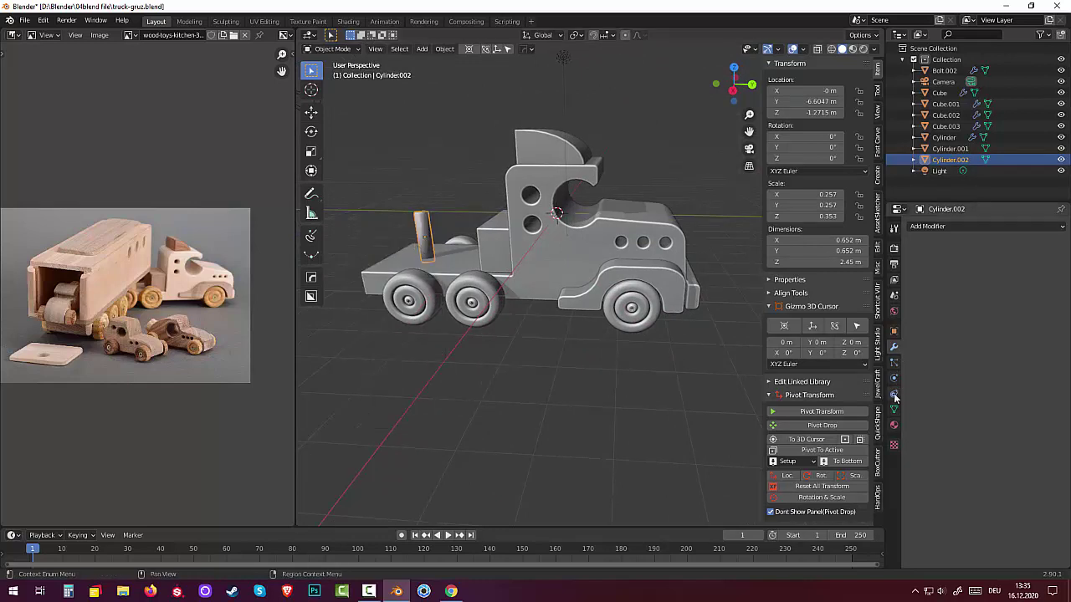
left_click(893, 409)
left_click(969, 434)
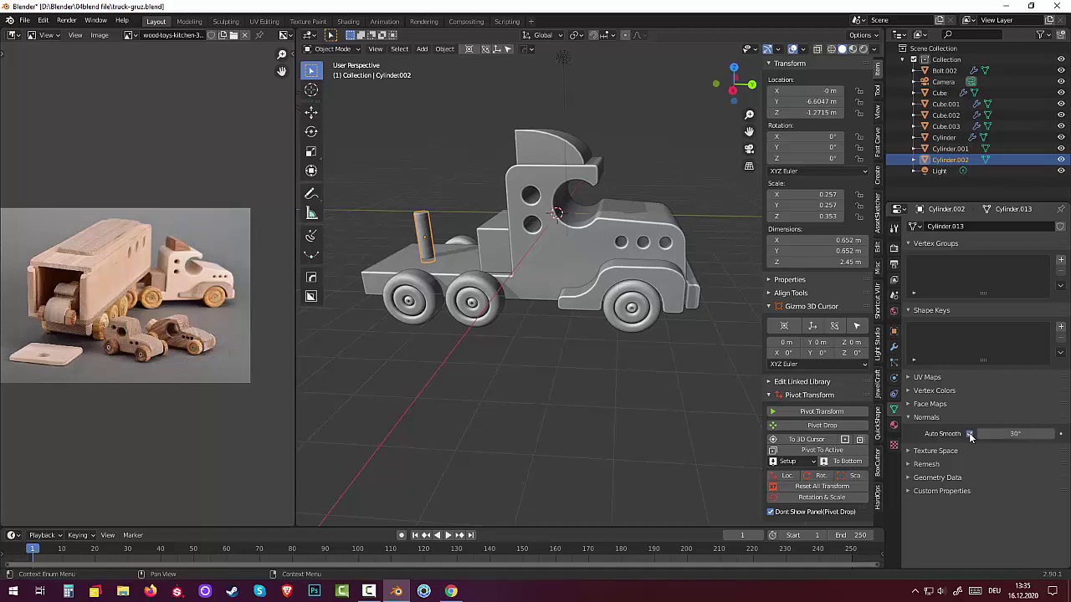
left_click(599, 413)
mouse_move(592, 413)
middle_mouse_down()
mouse_move(681, 397)
mouse_move(512, 408)
mouse_move(584, 391)
mouse_move(578, 426)
middle_mouse_up()
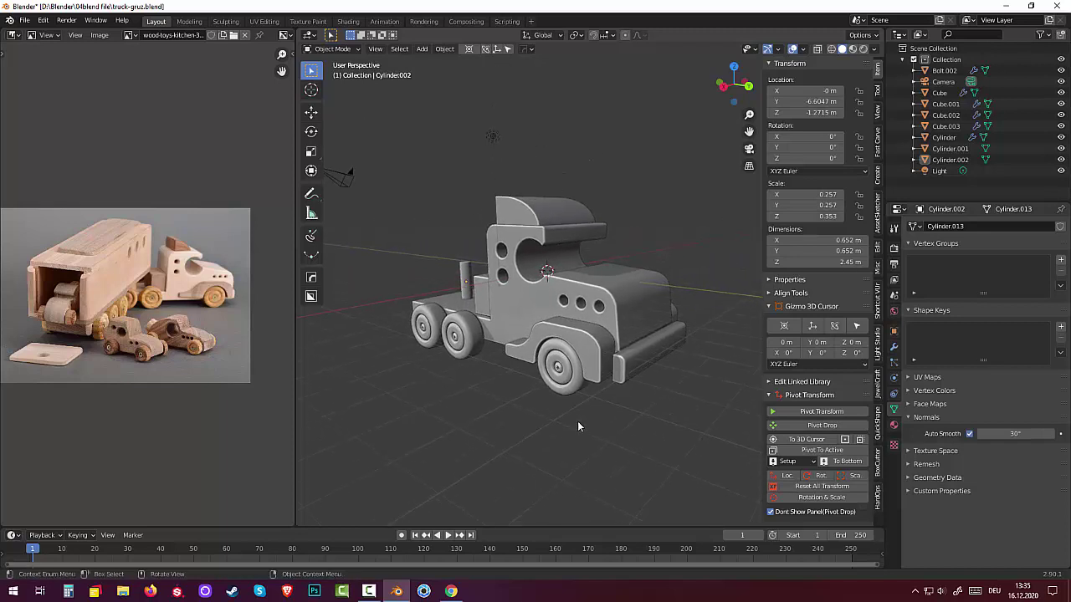